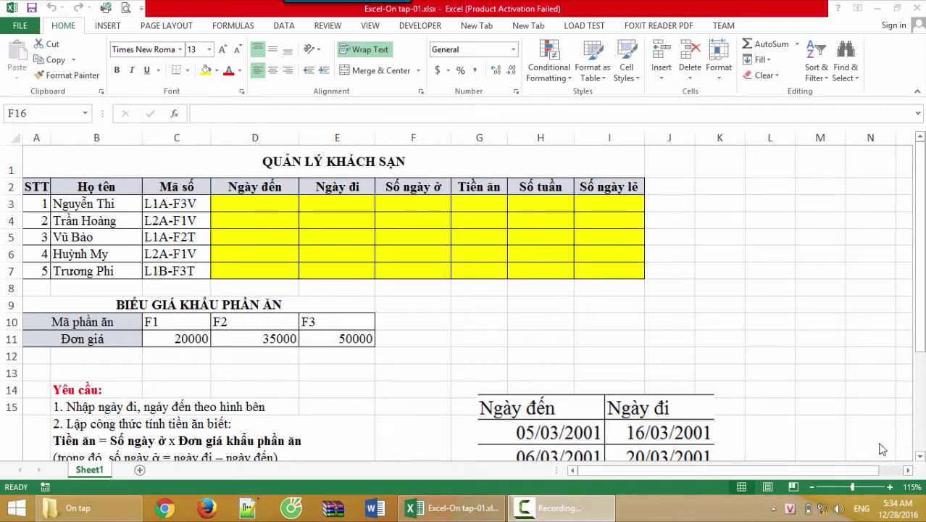
- Review the QUẢN LÝ KHÁCH SẠN title and the guest table's column headings
left_click(353, 162)
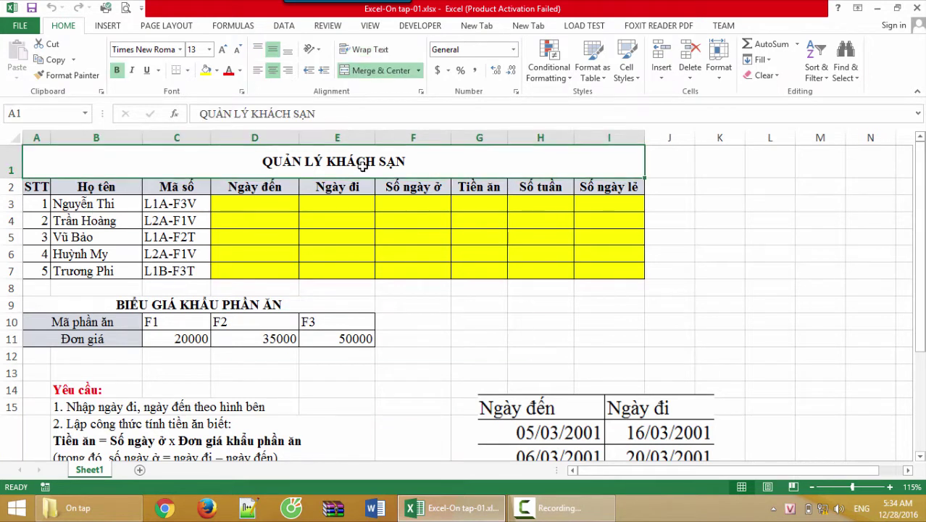
left_click(40, 191)
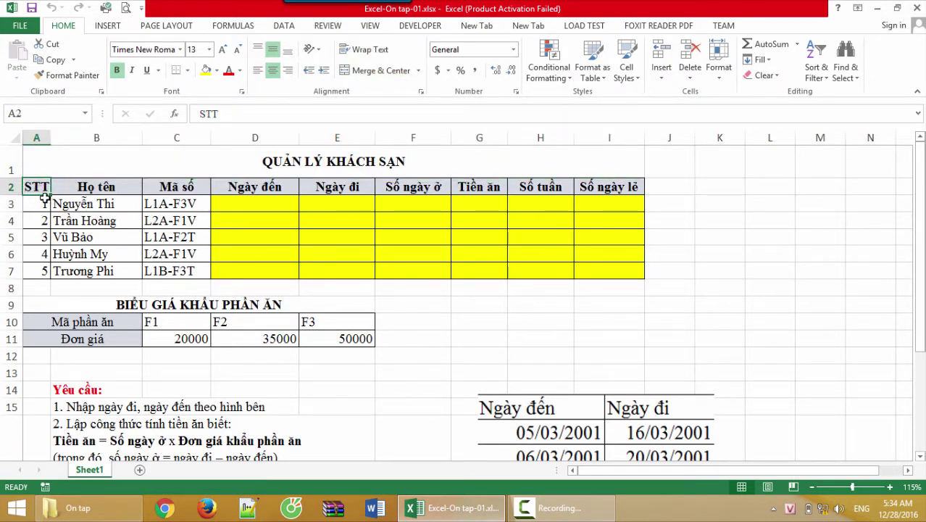
left_click(116, 188)
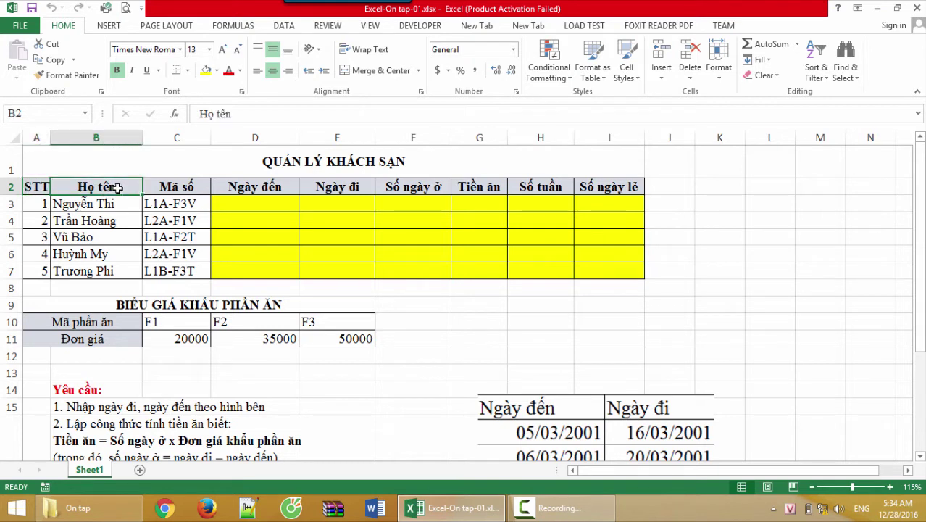
left_click(186, 188)
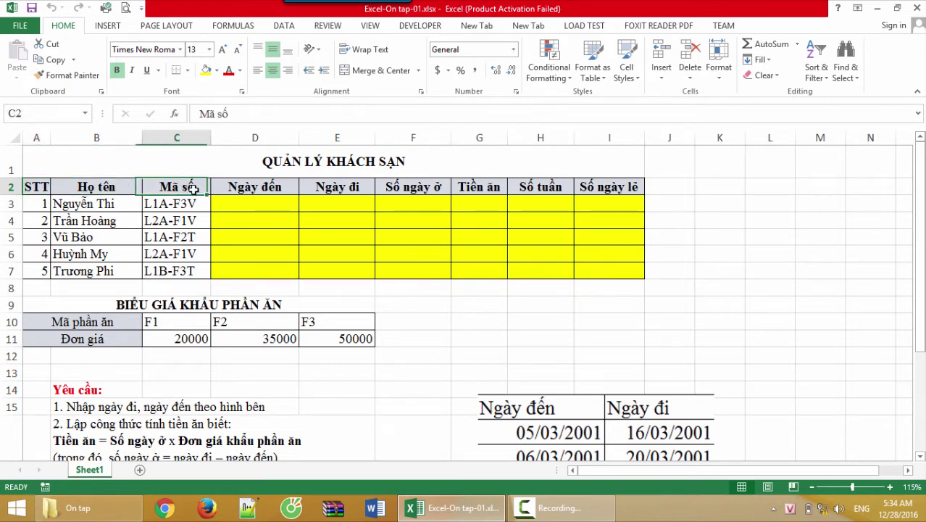
left_click(276, 190)
left_click(340, 186)
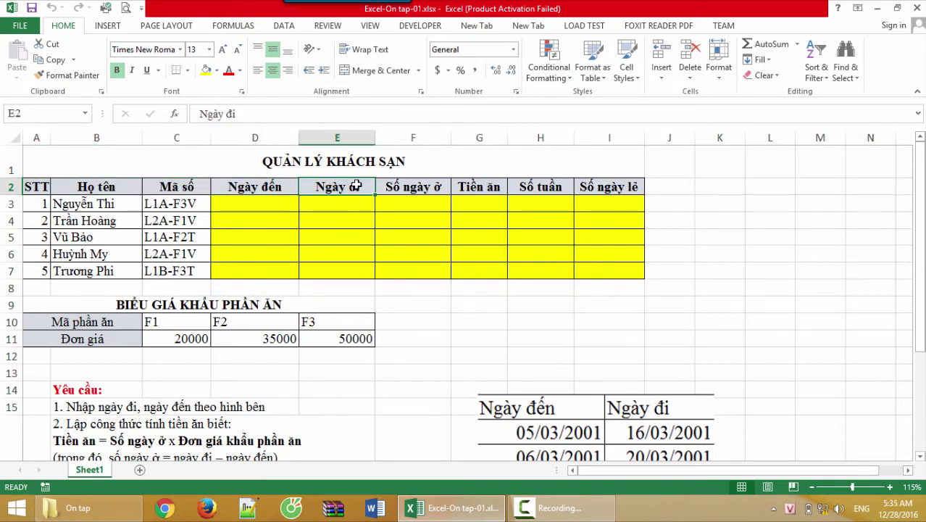
left_click(429, 190)
left_click(488, 193)
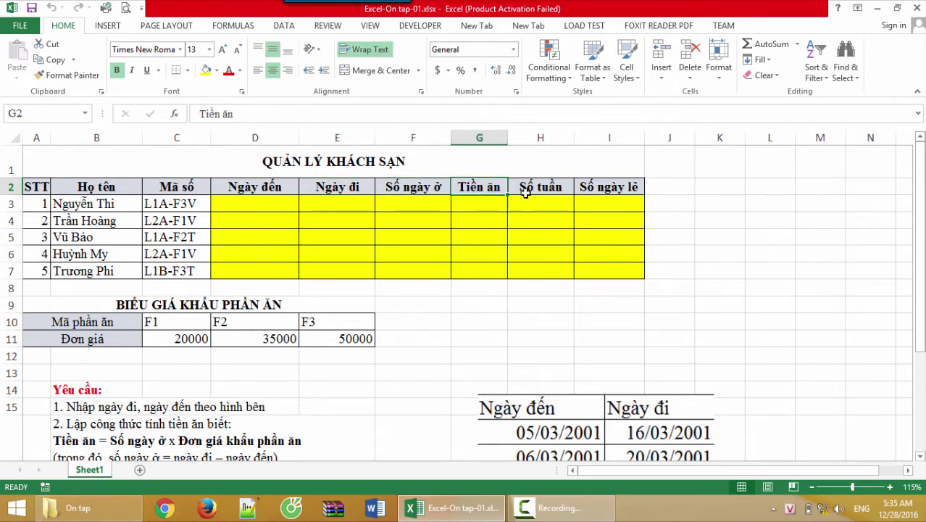
left_click(526, 194)
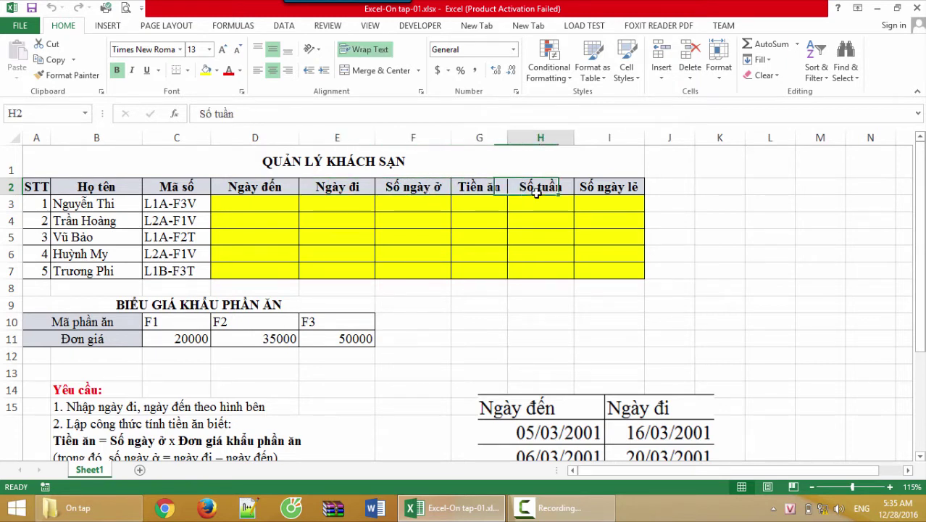
left_click(604, 190)
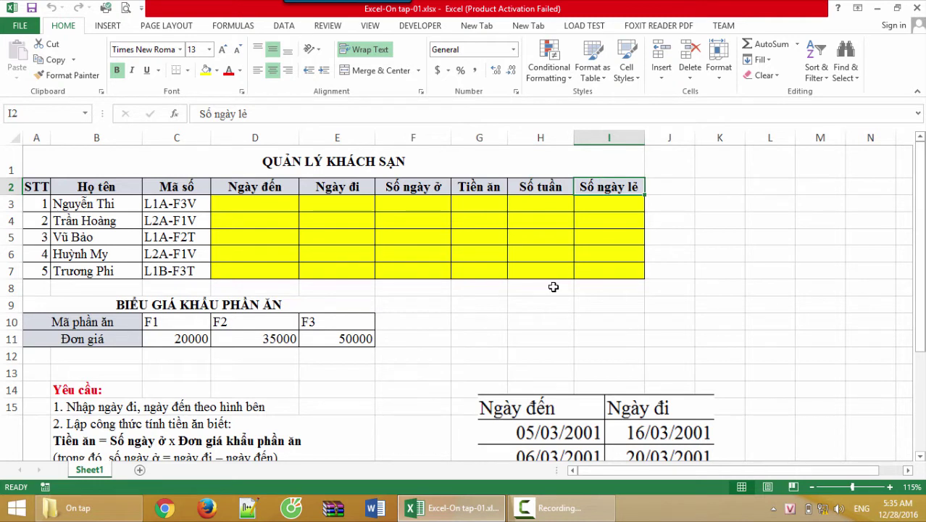
- Review the meal price table codes and prices, e.g. F1 20000 and F3 50000
left_click(121, 327)
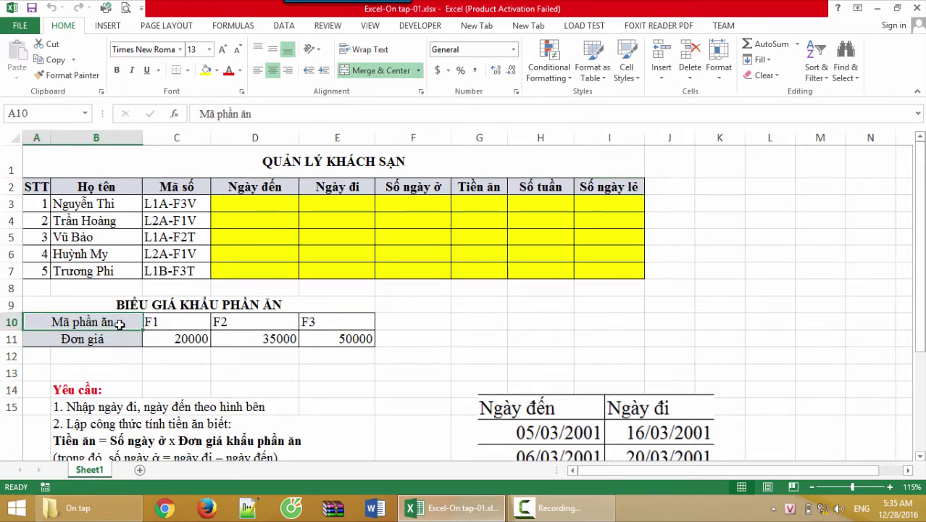
left_click(185, 322)
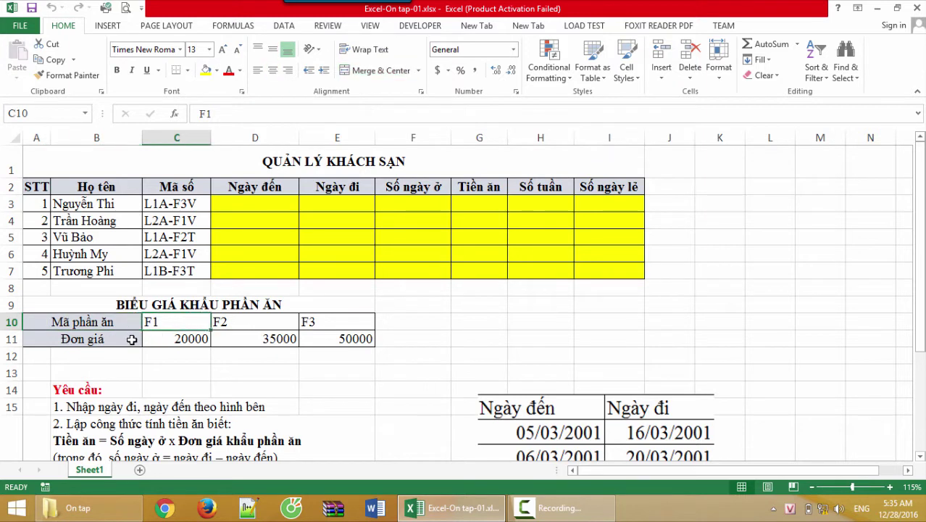
left_click(179, 342)
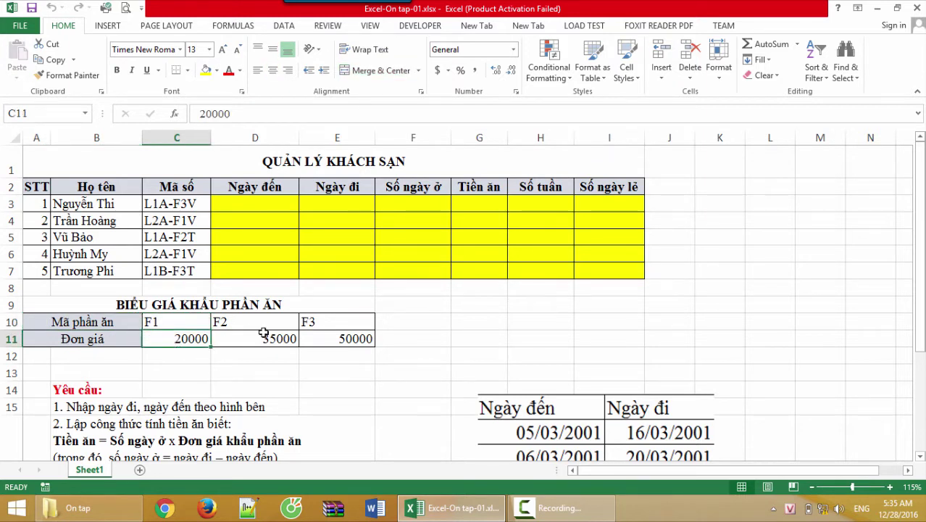
left_click(325, 325)
left_click(327, 341)
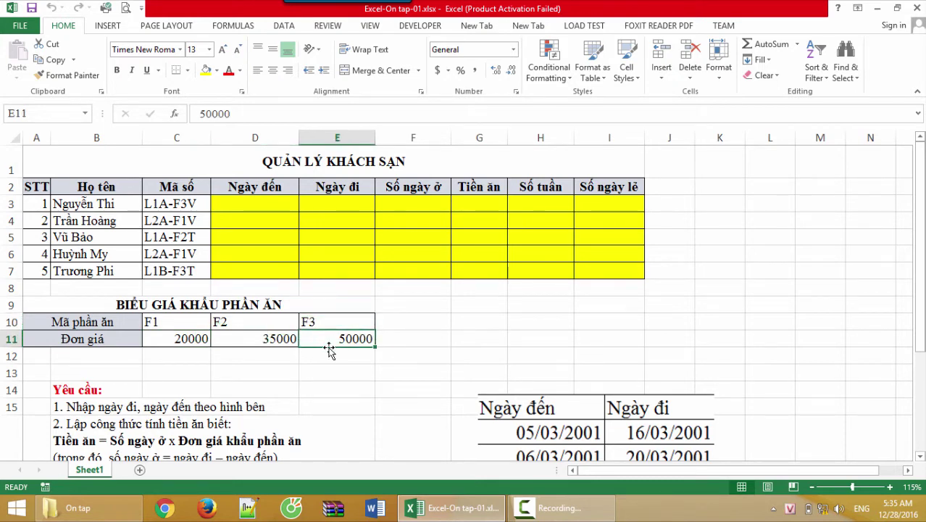
- Drag the sample-date picture up beside the guest table near rows 1–8
scroll(334, 346, "down", 2)
scroll(338, 356, "down", 1)
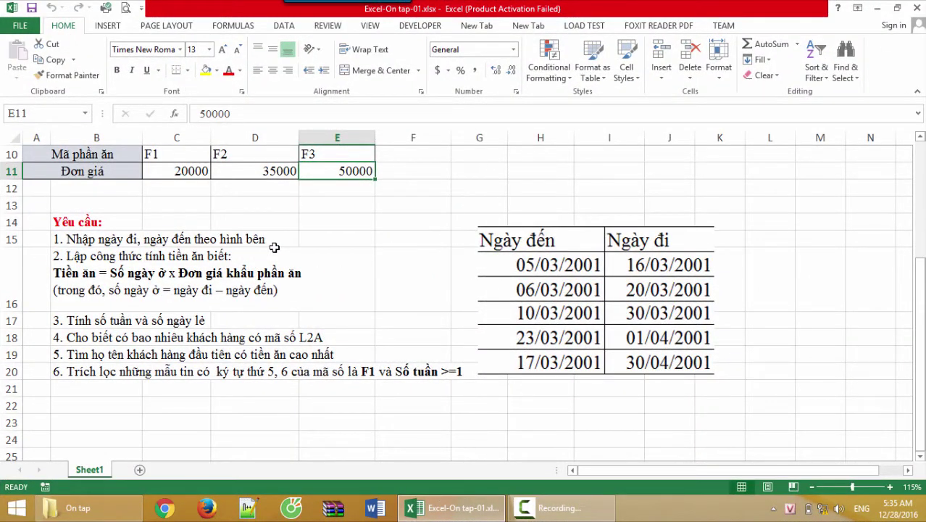
left_click(568, 285)
mouse_move(592, 311)
left_mouse_down()
mouse_move(546, 264)
mouse_move(526, 260)
left_mouse_up()
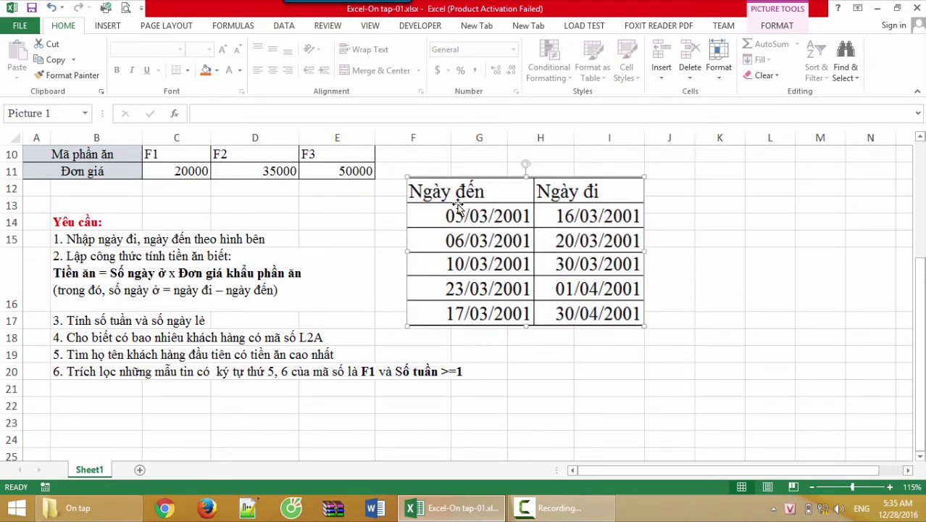
scroll(569, 277, "up", 2)
scroll(569, 279, "up", 1)
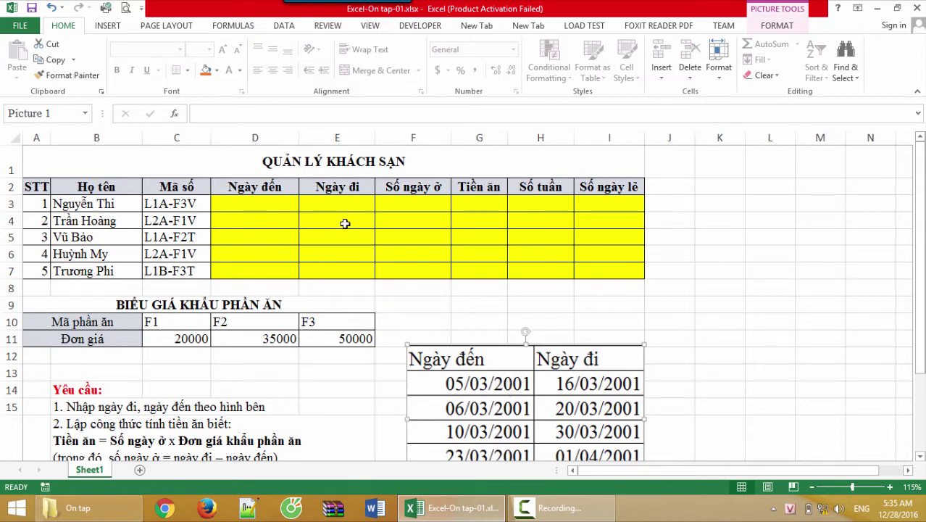
scroll(378, 281, "down", 2)
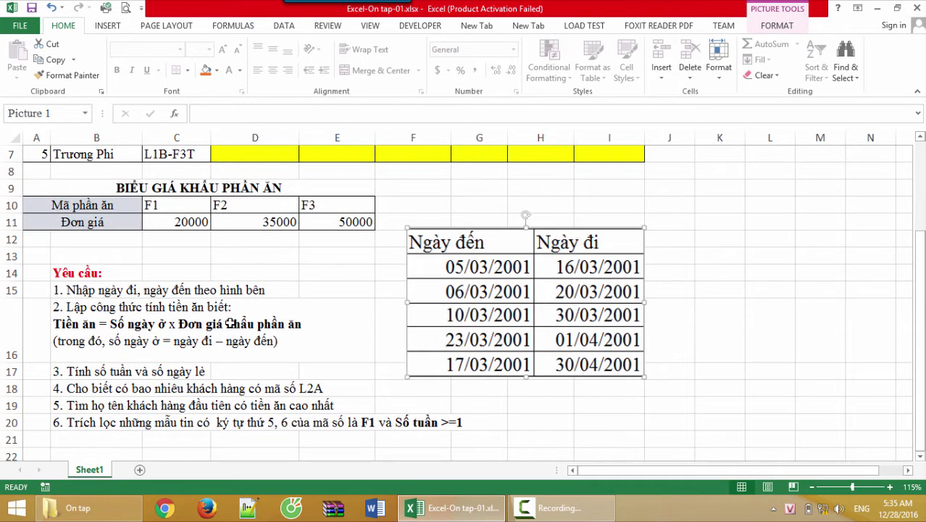
scroll(427, 309, "up", 2)
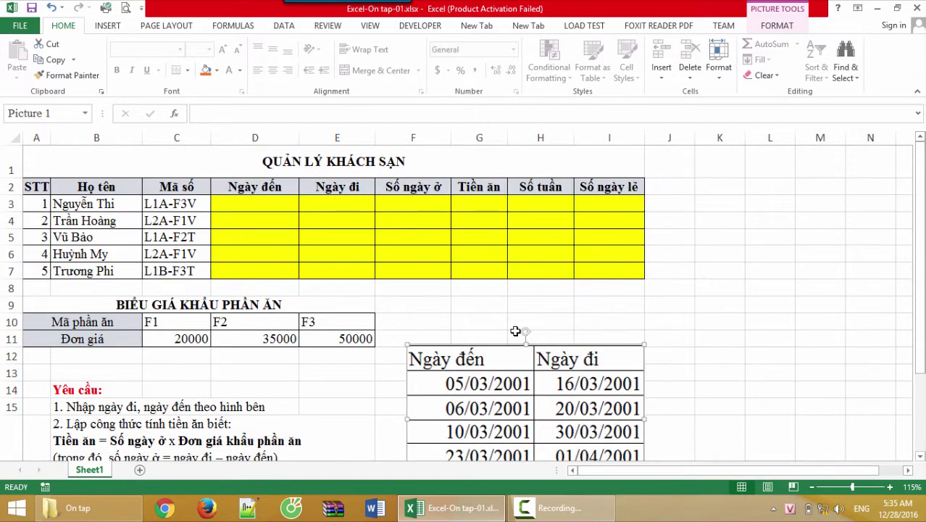
mouse_move(488, 368)
left_mouse_down()
mouse_move(560, 211)
mouse_move(509, 209)
left_mouse_up()
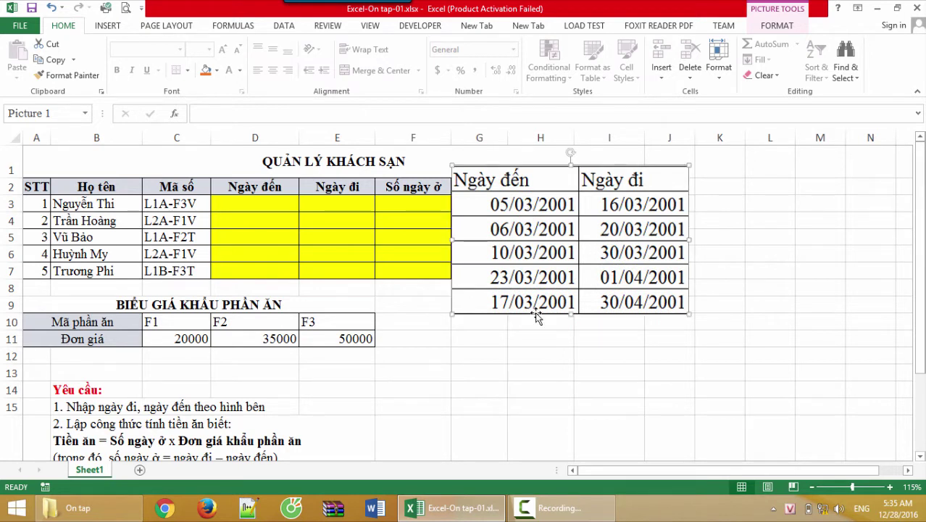
- Enter the first guest's arrival date 5/3/2001 in D3
left_click(272, 211)
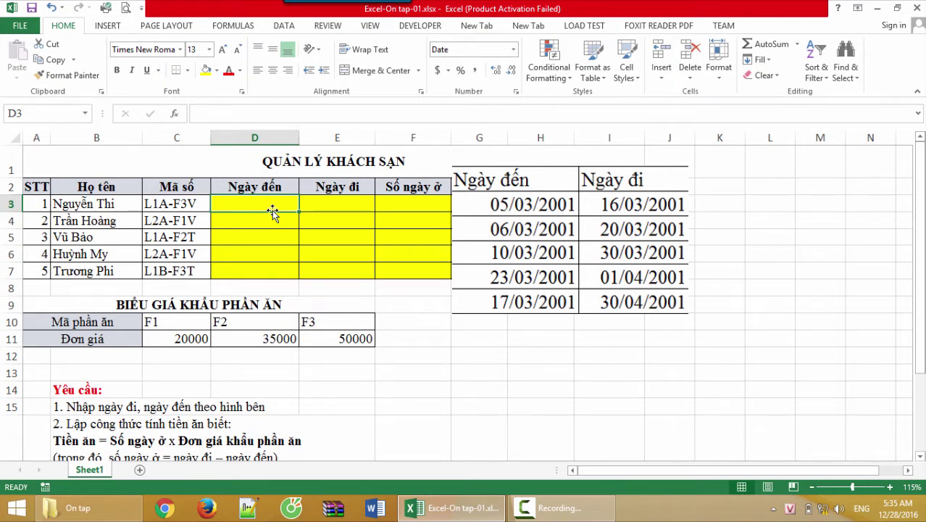
type("5/3")
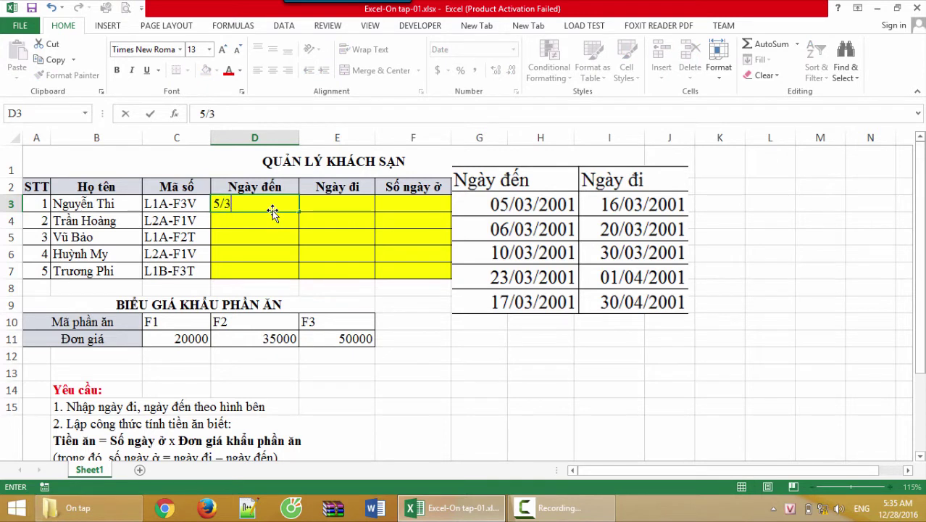
type("/2001")
key("Return")
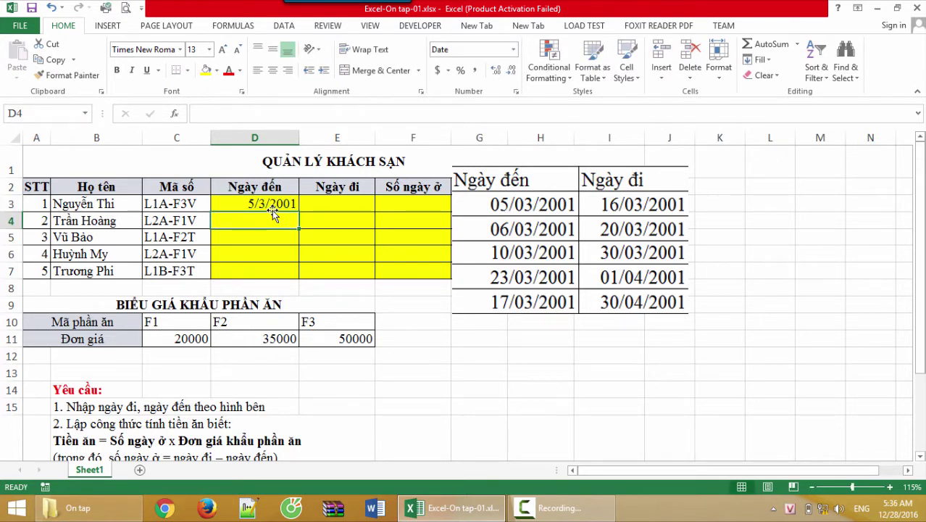
- Enter departure date 16/3/2001 in E3 and shift the date picture off Tiền ăn
left_click(356, 203)
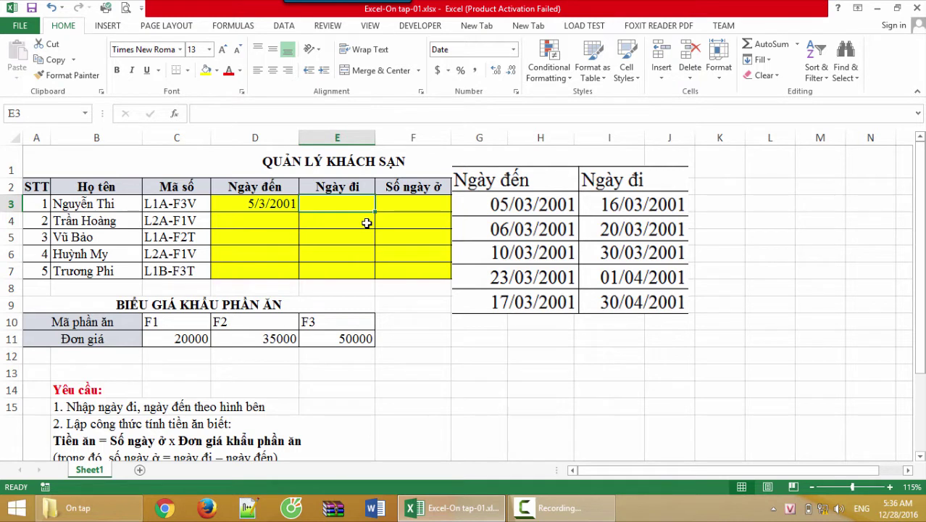
type("16/3")
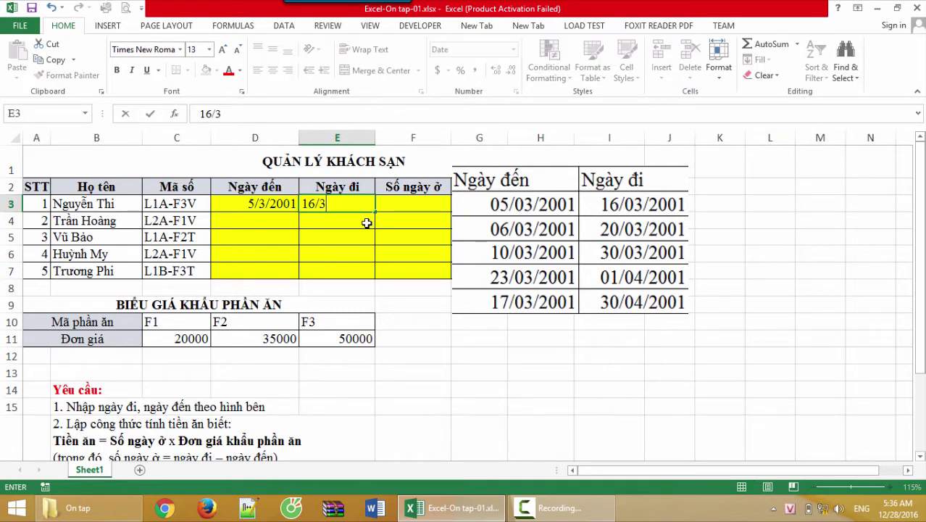
type("/2001")
key("Return")
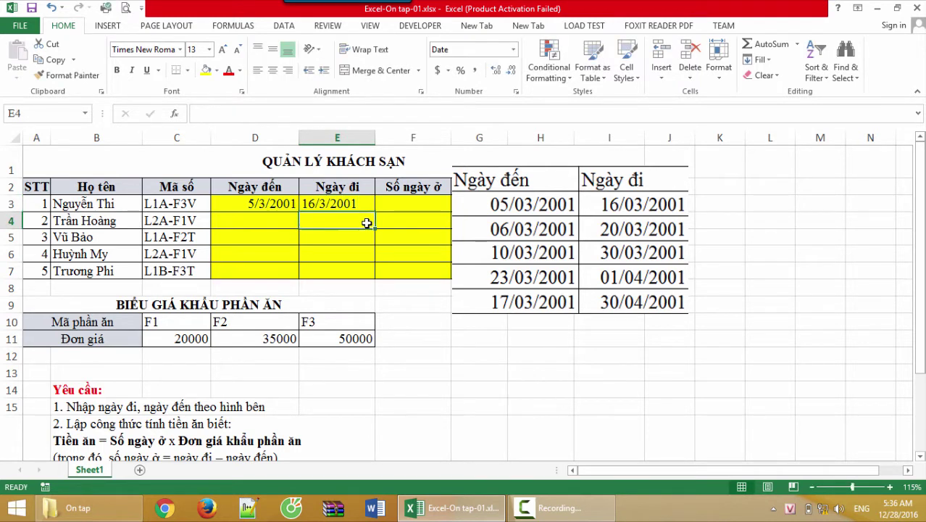
left_click_drag(517, 190, 571, 194)
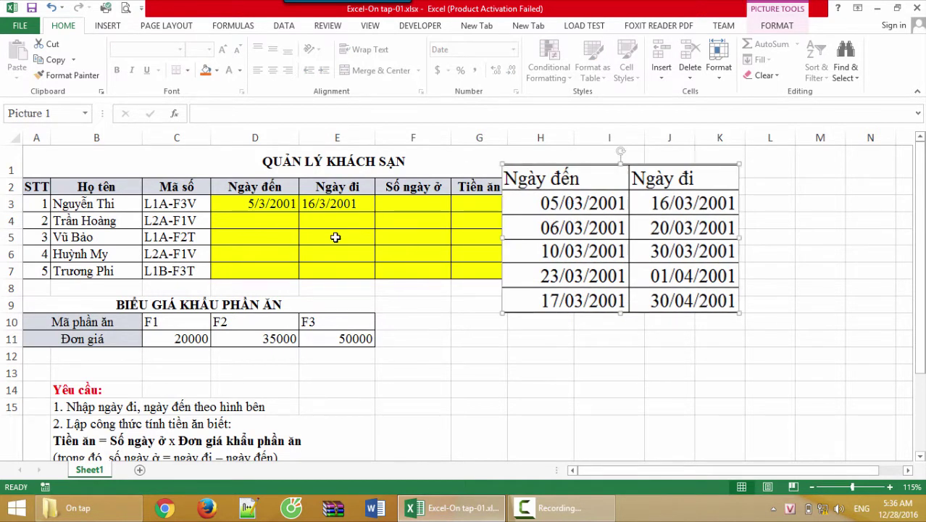
left_click(279, 208)
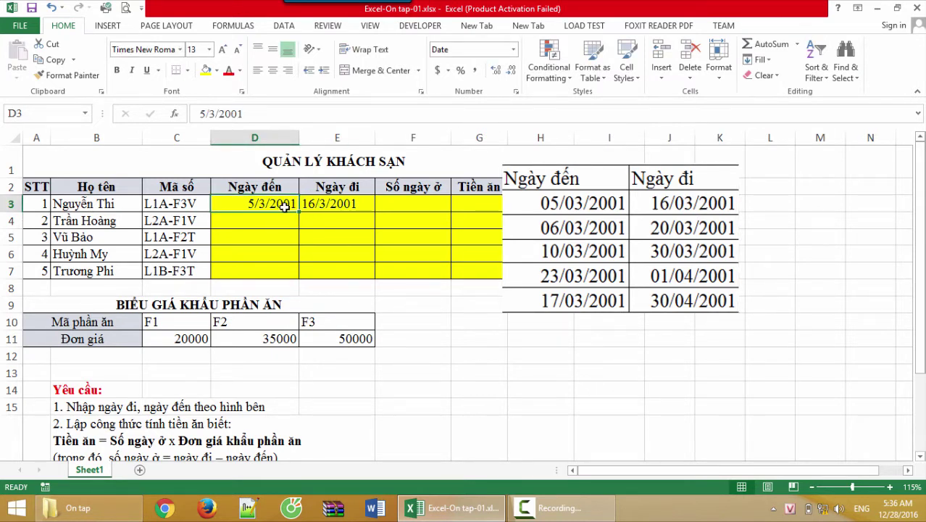
left_click(341, 206)
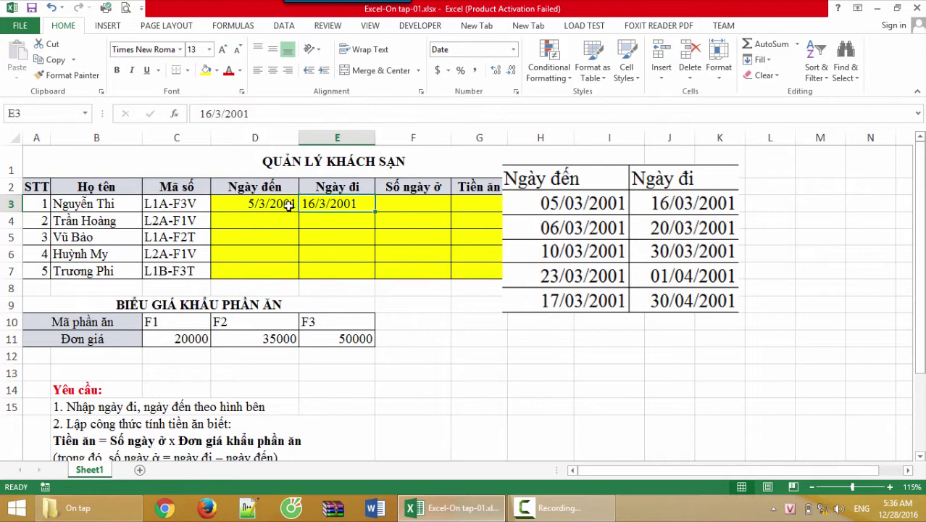
left_click(398, 205)
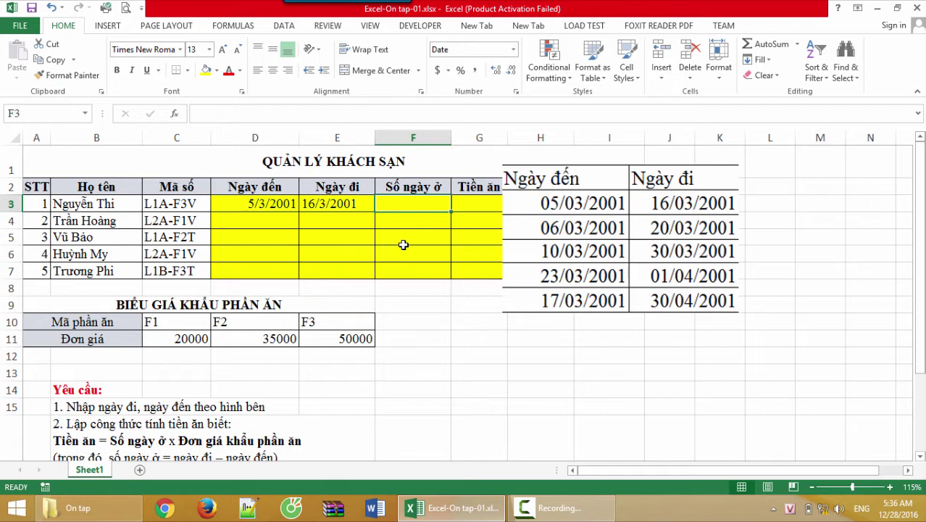
- Enter =E3-D3 in F3 for the stay length, which returns #VALUE!
type("=")
left_click(353, 204)
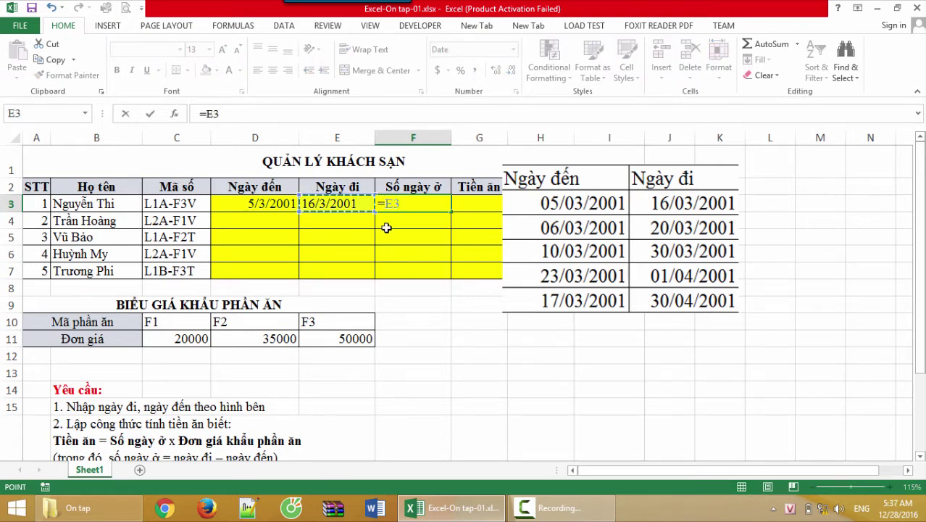
type("-")
left_click(280, 205)
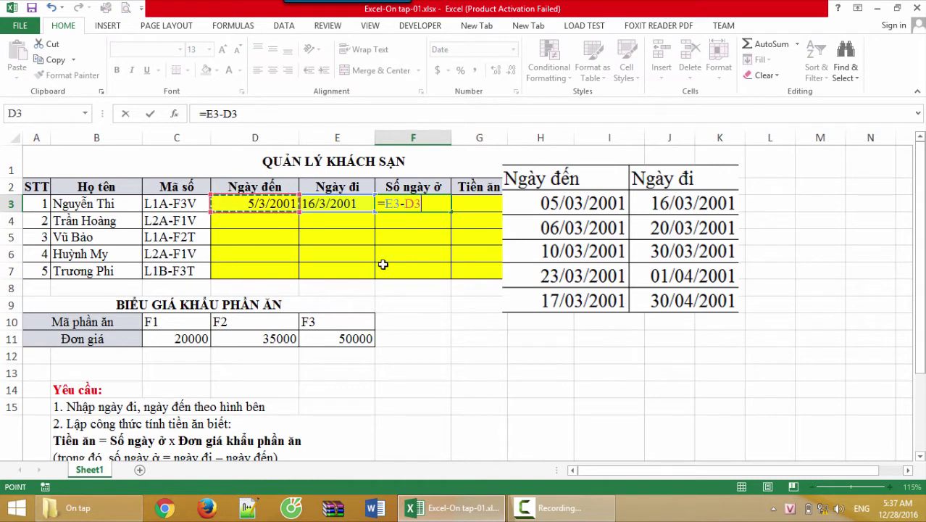
key("Return")
left_click(424, 206)
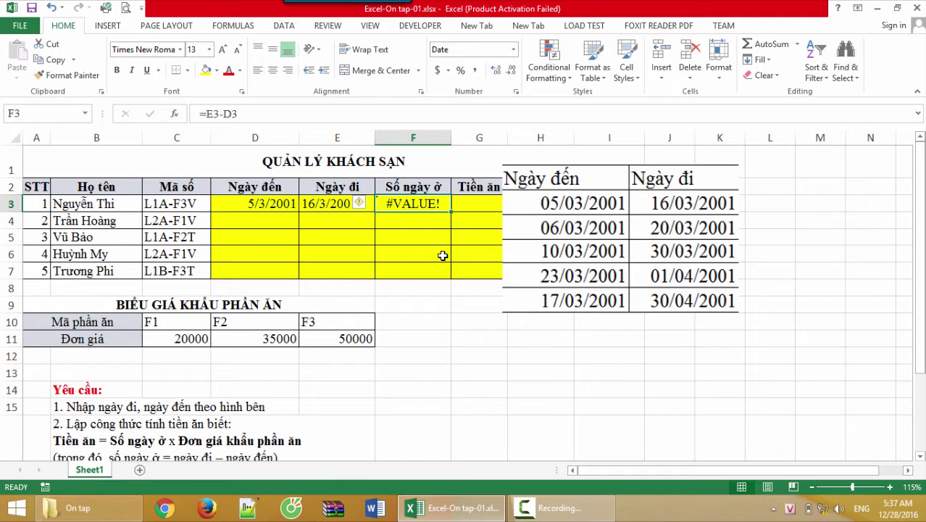
left_click(442, 255)
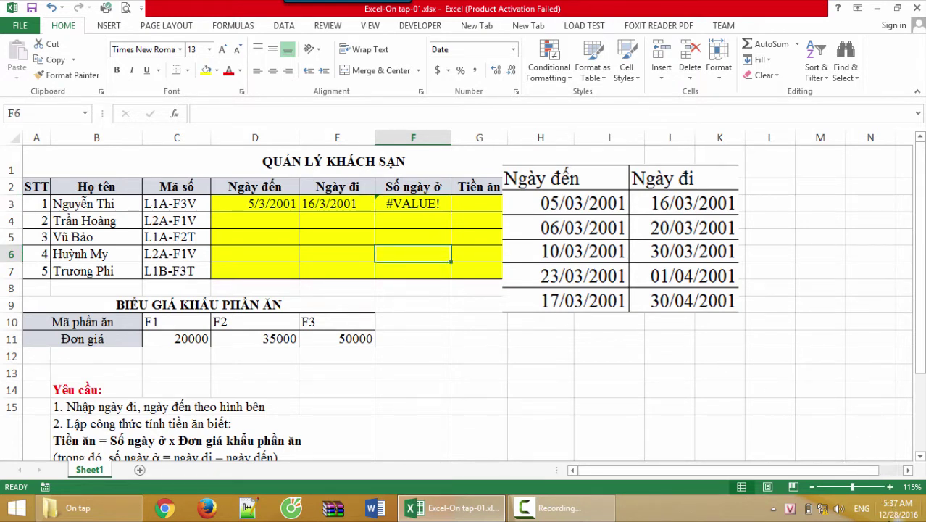
left_click(906, 515)
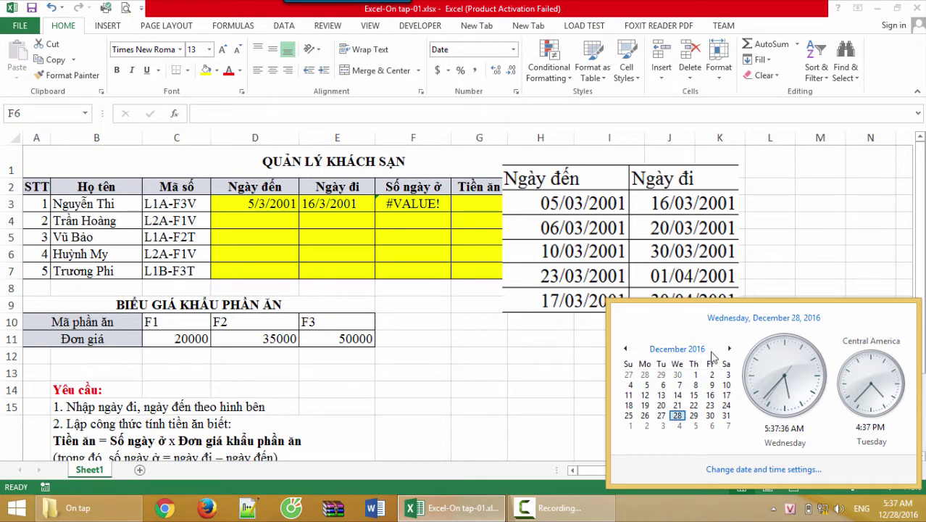
left_click(729, 511)
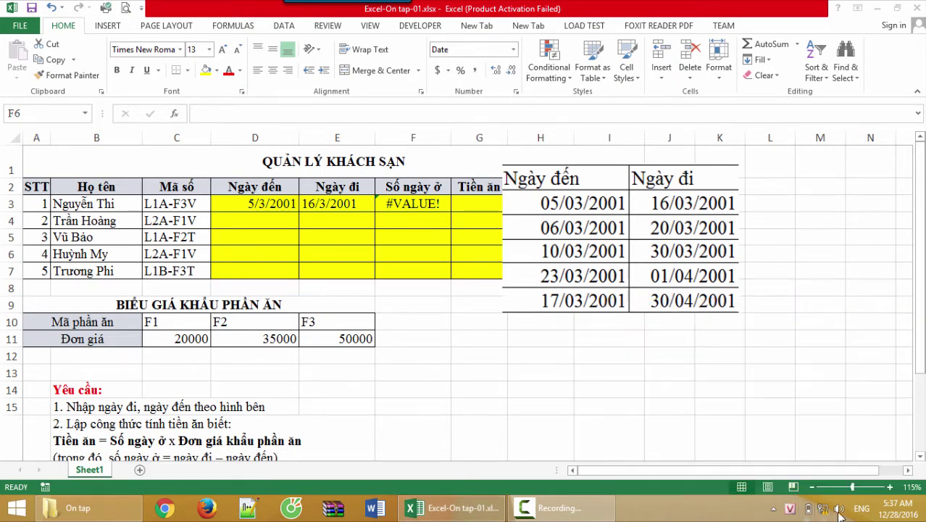
- Re-enter the first guest's dates as 3/5/2001 in D3 and 3/16/2001 in E3
mouse_move(881, 519)
left_click(276, 207)
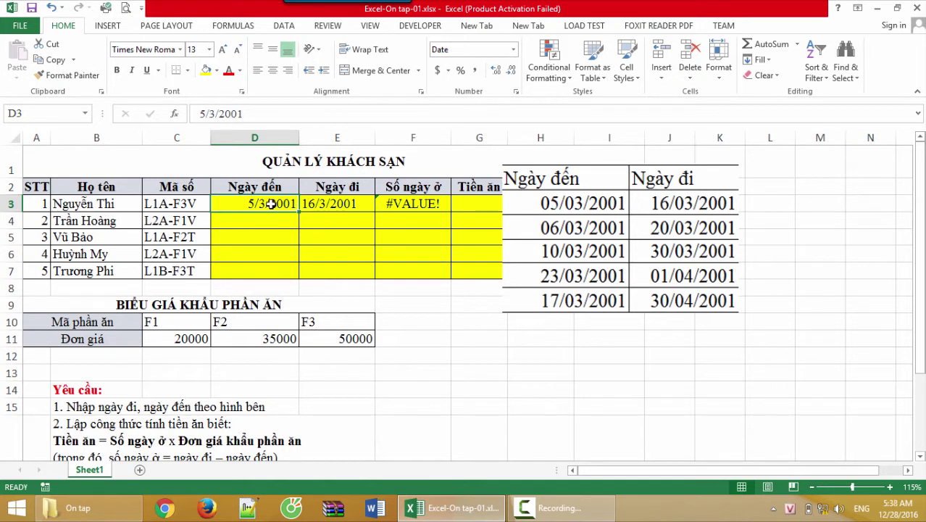
type("3")
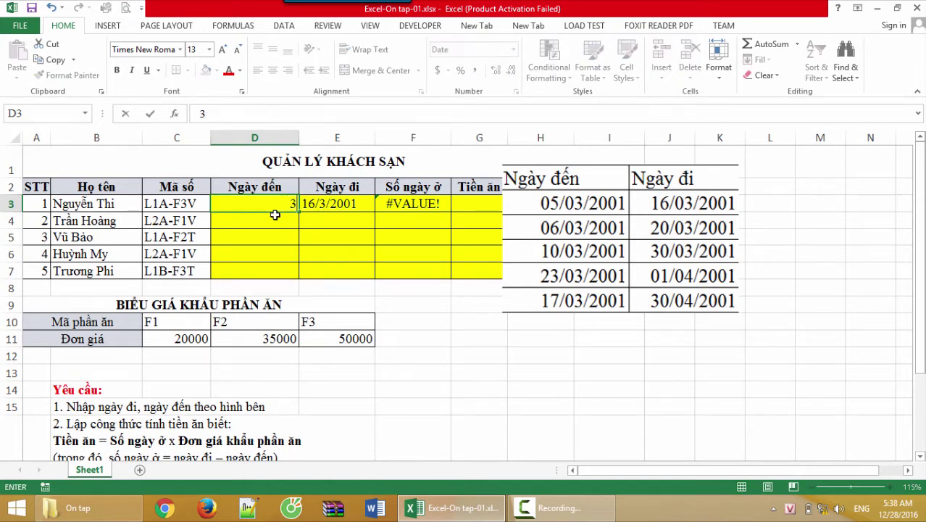
type("/5")
type("/200")
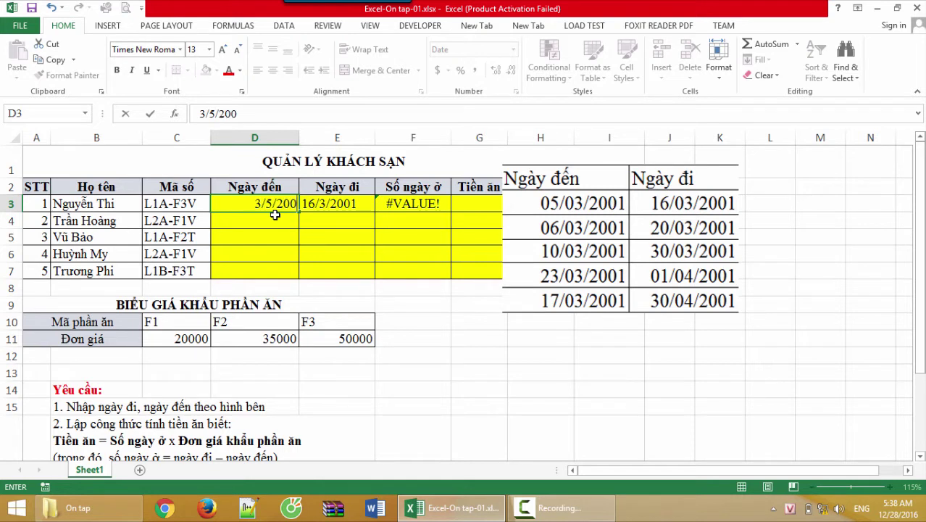
type("1")
key("Return")
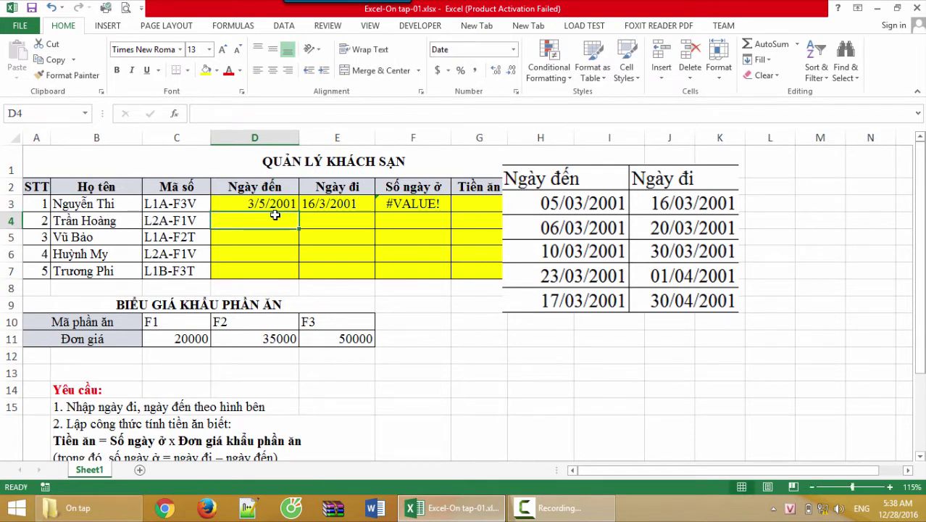
left_click(345, 205)
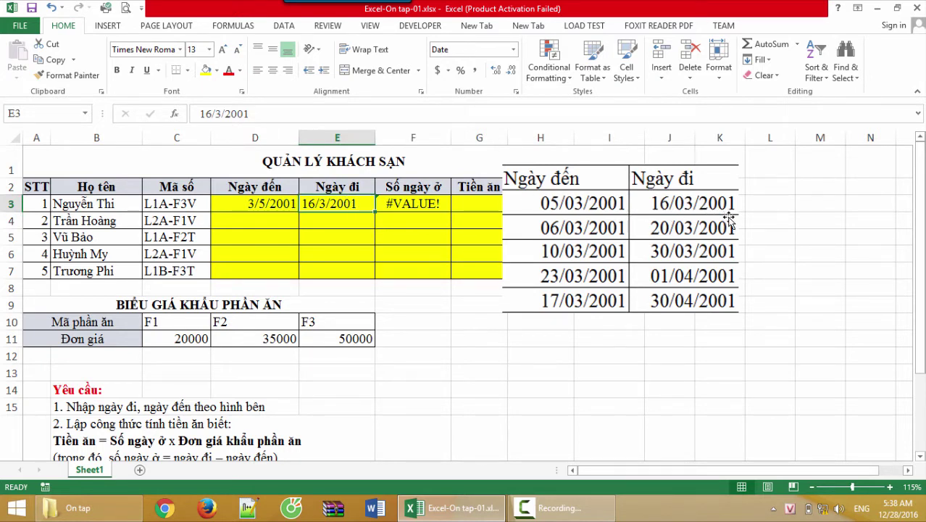
type("3")
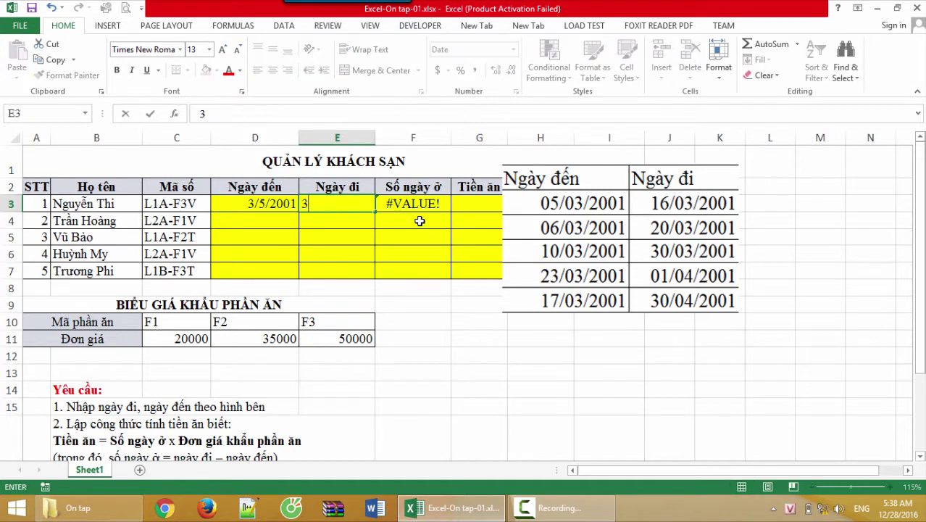
type("/16")
type("/2001")
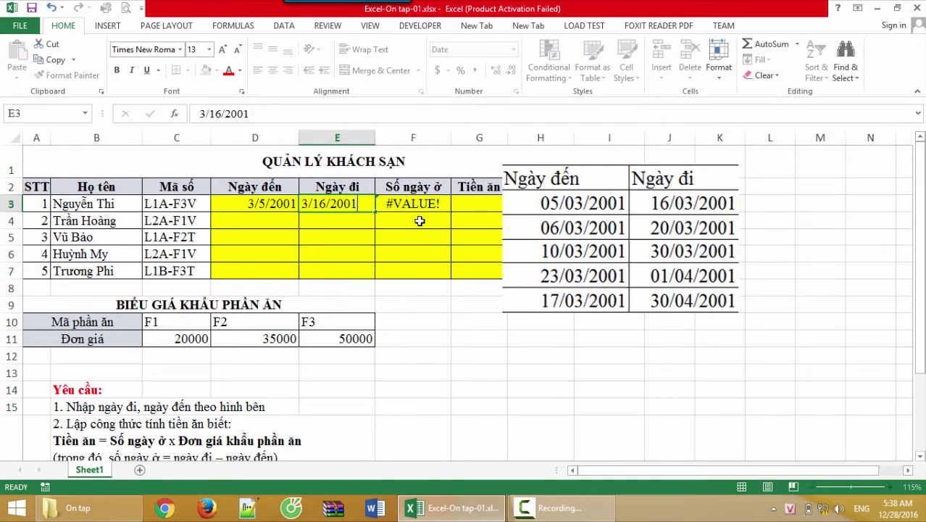
key("Return")
- Check the D3 and E3 dates and select F3 to see its computed result
left_click(268, 205)
left_click(335, 204)
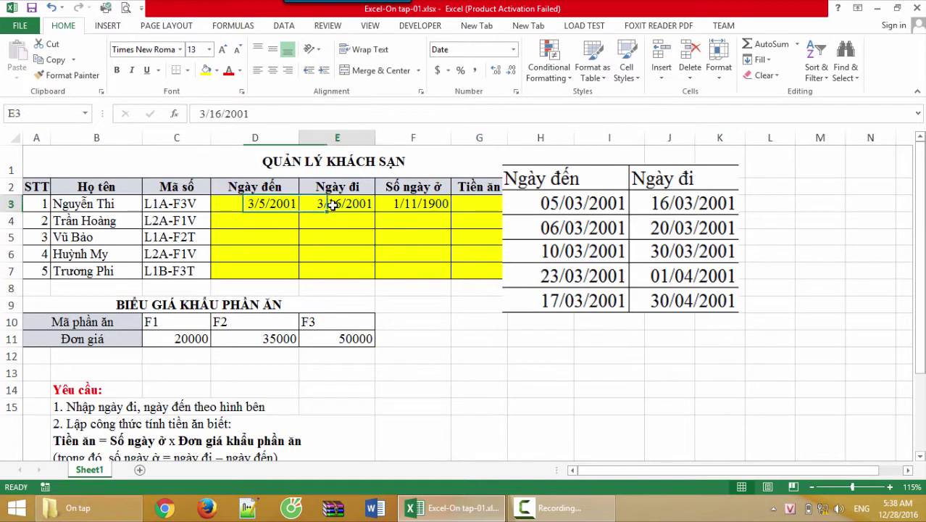
left_click(282, 205)
left_click(330, 206)
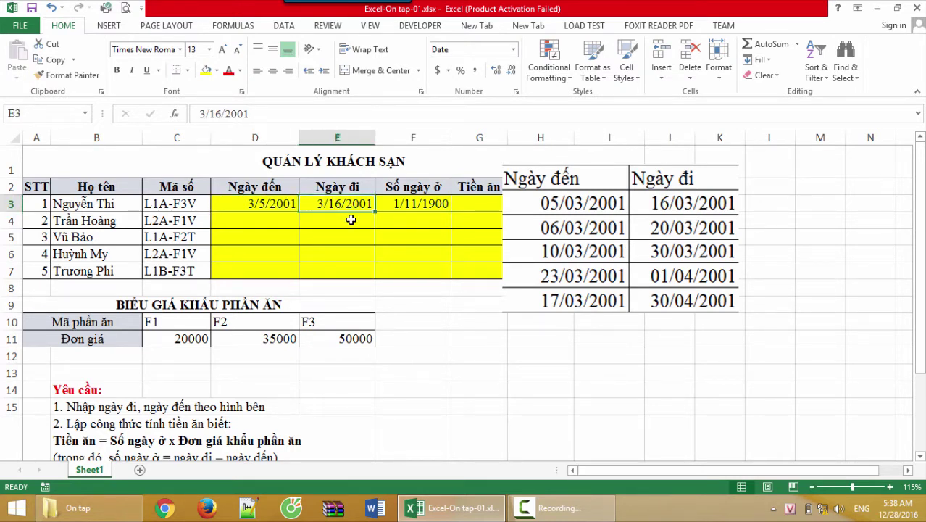
left_click(420, 206)
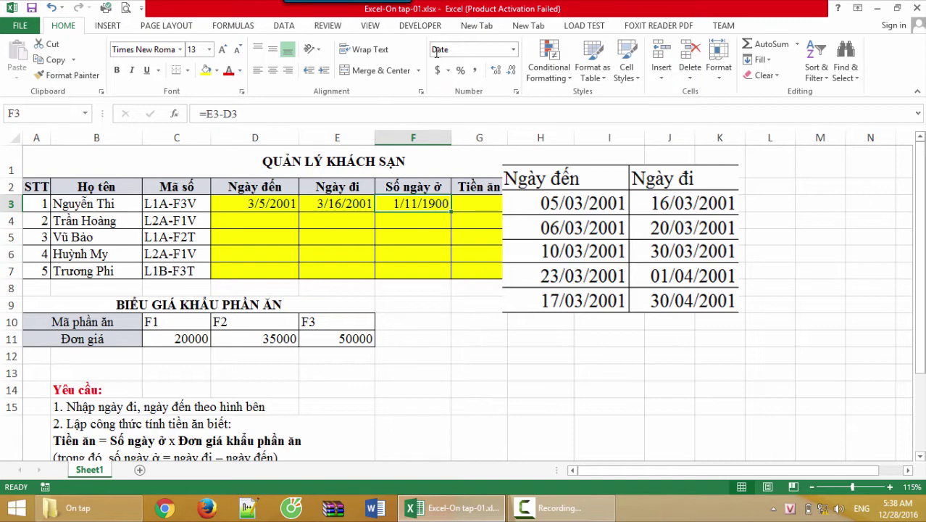
- Format F3 as Number so the stay length shows 11.00
left_click(514, 50)
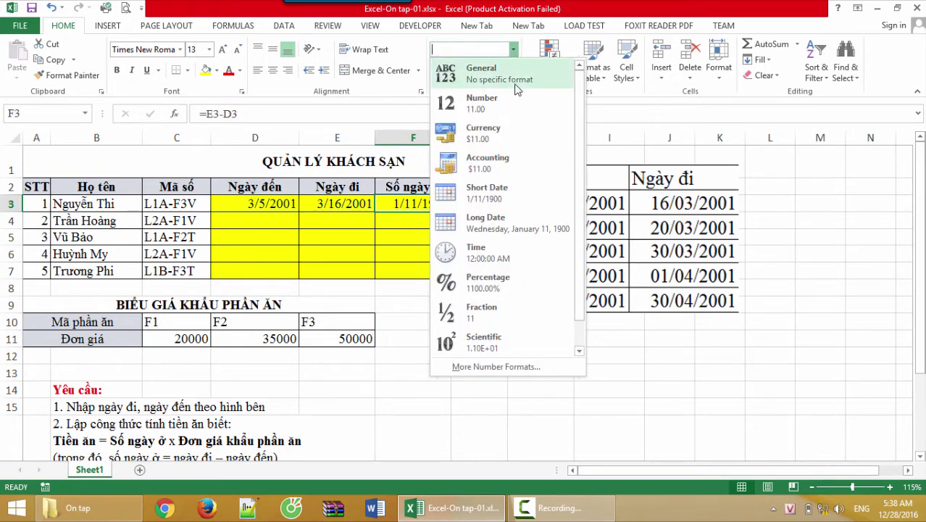
left_click(511, 106)
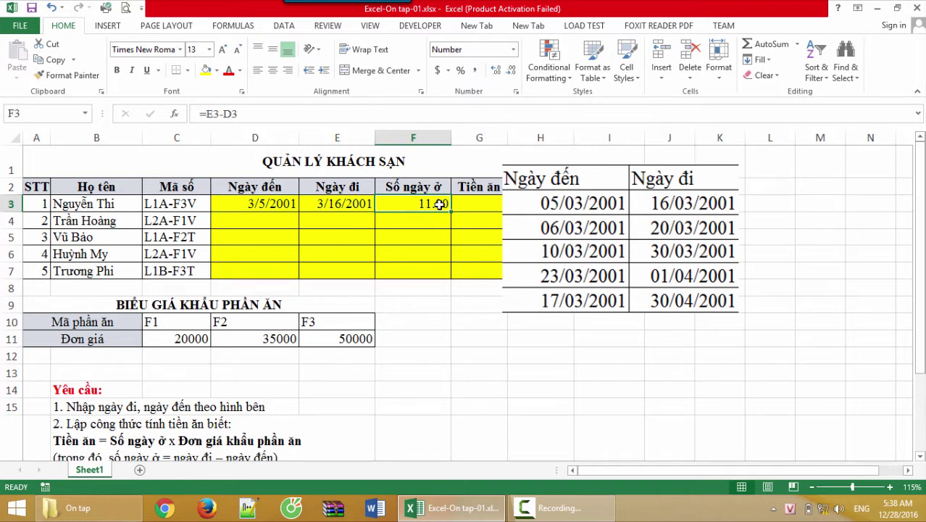
left_click(248, 224)
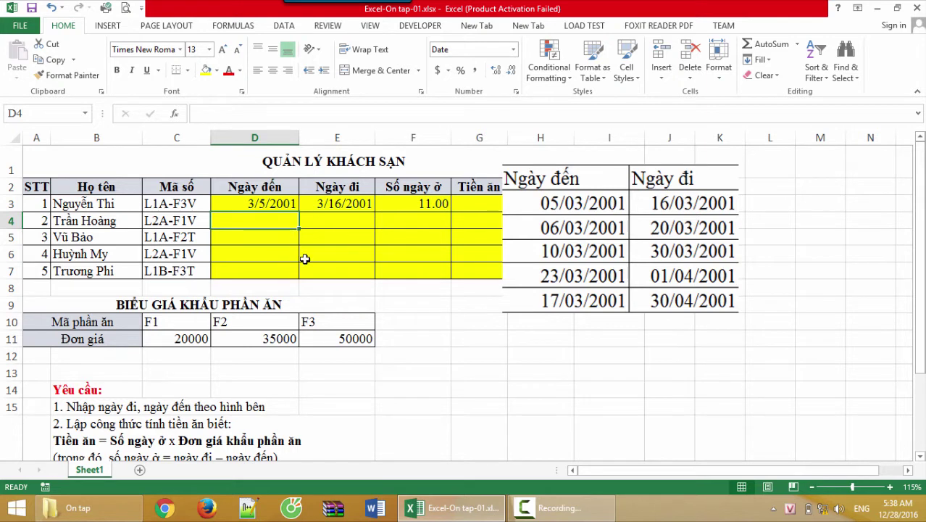
- Enter stays 3/6/2001–3/20/2001 in row 4 and 3/10/2001–3/30/2001 in row 5
type("3/")
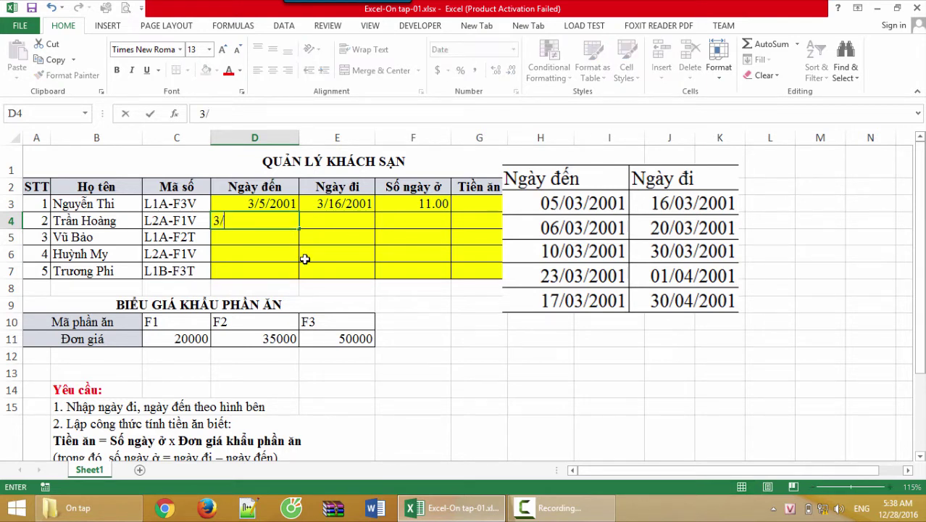
type("6/2001")
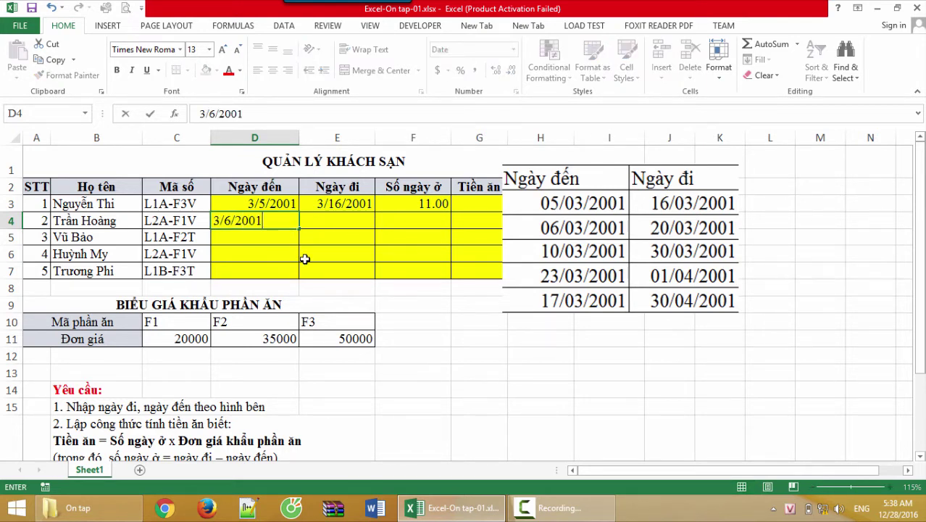
key("Return")
left_click(332, 226)
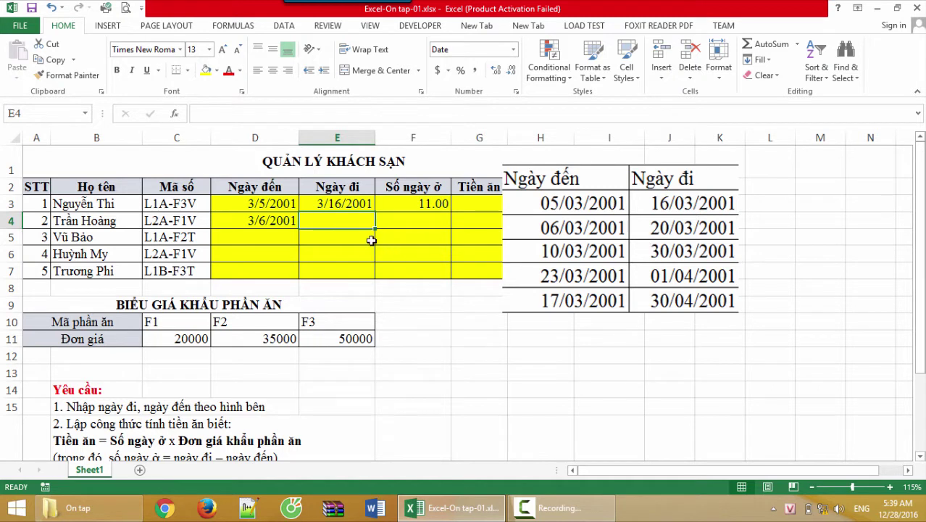
left_click(266, 223)
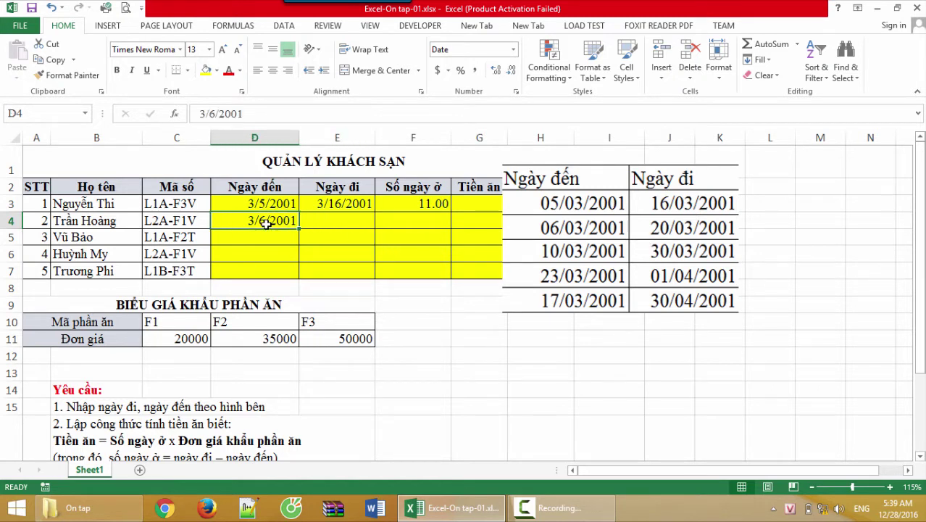
left_click(344, 222)
type("3")
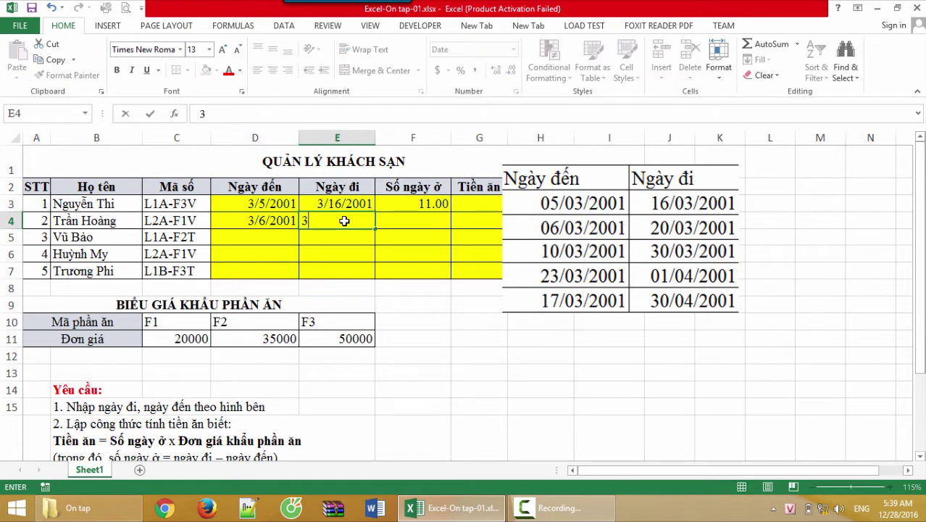
type("/20/20")
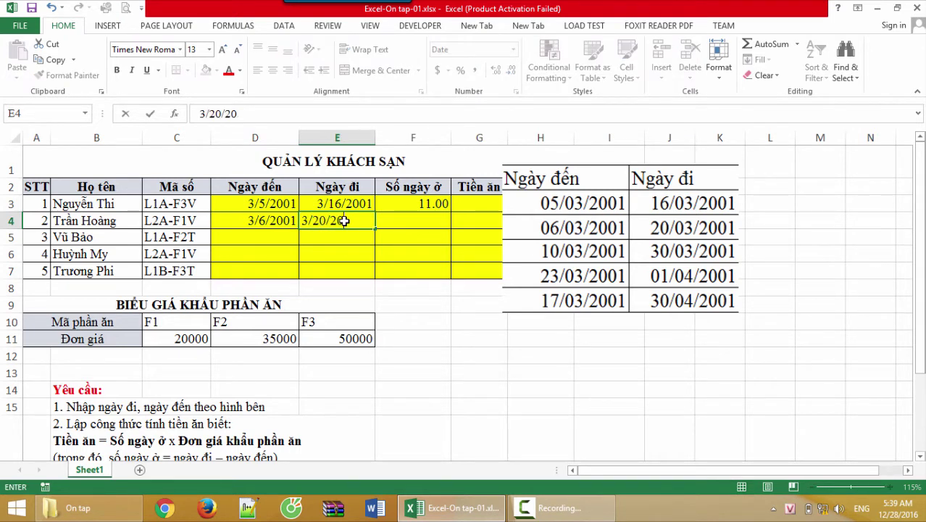
type("01")
key("Return")
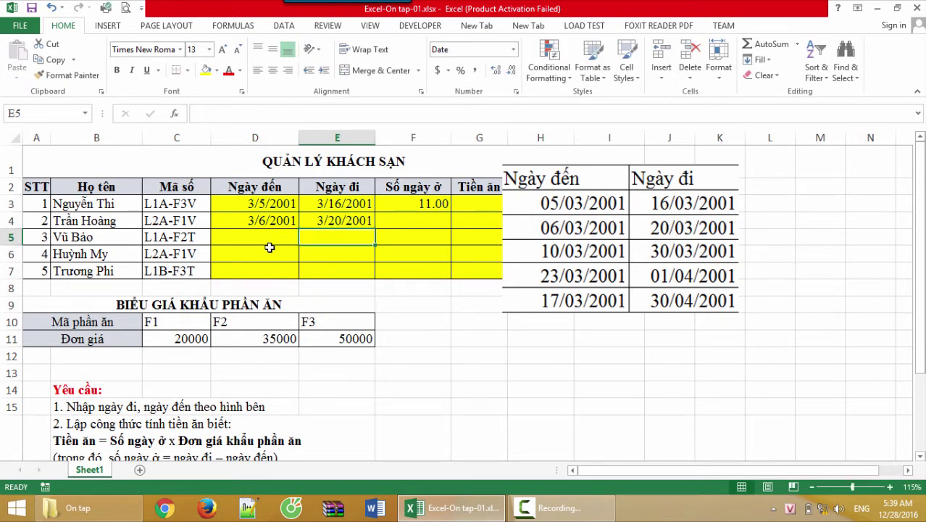
left_click(273, 239)
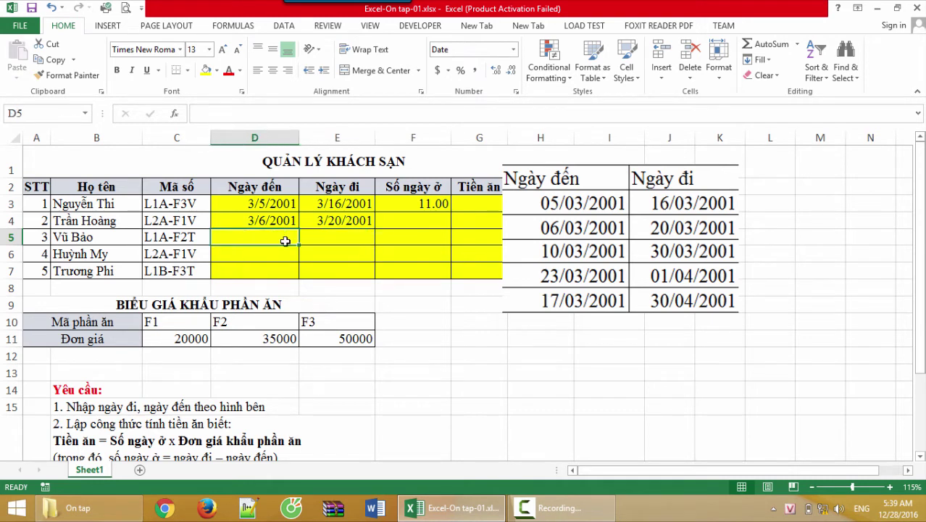
type("3/10/20")
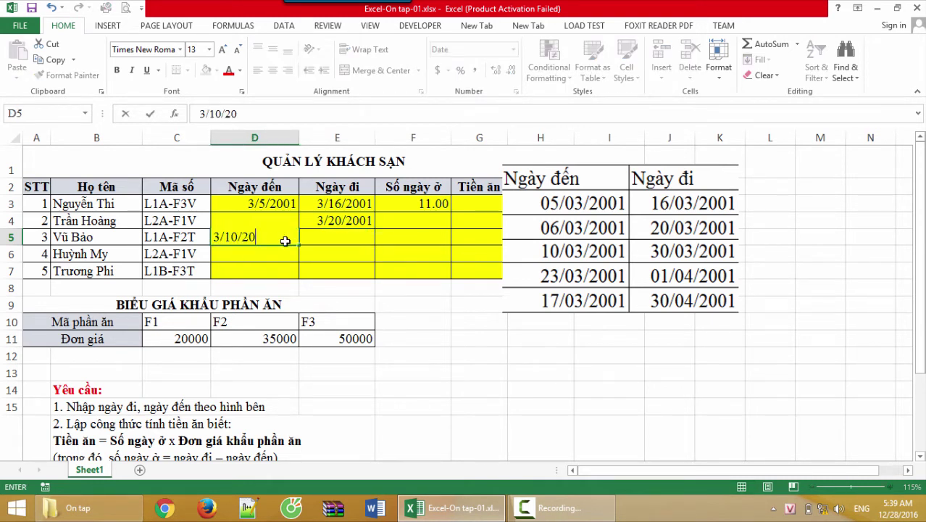
type("01")
key("Return")
left_click(354, 242)
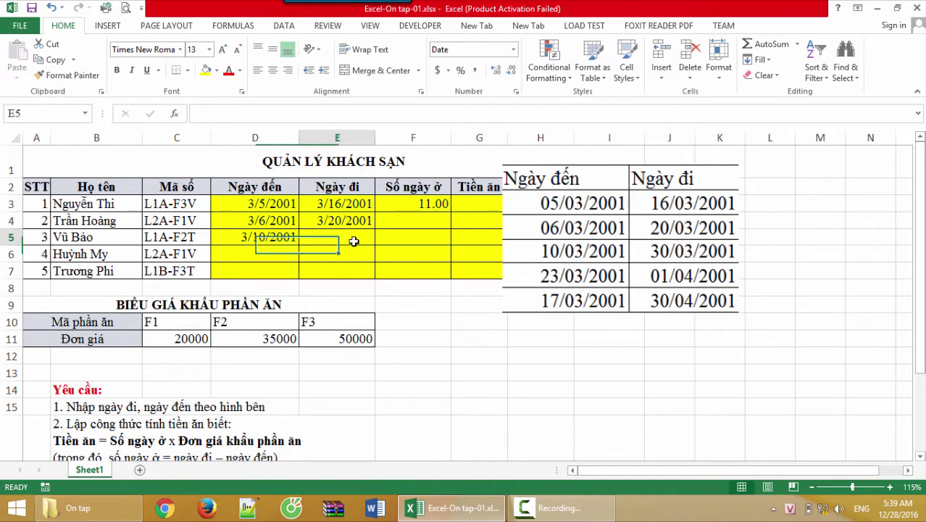
type("3/")
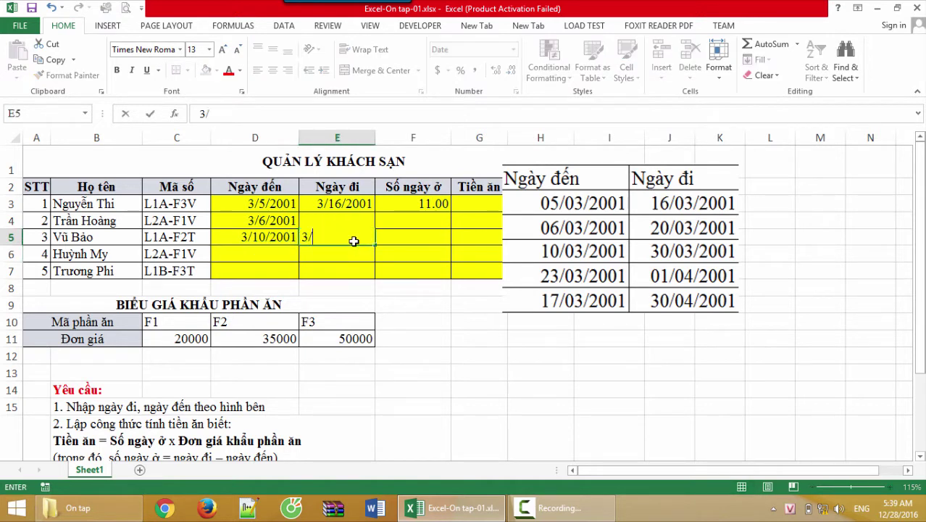
type("30/200")
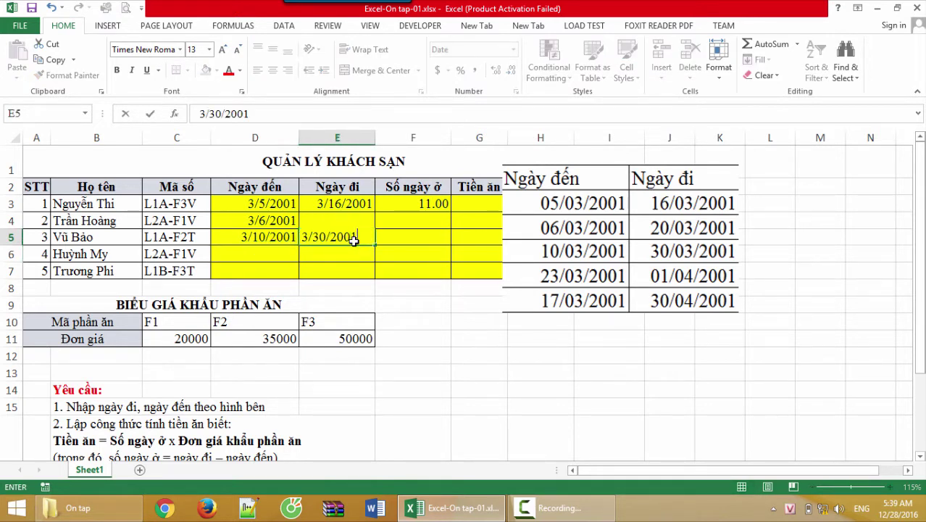
type("1")
key("Return")
- Enter stays 3/23/2001–4/1/2001 in row 6 and 3/17/2001–4/30/2001 in row 7
left_click(271, 256)
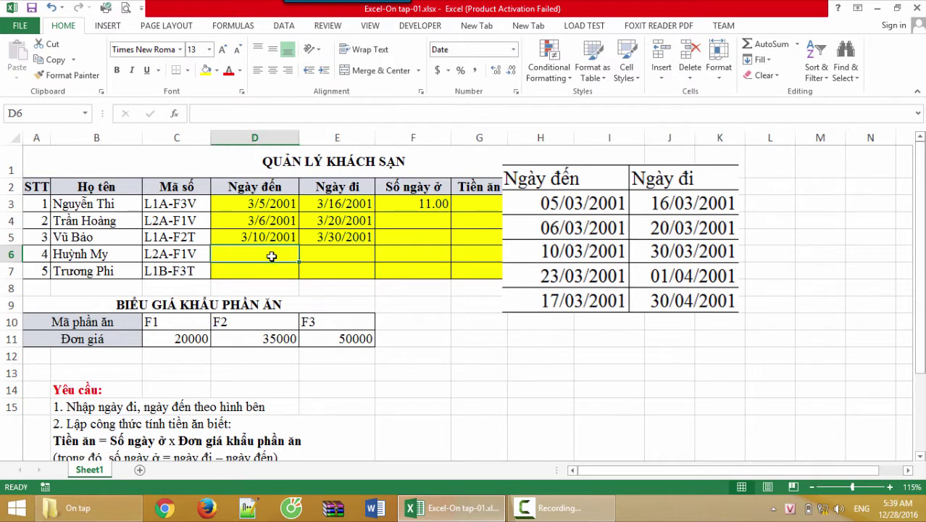
type("3")
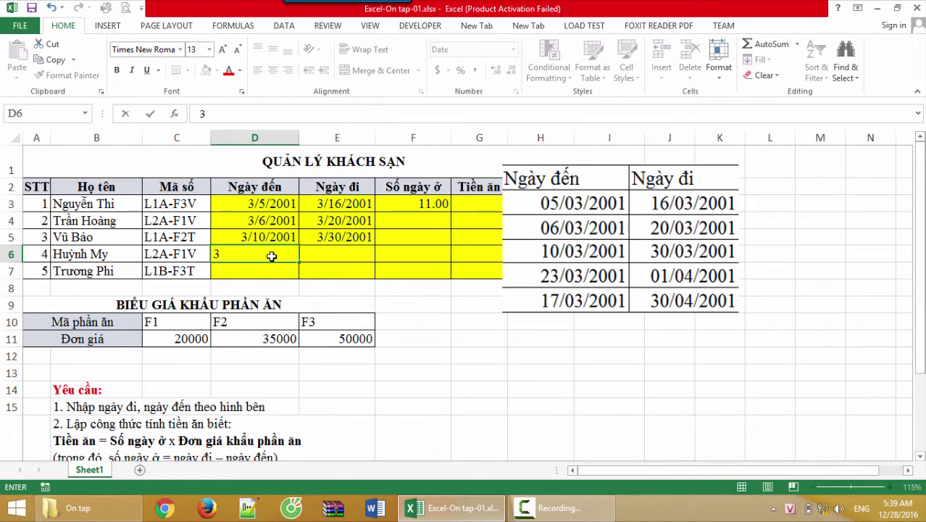
type("/23/200")
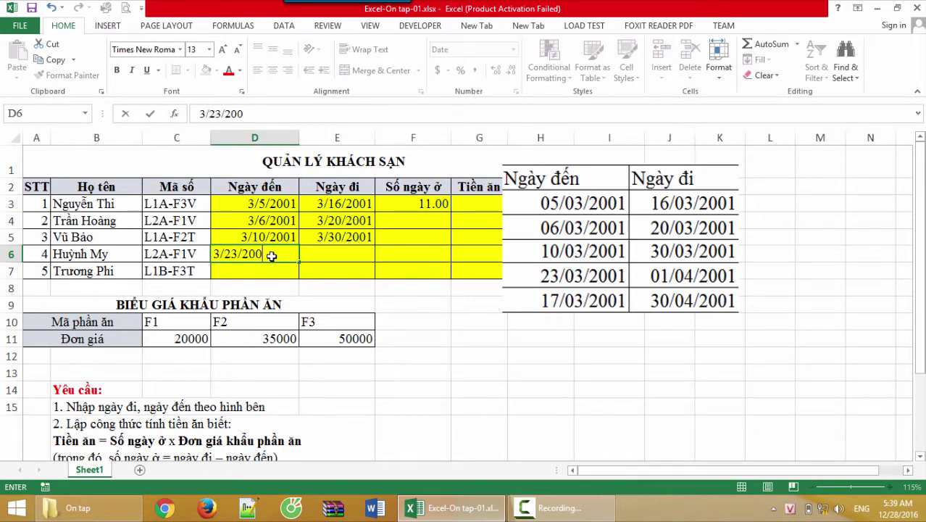
type("1")
left_click(316, 251)
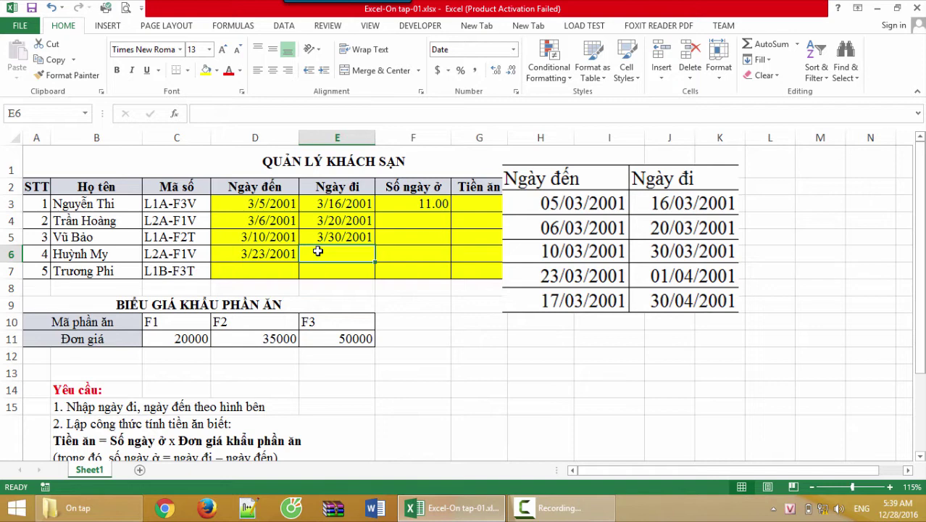
type("4/")
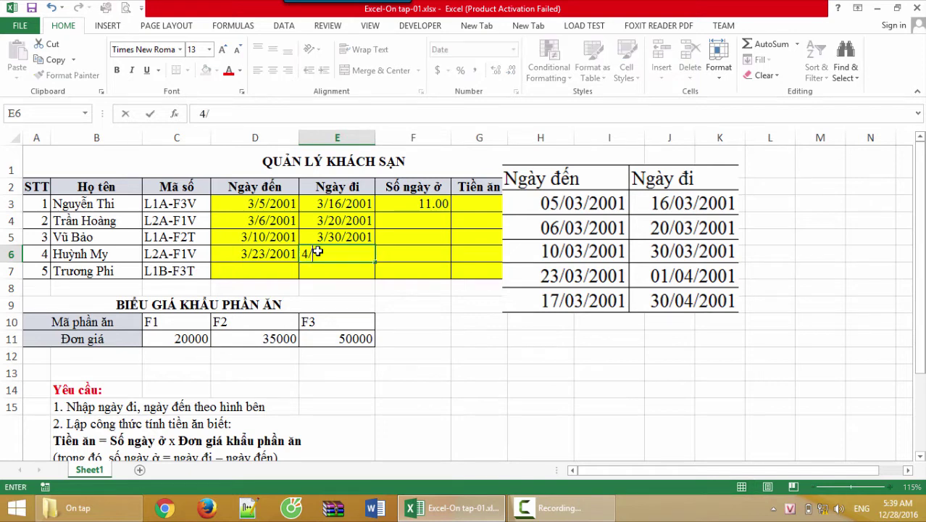
type("1/2001")
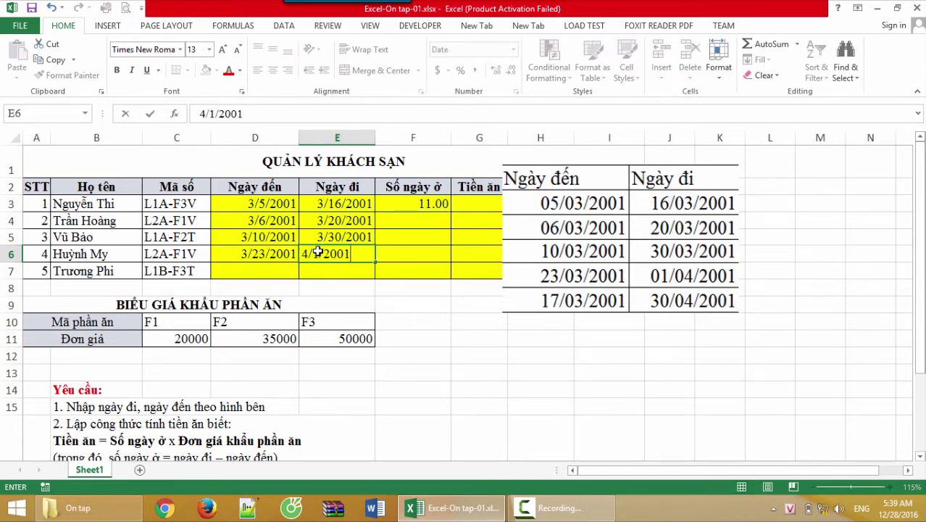
key("Return")
left_click(272, 270)
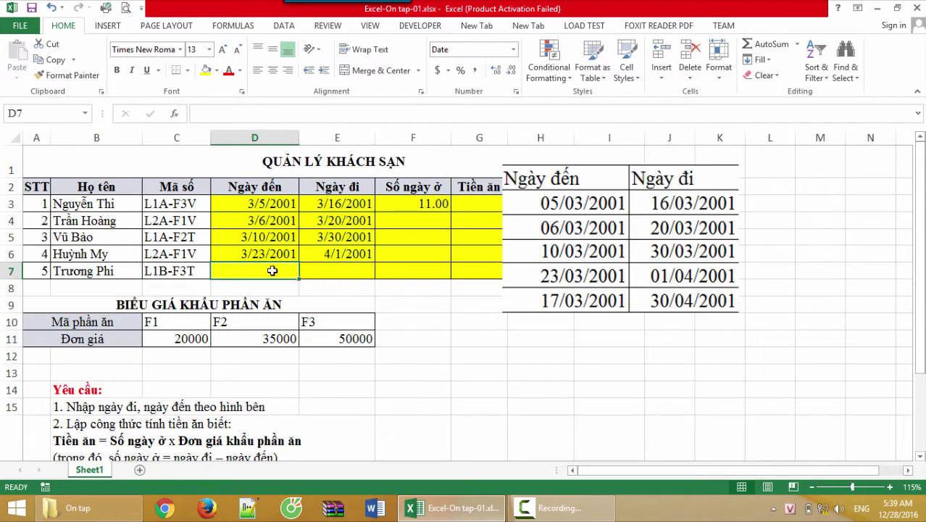
type("3/17/")
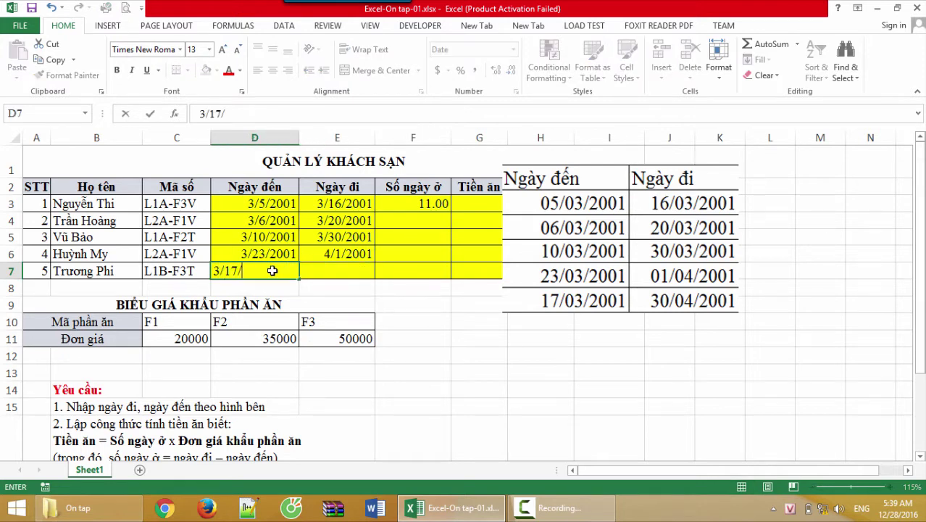
type("2001")
key("Return")
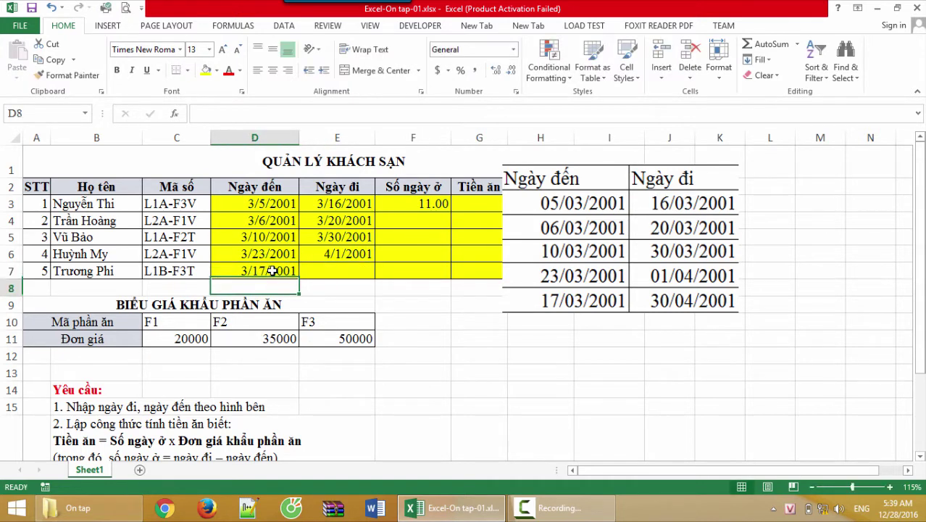
left_click(312, 273)
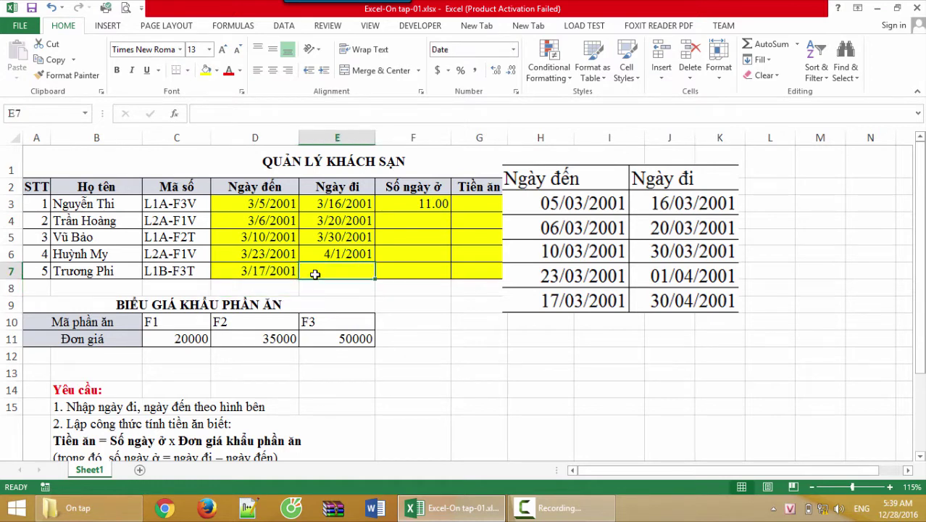
type("4/")
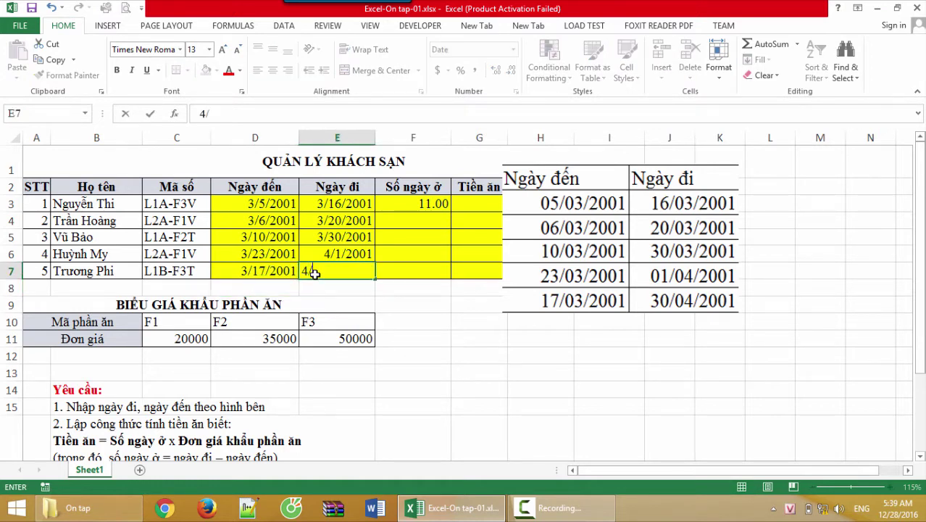
type("30/200")
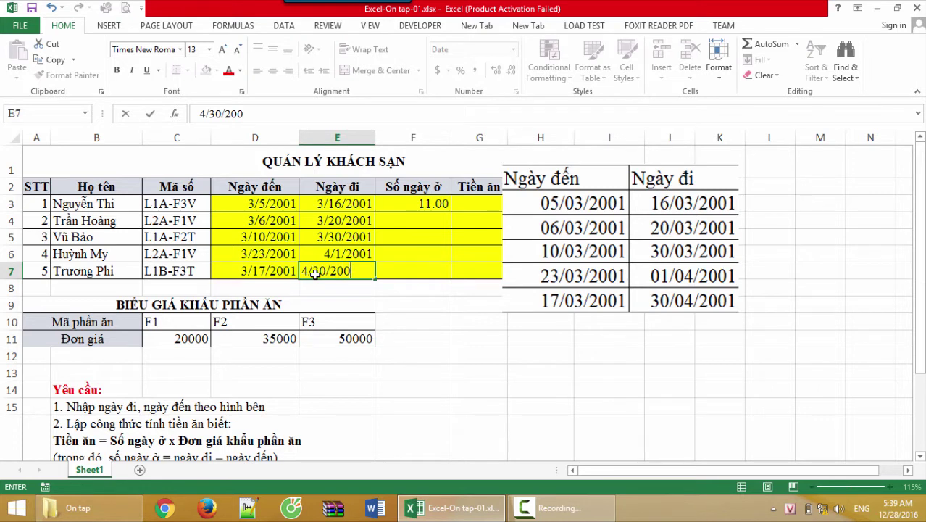
type("1")
key("Return")
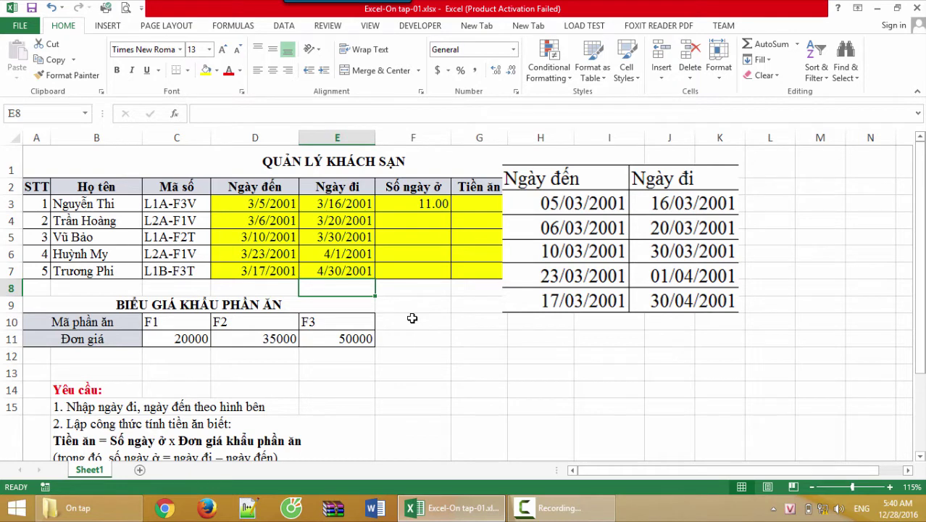
- Select D3 holding 3/5/2001 and open its right-click menu
left_click(270, 206)
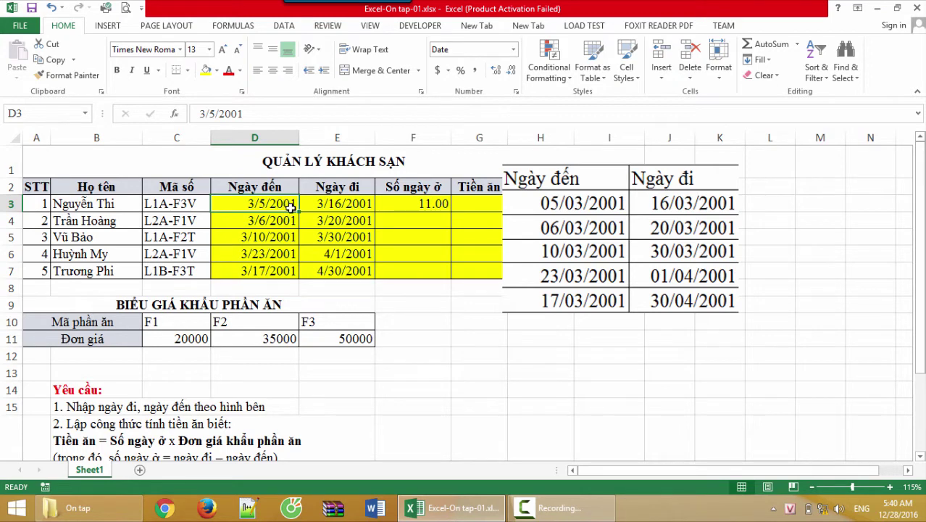
right_click(294, 212)
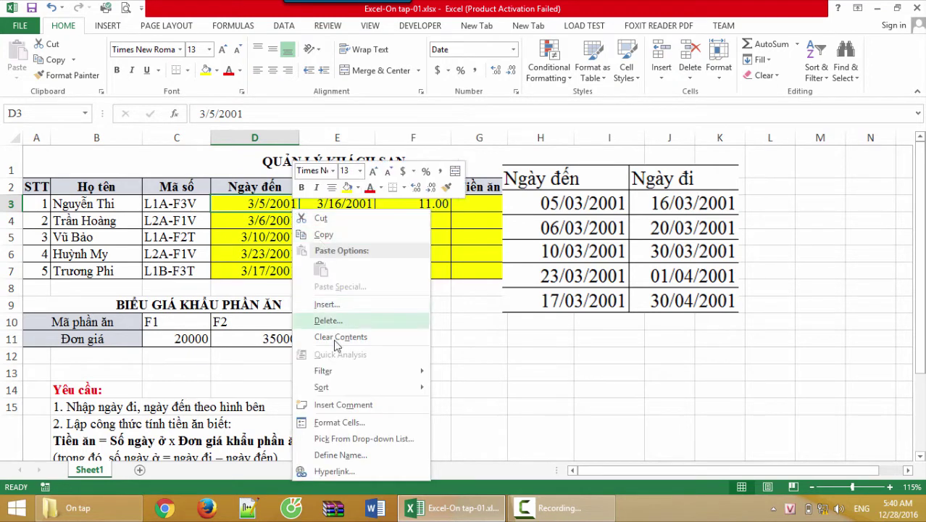
- Give D3 the custom format dd/mm/yyyy so it shows 05/03/2001
left_click(371, 424)
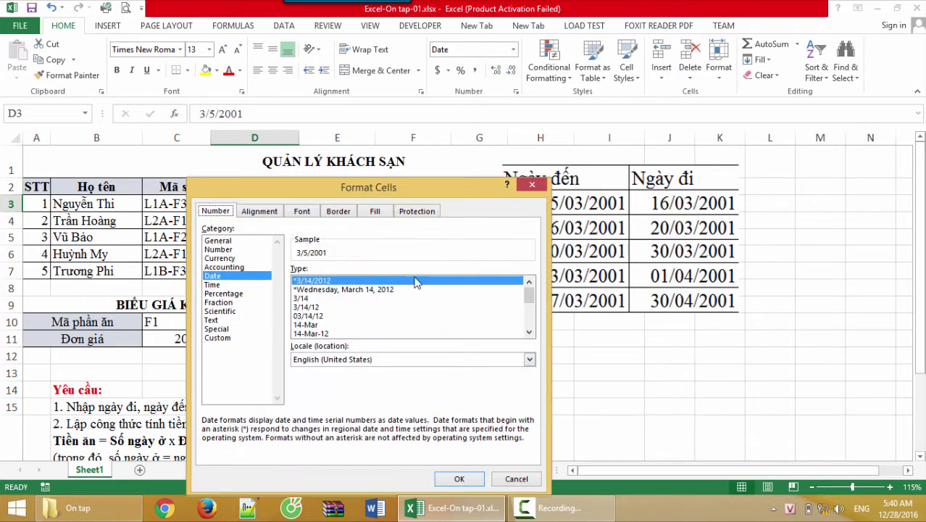
left_click_drag(427, 190, 461, 118)
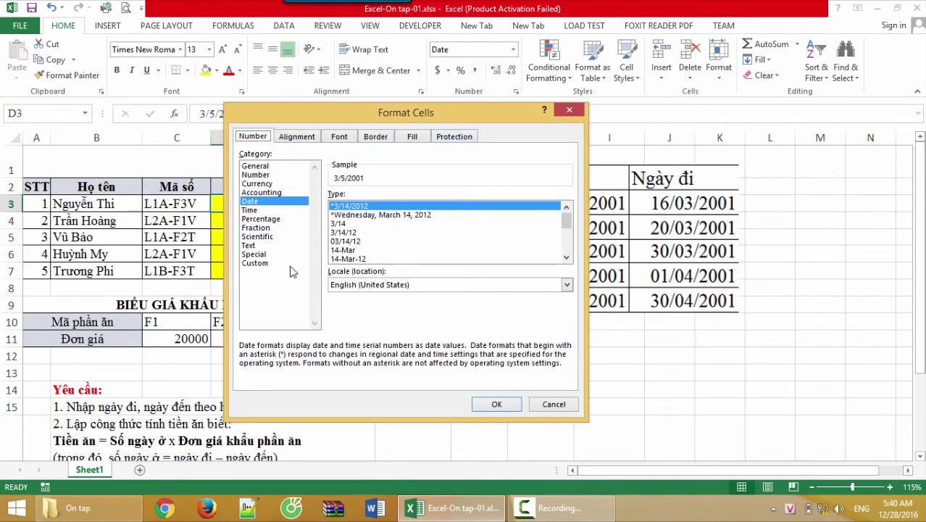
left_click(255, 263)
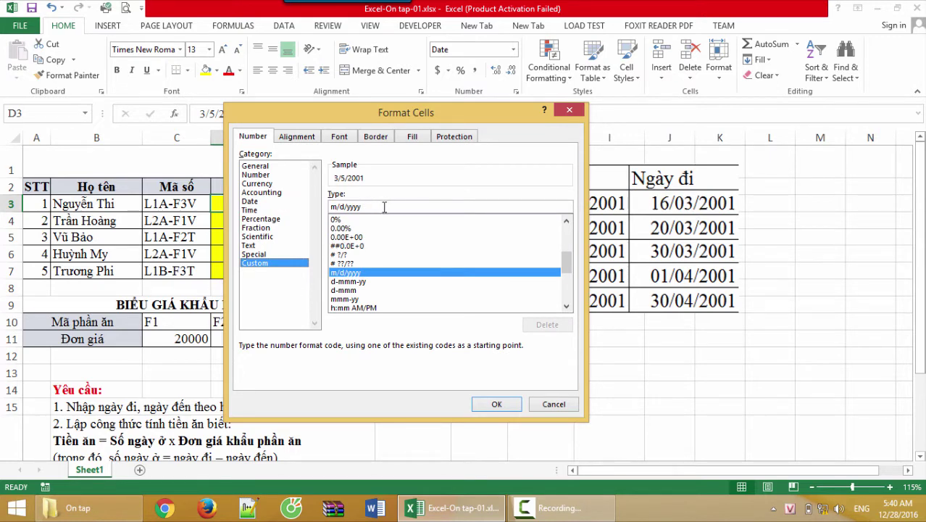
left_click_drag(395, 122, 474, 118)
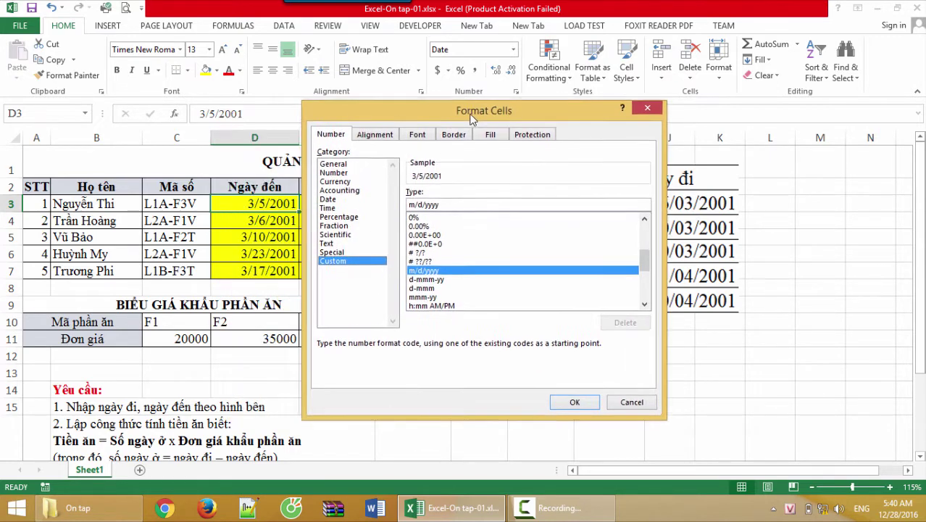
double_click(413, 204)
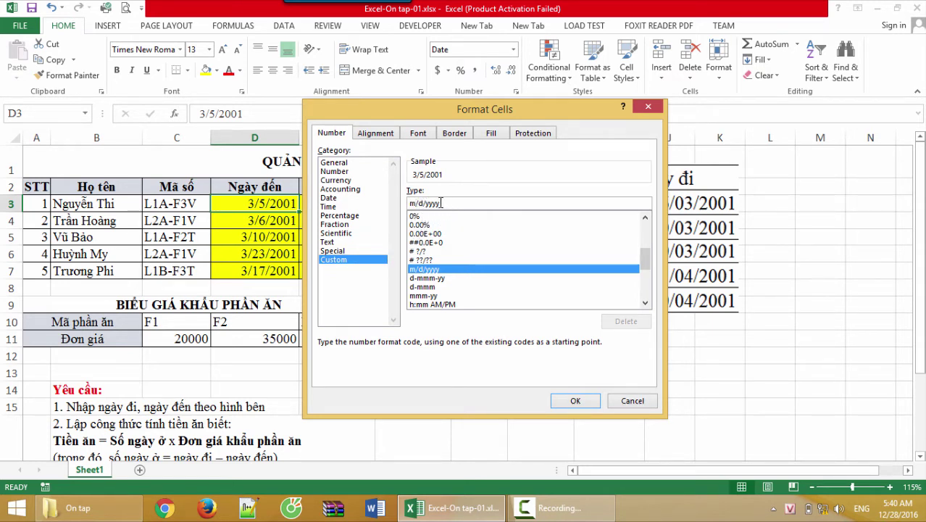
left_click_drag(448, 204, 424, 204)
left_click(449, 204)
key("shift+Home")
type("dd")
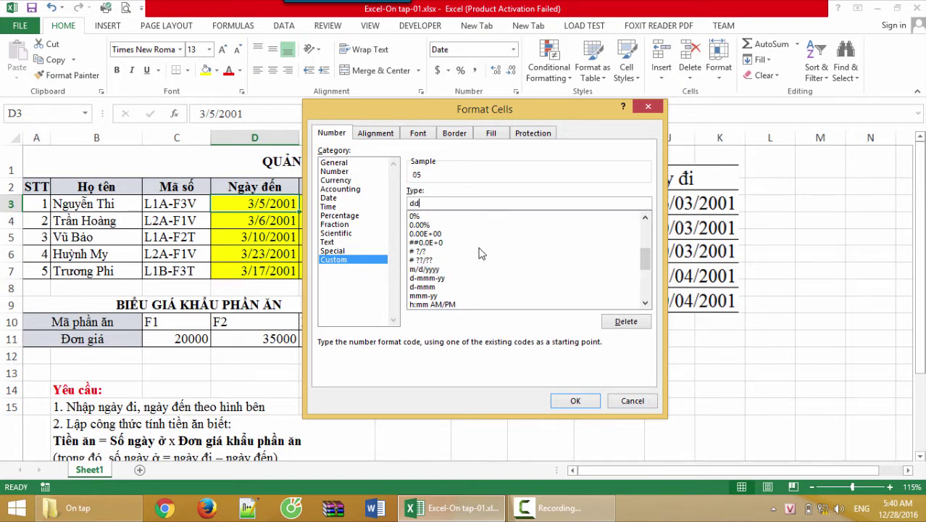
type("/mm/")
type("yyyy")
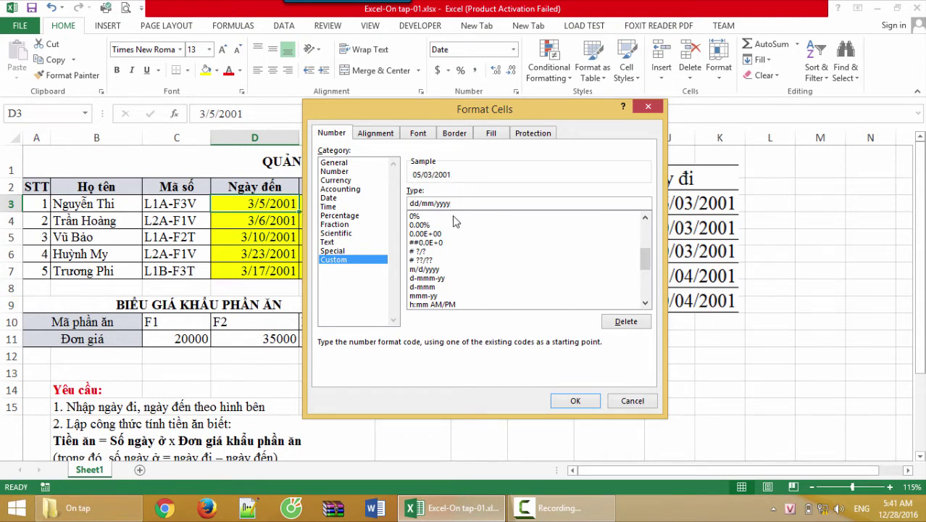
left_click(576, 402)
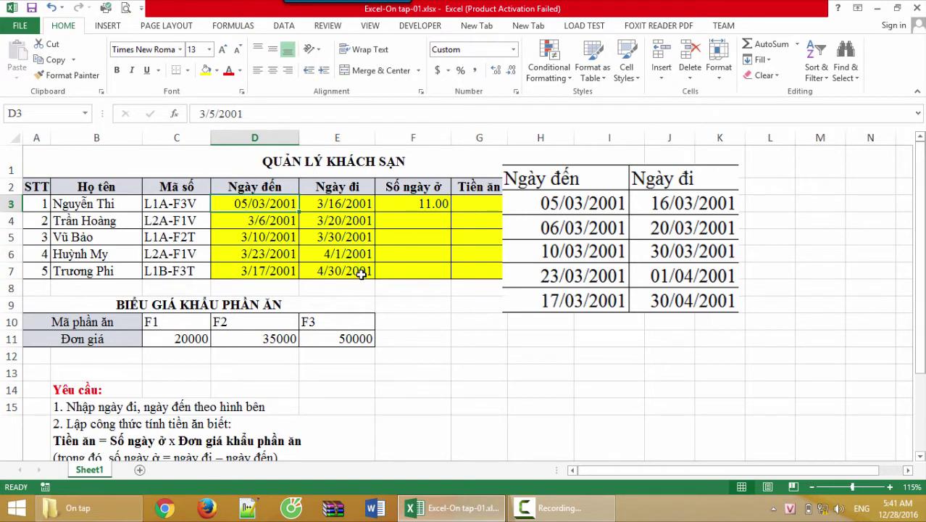
- Apply the custom dd/mm/yyyy format to all dates in D3:E7
left_click_drag(361, 274, 304, 214)
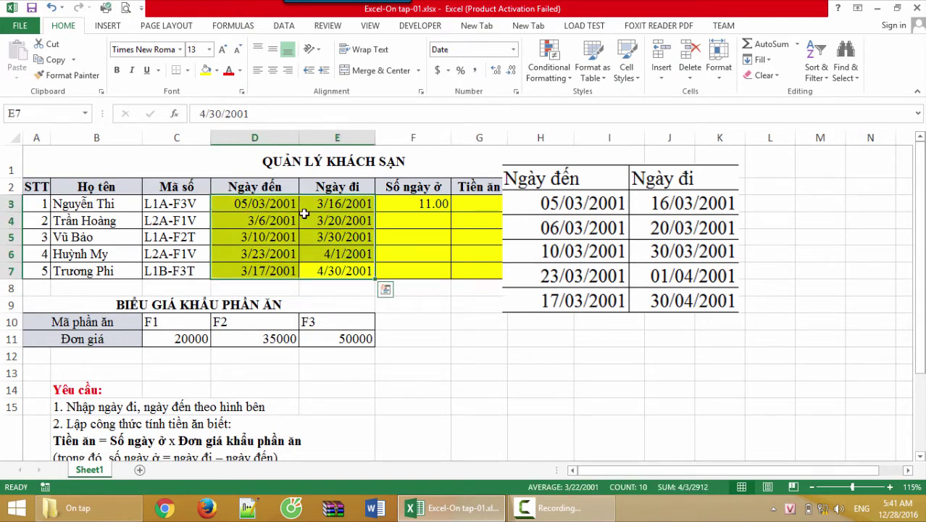
right_click(341, 204)
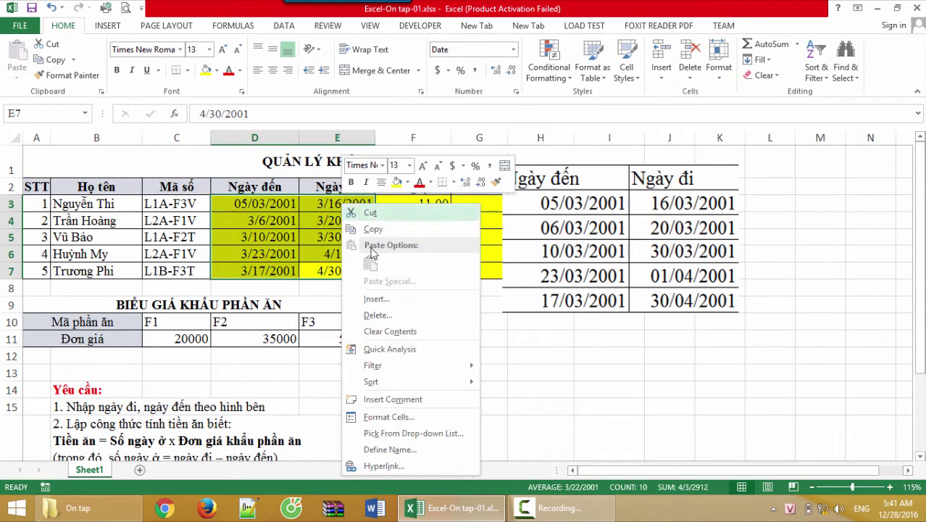
left_click(403, 418)
left_click(342, 288)
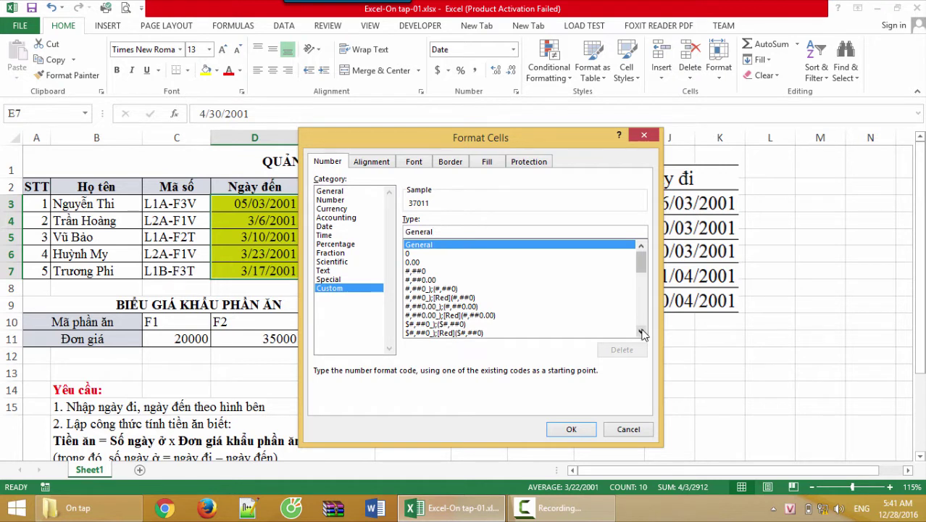
left_click_drag(643, 335, 633, 334)
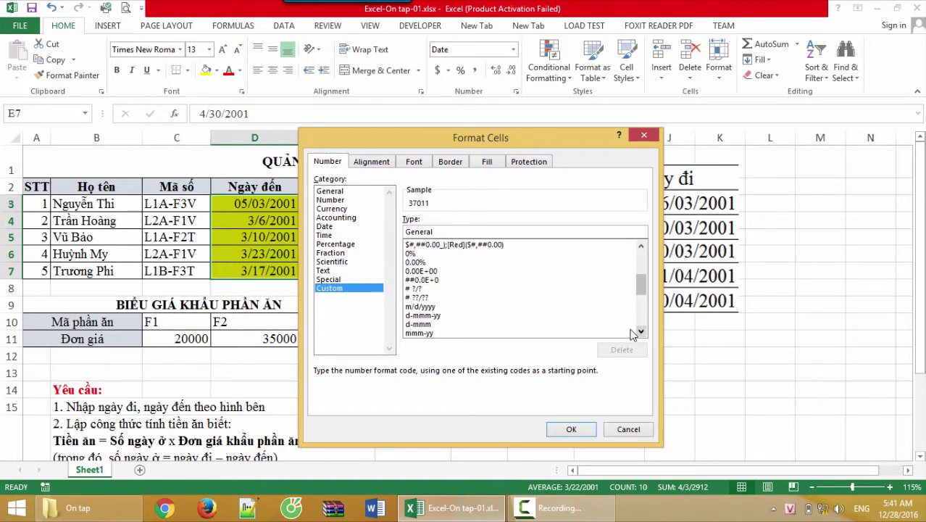
left_click(446, 316)
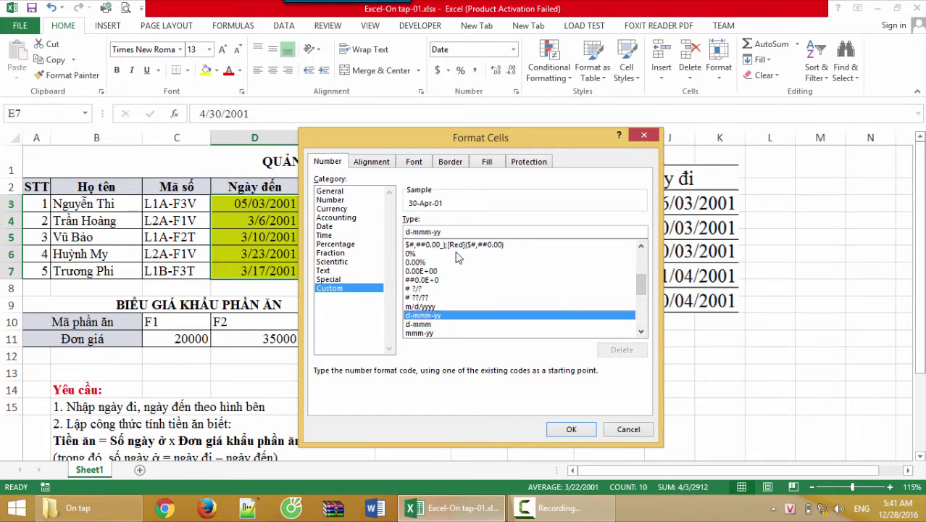
left_click_drag(450, 232, 334, 232)
type("dd/mm")
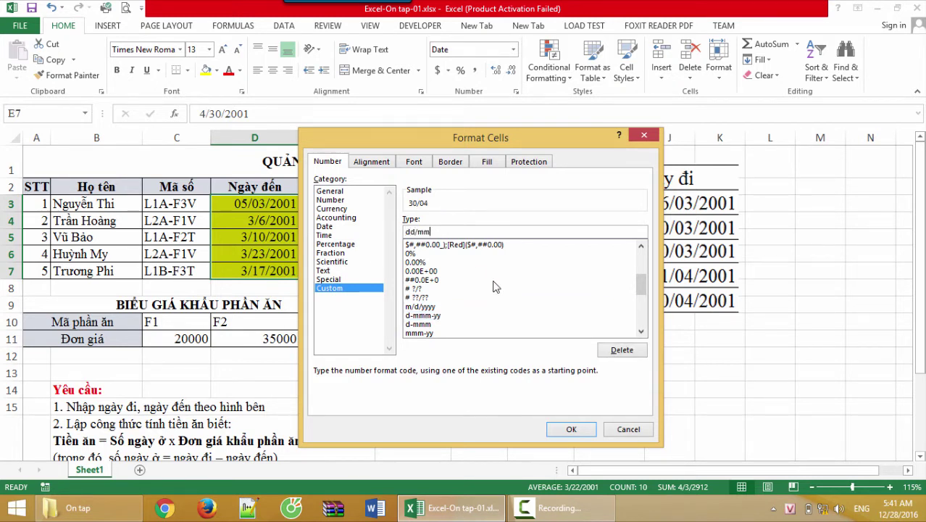
type("/yyyy")
left_click(565, 428)
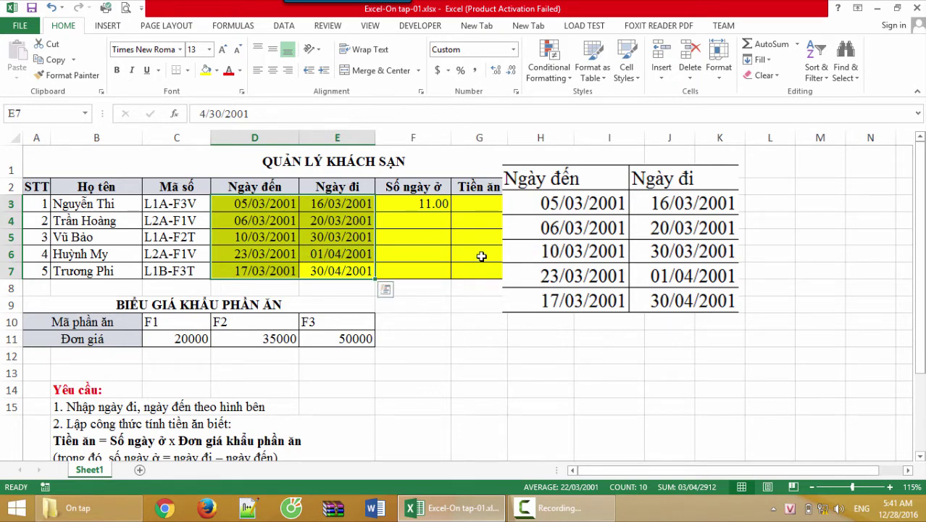
- Change the D3:E7 custom date format to dd-mm-yyyy, e.g. 05-03-2001
right_click(361, 205)
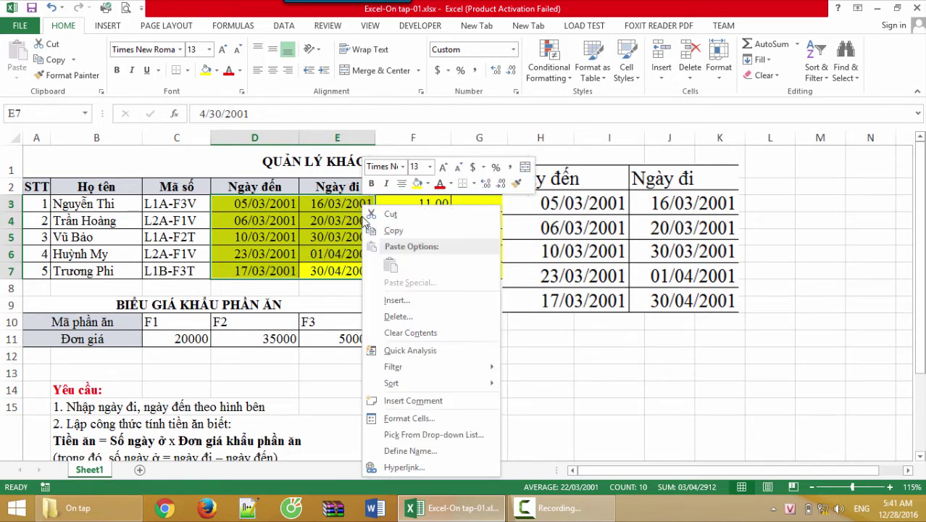
left_click(437, 420)
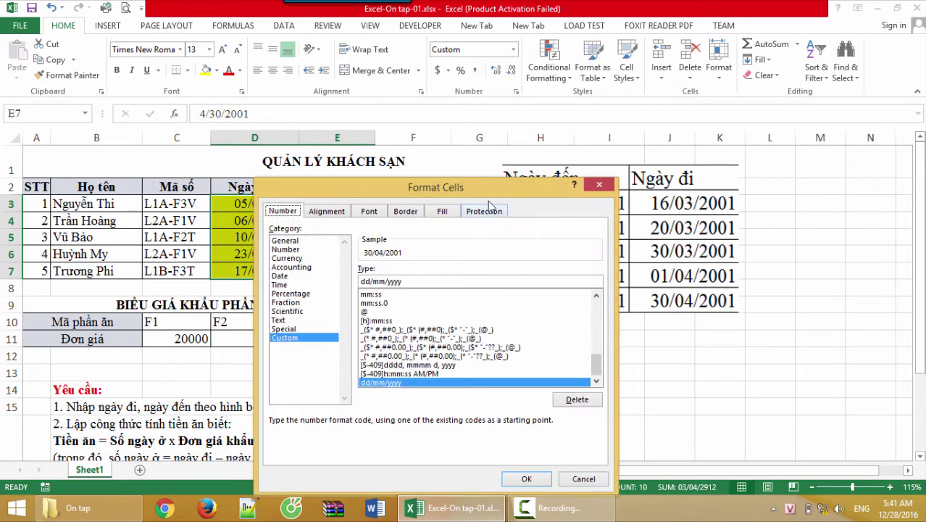
left_click_drag(497, 175, 554, 112)
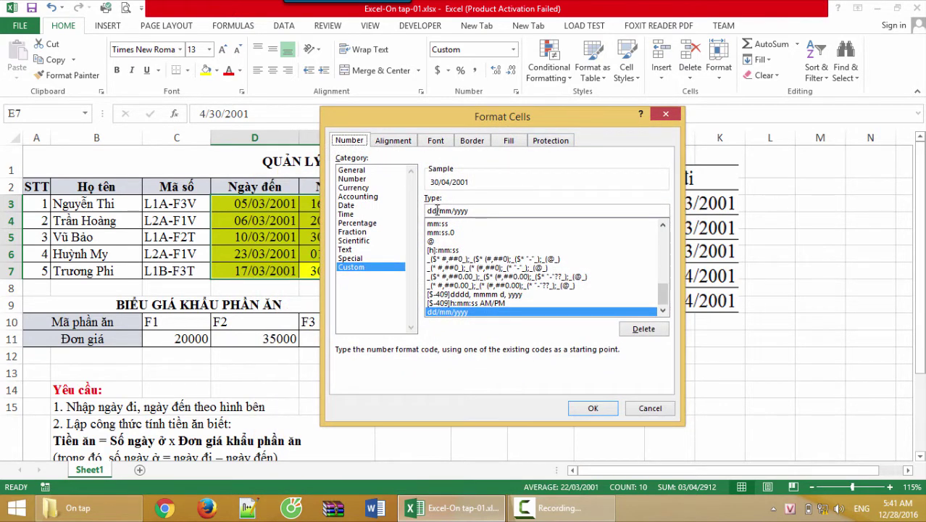
key("Delete")
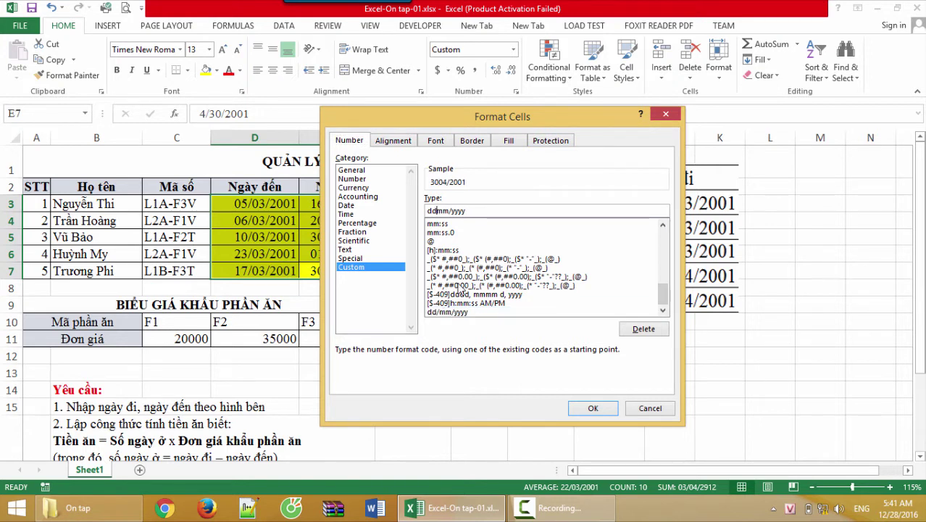
type("-mm-")
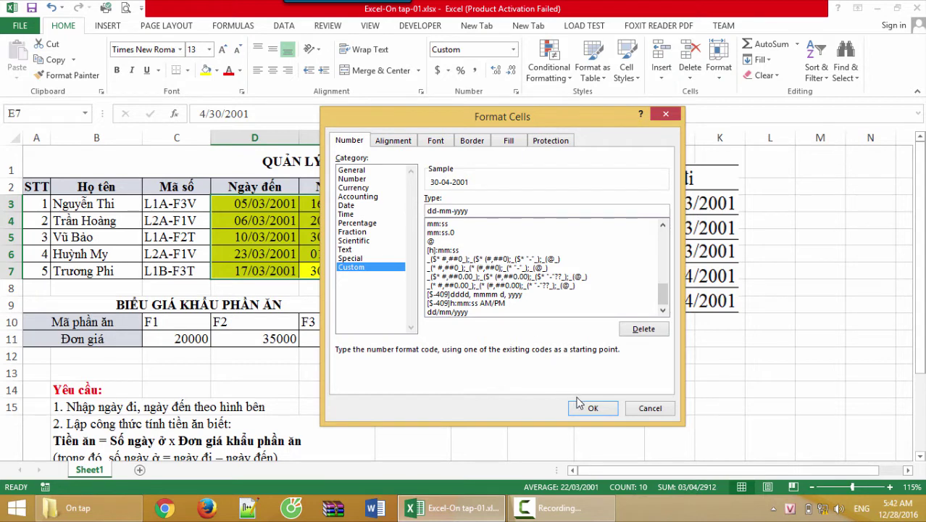
left_click(593, 411)
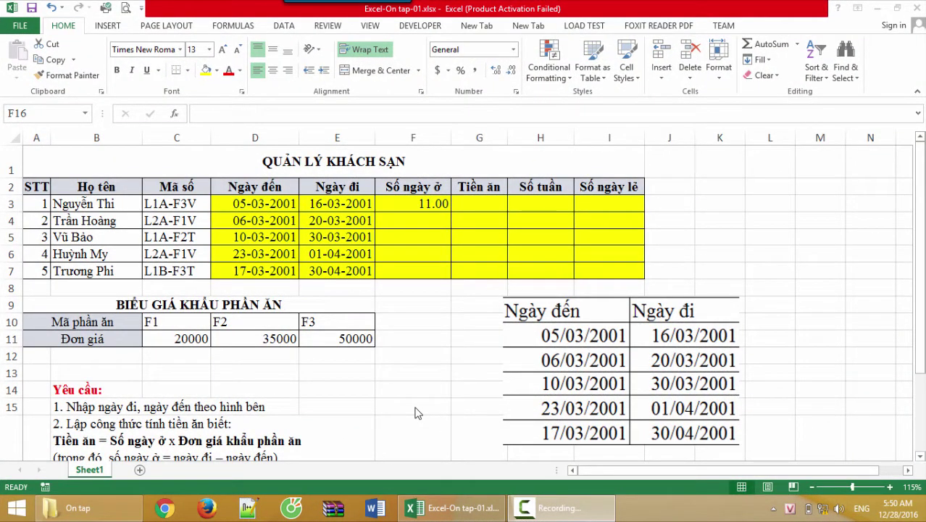
scroll(417, 409, "down", 3)
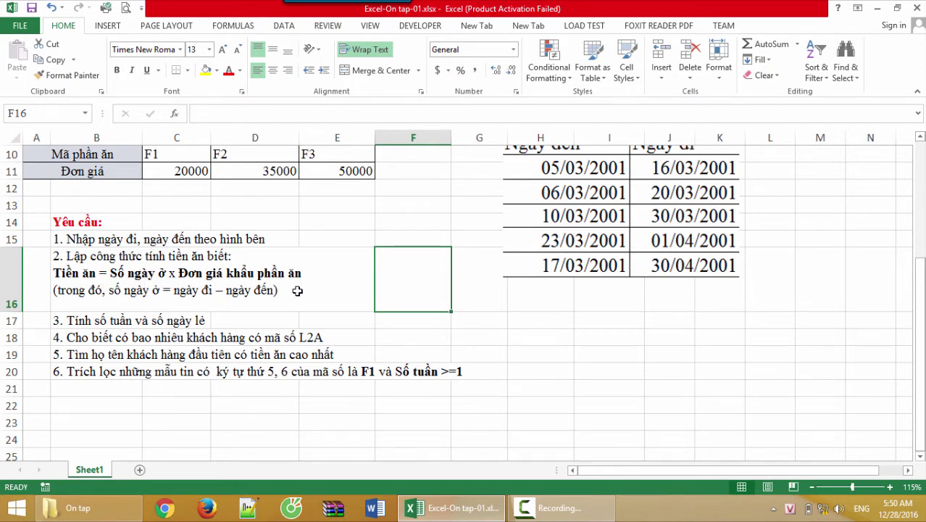
scroll(307, 314, "up", 3)
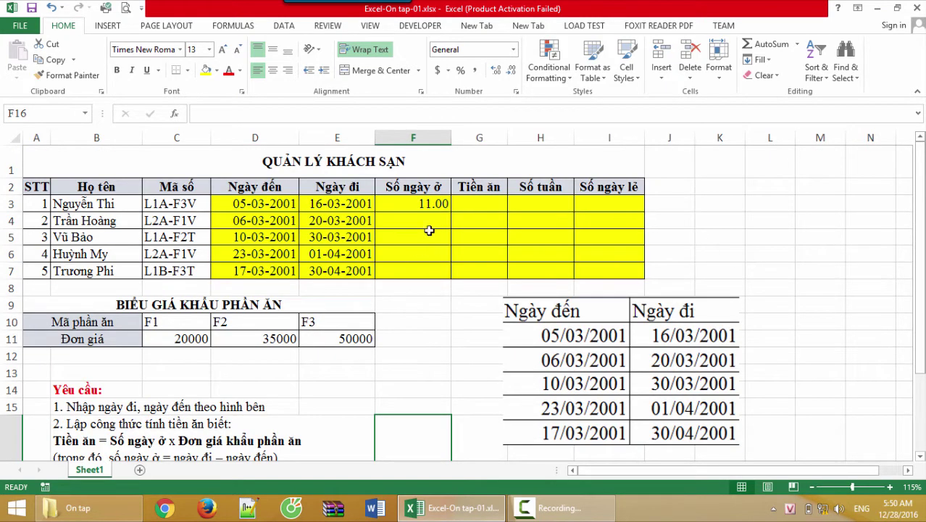
left_click(408, 205)
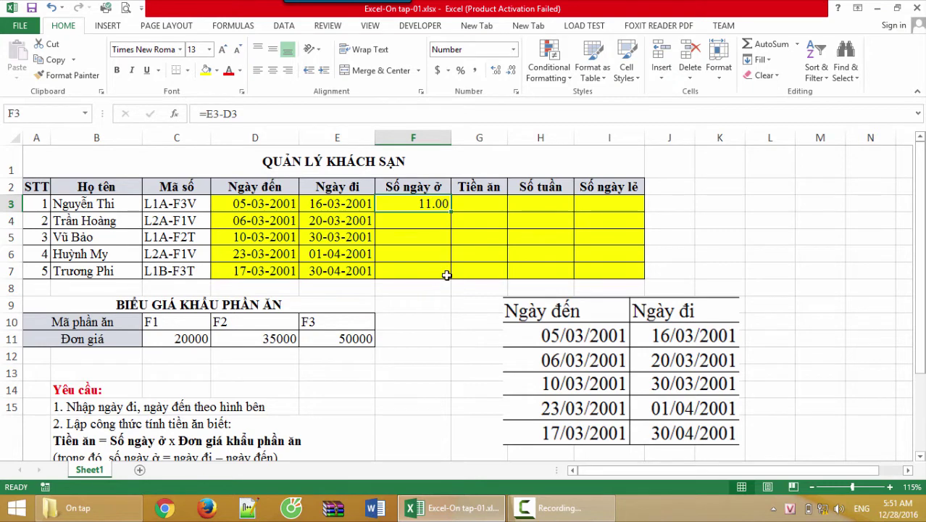
left_click(472, 206)
left_click(442, 206)
left_click(190, 210)
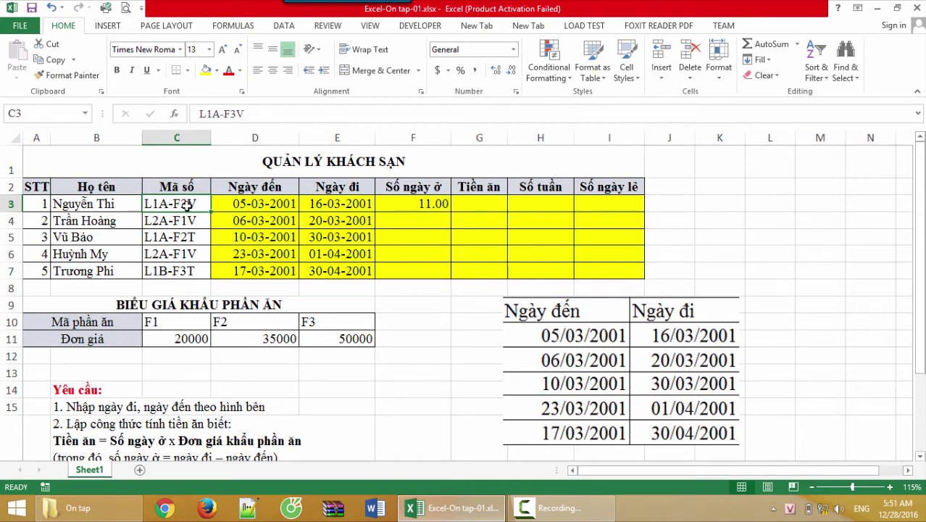
left_click(326, 343)
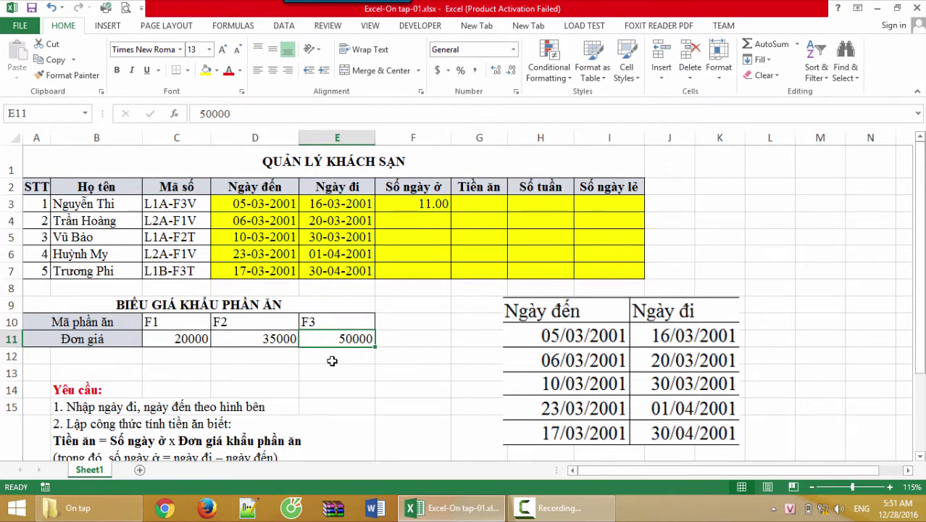
left_click(174, 220)
left_click(182, 338)
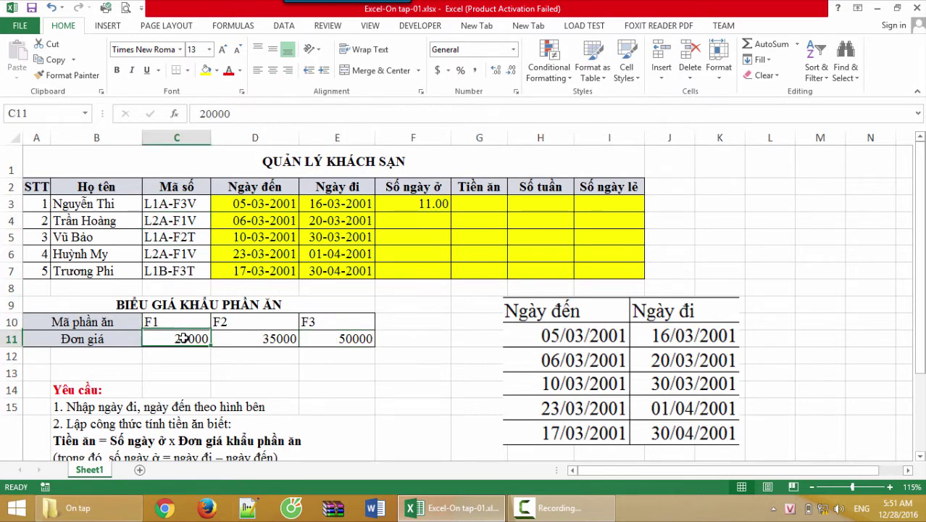
left_click(187, 239)
left_click(260, 341)
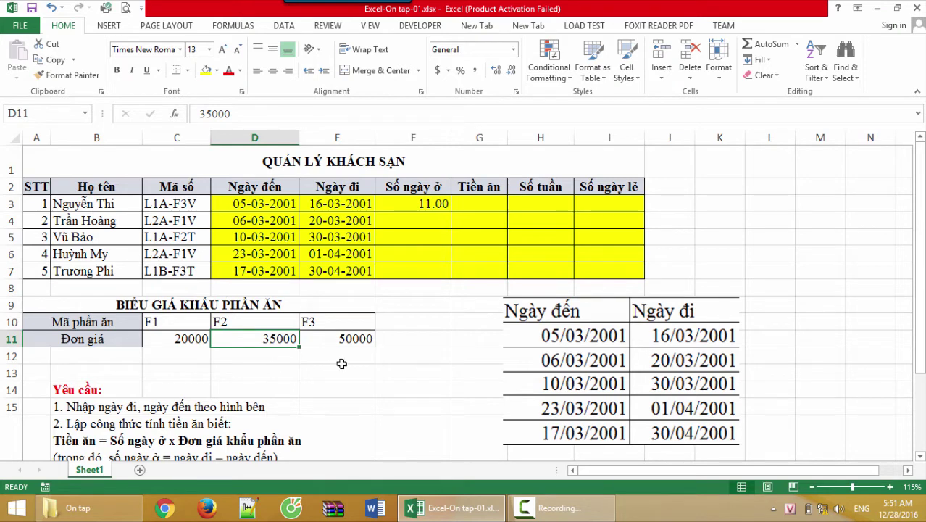
left_click(433, 215)
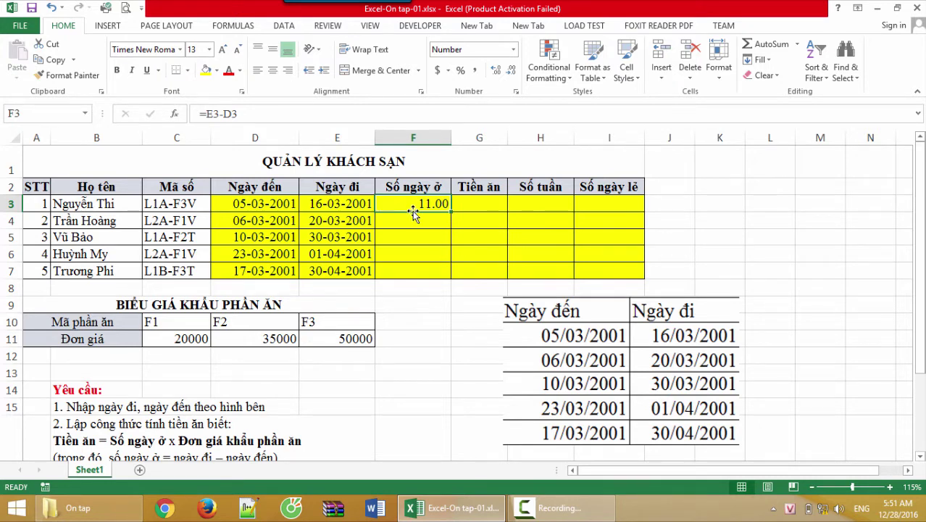
- Enter =E3-D3 in F3 and fill it down to F7, giving stays of 11, 14, 20, 9 and 44
type("=")
left_click(330, 203)
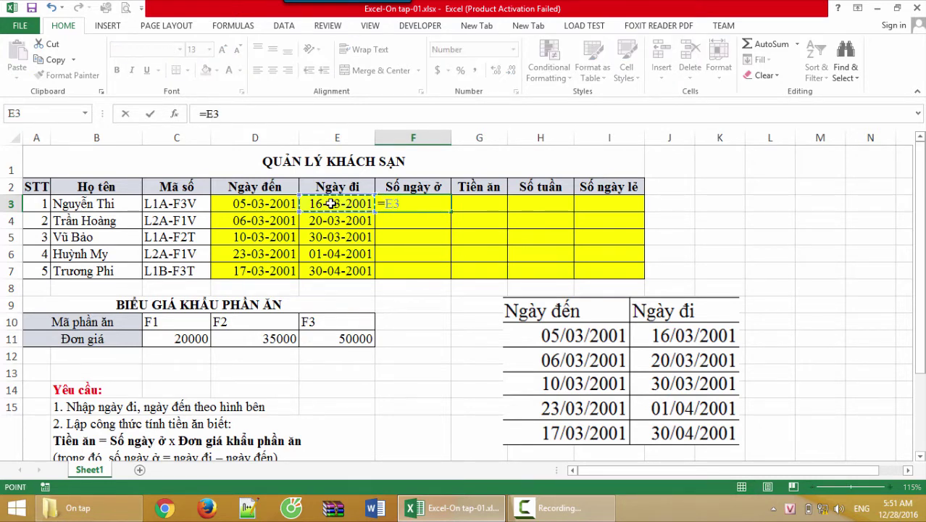
type("-")
left_click(283, 212)
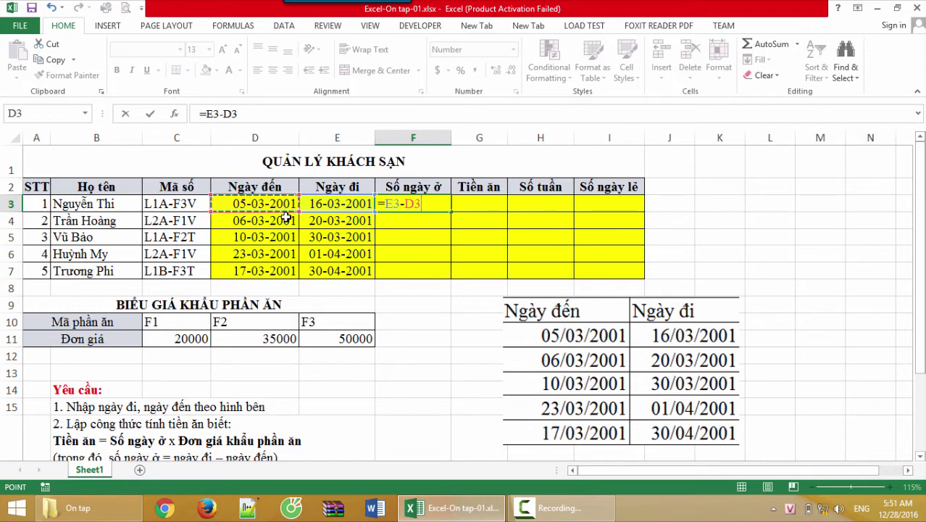
key("Return")
left_click(430, 204)
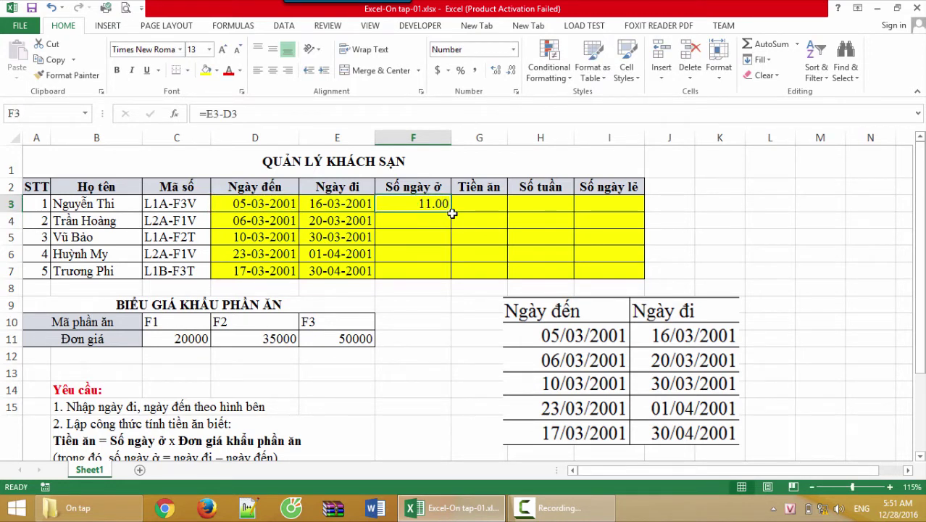
left_click_drag(451, 213, 451, 272)
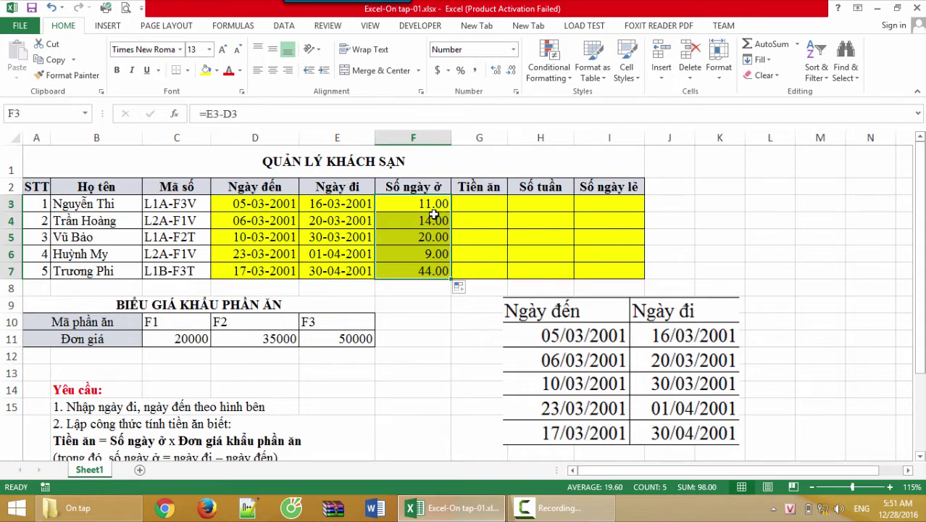
- Format F3:F7 as Number with 0 decimal places
right_click(391, 208)
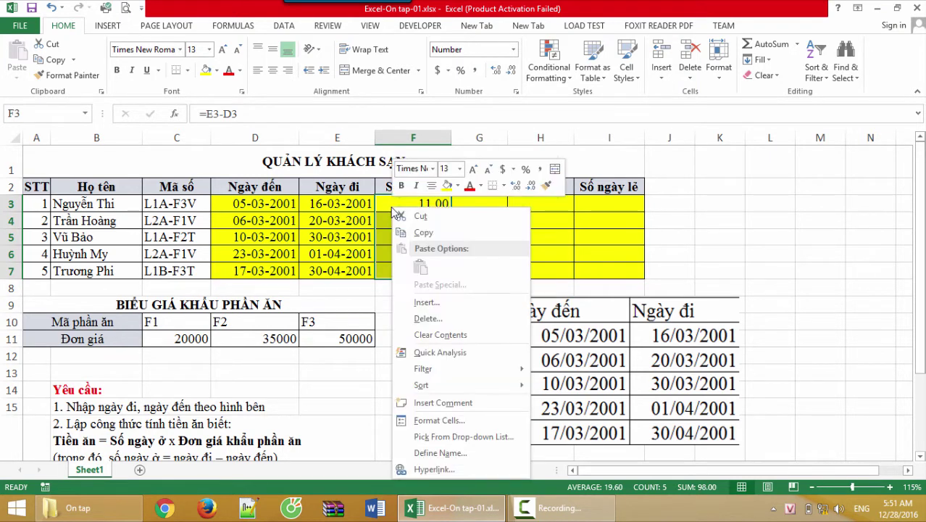
left_click(442, 420)
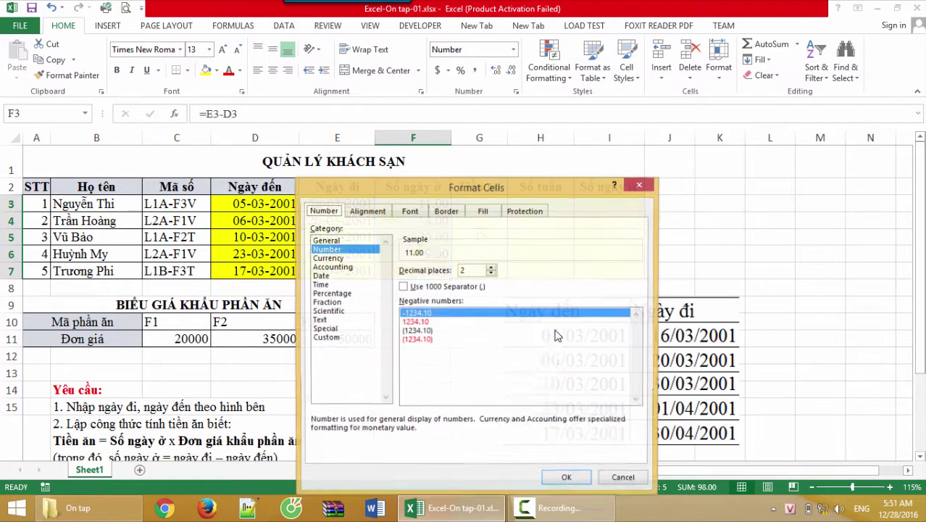
left_click_drag(494, 190, 656, 73)
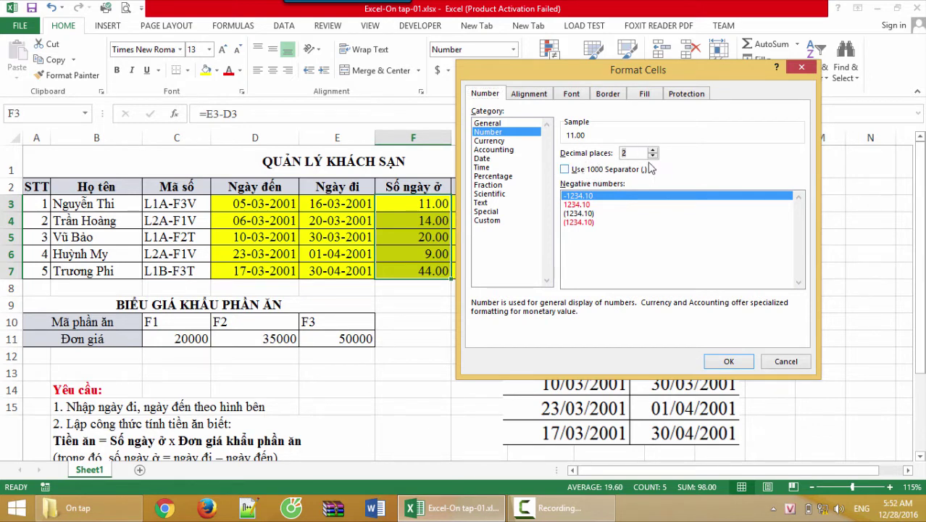
left_click(653, 156)
left_click(653, 155)
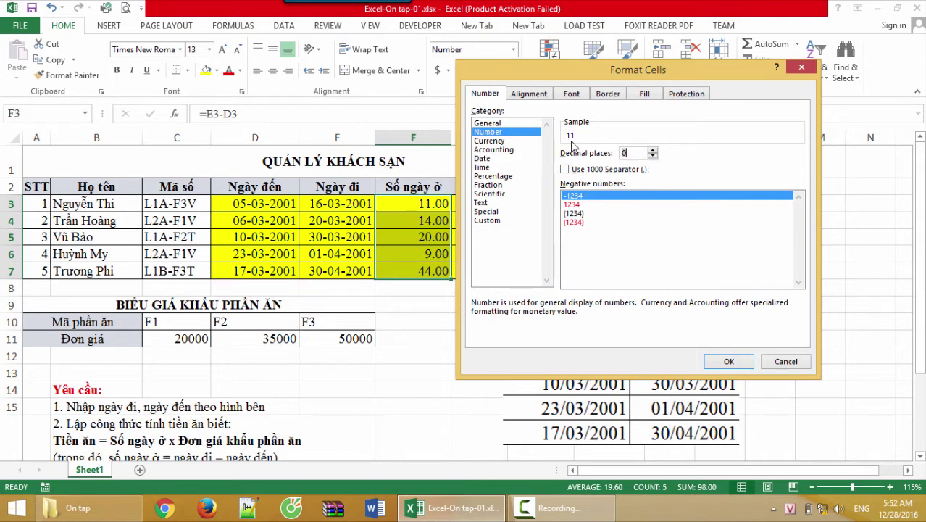
left_click(727, 361)
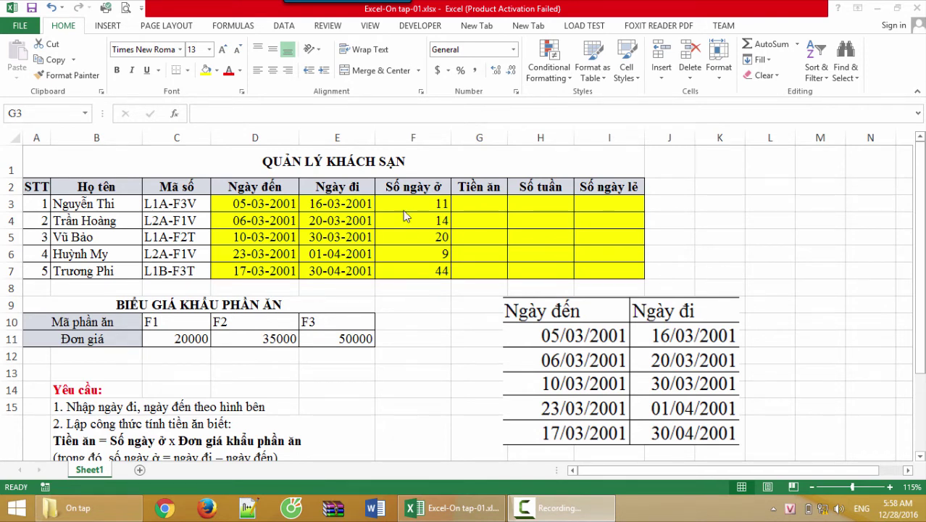
- Enter = F3 * đơn giá in G3, which returns #NAME?, and widen column G
left_click(434, 206)
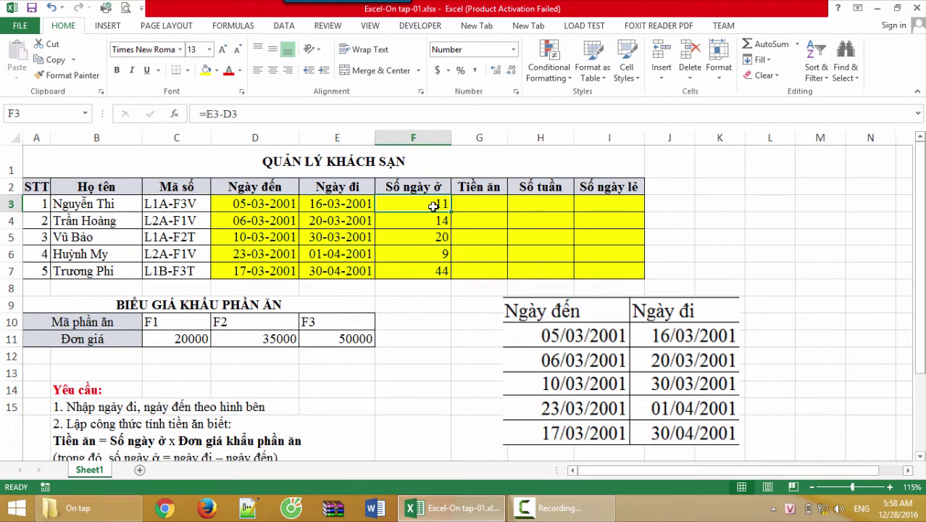
left_click(475, 207)
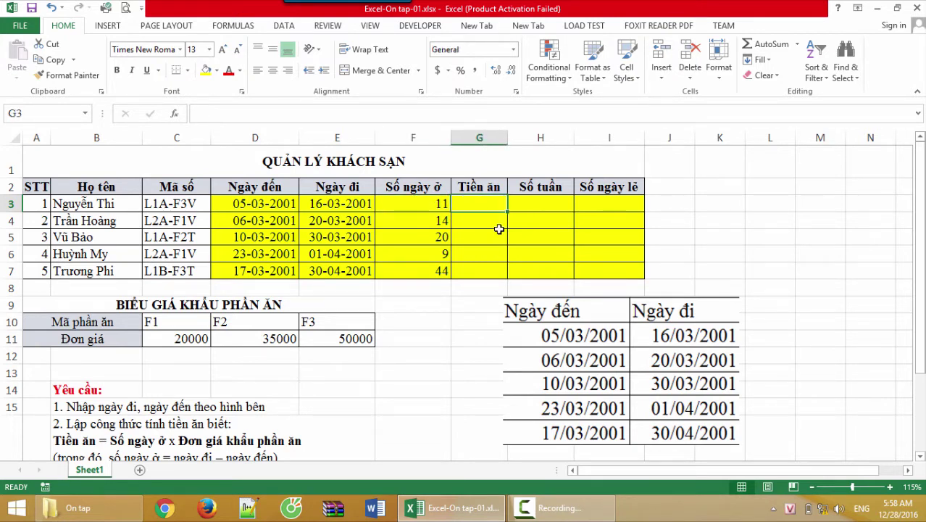
type("=")
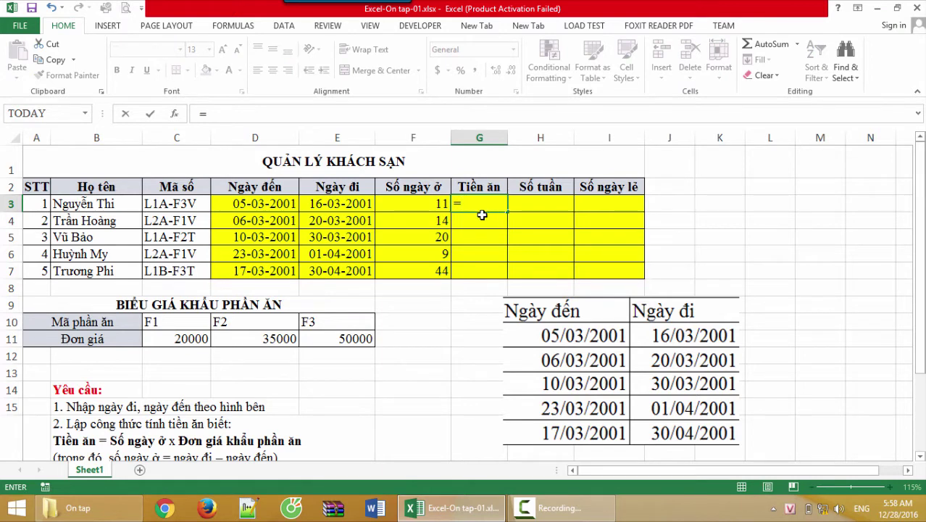
left_click(428, 205)
type("*")
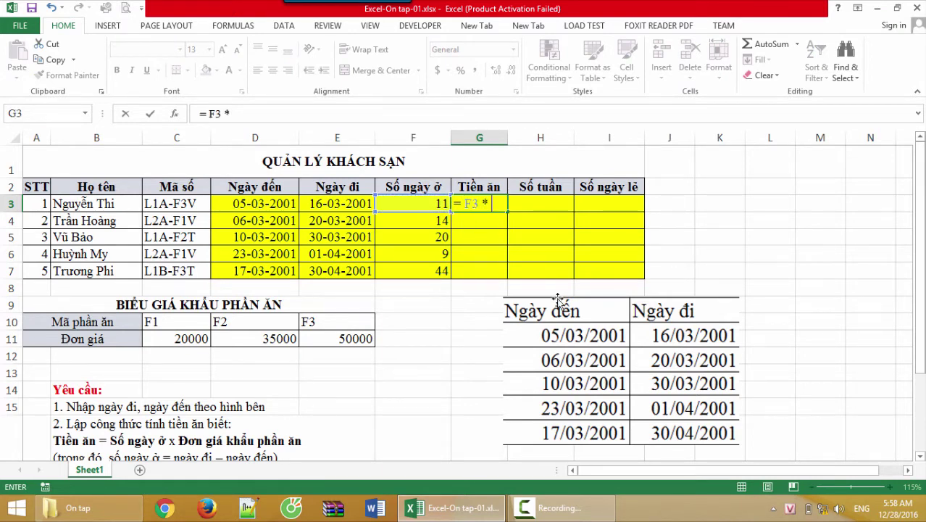
type(" đơn giá")
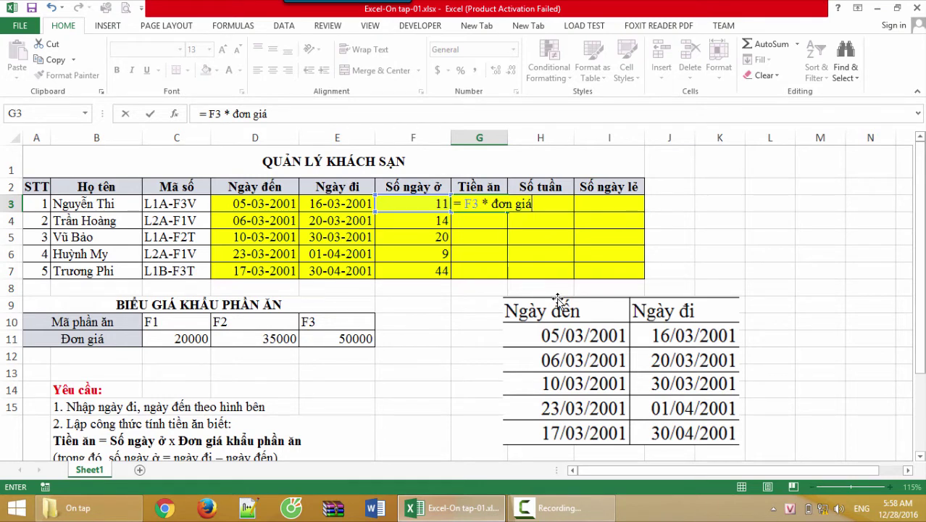
left_click_drag(532, 205, 491, 205)
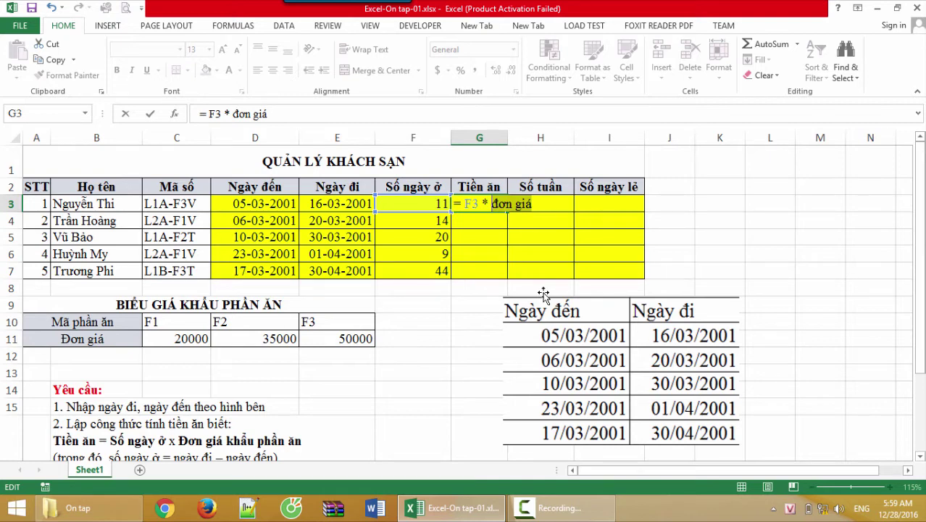
key("Return")
left_click_drag(508, 138, 516, 139)
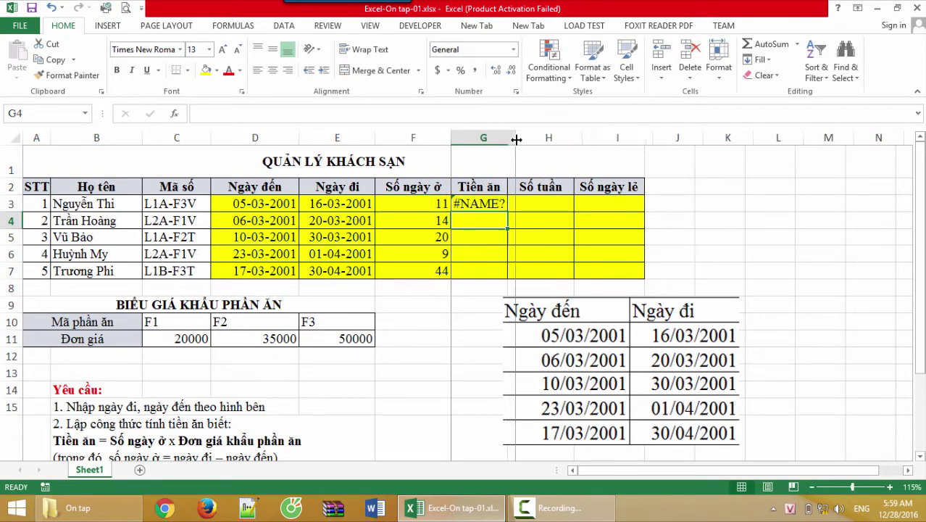
left_click(485, 205)
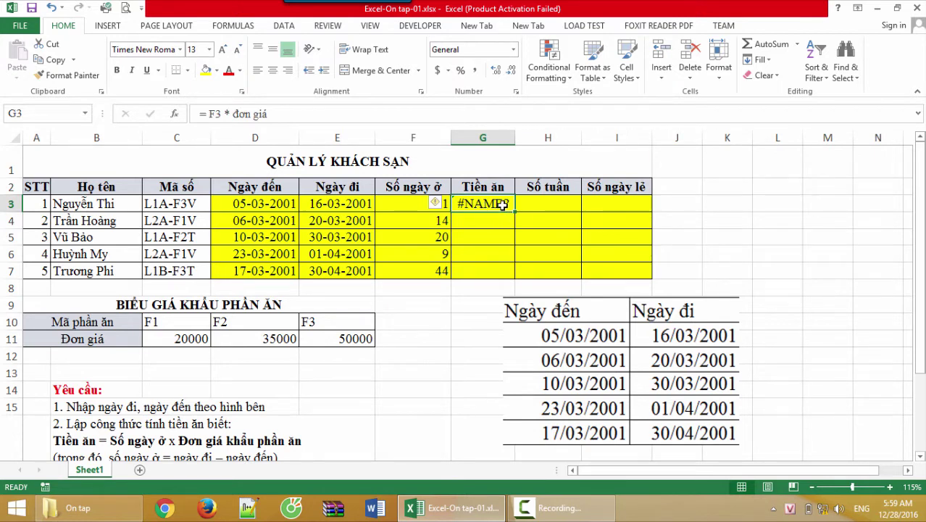
left_click(181, 208)
left_click(205, 323)
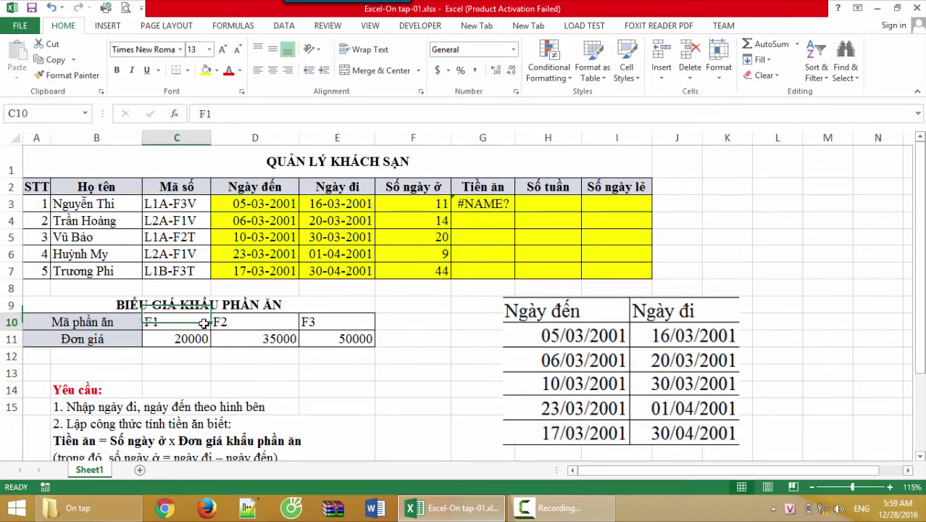
left_click_drag(204, 324, 318, 341)
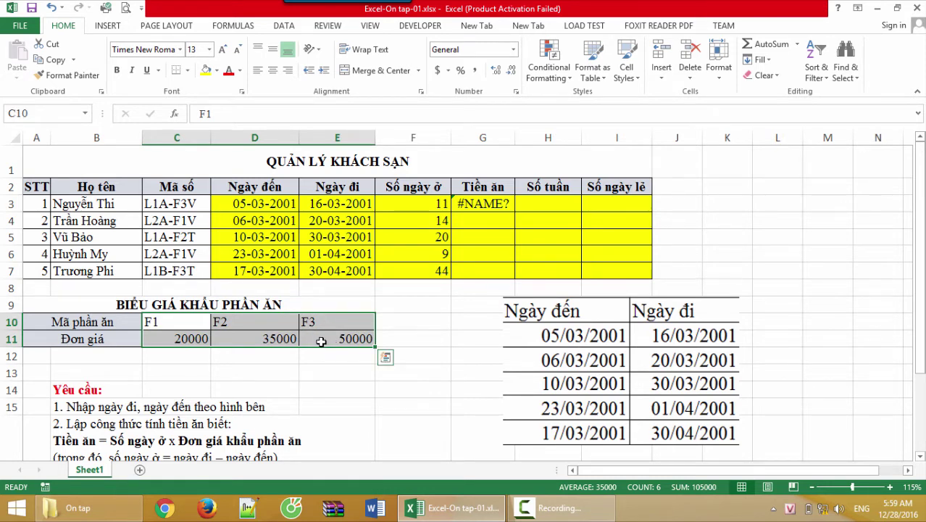
left_click(342, 341)
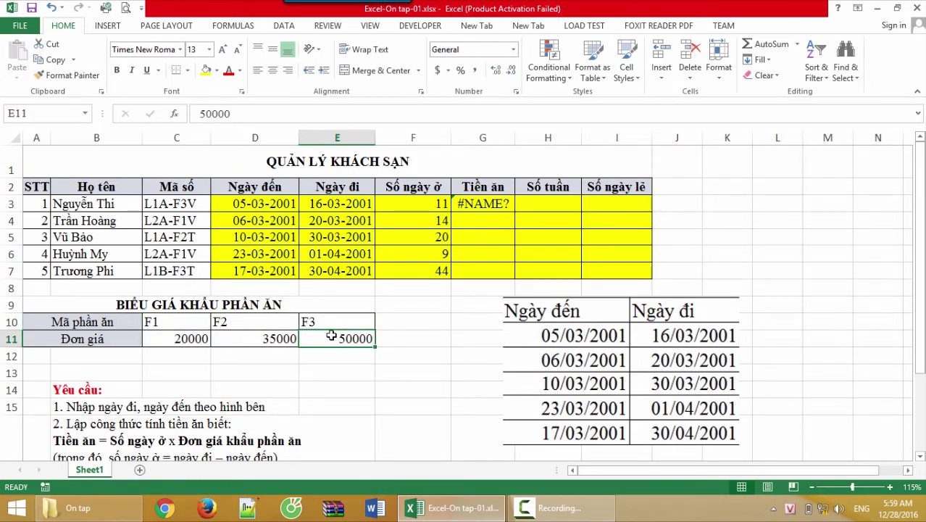
left_click(676, 207)
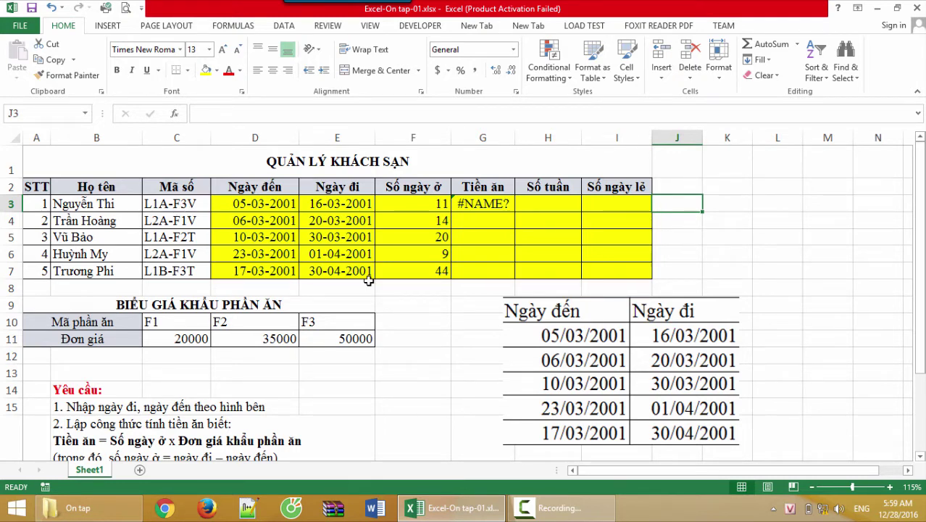
- Enter =MID(C3,5,2) in J3 and fill it down to J7
type("=mid(")
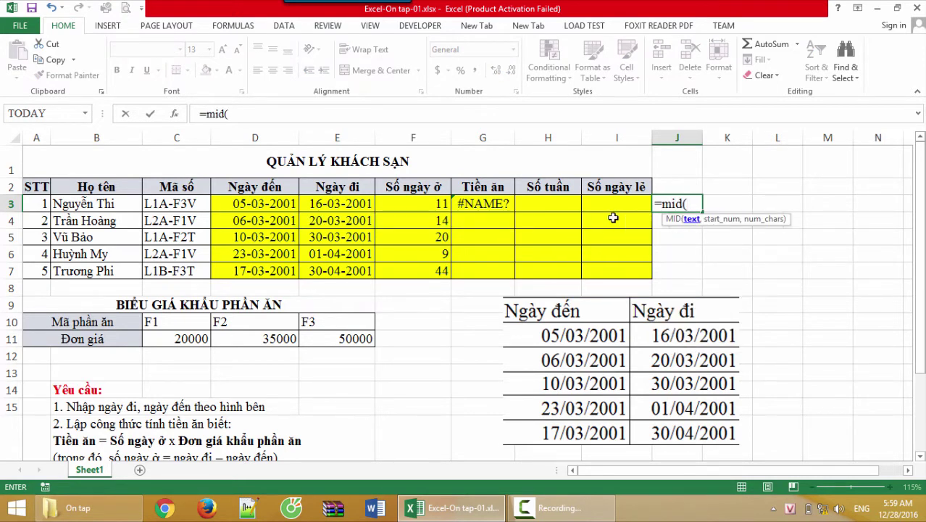
left_click(200, 207)
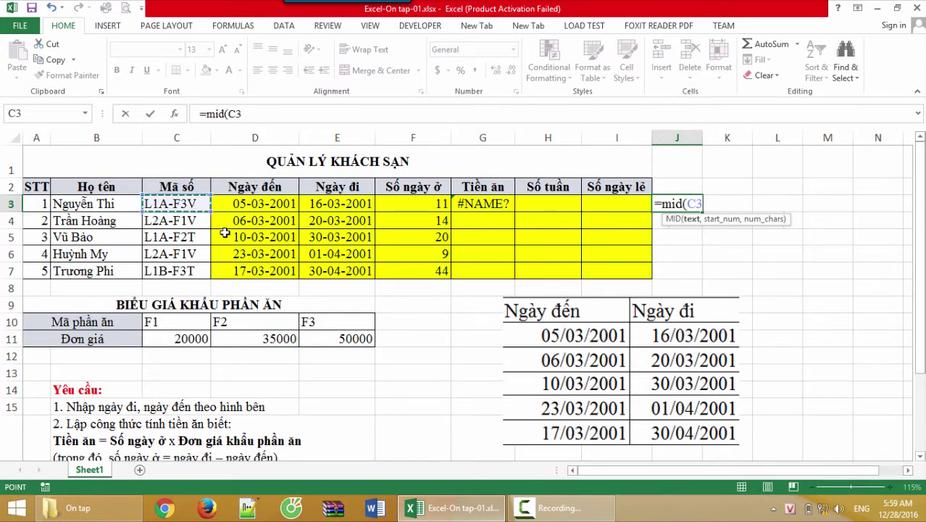
type(",5")
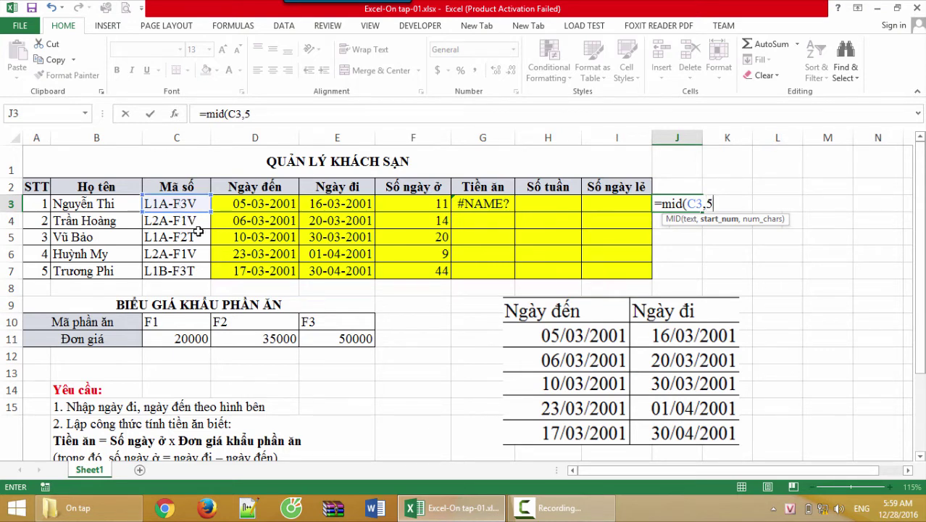
type(",")
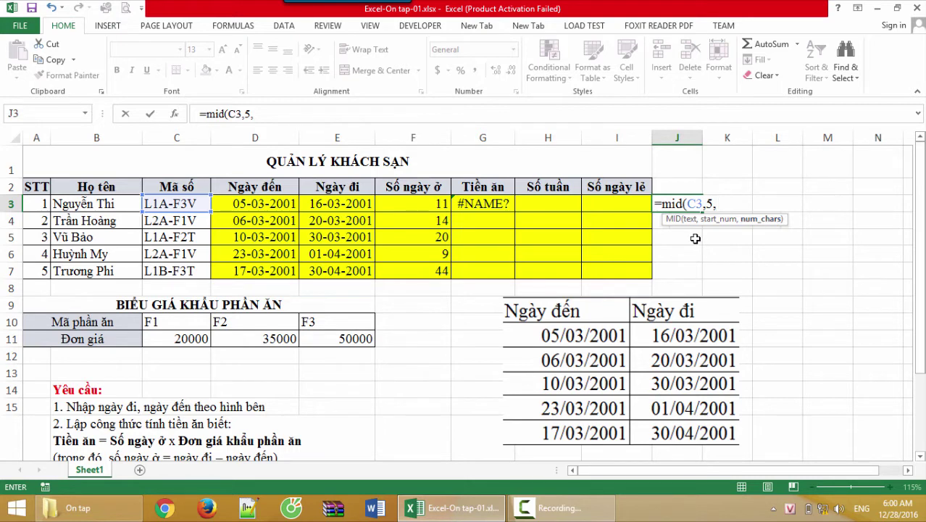
type("2")
type(")")
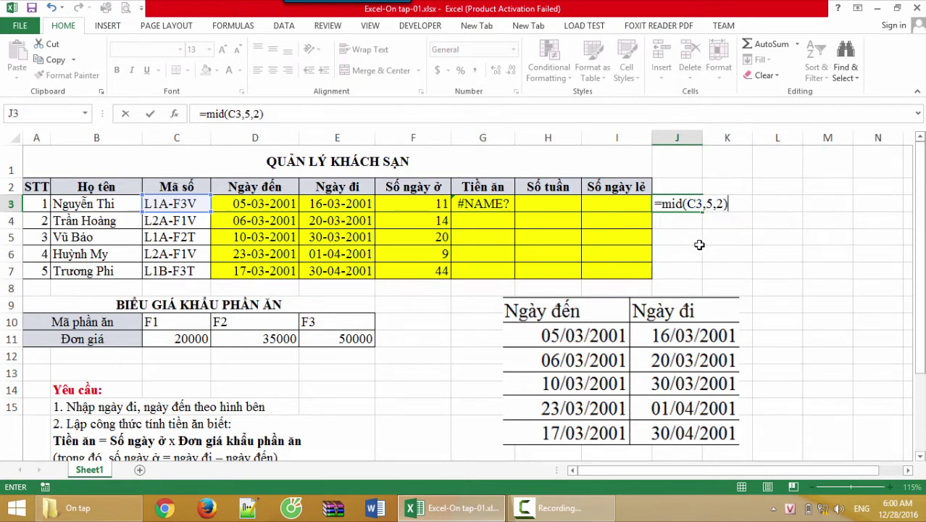
key("Return")
left_click(693, 207)
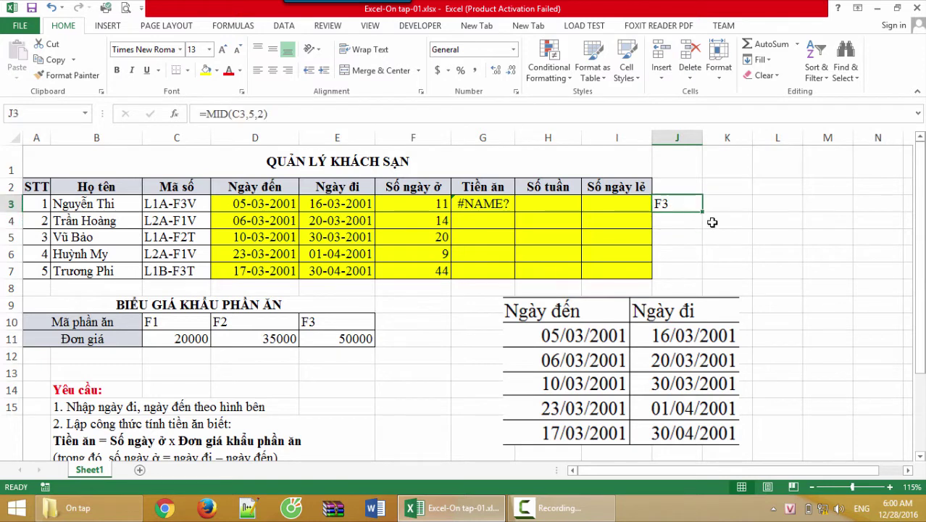
left_click_drag(705, 212, 707, 278)
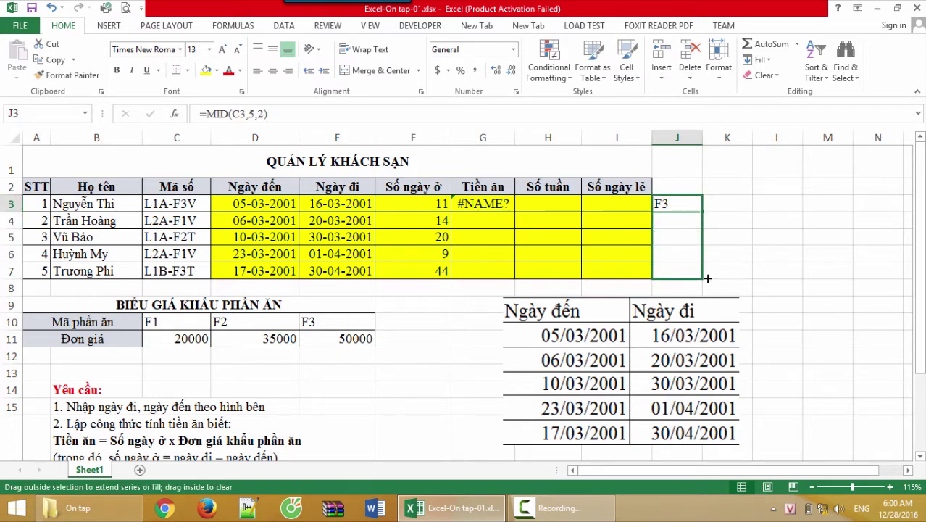
left_click_drag(707, 278, 707, 278)
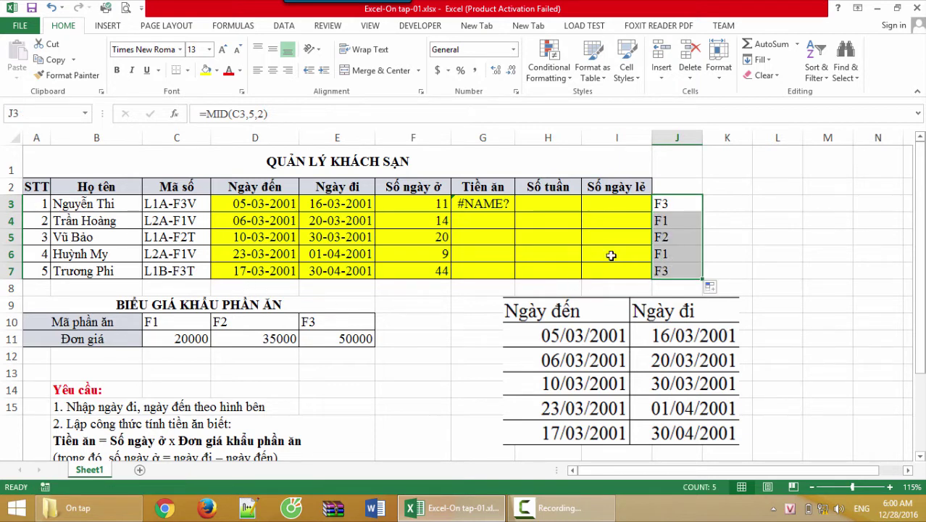
- Compare the copied MID formulas in J4 and J5 against guest codes C4 and C5
left_click(179, 227)
left_click(673, 224)
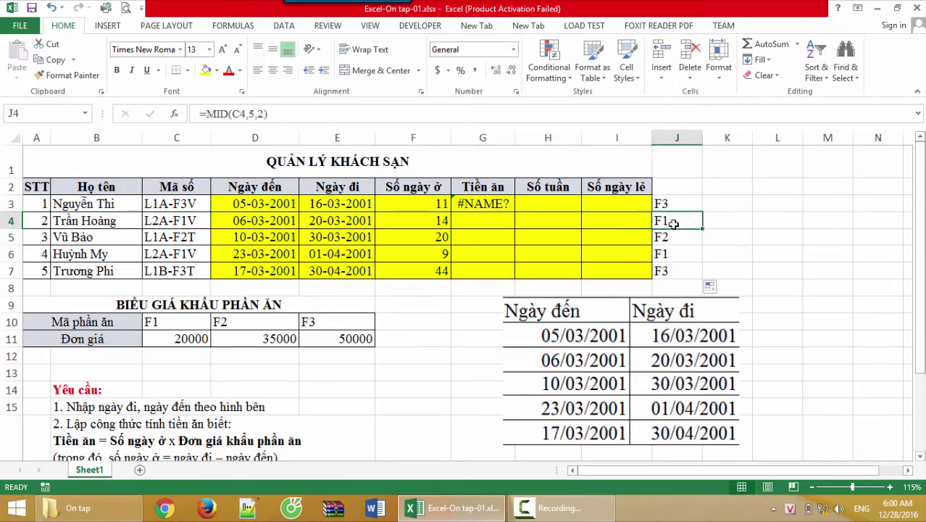
left_click(166, 239)
left_click_drag(700, 233, 676, 244)
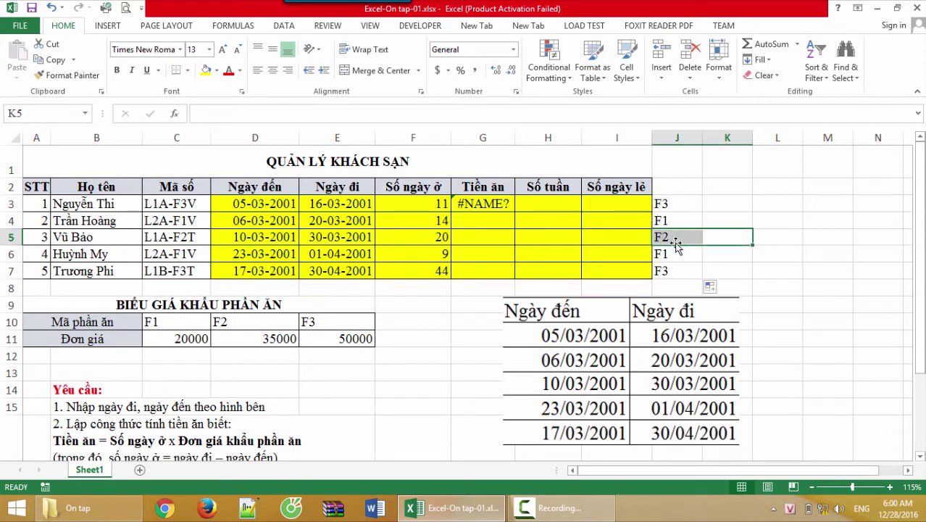
left_click(676, 243)
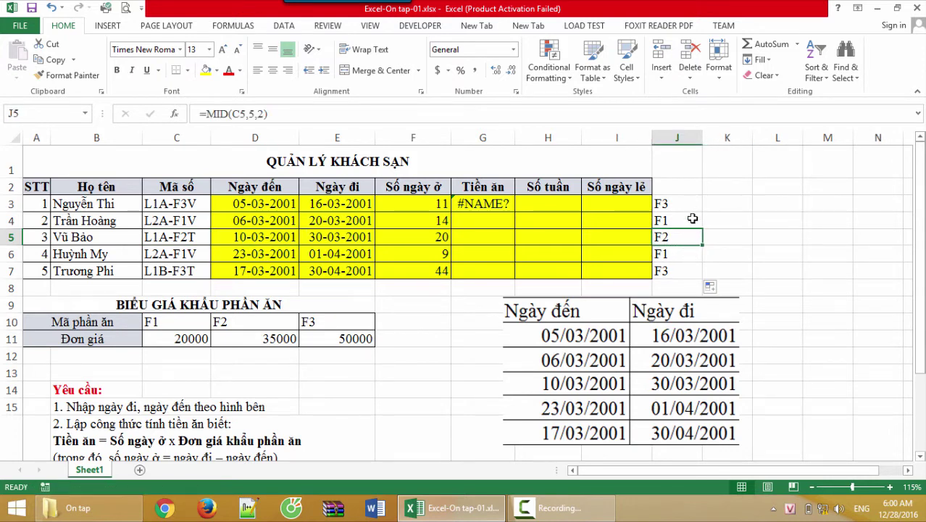
left_click(668, 205)
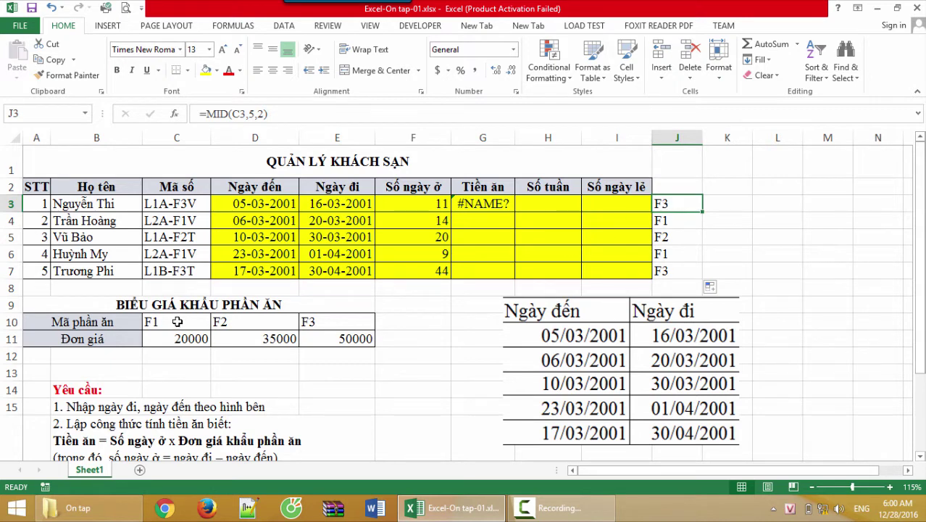
left_click_drag(177, 322, 323, 335)
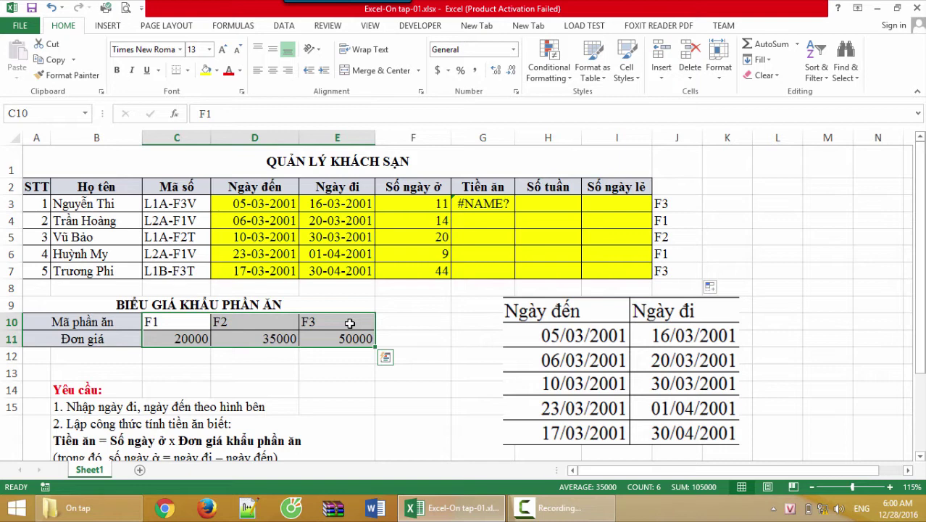
left_click_drag(344, 324, 338, 384)
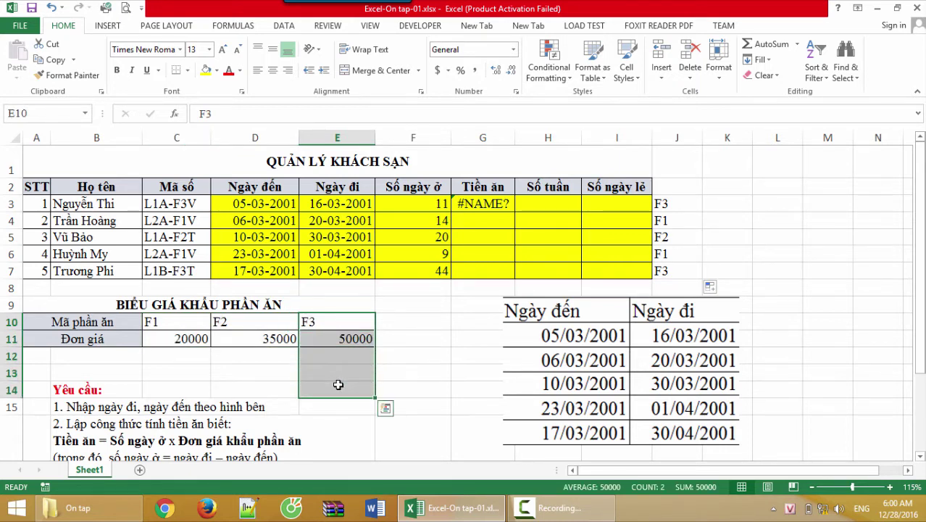
left_click_drag(169, 325, 349, 338)
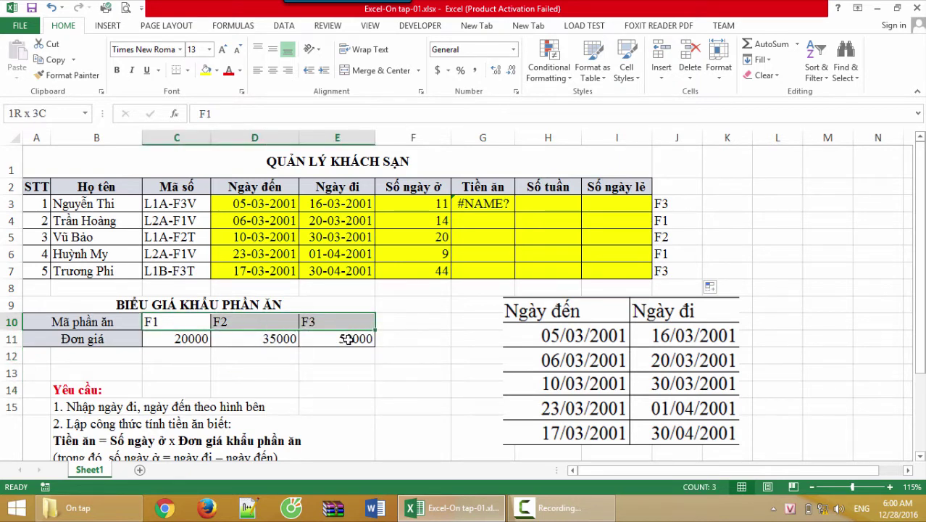
left_click(724, 201)
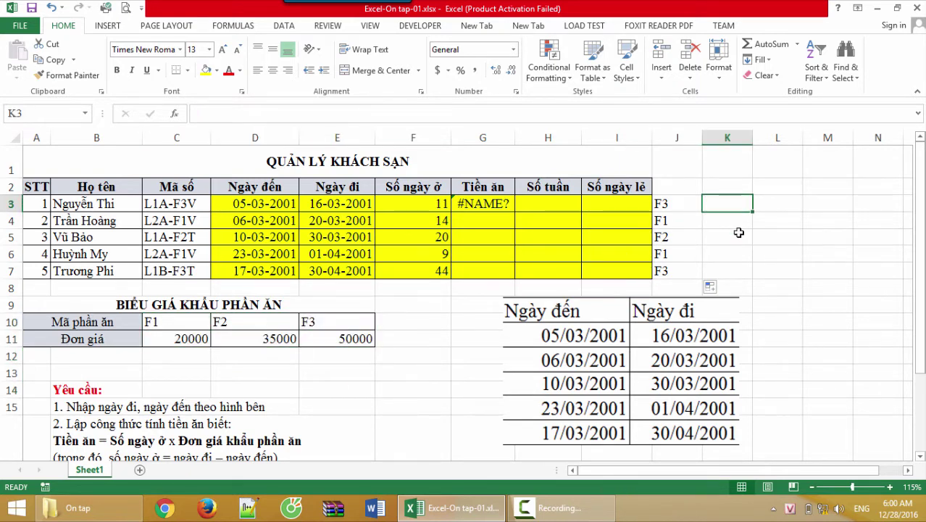
- Start =HLOOKUP(J3,C10:E11 in K3, looking up J3's meal code in the price table
type("=hl")
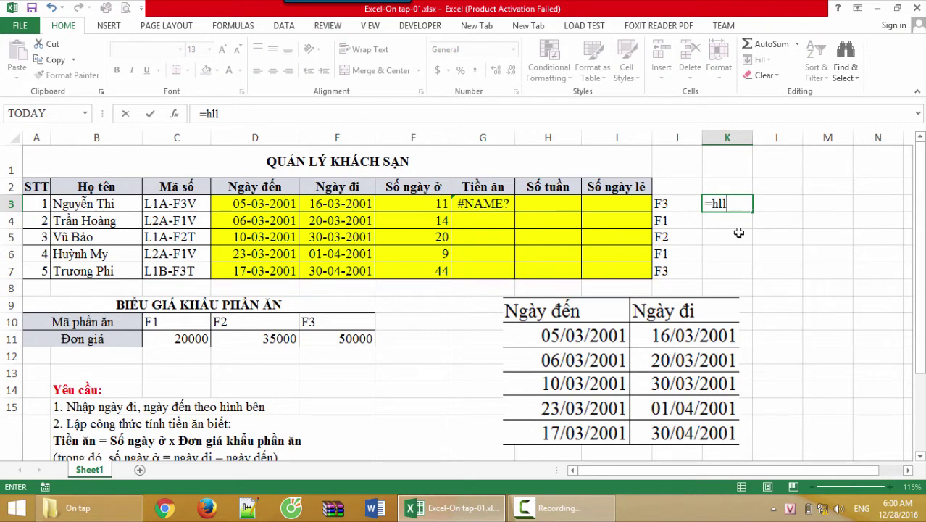
type("o")
key("Tab")
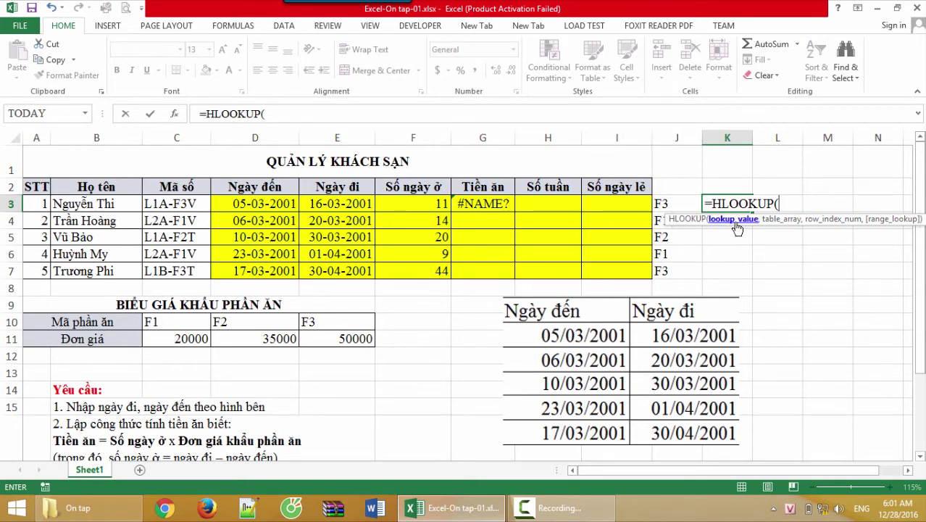
left_click(678, 204)
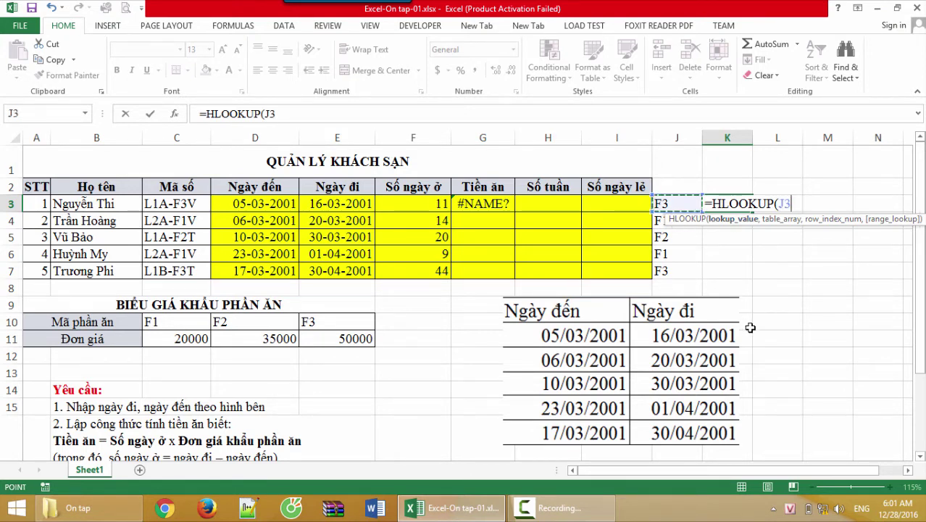
type(",")
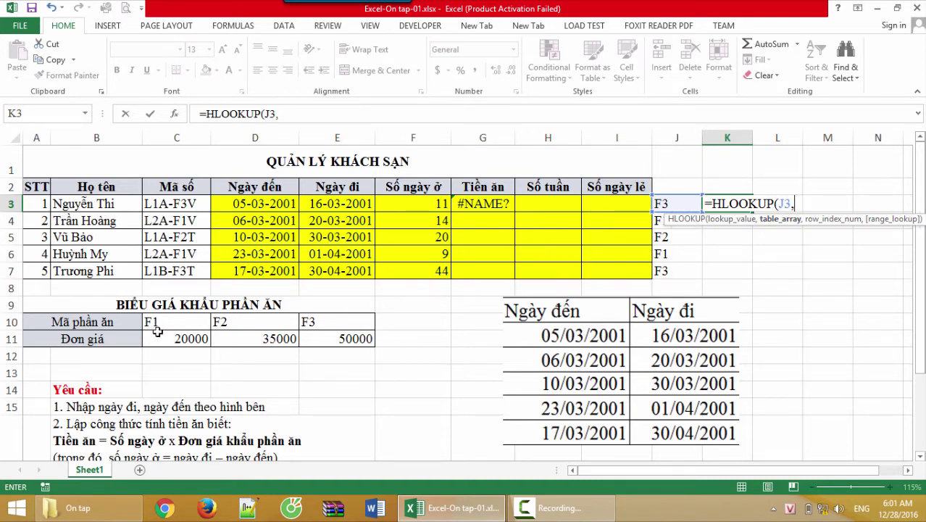
left_click_drag(159, 323, 340, 339)
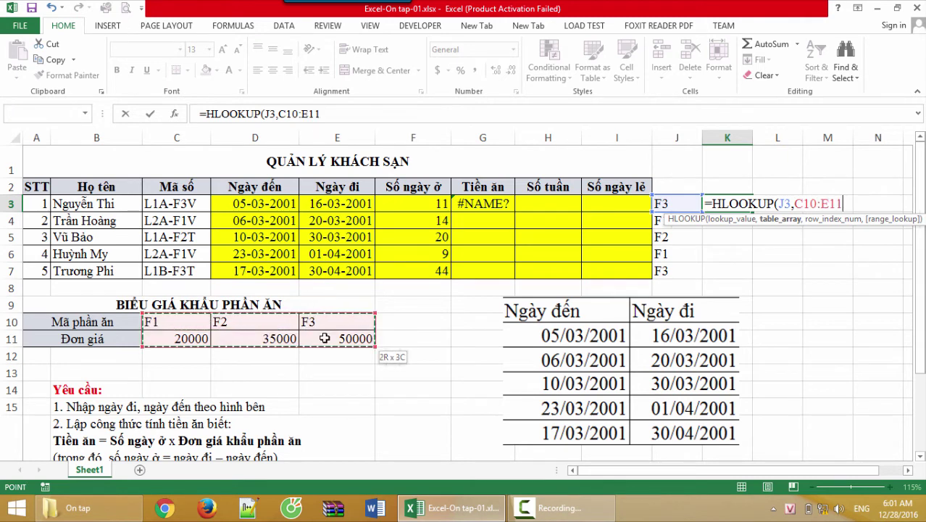
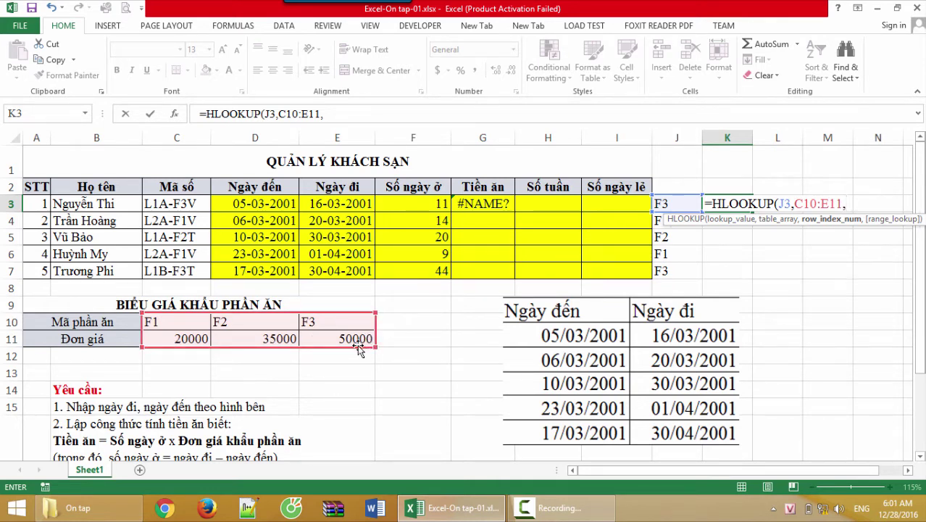
- Complete K3 as =HLOOKUP(J3,C10:E11,2,FALSE), returning 50000 for meal code F3
left_click(860, 204)
key("BackSpace")
key("BackSpace")
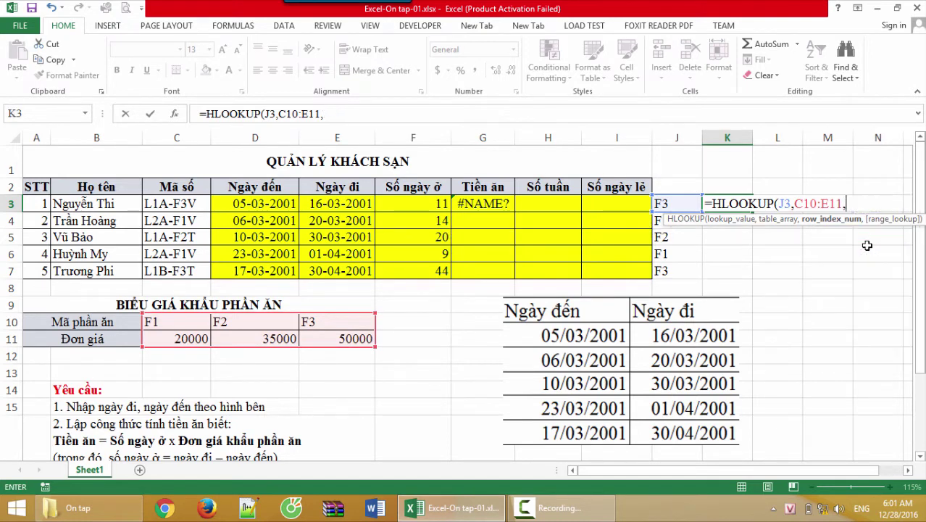
type(",")
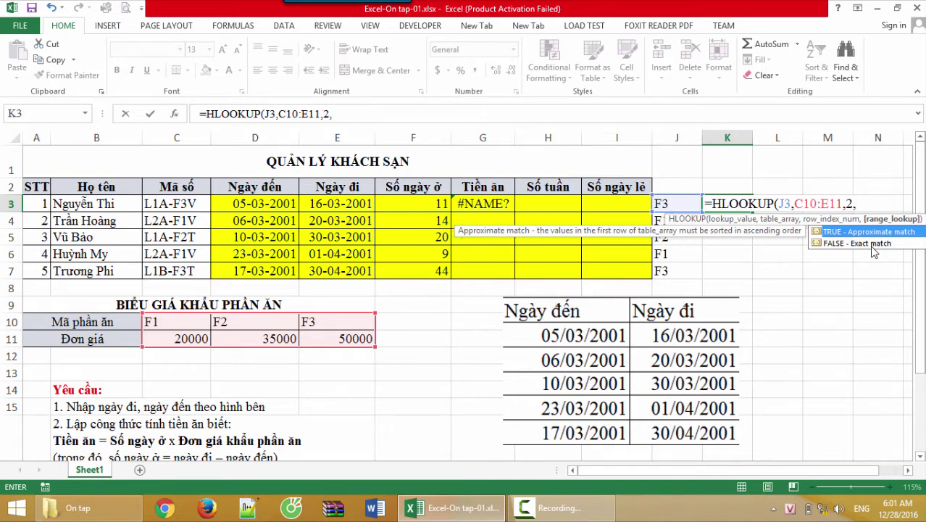
type("fa")
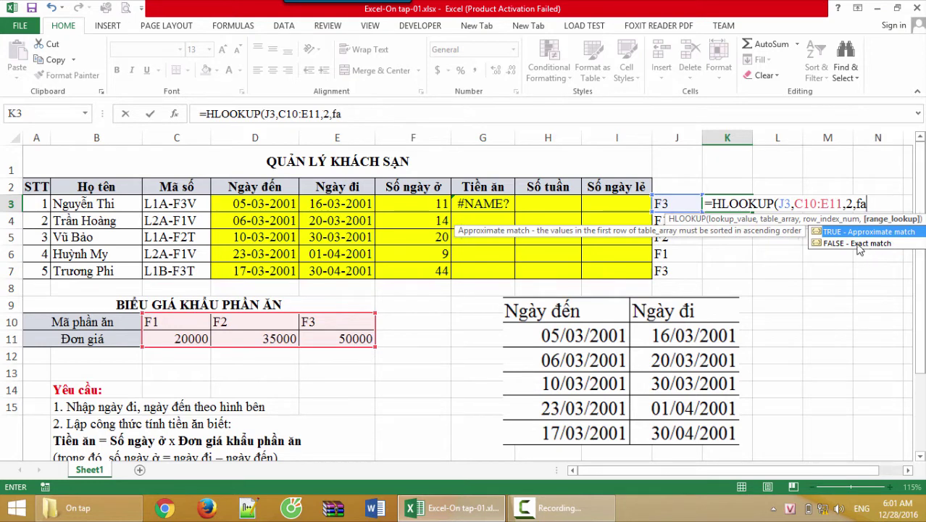
double_click(856, 243)
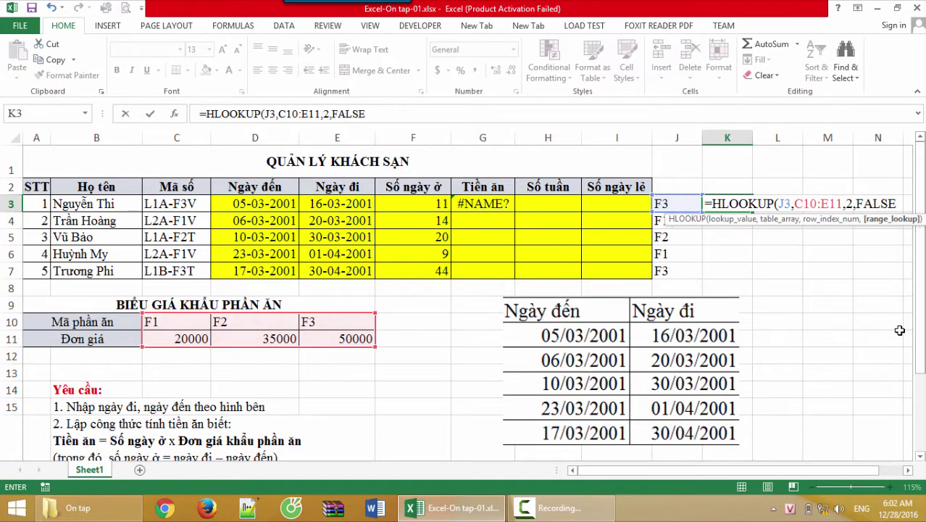
type(")")
key("Return")
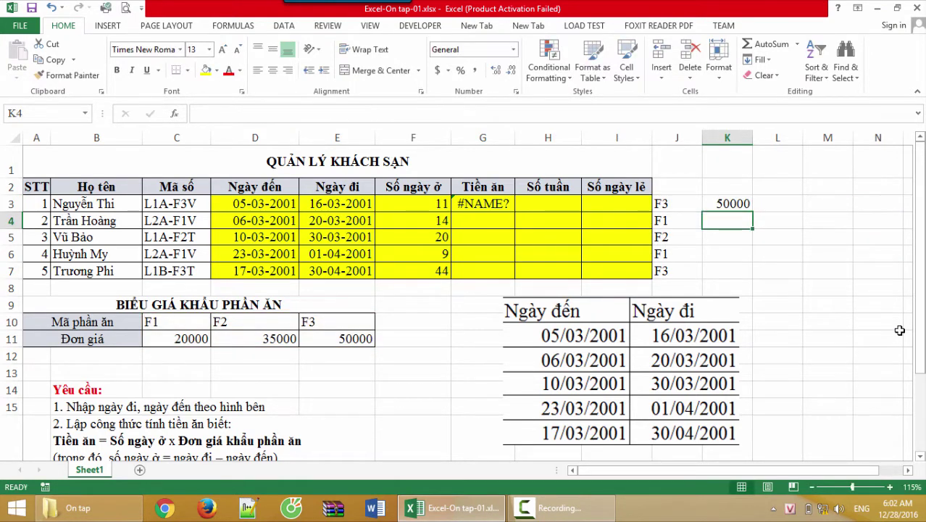
- Fill the K3 price lookup down to K7, producing #N/A in K4:K7
left_click(681, 209)
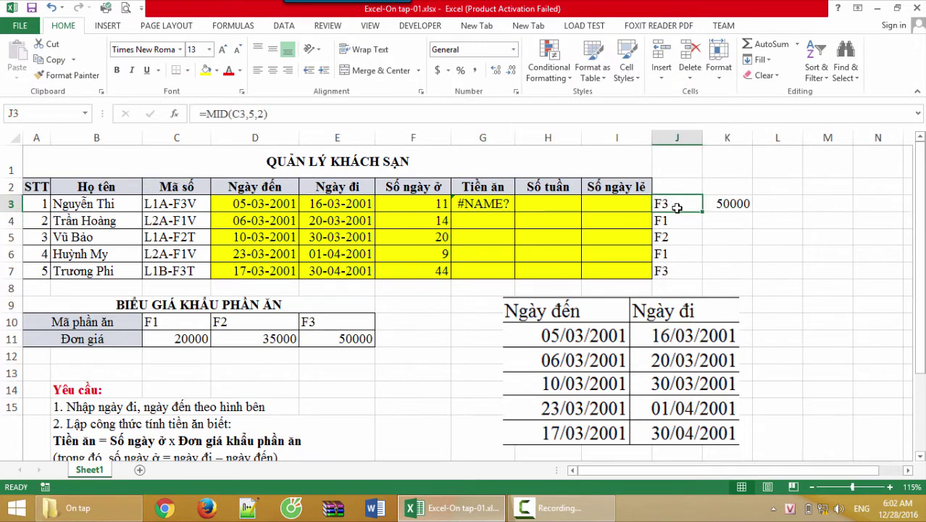
left_click(733, 205)
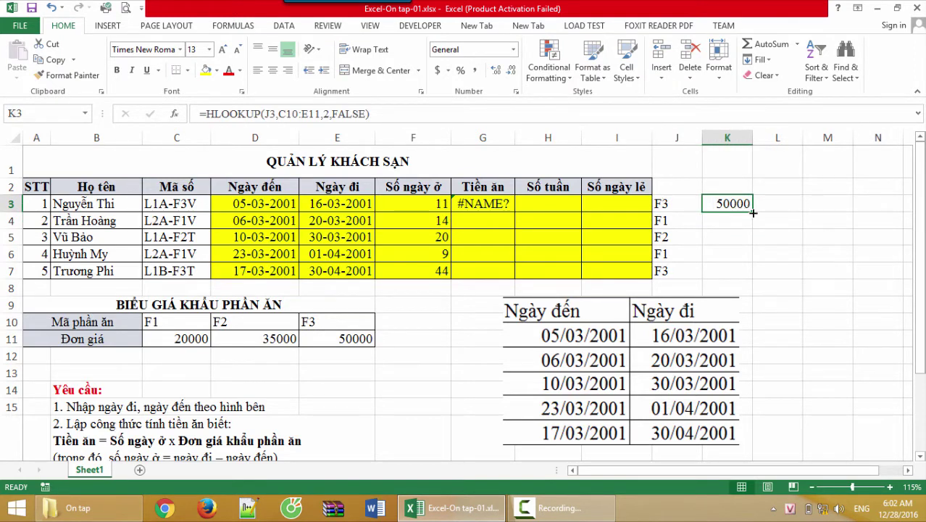
left_click_drag(751, 211, 749, 274)
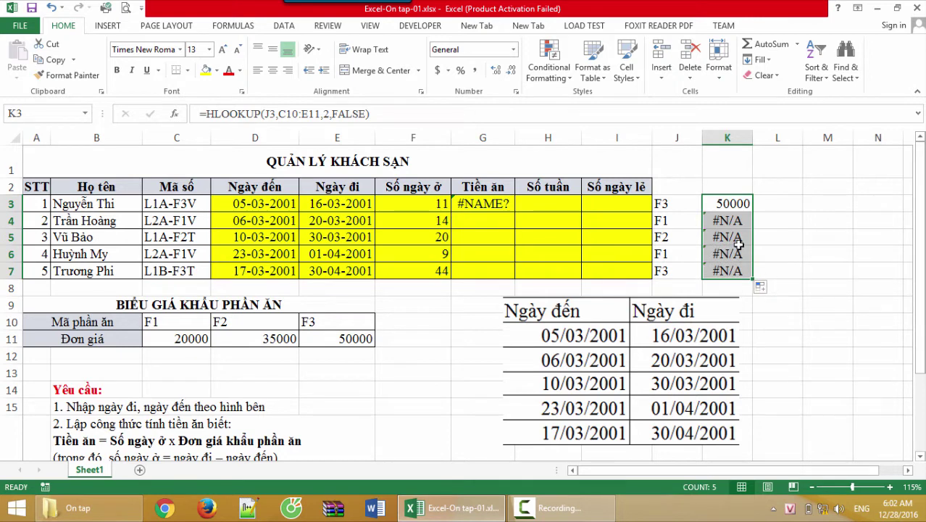
- Inspect the K4 and K5 formulas to see their downward-shifted price-table ranges
left_click(738, 221)
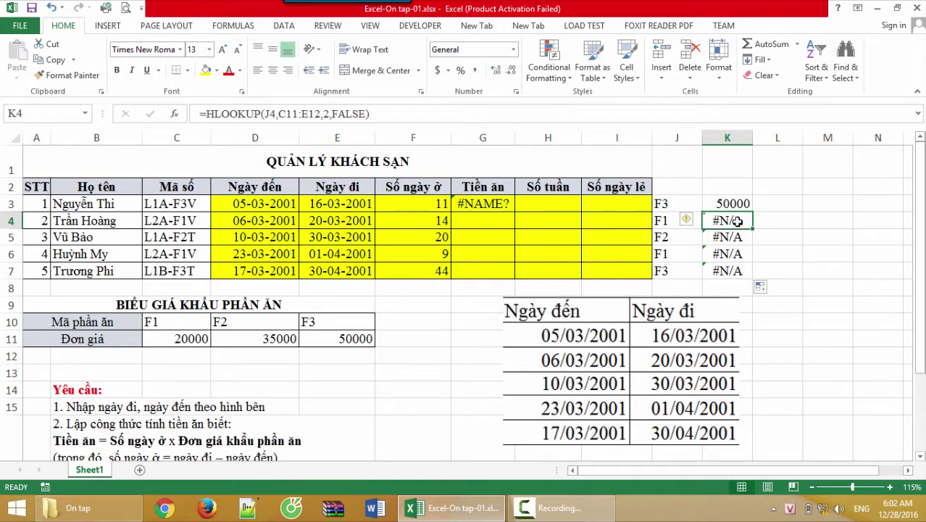
double_click(737, 222)
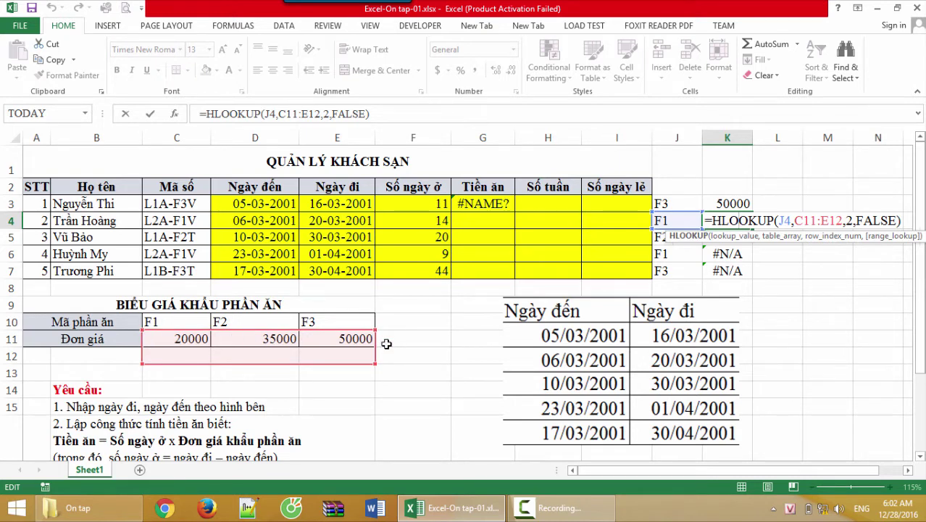
key("Return")
double_click(728, 237)
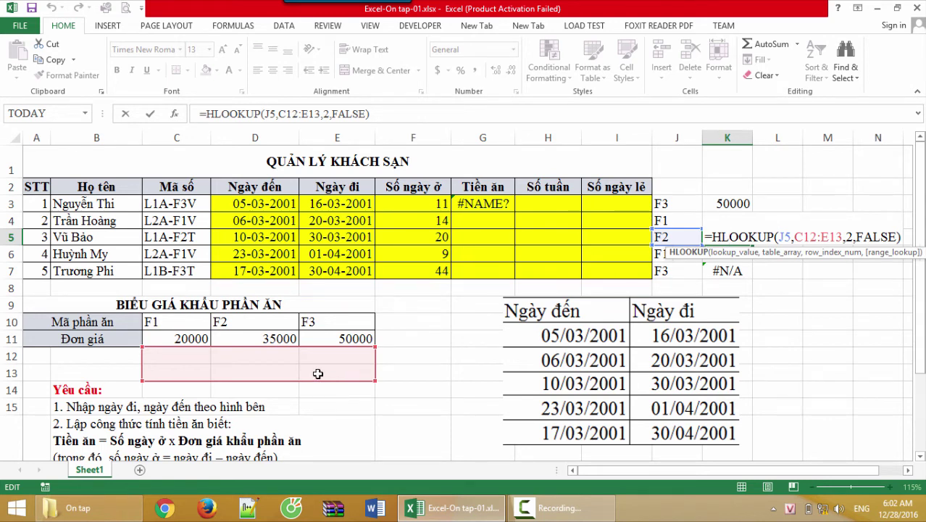
key("Escape")
left_click(732, 205)
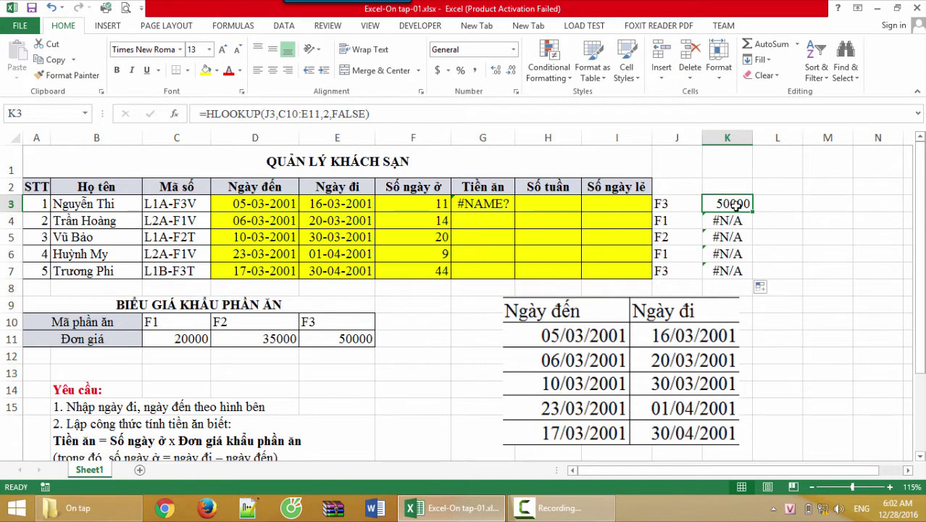
- Anchor the K3 lookup's table range as $C$10:$E$11 with F4
double_click(735, 205)
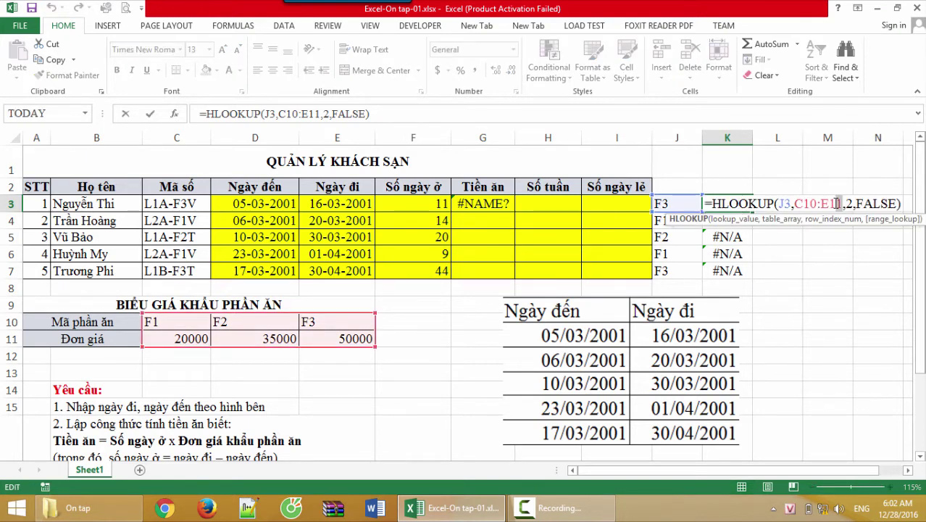
left_click_drag(839, 204, 796, 204)
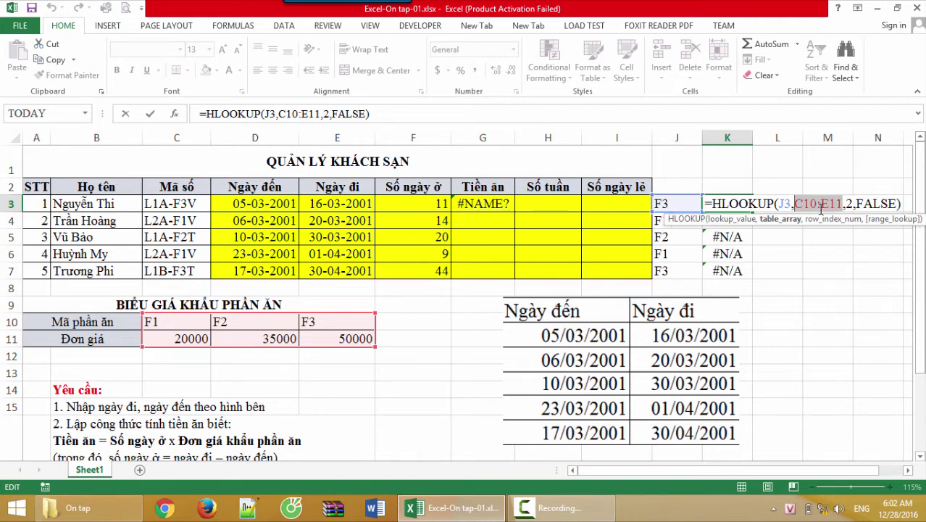
left_click_drag(832, 204, 843, 204)
key("F4")
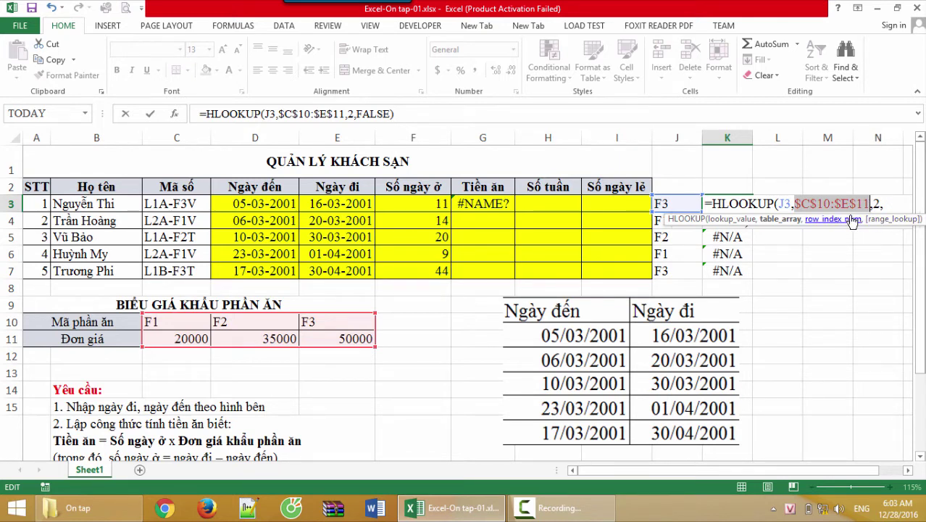
key("Return")
- Refill the corrected lookup to K7 and verify K5 returns the F2 price 35000
left_click(748, 203)
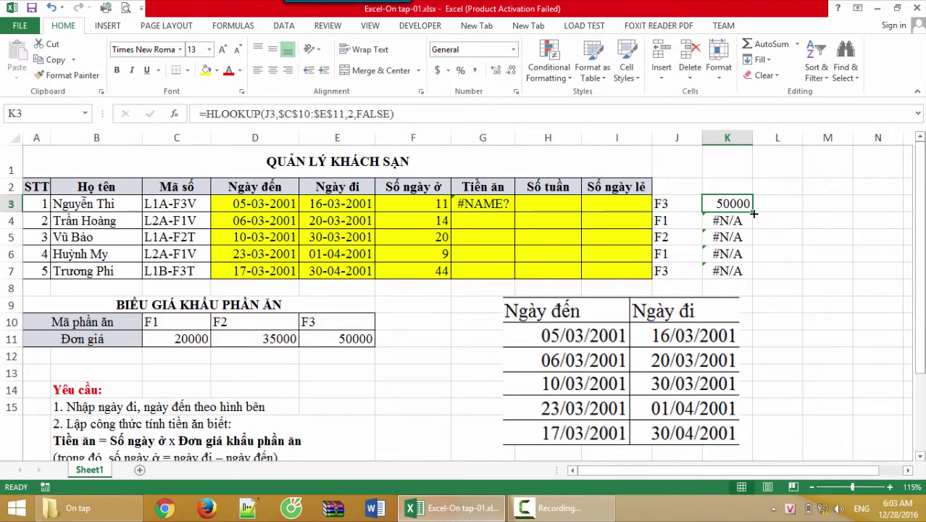
left_click_drag(753, 211, 758, 280)
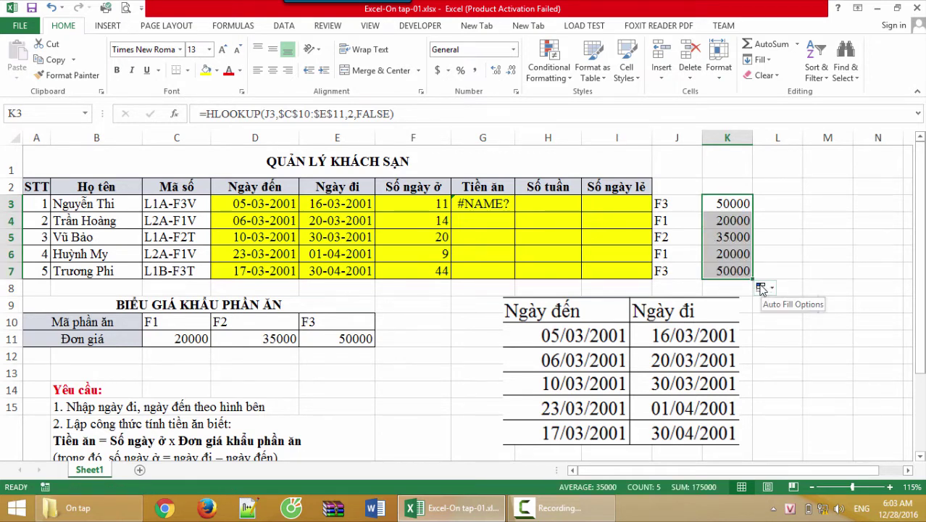
left_click(728, 253)
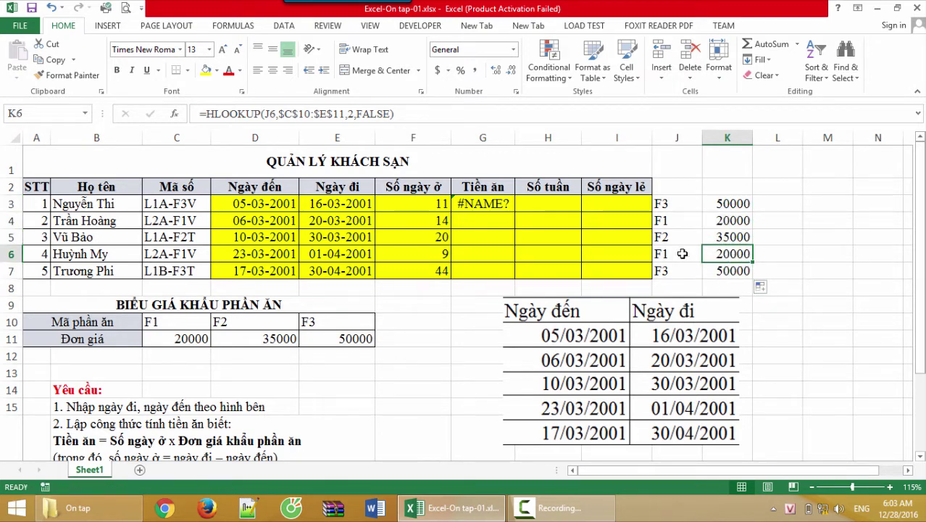
key("Up")
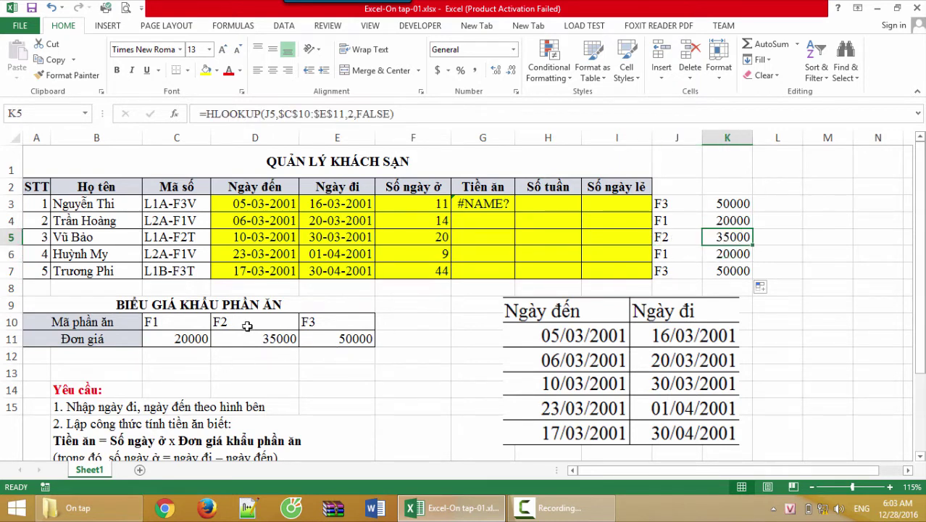
left_click(248, 326)
left_click(248, 337)
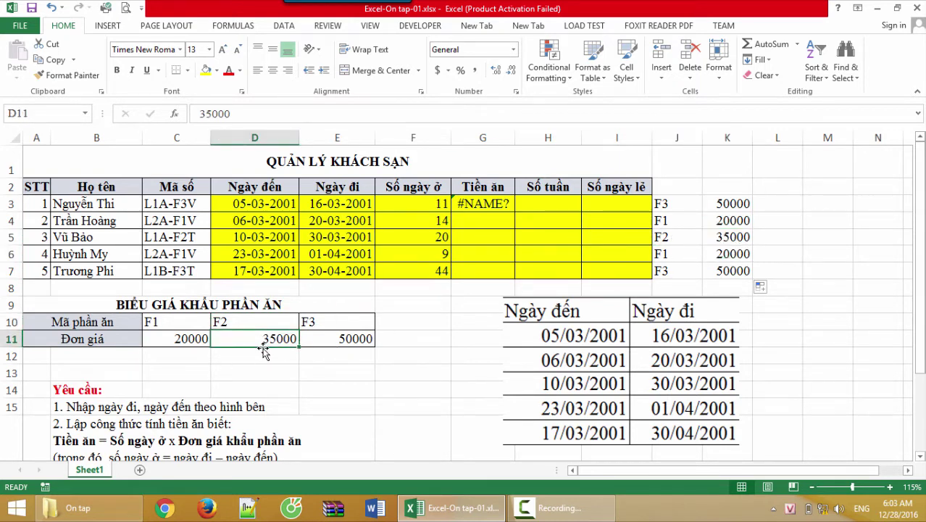
left_click(726, 237)
double_click(727, 237)
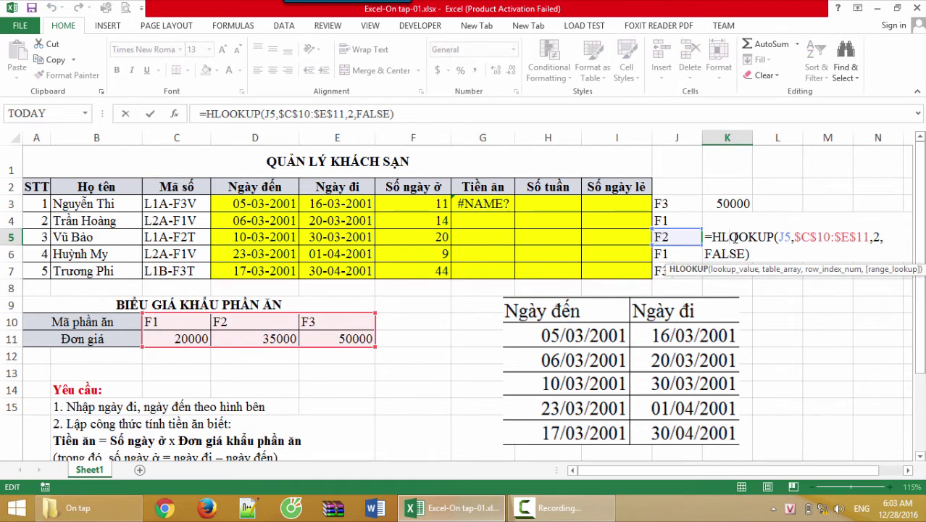
key("ctrl+Return")
- Copy K5's formula into K7 and recheck J3 and K3
key("ctrl+c")
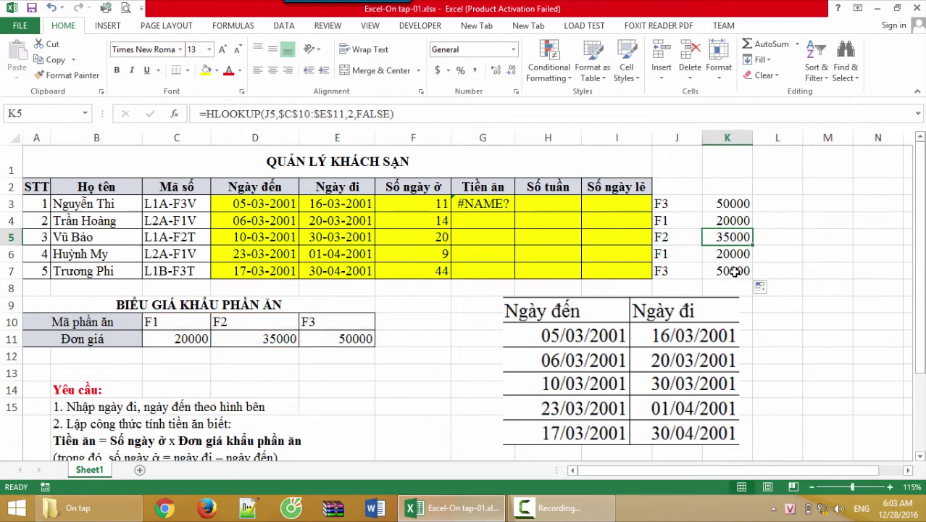
left_click(732, 270)
key("ctrl+v")
left_click(685, 208)
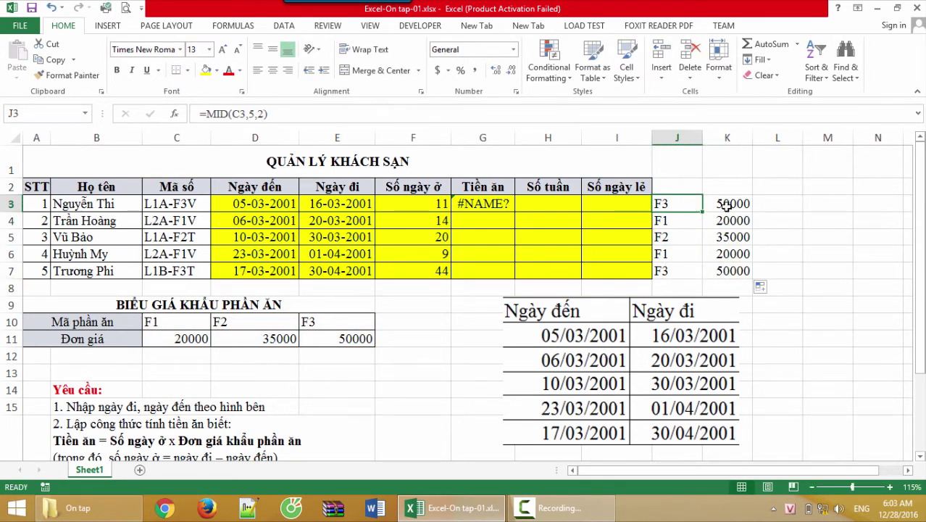
left_click(738, 205)
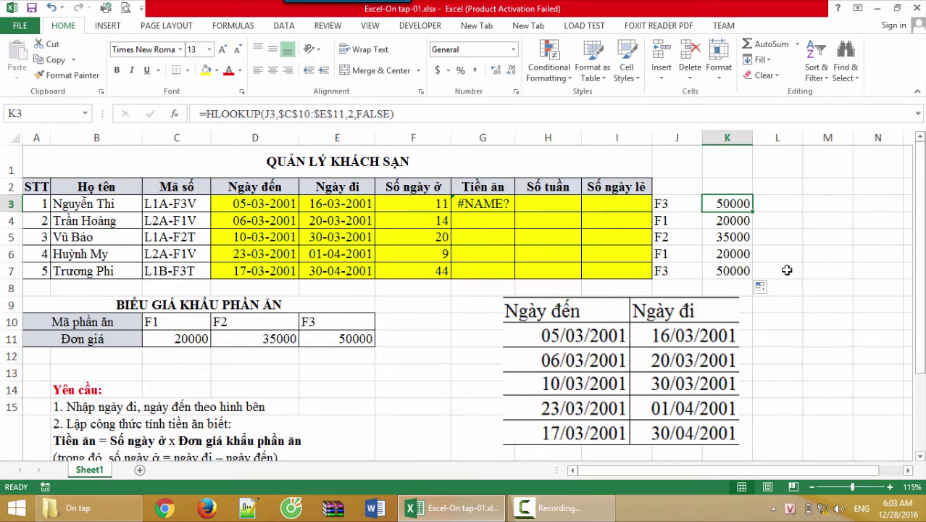
- Replace G3's placeholder with =F3*HLOOKUP(MID(C3,5,2), as the lookup value
left_click(496, 205)
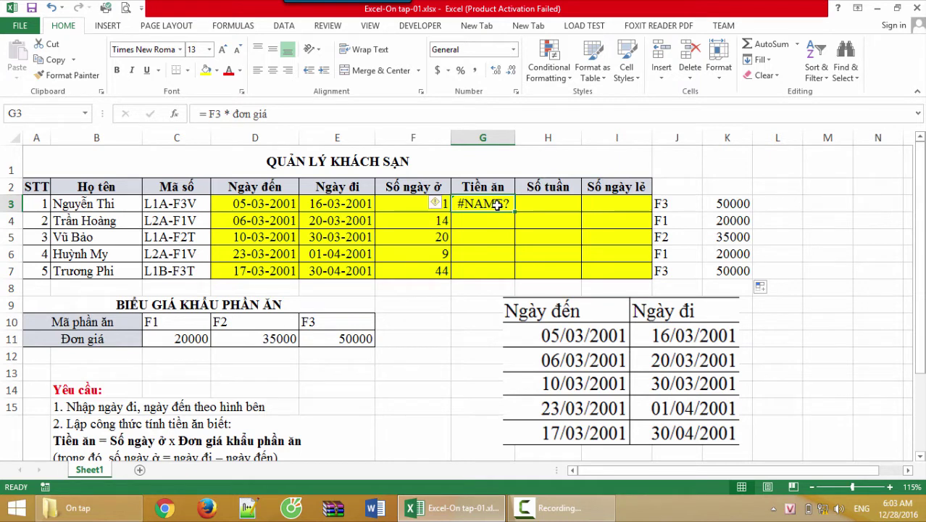
double_click(496, 205)
key("BackSpace")
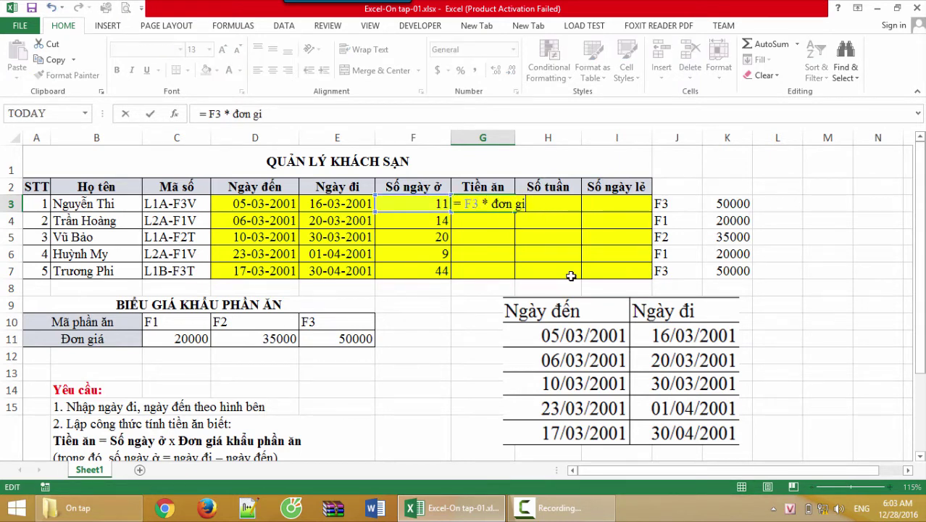
key("BackSpace")
key("BackSpace")
key("BackSpace")
key("BackSpace")
key("BackSpace")
key("BackSpace")
type("H")
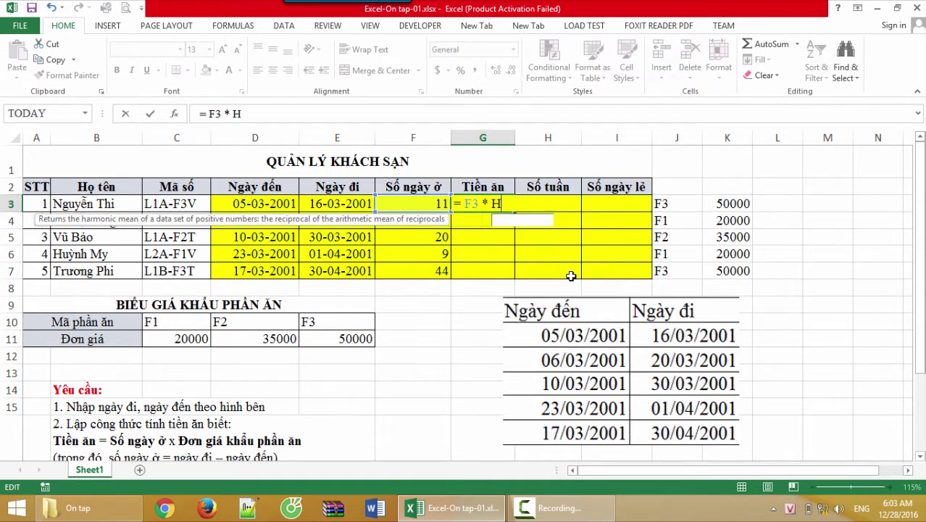
type("l")
key("Tab")
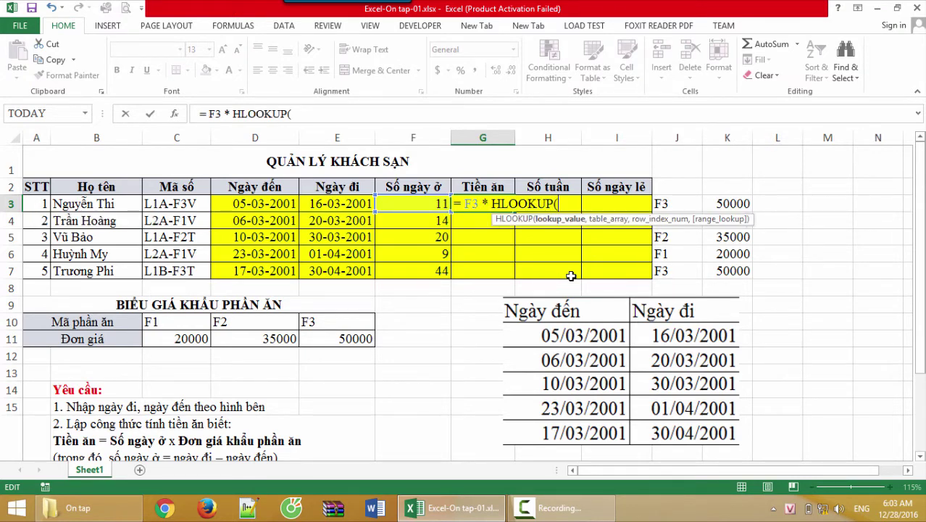
type("M")
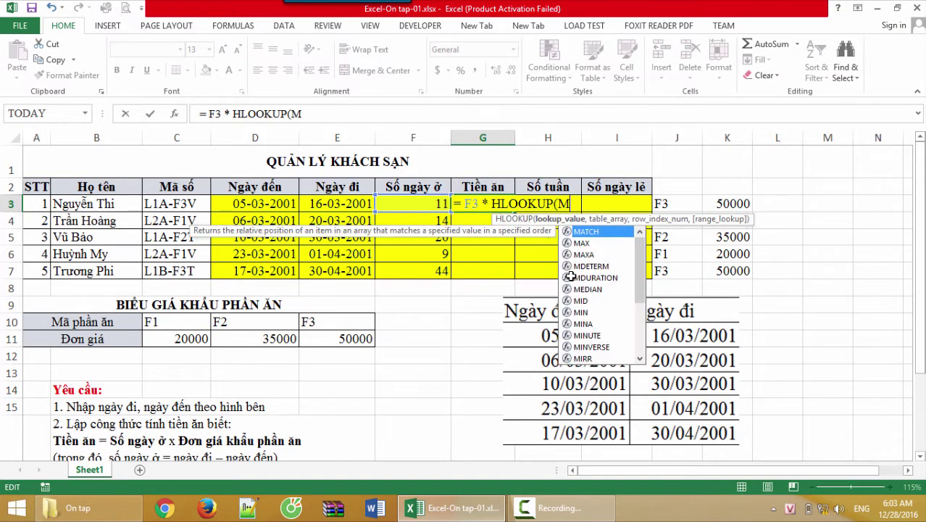
type("id(")
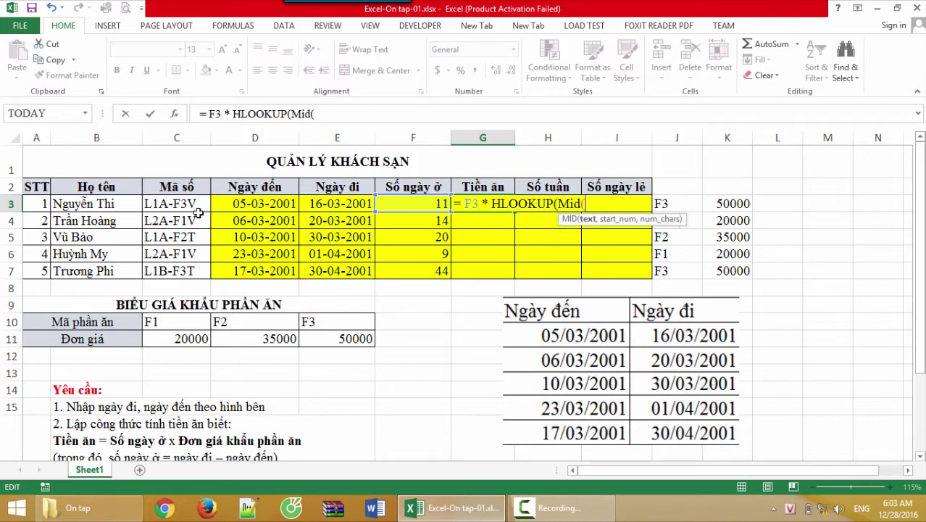
left_click(200, 208)
type(",")
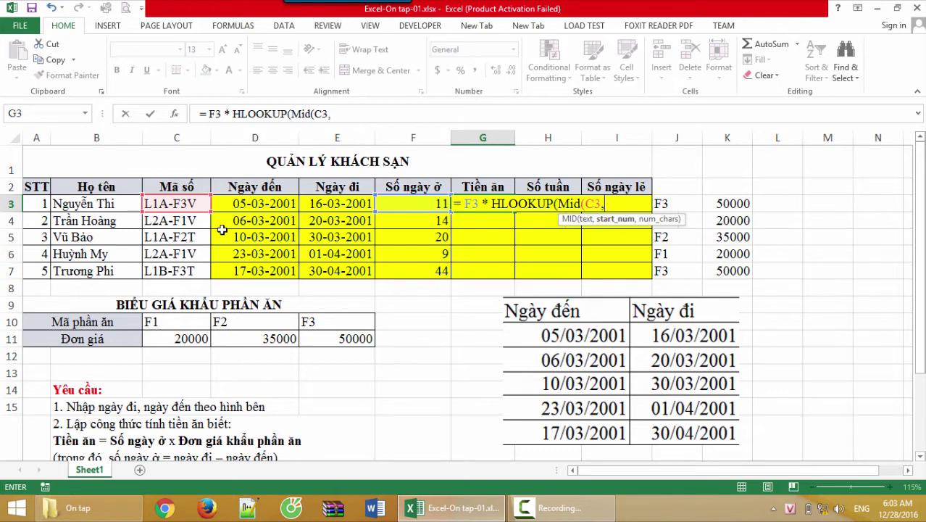
type("5,2)")
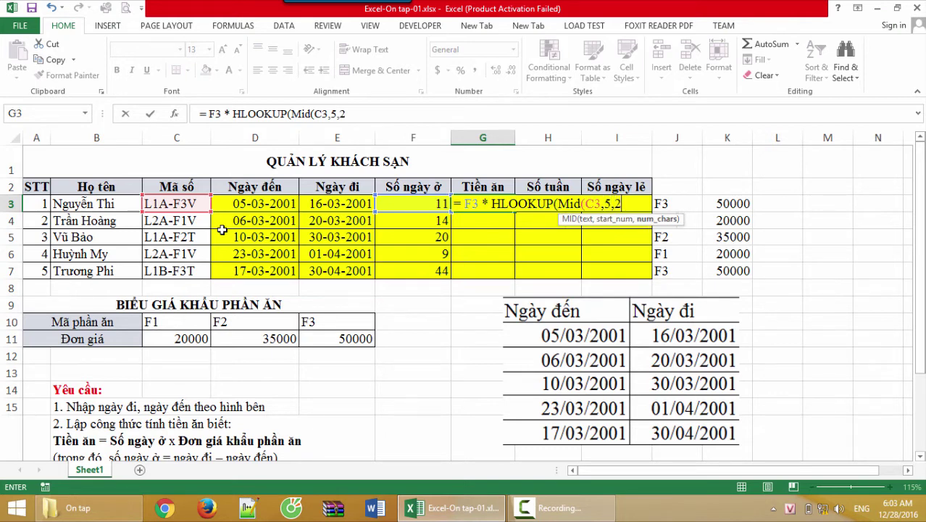
type(",")
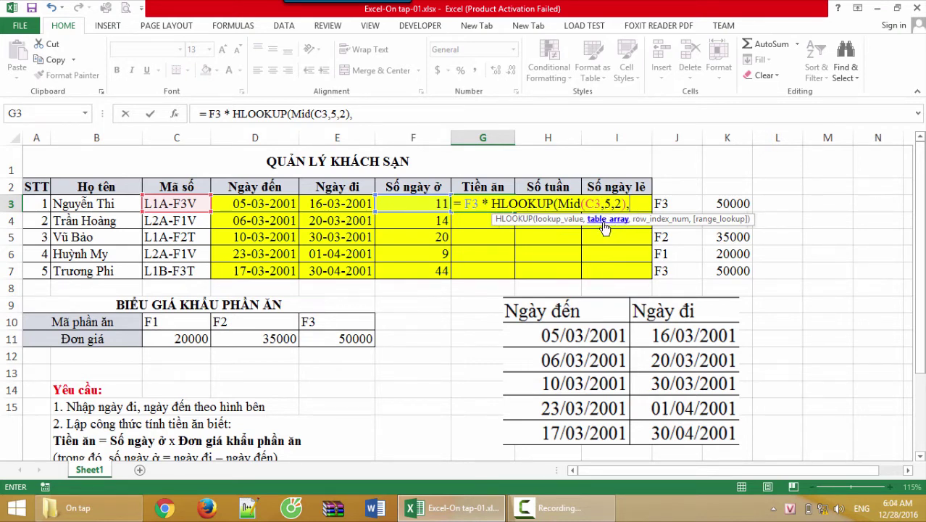
- Add the absolute range $C$10:$E$11, row 2 and FALSE, giving 550000
mouse_move(181, 321)
left_mouse_down()
mouse_move(338, 330)
mouse_move(377, 346)
left_mouse_up()
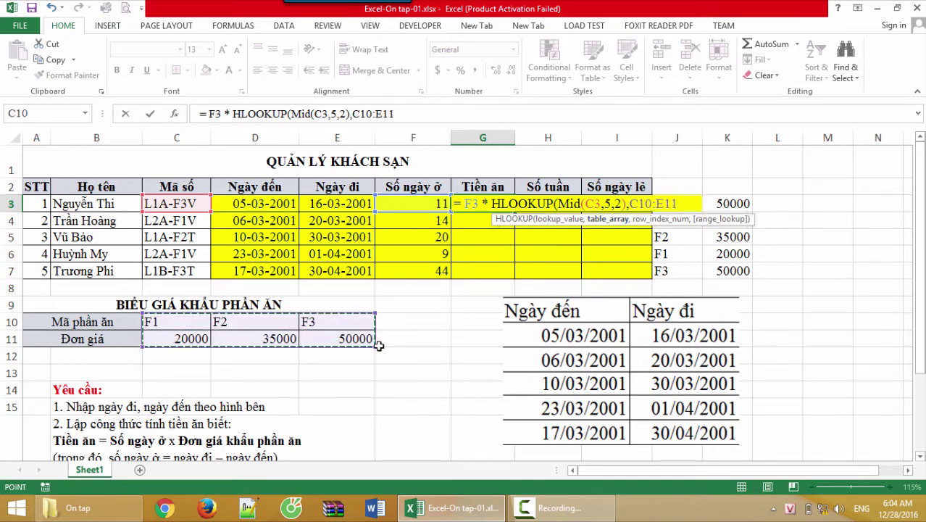
key("F4")
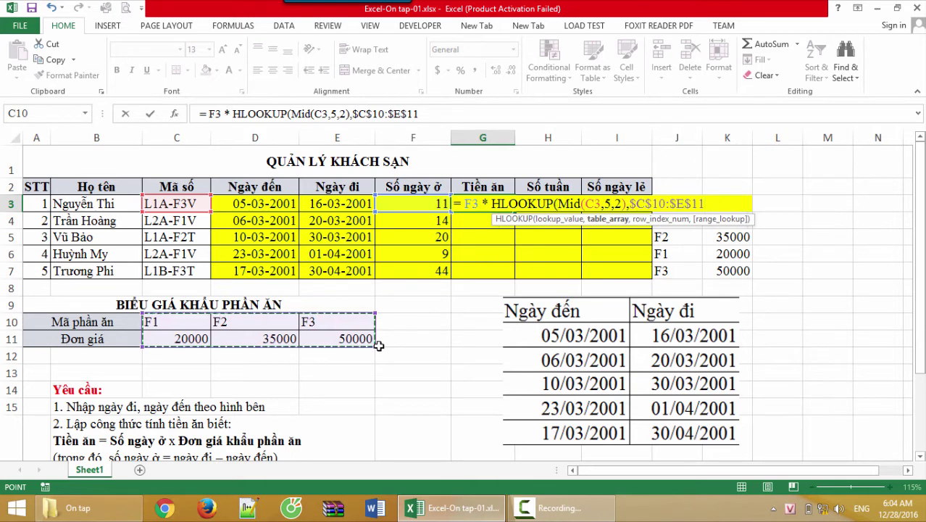
type(",")
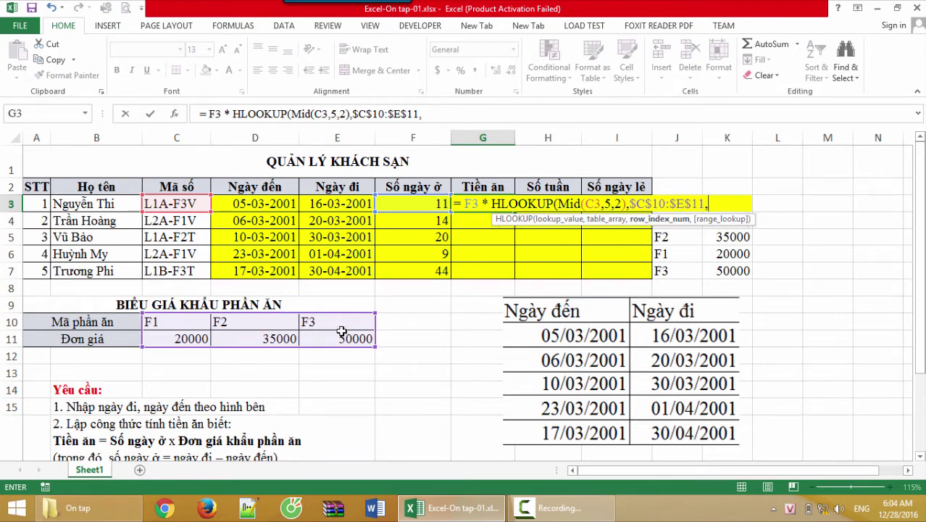
type("2")
type(",")
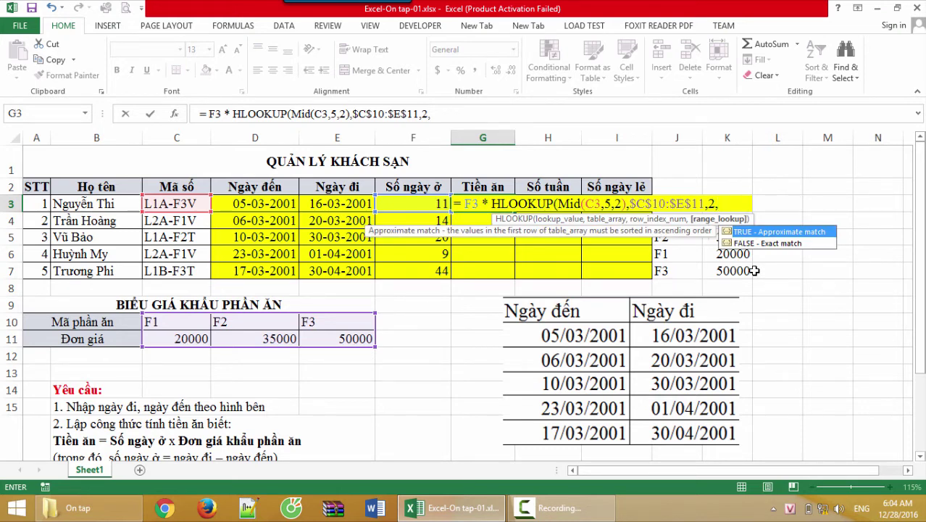
type("fals")
type("e)")
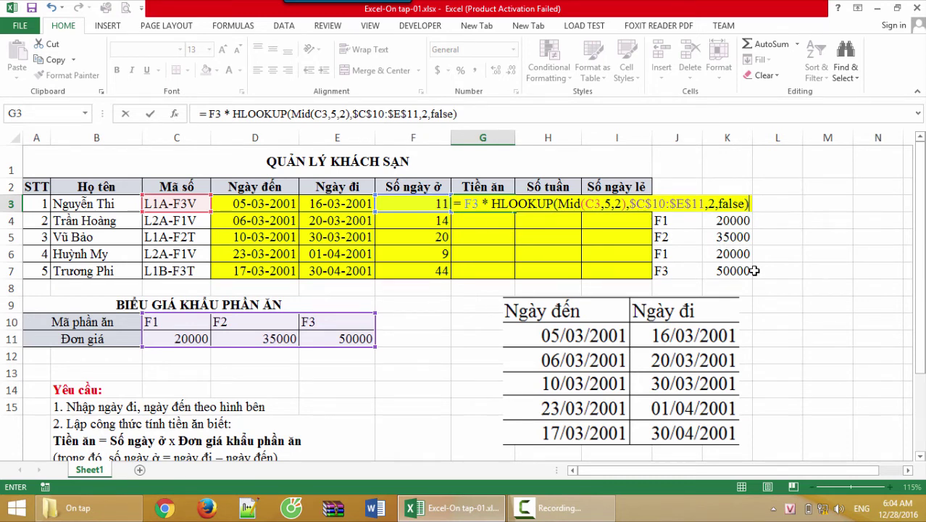
key("Return")
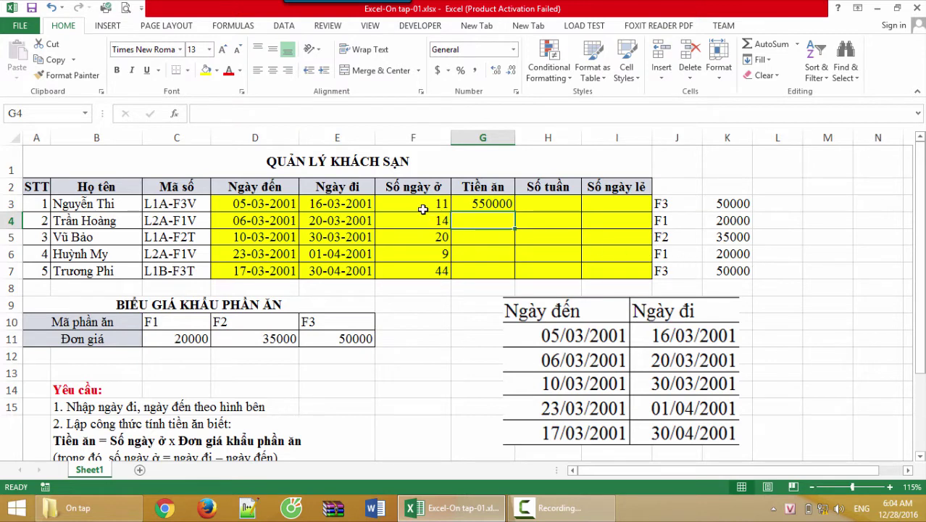
- Fill G3's meal cost formula to G7, giving 280000, 700000, 180000 and 2200000
left_click(426, 205)
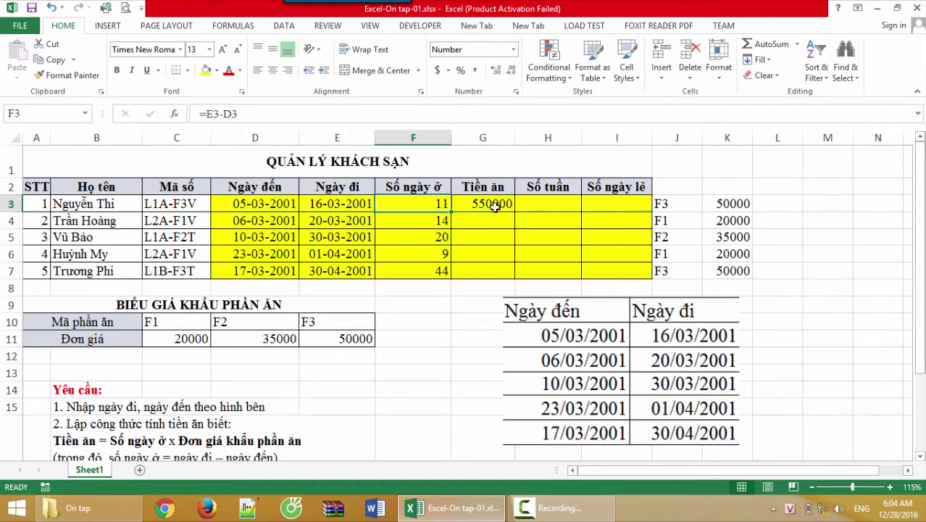
left_click(495, 206)
left_click_drag(514, 212, 517, 275)
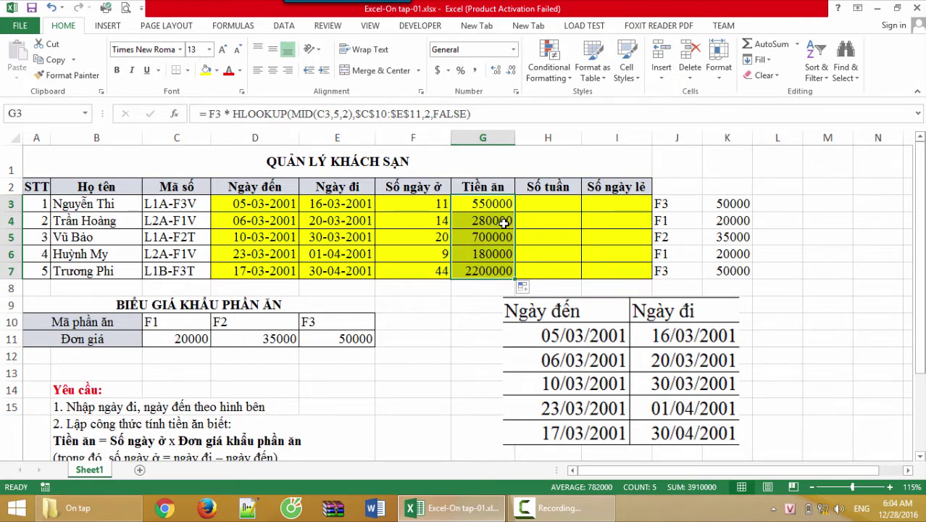
left_click(483, 301)
left_click_drag(498, 204, 509, 271)
- Format G3:G7 as Number with a 1000 separator and 0 decimal places
right_click(507, 209)
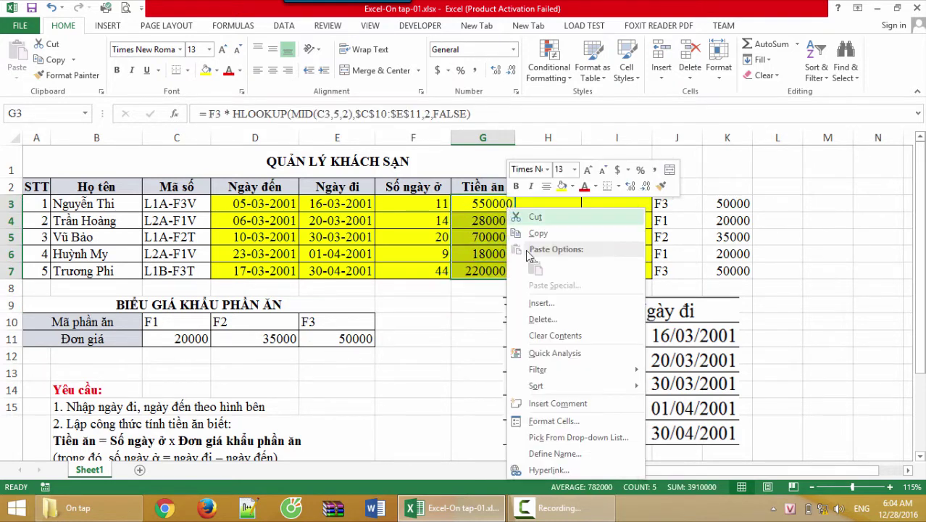
left_click(554, 420)
left_click_drag(508, 187, 626, 87)
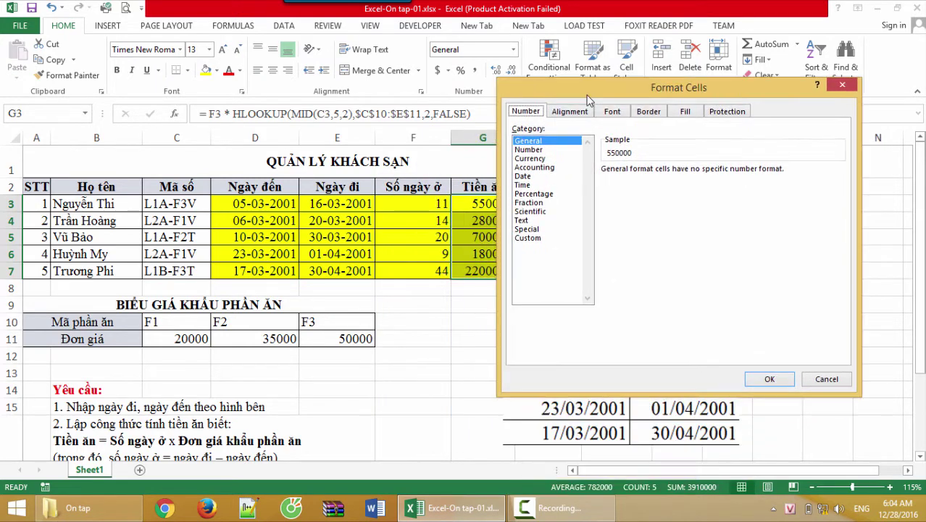
left_click(535, 150)
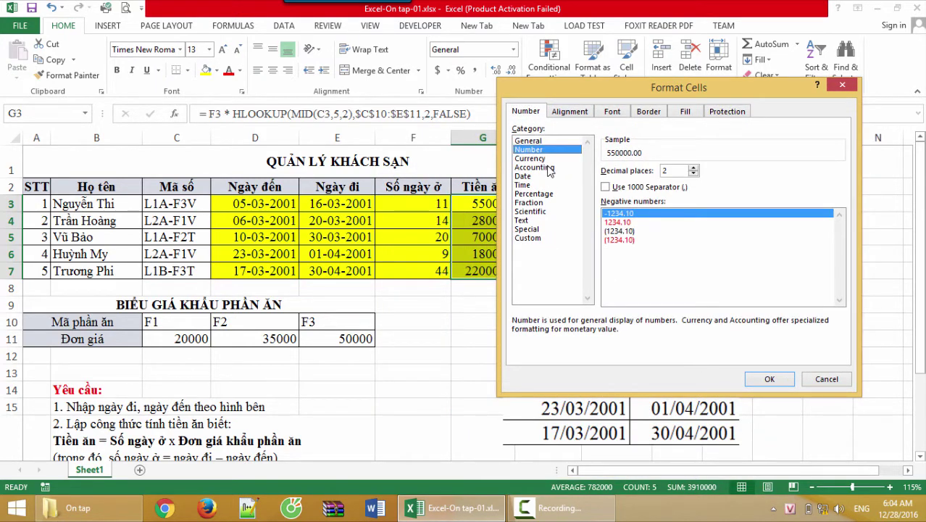
left_click(651, 190)
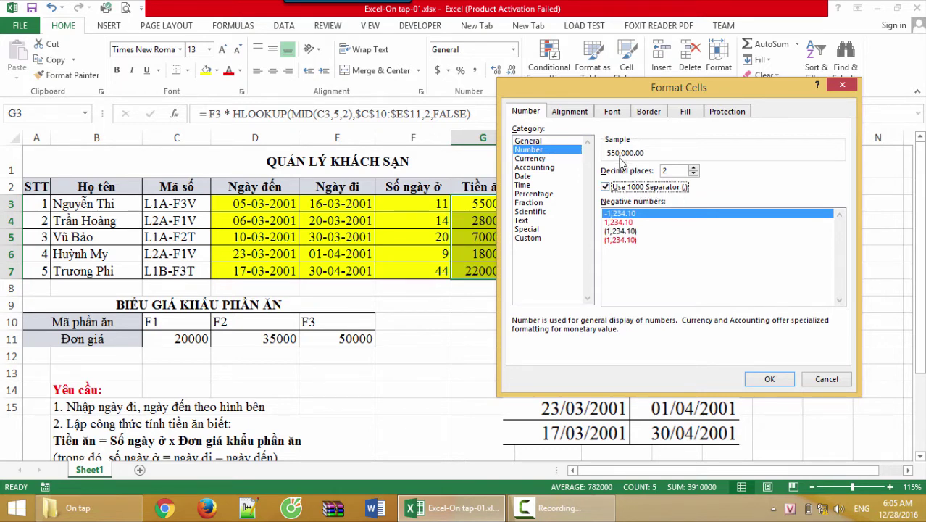
left_click(653, 169)
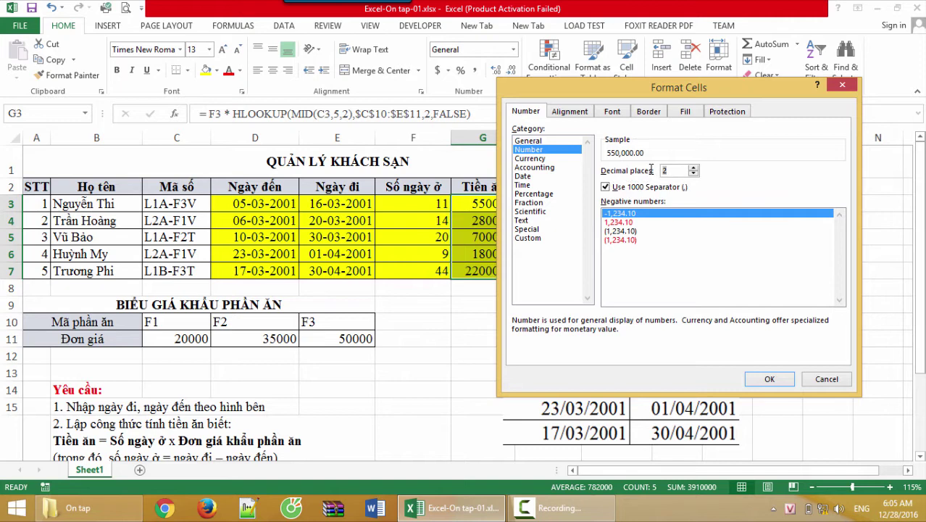
left_click(694, 174)
left_click(694, 174)
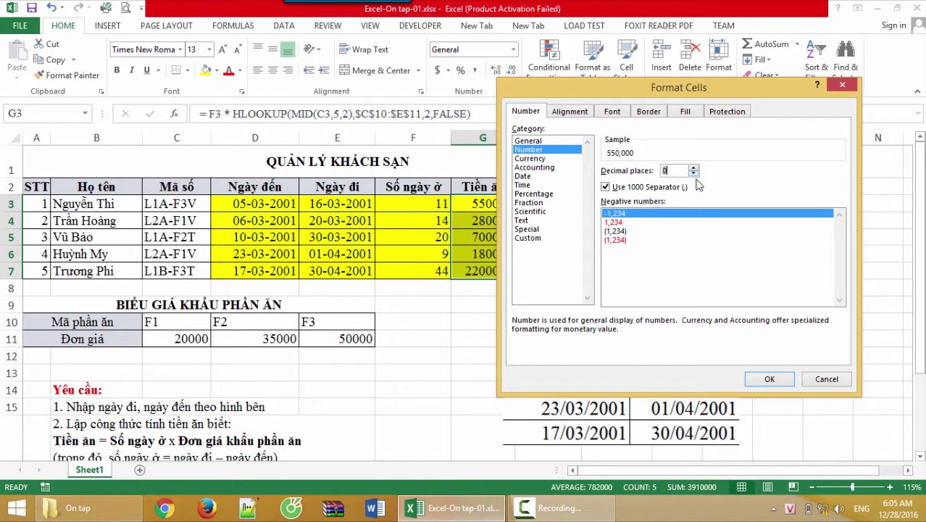
left_click(769, 380)
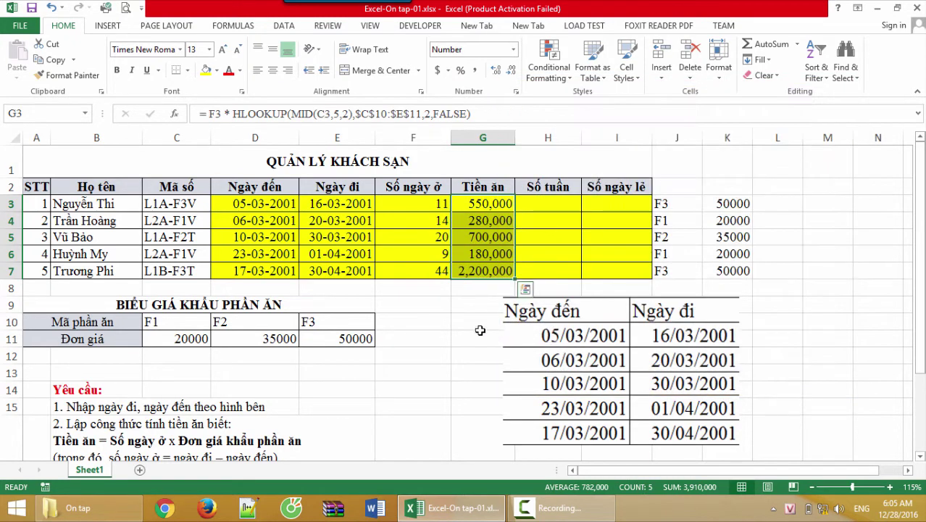
- Widen column G to fit the values and delete the helper codes and prices in J3:K7
left_click(476, 322)
left_click_drag(520, 138, 534, 137)
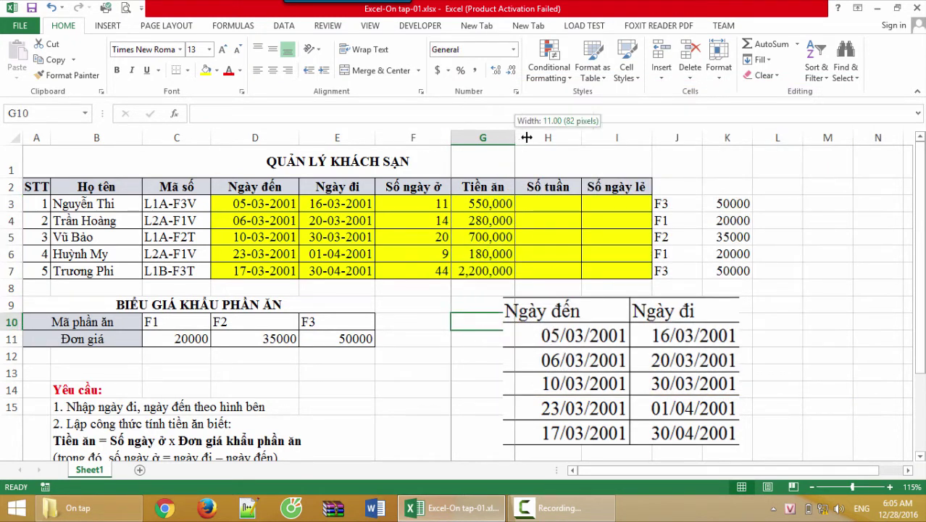
left_click(517, 203)
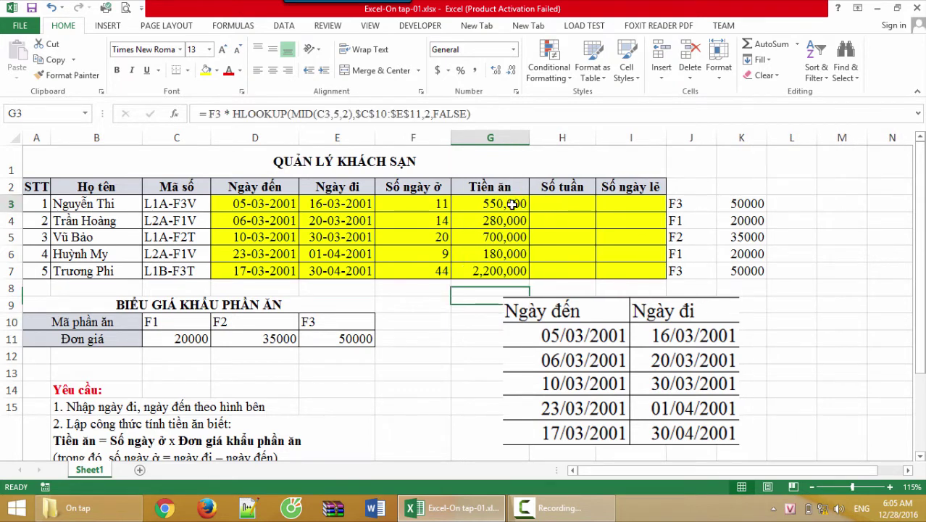
left_click(519, 226)
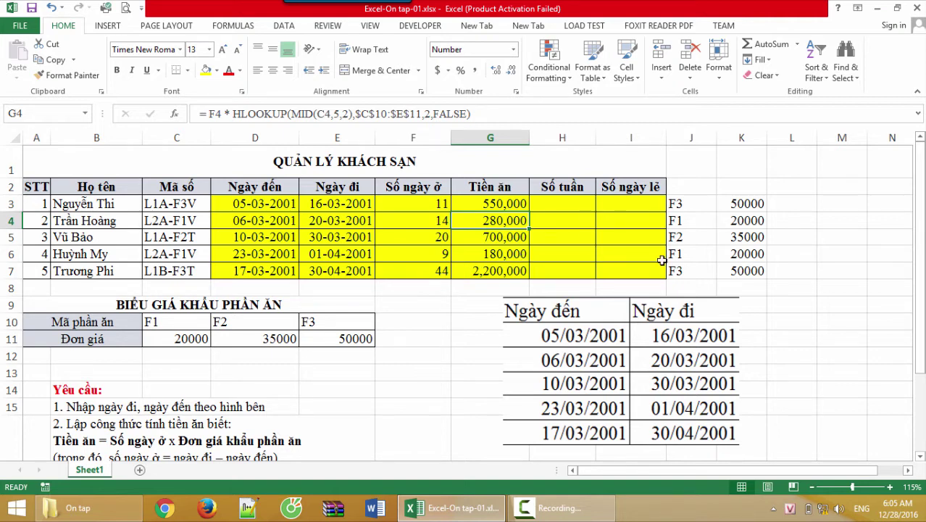
mouse_move(757, 270)
left_mouse_down()
mouse_move(692, 196)
mouse_move(696, 175)
left_mouse_up()
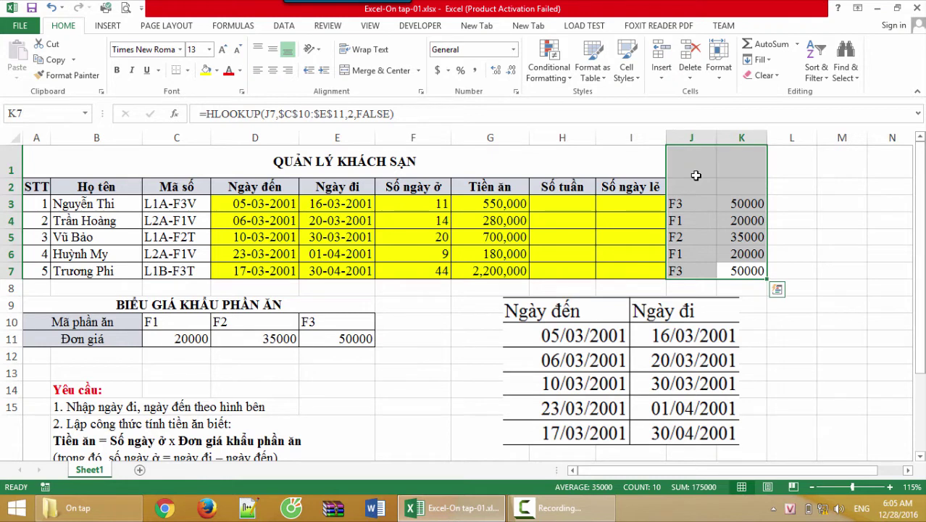
key("Delete")
left_click(719, 209)
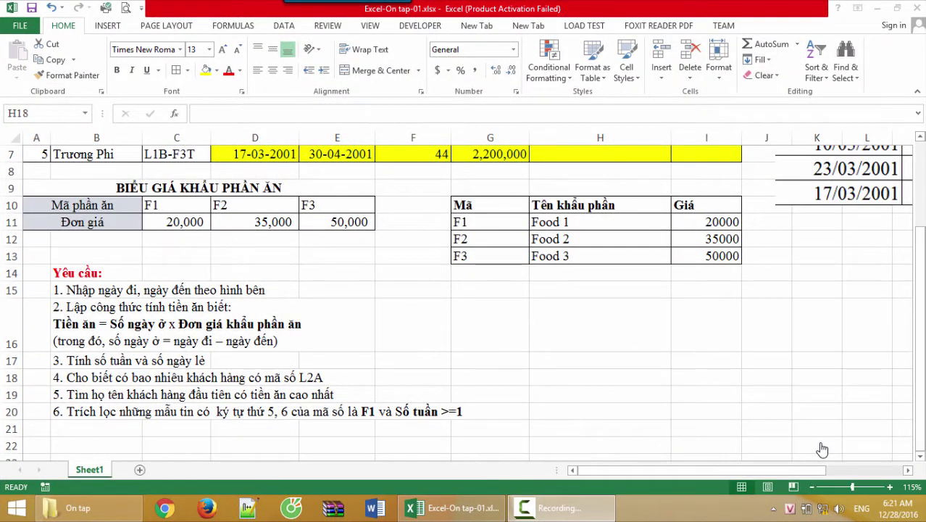
left_click(79, 357)
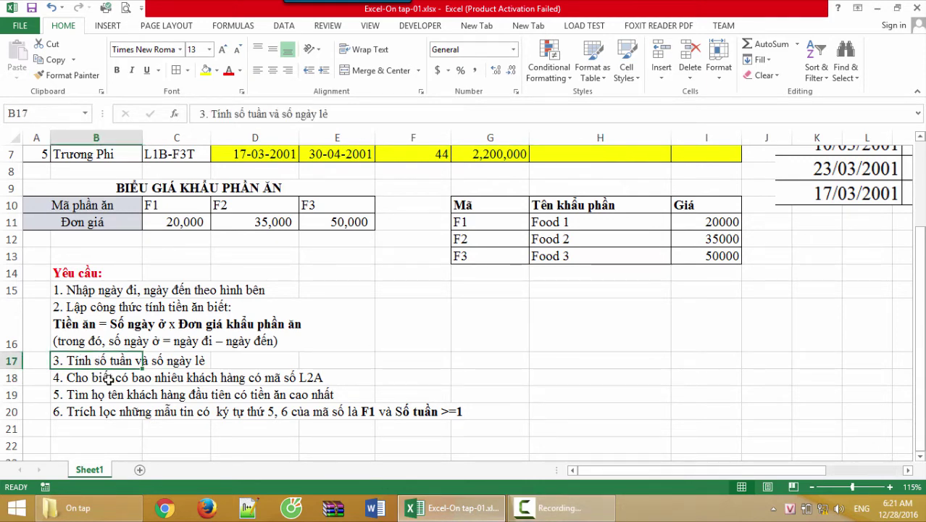
scroll(107, 379, "up", 2)
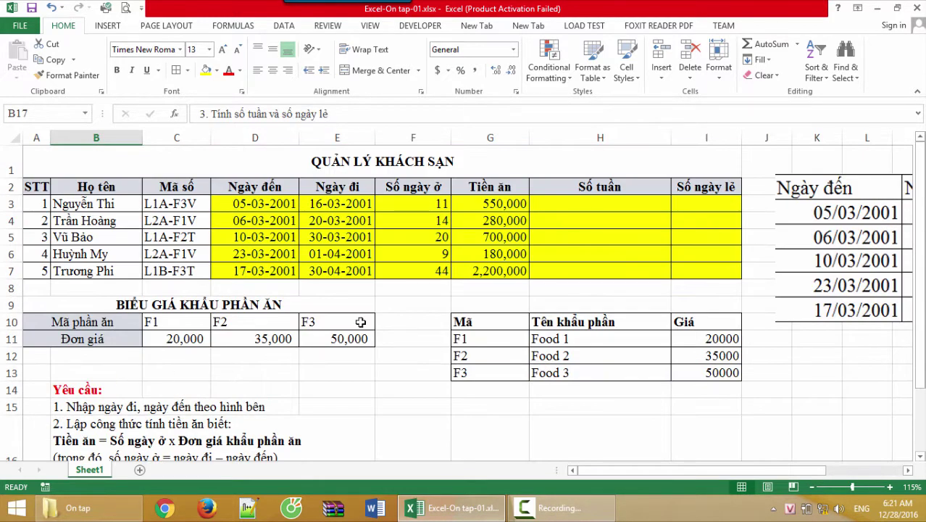
left_click(418, 208)
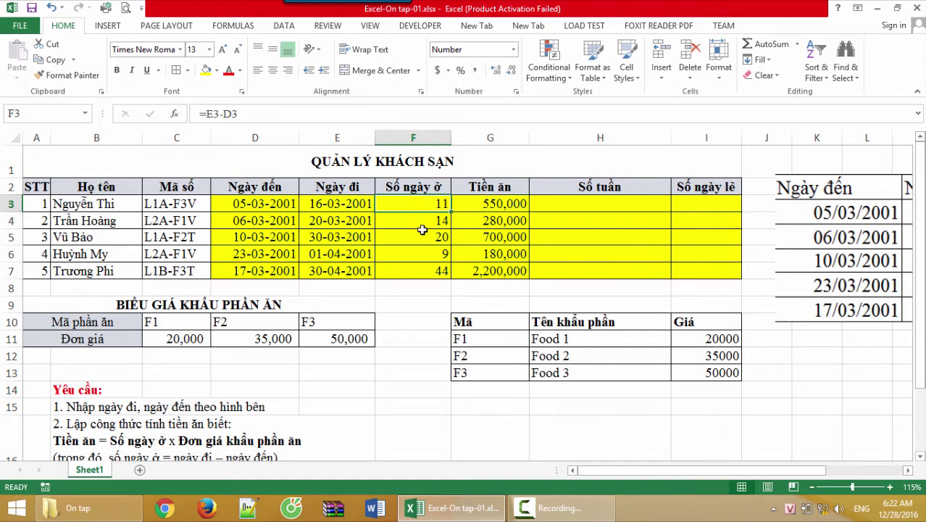
left_click(422, 224)
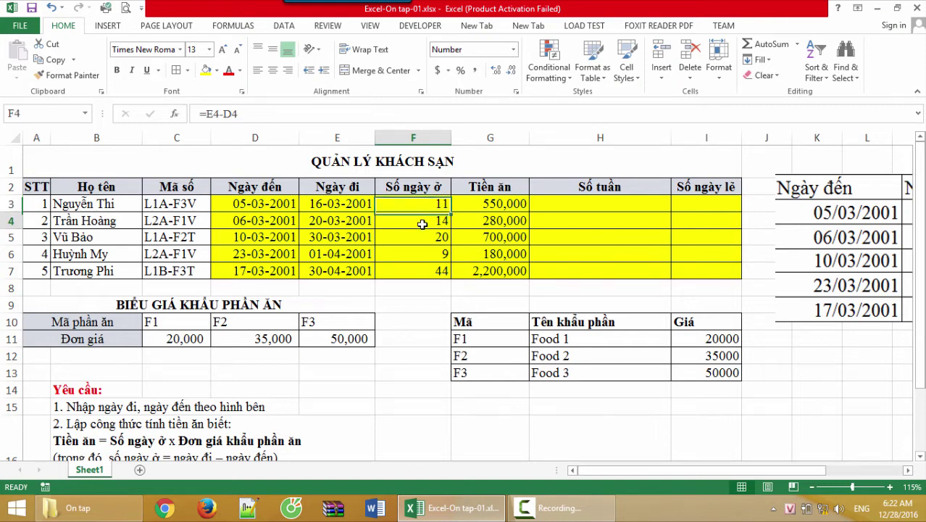
left_click(554, 223)
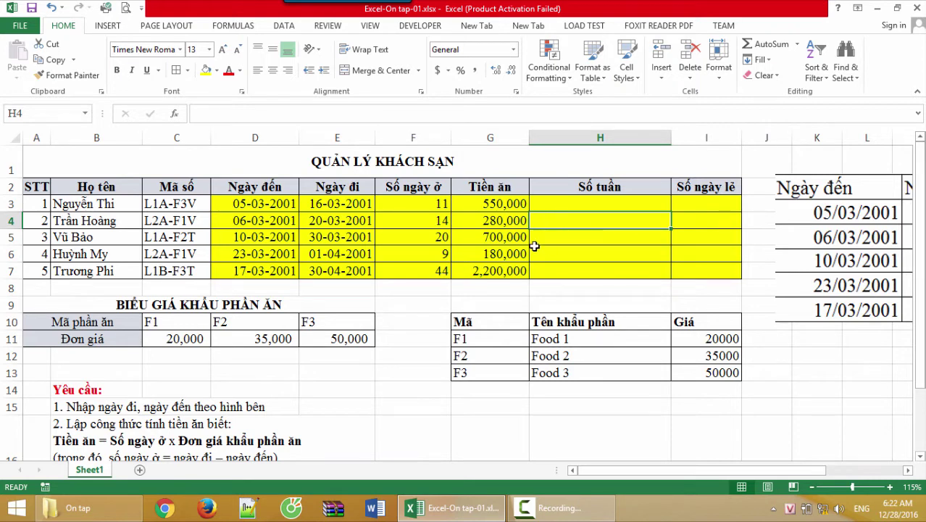
left_click(707, 222)
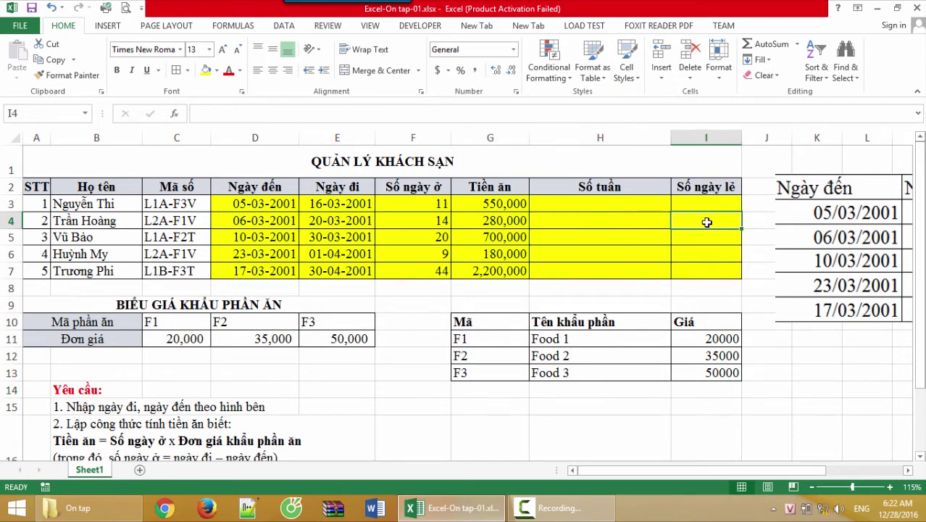
left_click(429, 255)
left_click(600, 257)
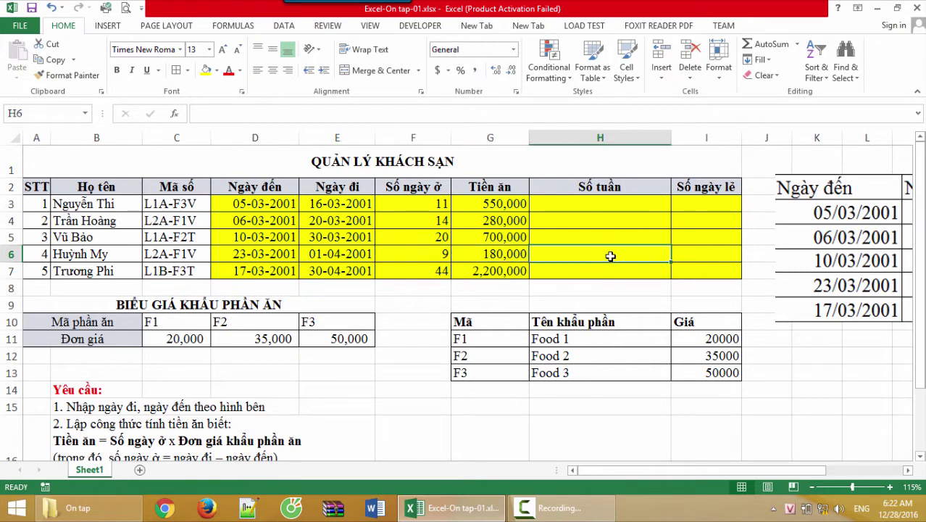
left_click(683, 255)
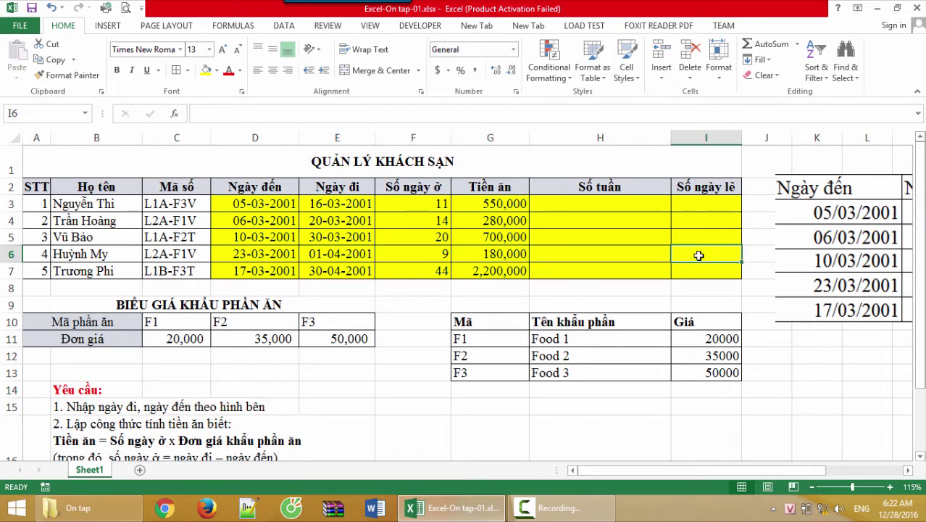
left_click(612, 206)
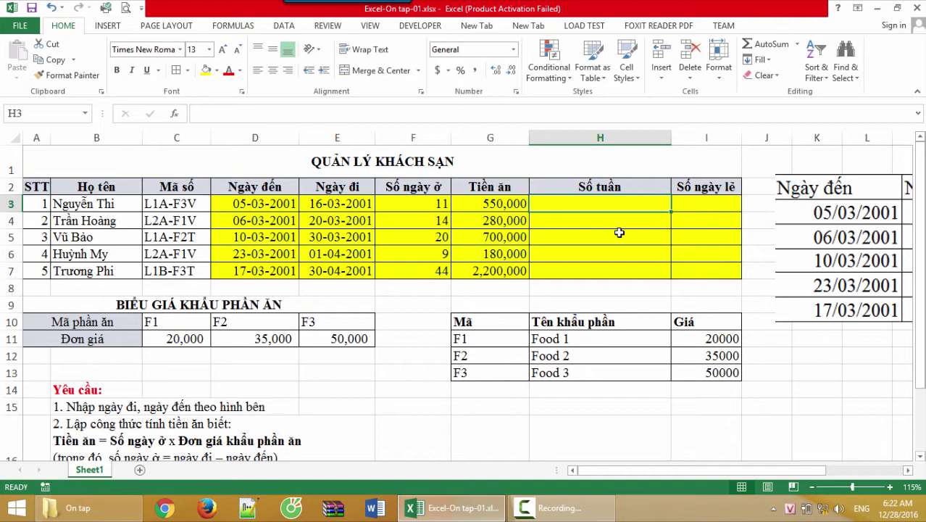
left_click(414, 208)
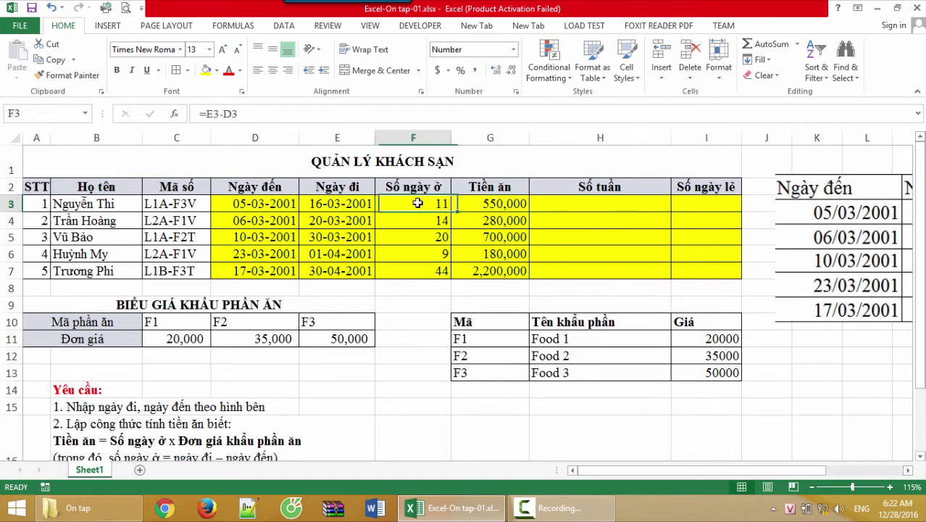
- Enter =F3/7 in H3, showing 1.571428571 weeks for the first guest
left_click(585, 207)
type("=")
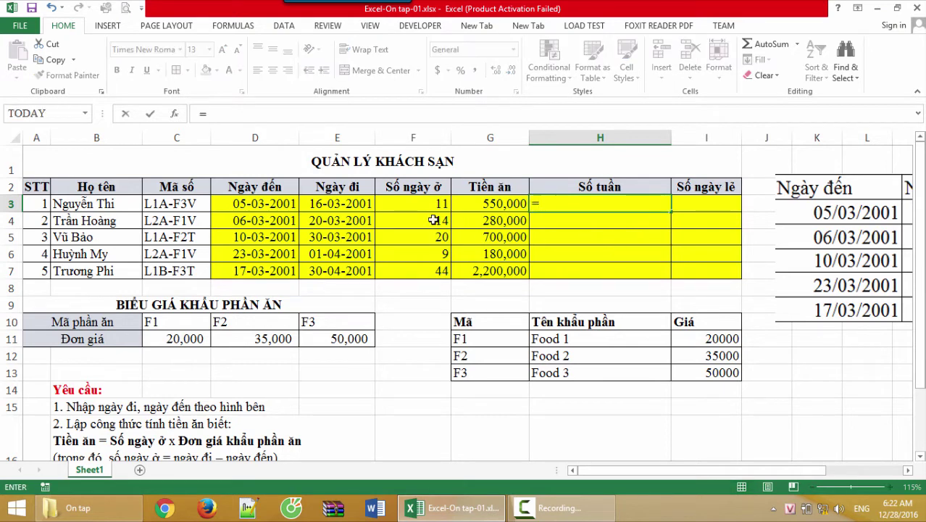
left_click(421, 206)
type("/7")
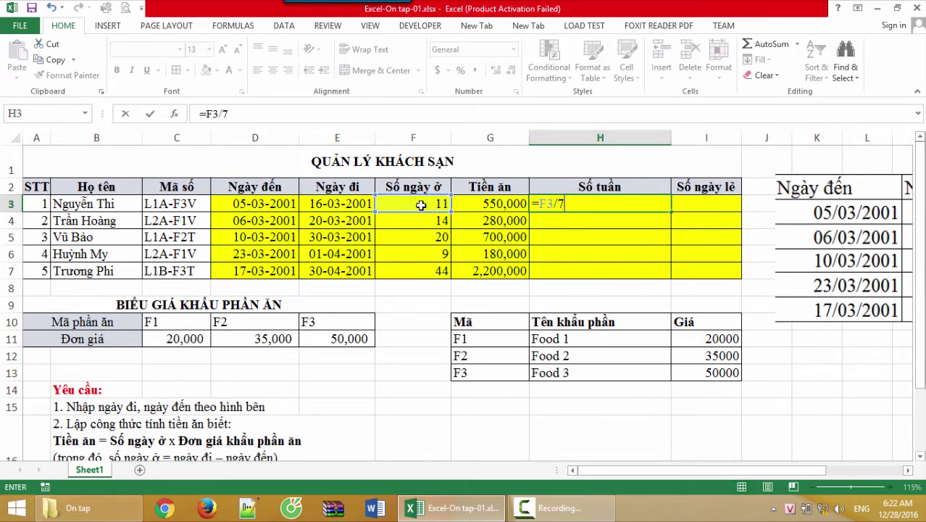
key("Return")
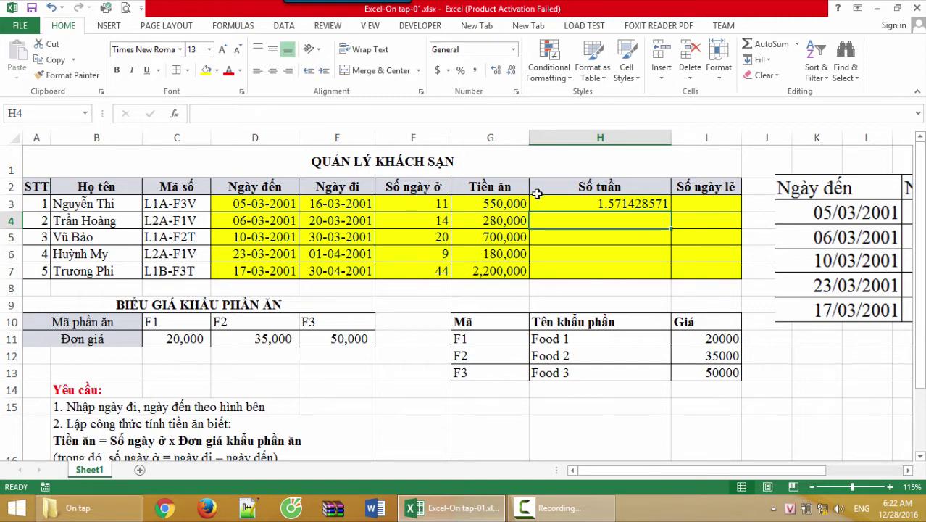
left_click(577, 203)
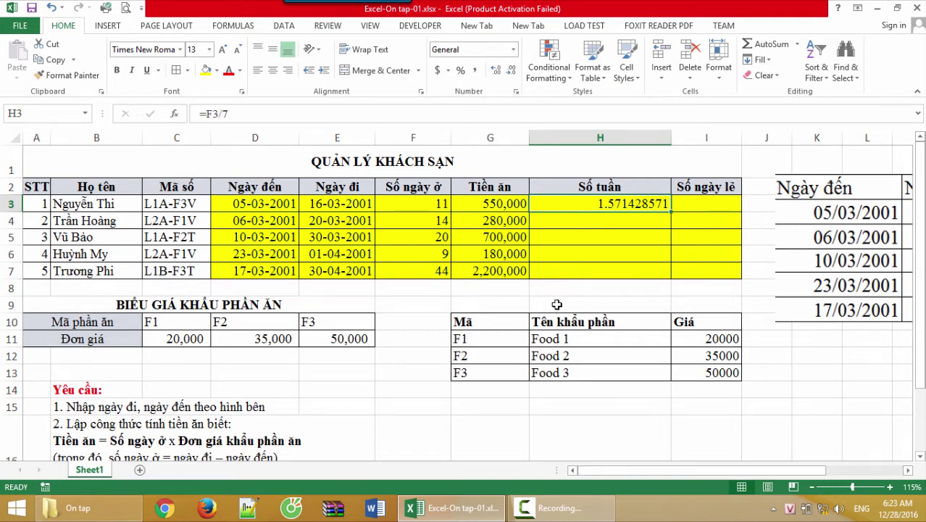
scroll(535, 355, "down", 1)
- Put test value 2.4 in G15 and =INT(G15) in H15
scroll(534, 355, "down", 1)
left_click(507, 326)
left_click(493, 290)
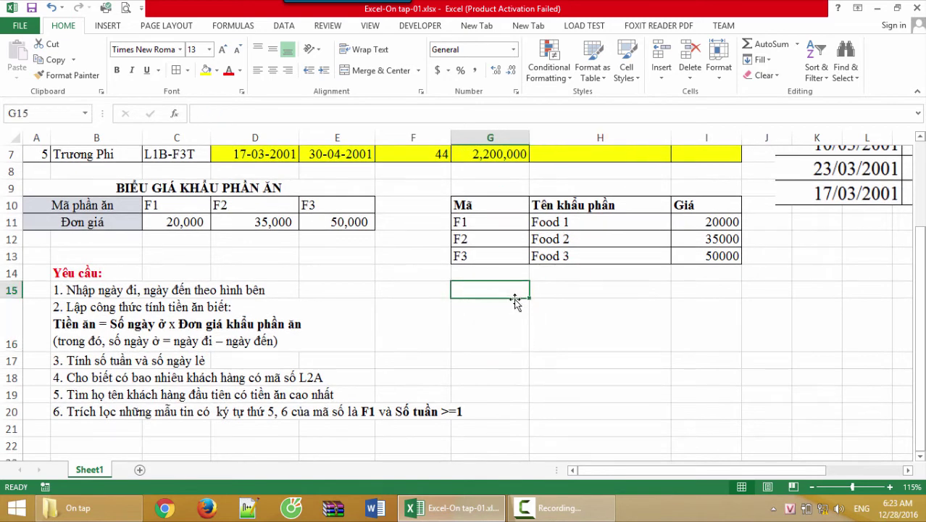
type("2")
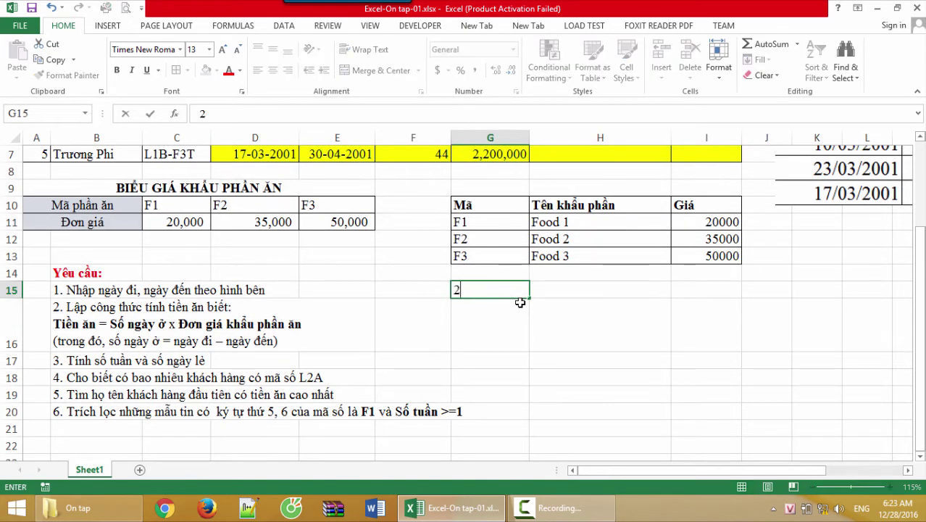
type(".4")
key("Tab")
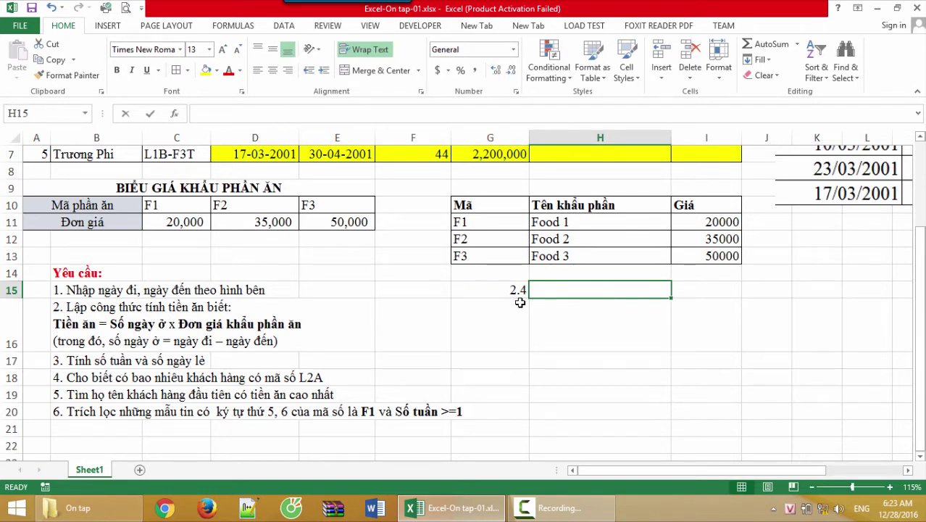
type("=int(")
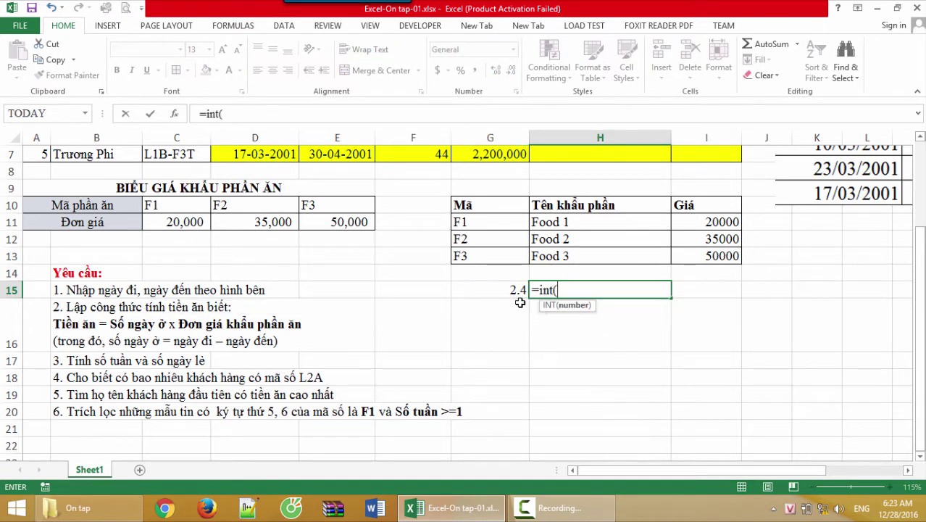
left_click(502, 278)
left_click(504, 291)
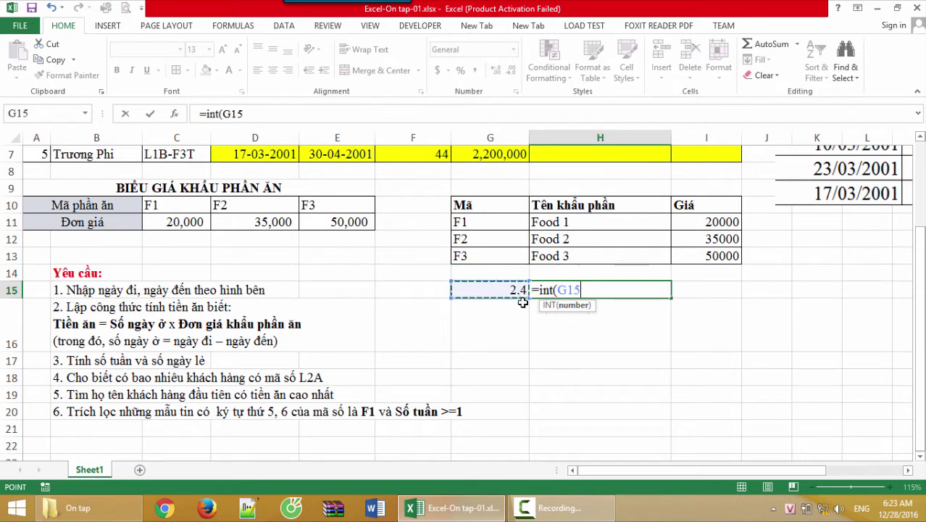
type(")")
key("Return")
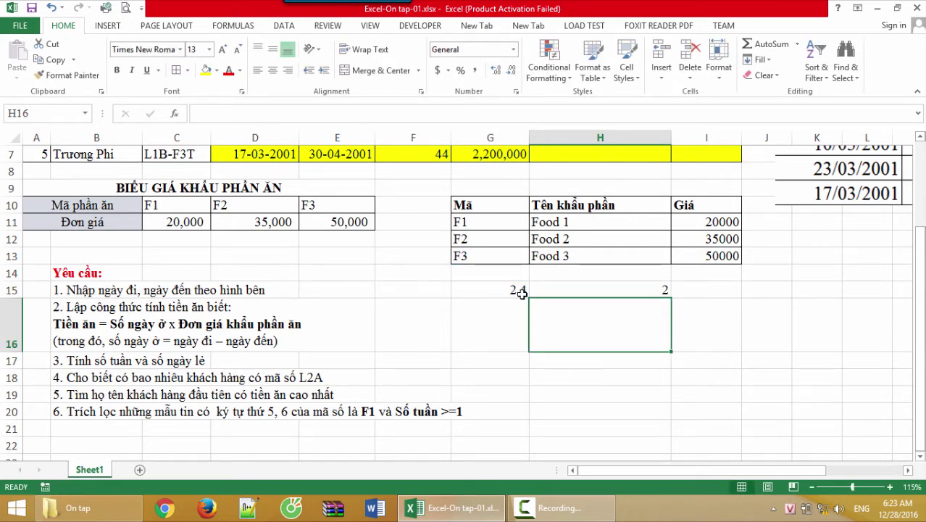
- Change G15 to 2.9, then 5.8, so H15 returns 5
left_click(519, 289)
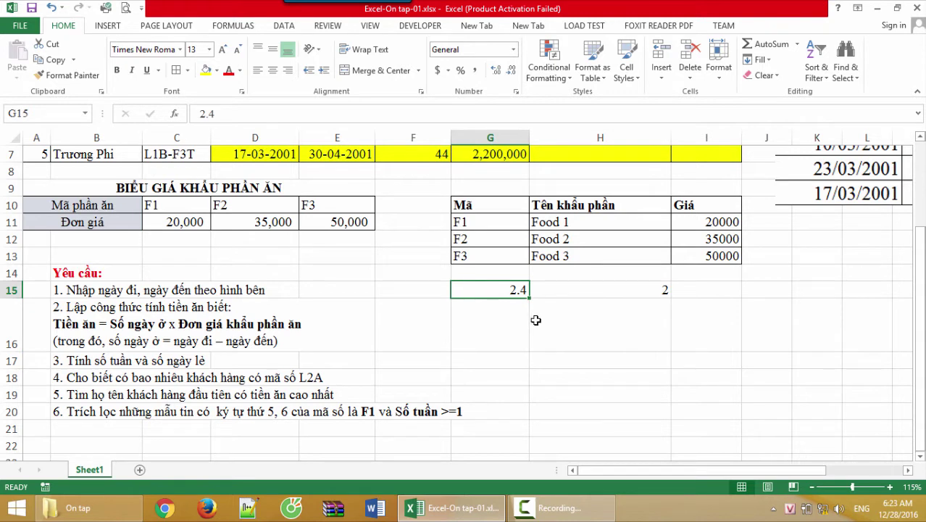
double_click(515, 290)
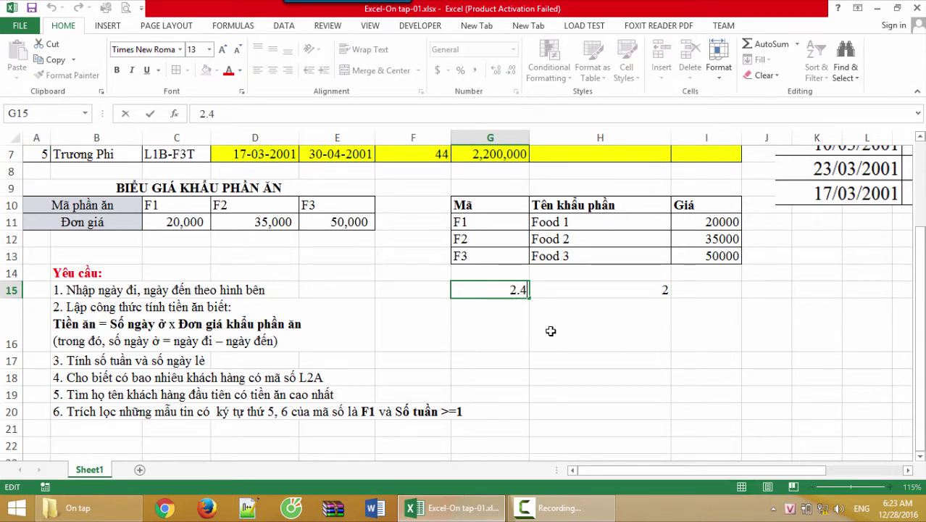
key("BackSpace")
type("9")
key("Return")
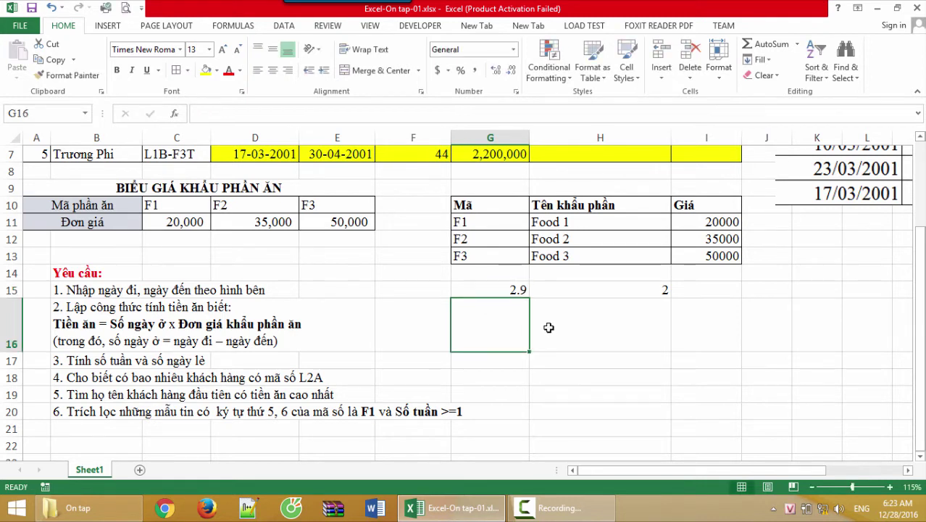
left_click(519, 290)
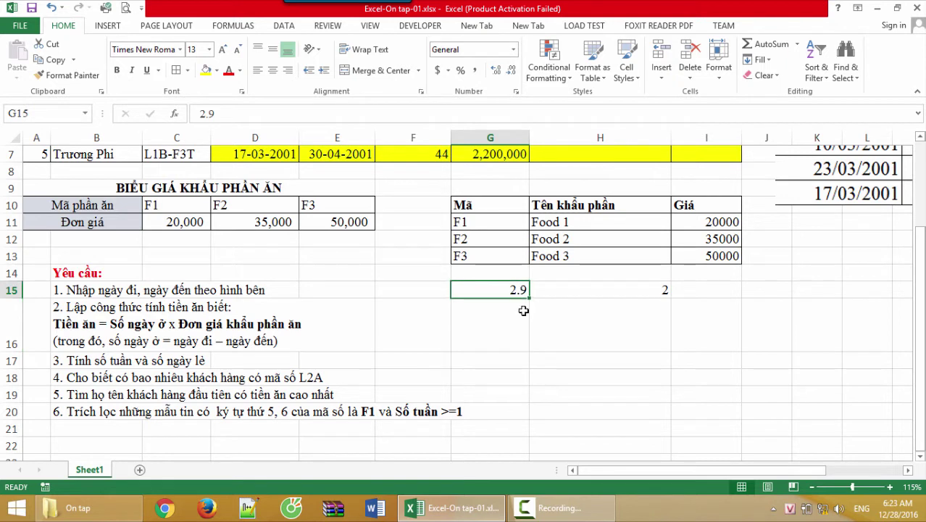
type("5.8")
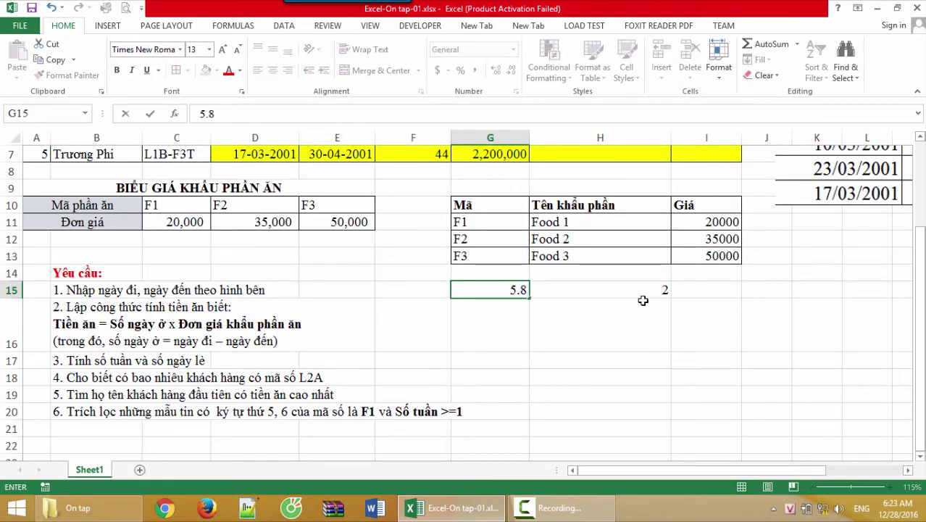
key("Return")
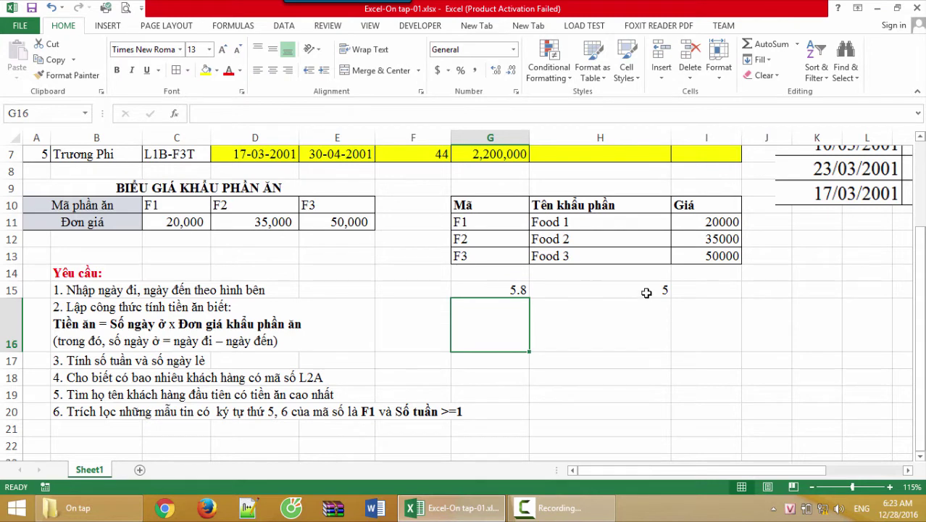
left_click(647, 292)
scroll(624, 218, "up", 2)
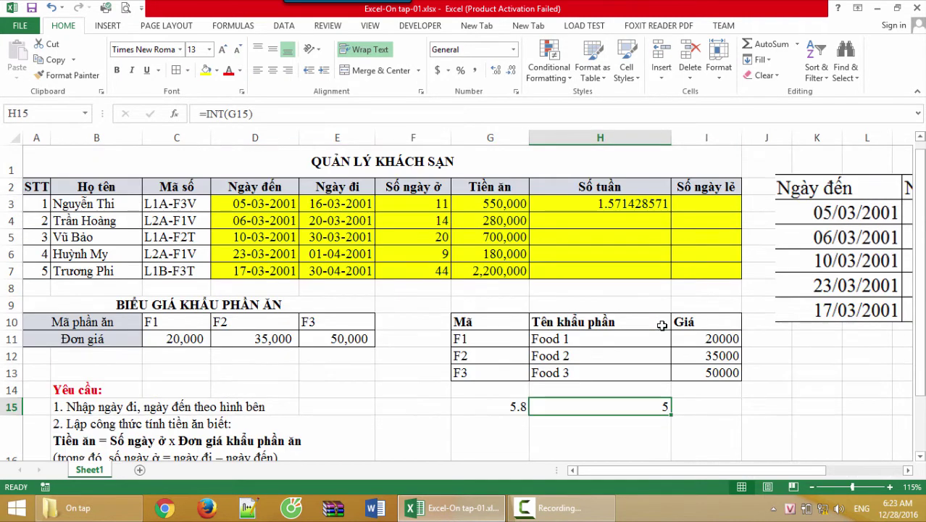
- Change H3 to =INT(F3/7) and fill it to H7, giving 1, 2, 2, 1, 6
left_click(625, 204)
double_click(617, 205)
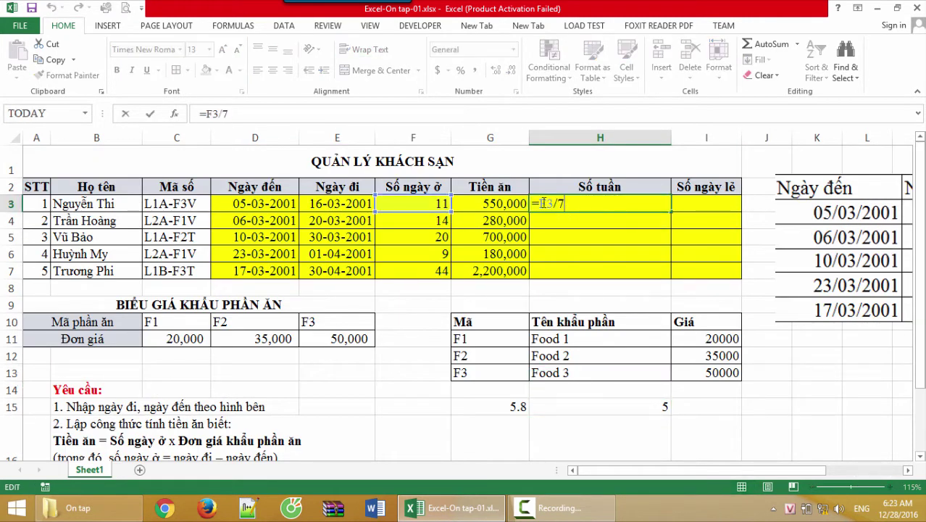
type("i")
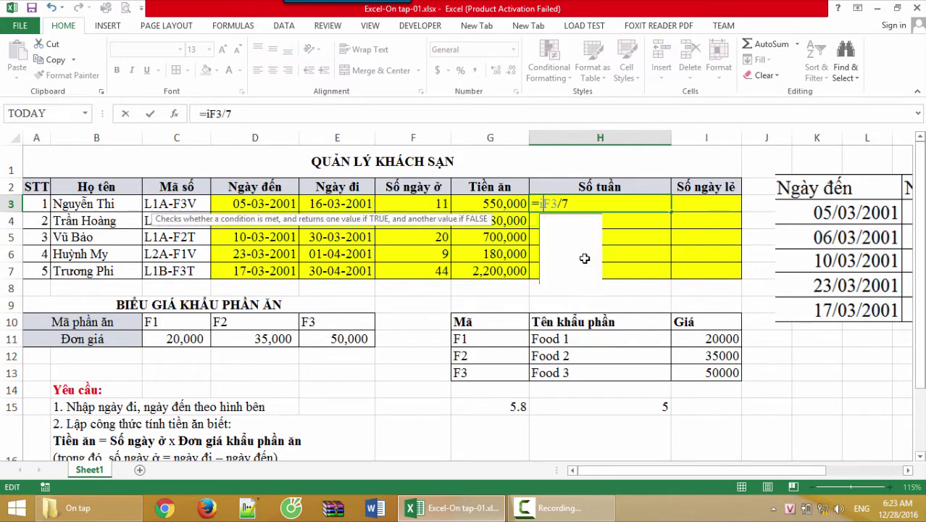
type("nt(F3/7")
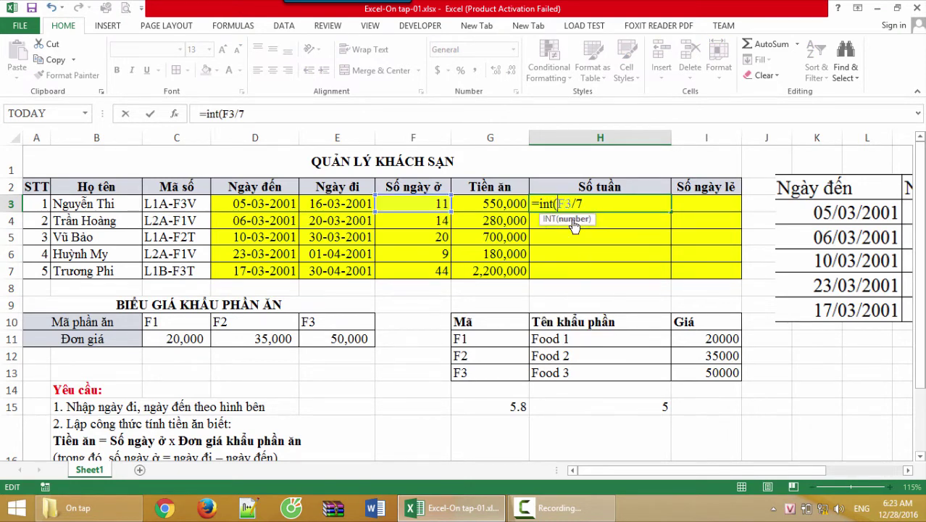
type(")")
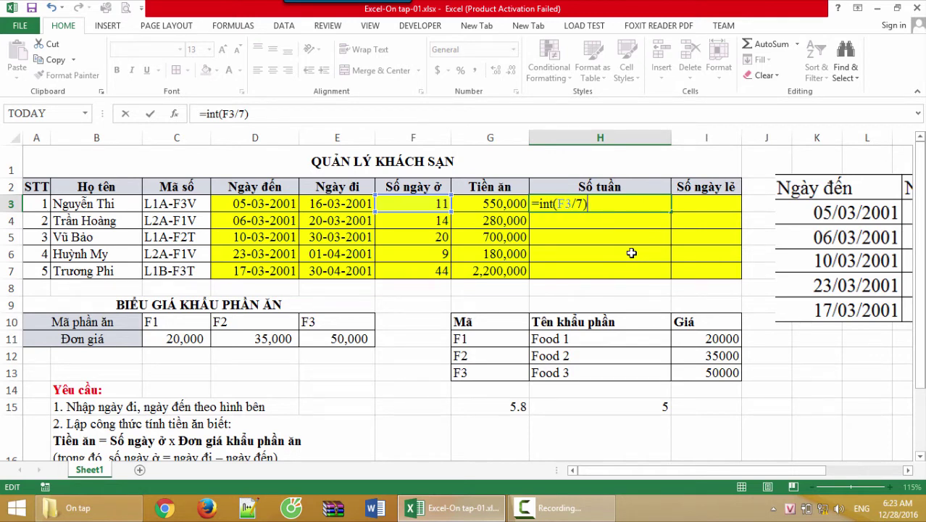
key("Return")
left_click(652, 207)
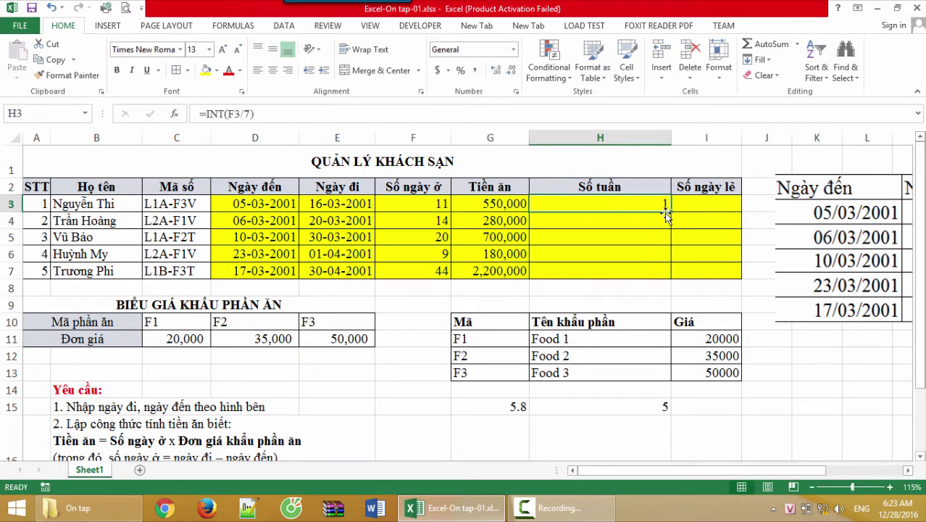
left_click_drag(673, 213, 673, 274)
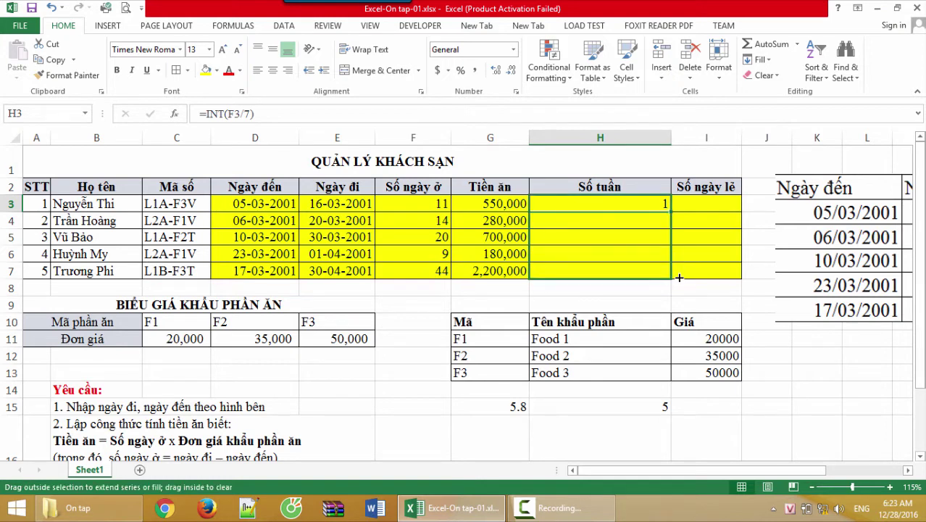
- Compare days stayed with week counts in rows 4, 6 and 7, then select I3
left_click(431, 255)
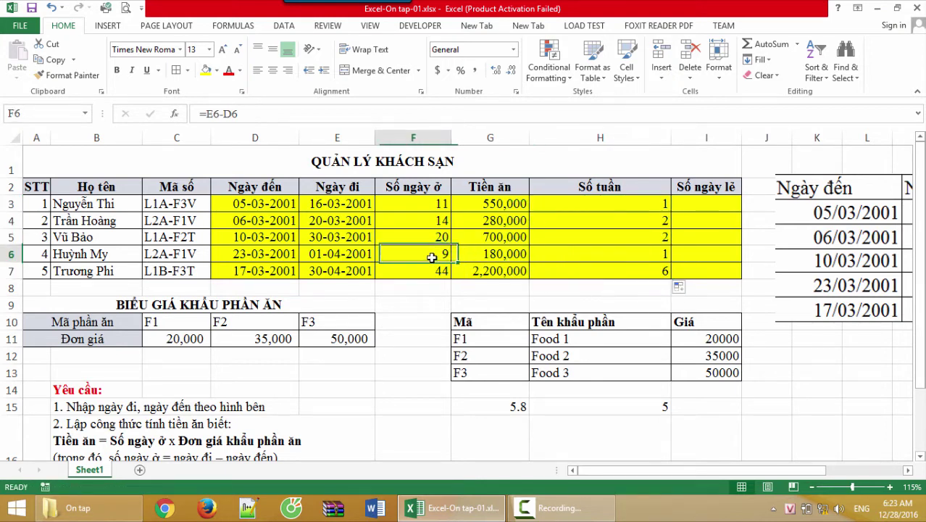
left_click(621, 253)
left_click(434, 222)
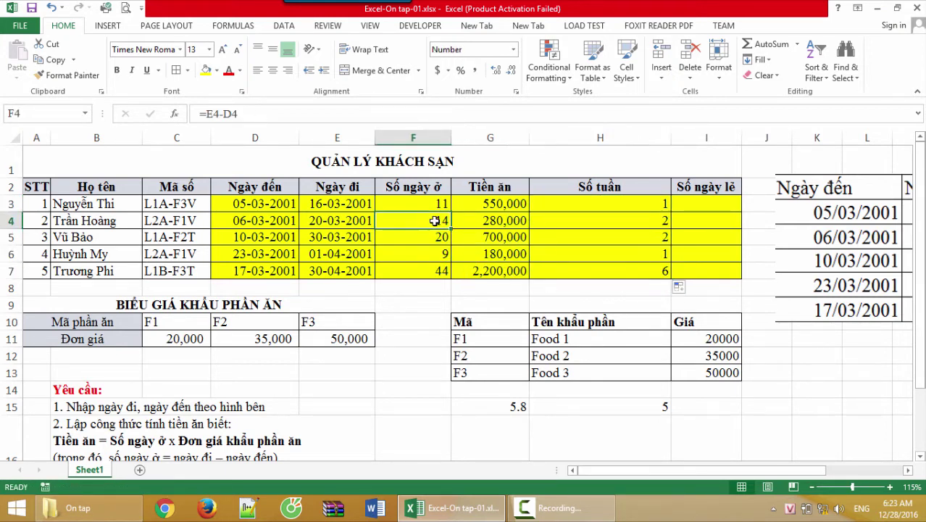
left_click(600, 218)
left_click(427, 272)
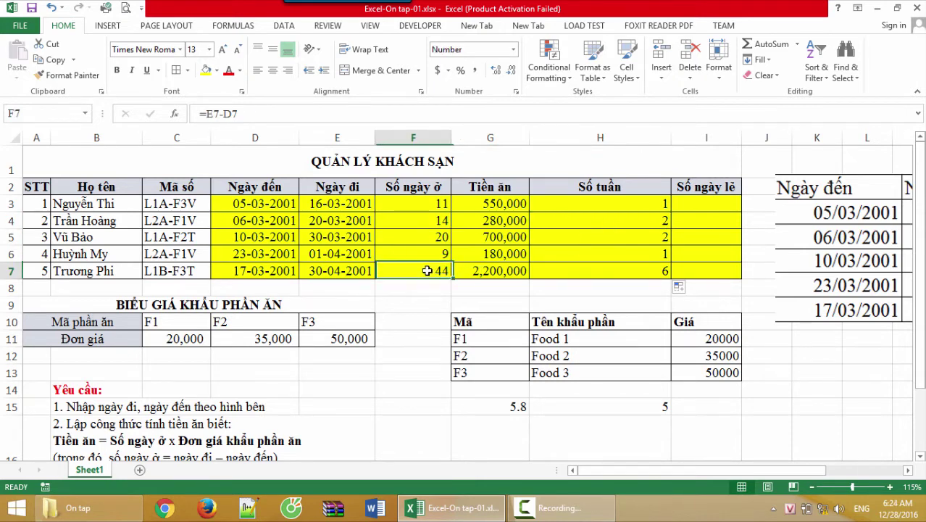
left_click(614, 268)
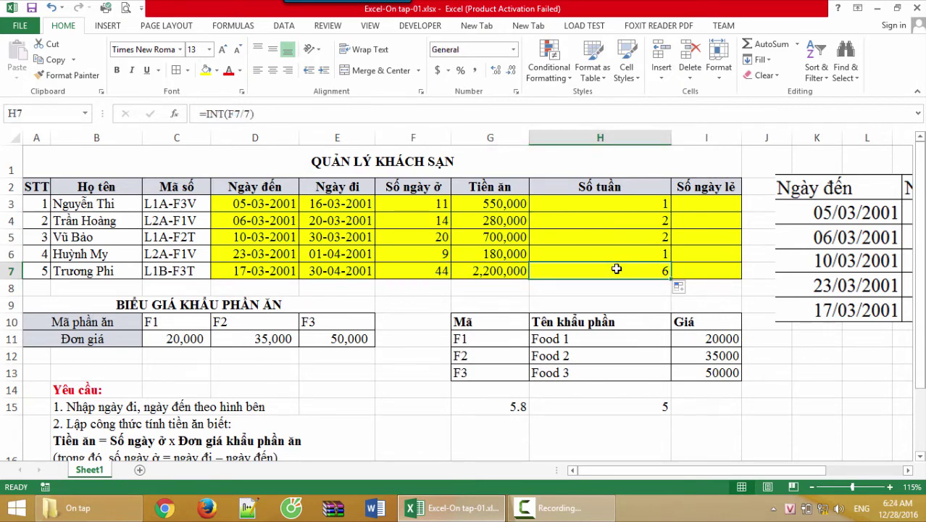
left_click(449, 273)
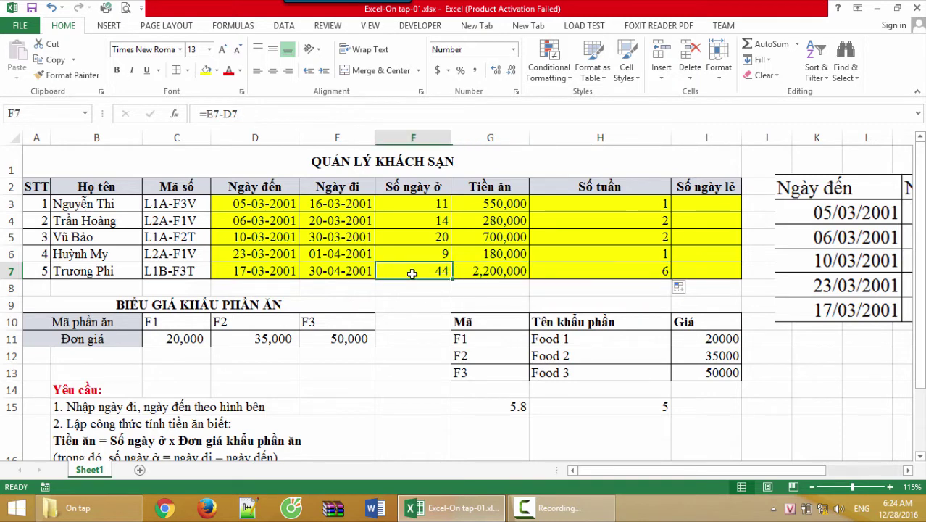
left_click(707, 204)
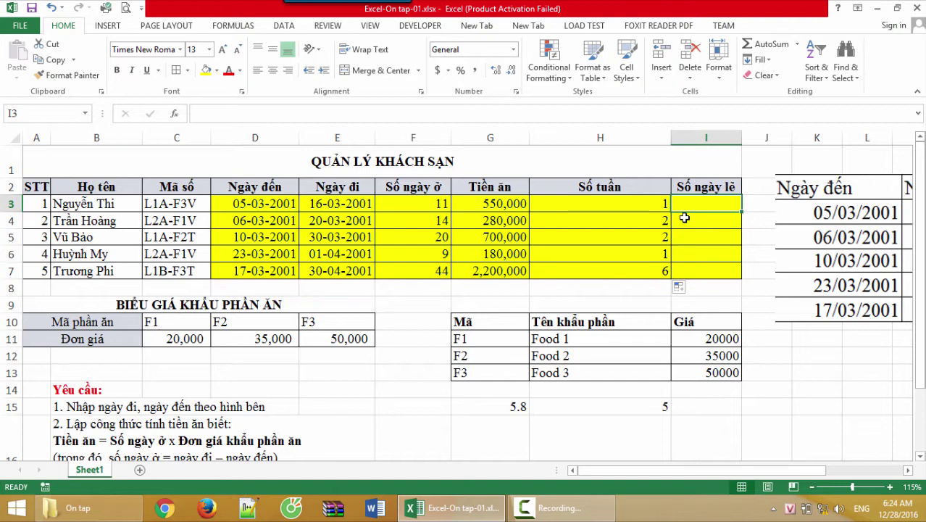
- Enter =MOD(F3,7) in I3 and fill it down to I7, giving 4, 0, 6, 2, 2 leftover days
type("=")
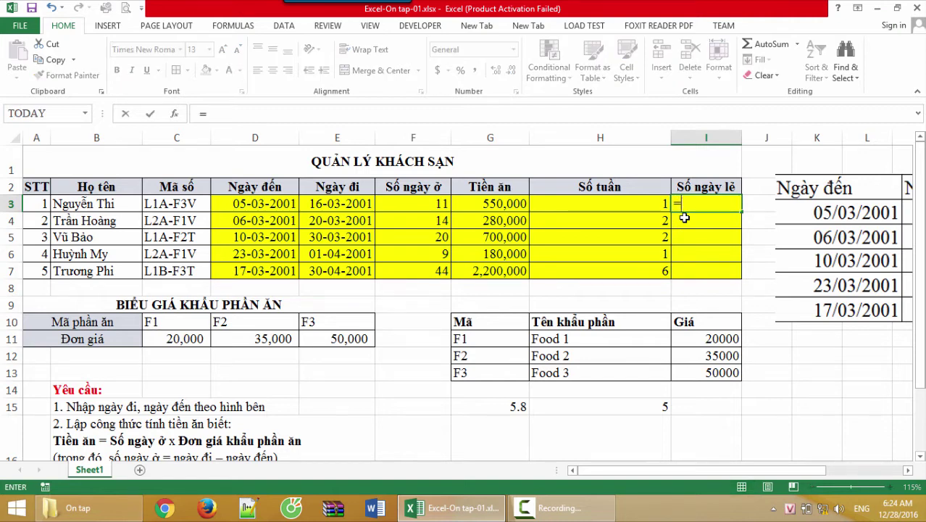
type("mod(")
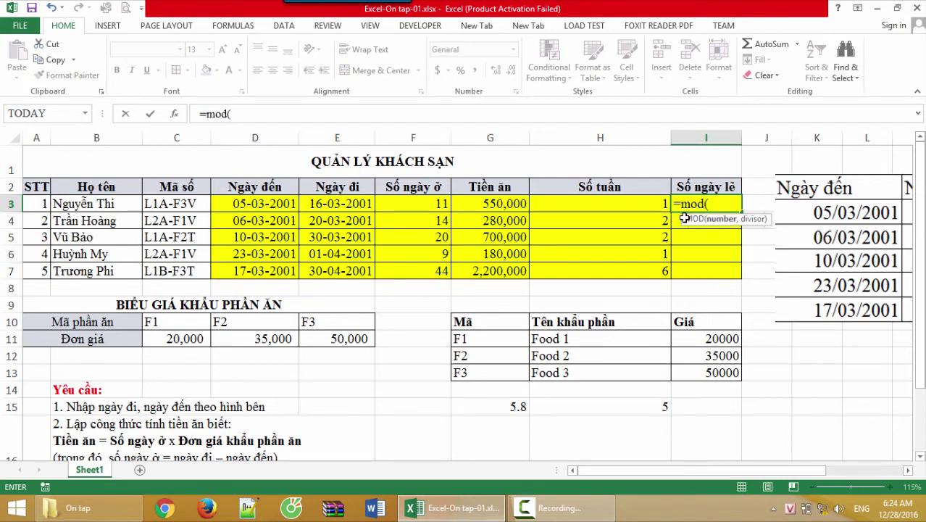
left_click(432, 206)
type(",")
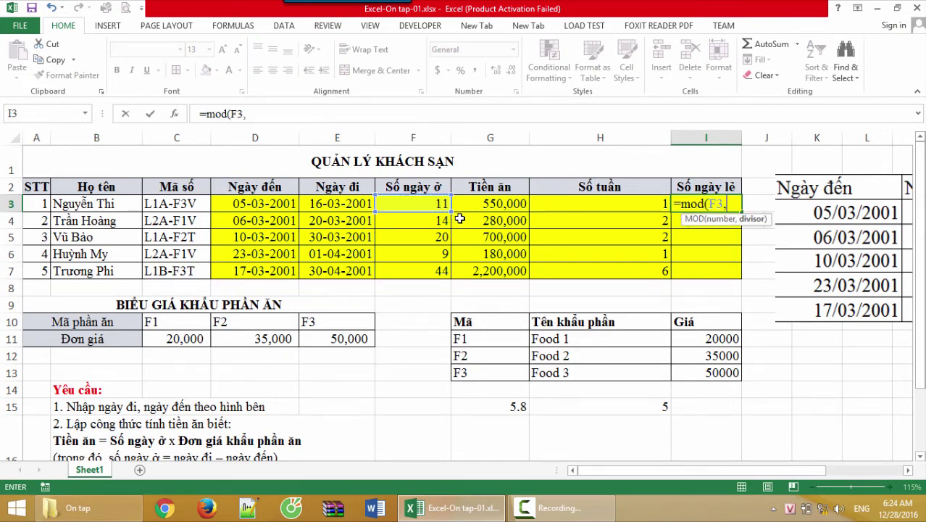
type("7")
type(")")
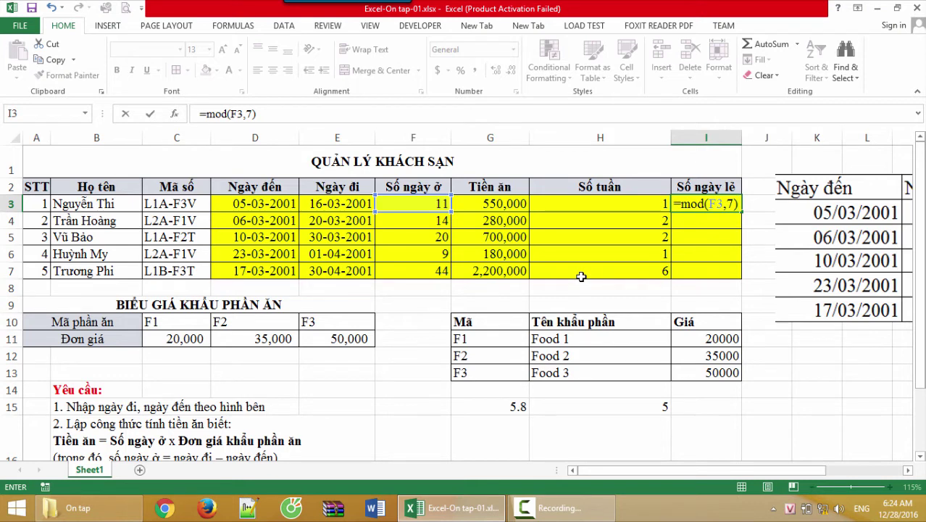
key("Return")
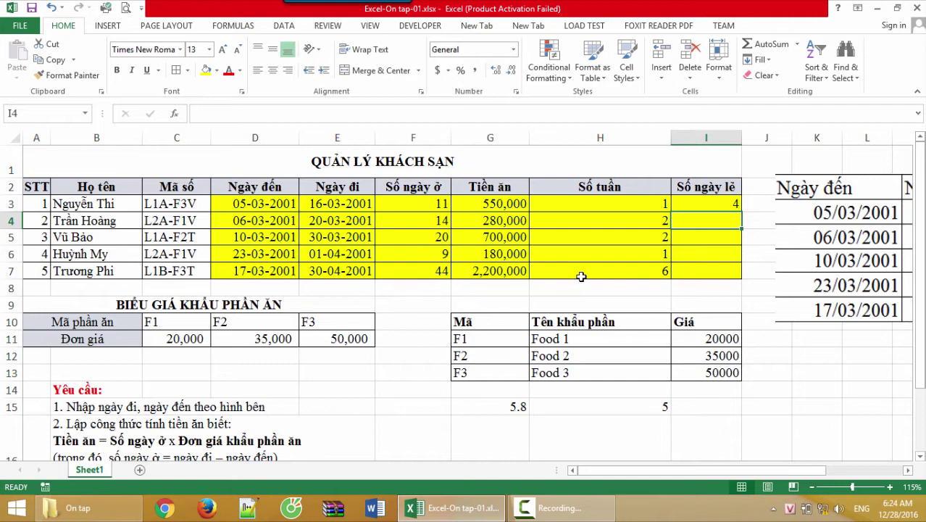
left_click(694, 209)
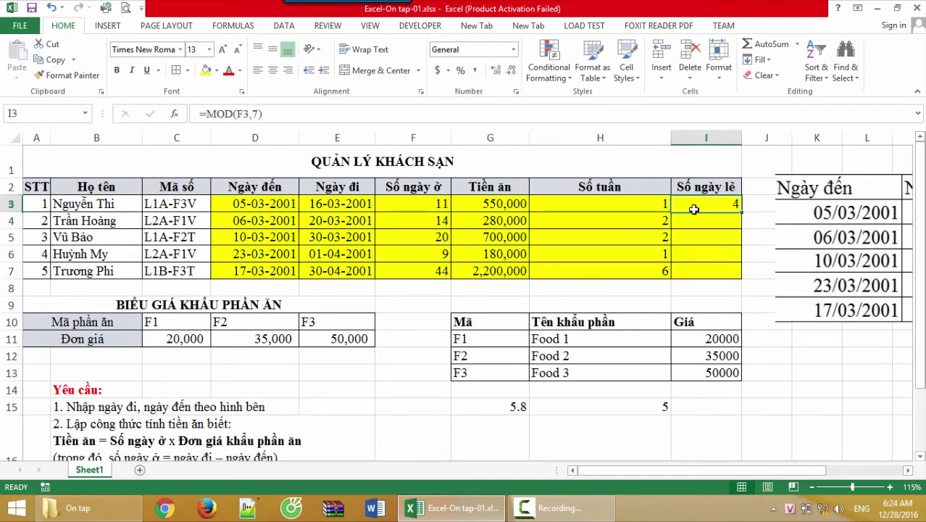
left_click_drag(740, 213, 741, 279)
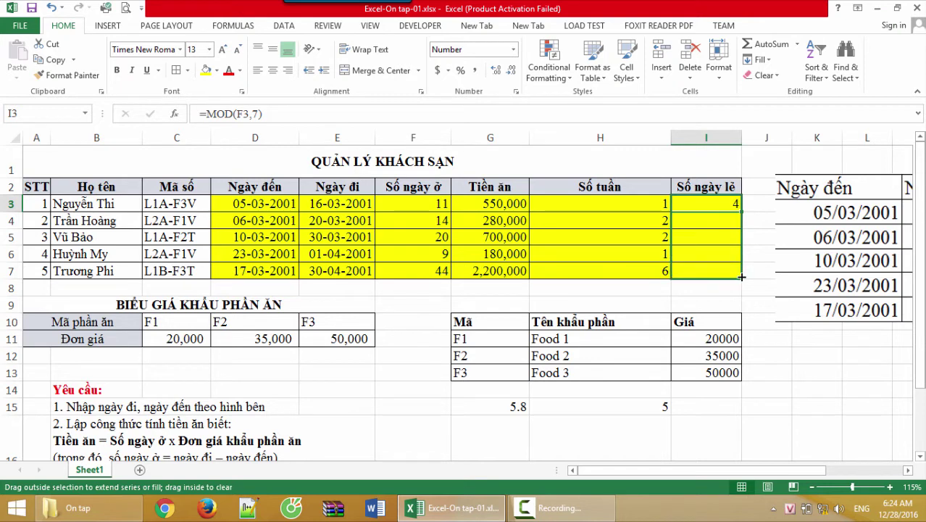
left_click(703, 273)
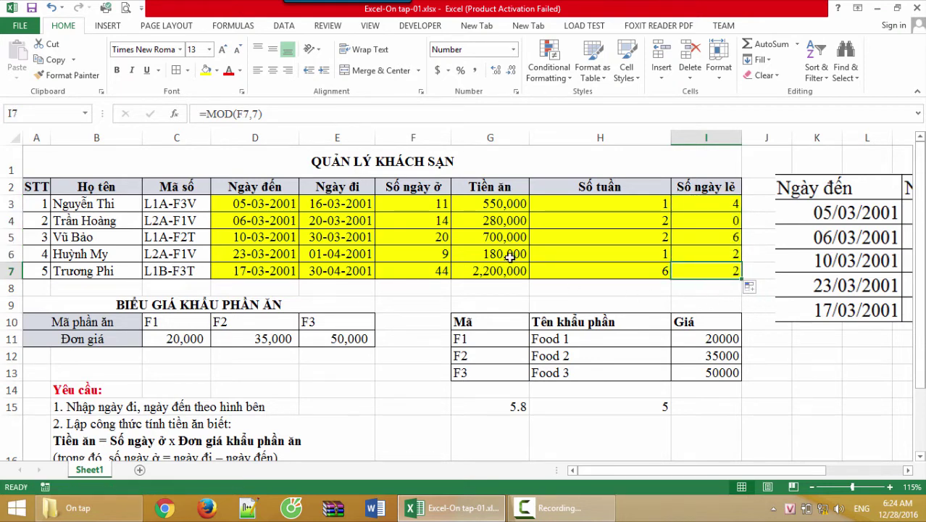
left_click(427, 222)
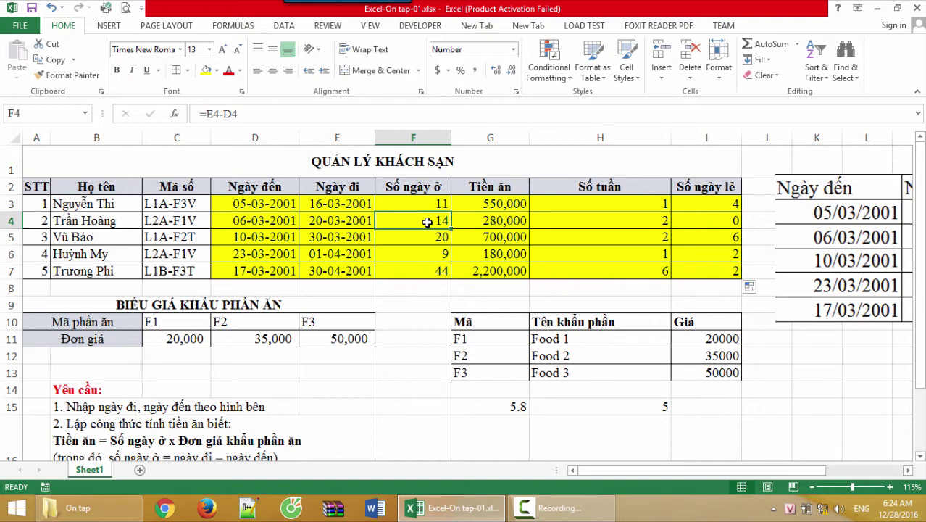
left_click(720, 221)
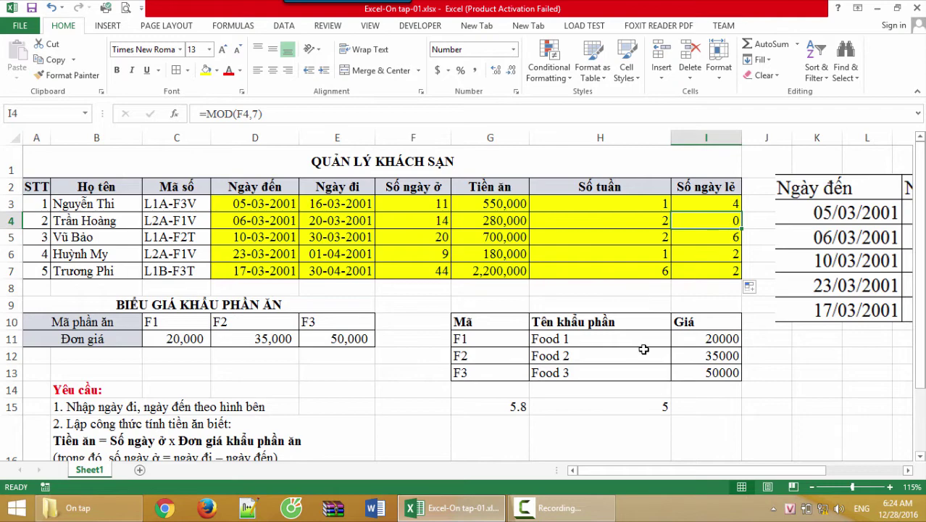
scroll(637, 350, "down", 1)
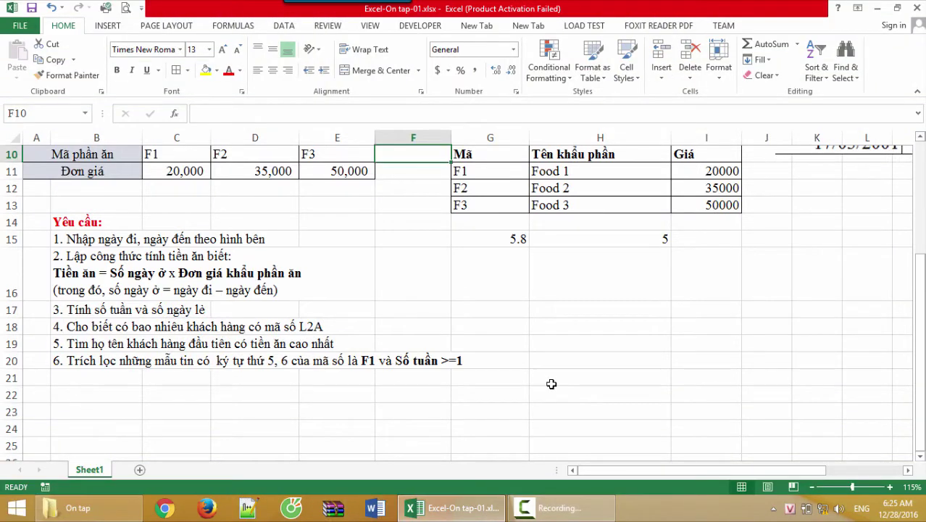
left_click(556, 383)
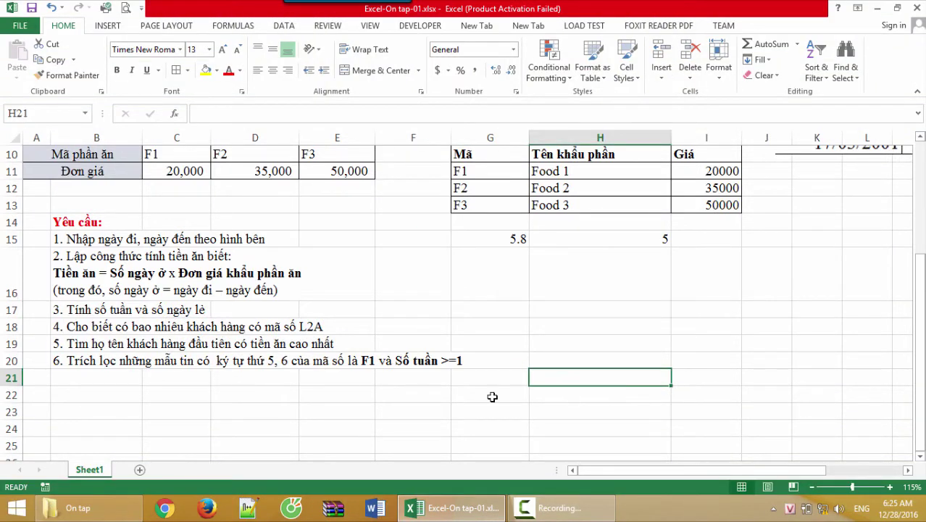
left_click(112, 327)
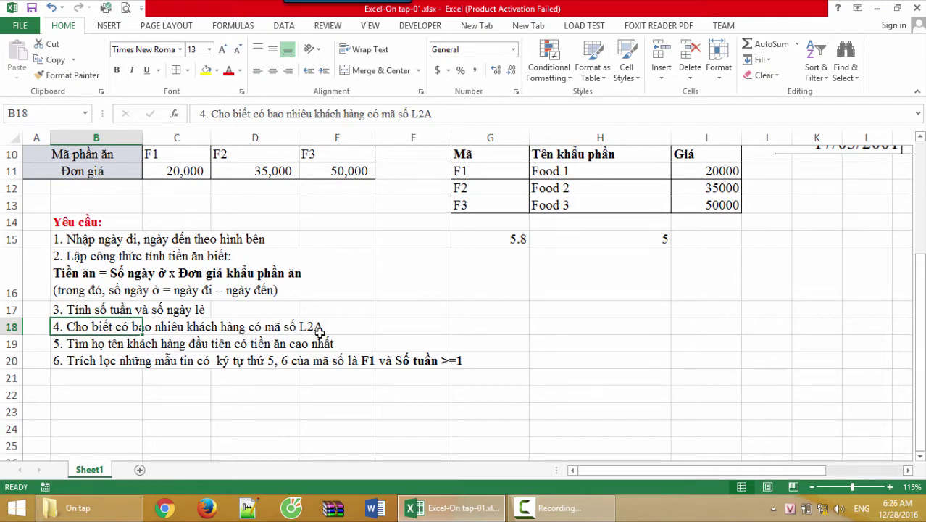
scroll(332, 363, "up", 3)
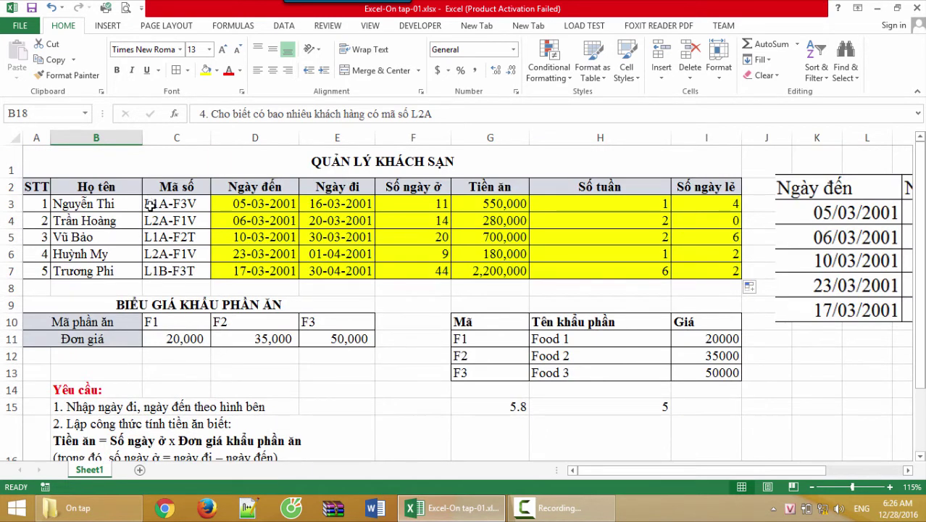
left_click_drag(159, 203, 162, 270)
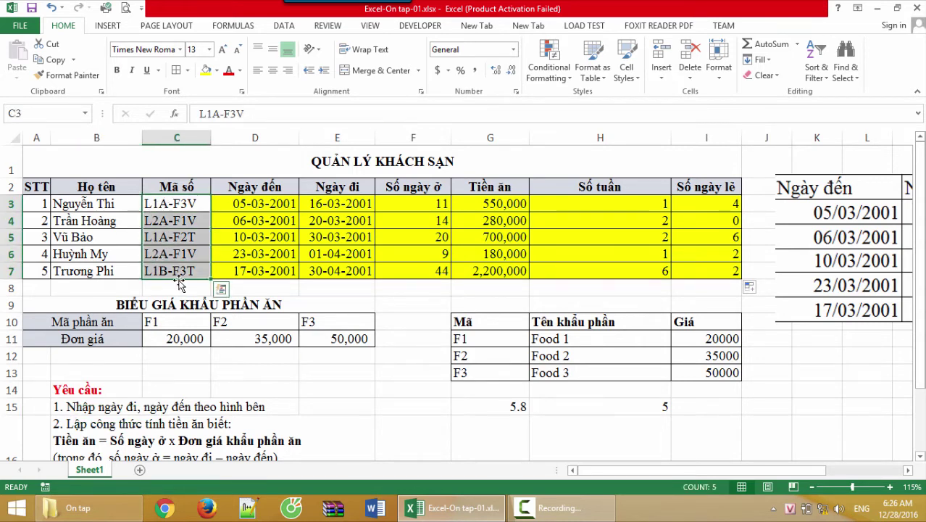
- Insert a new column C after Họ tên with the header 'Giới tính'
left_click(189, 139)
right_click(191, 141)
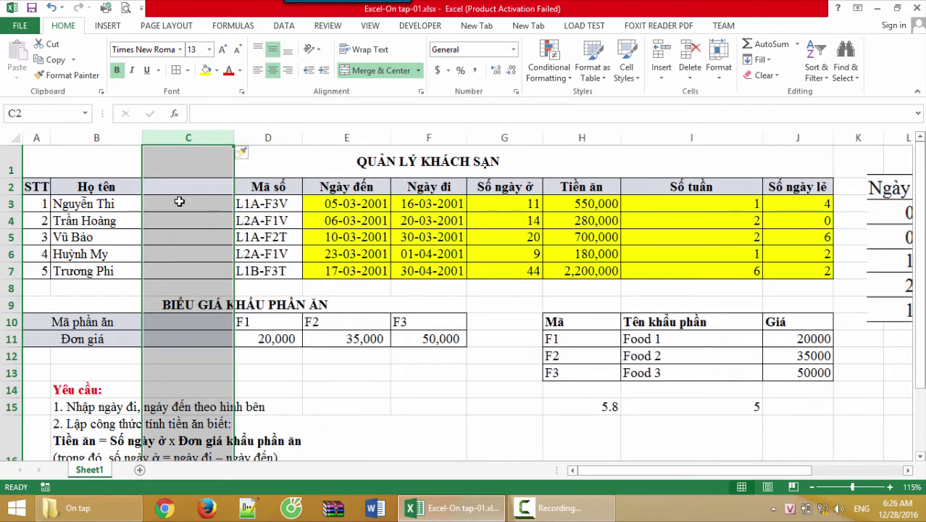
type("Giới")
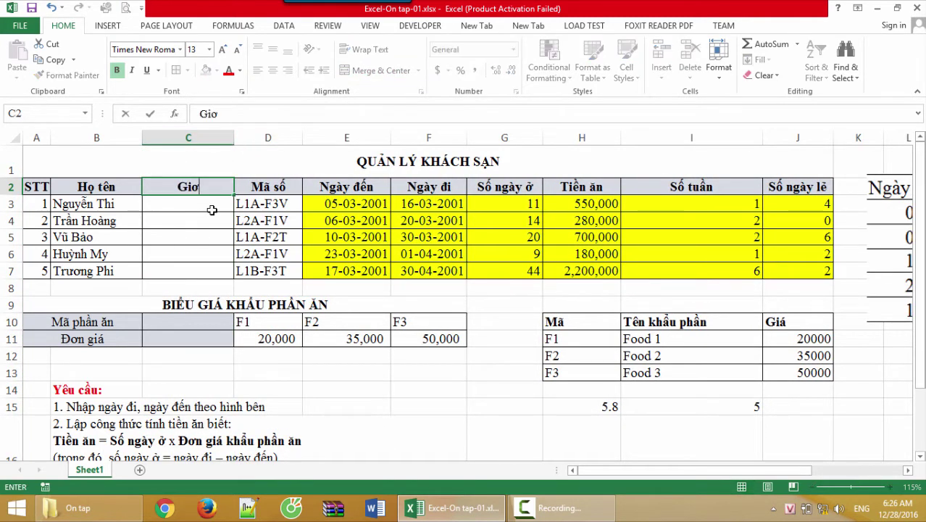
type(" ti")
type("nh")
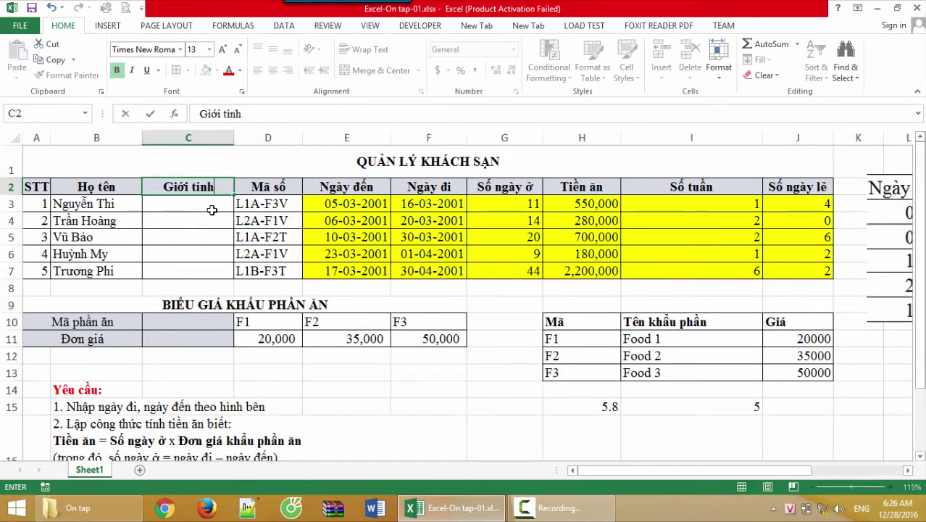
key("Return")
- Enter the genders Nữ, Nam, Nam, Nữ, Nam for the five customers in C3:C7
type("Nữ")
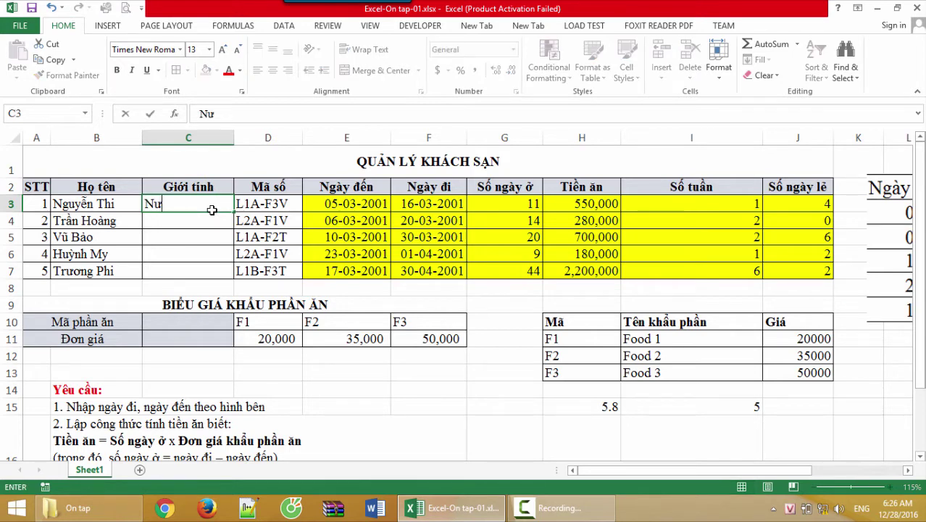
key("Return")
type("Nam")
key("Return")
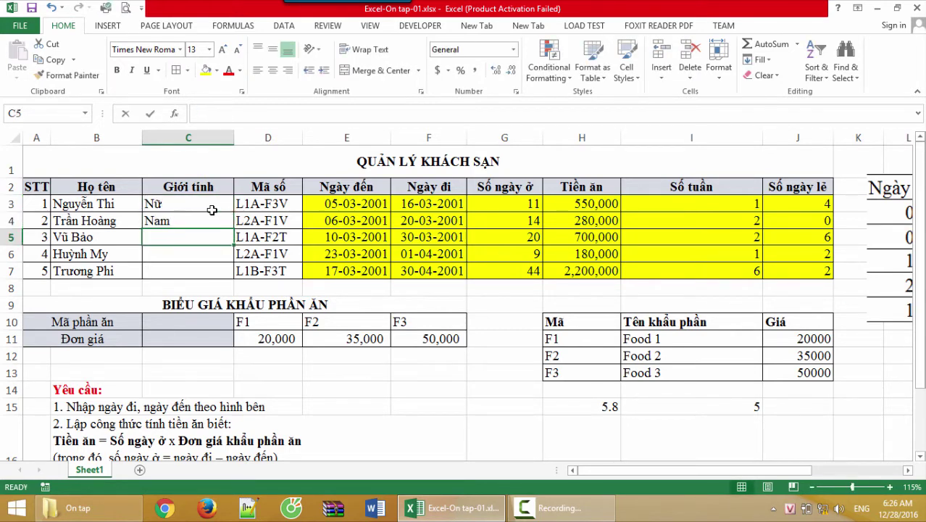
type("Nam")
key("Return")
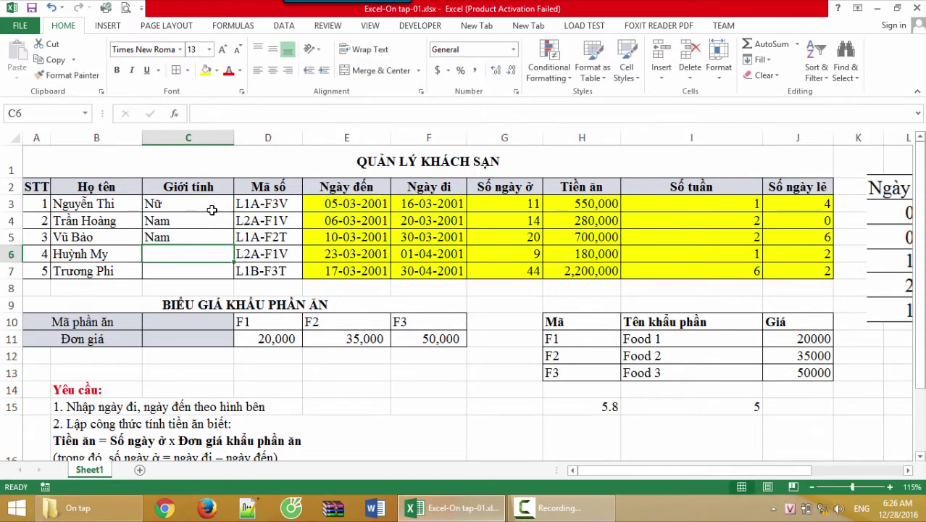
type("Nữ")
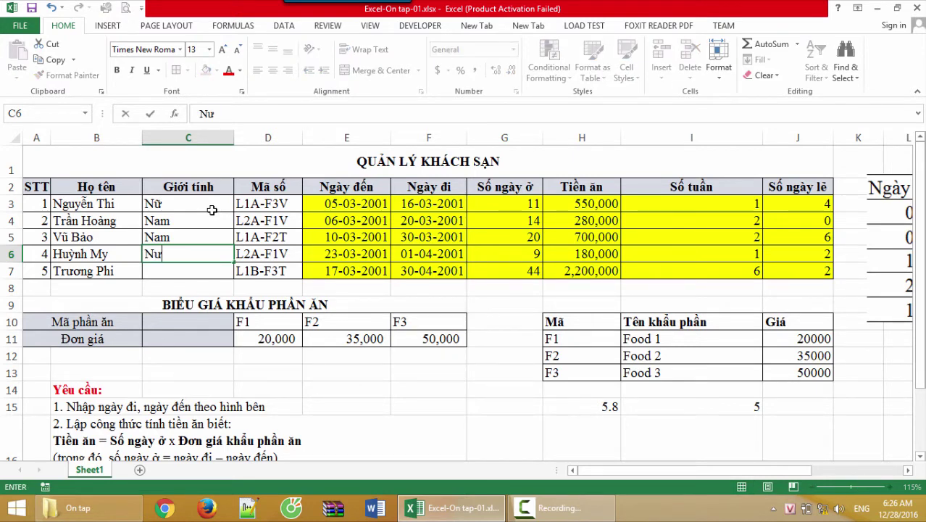
key("Return")
type("Nam")
key("Return")
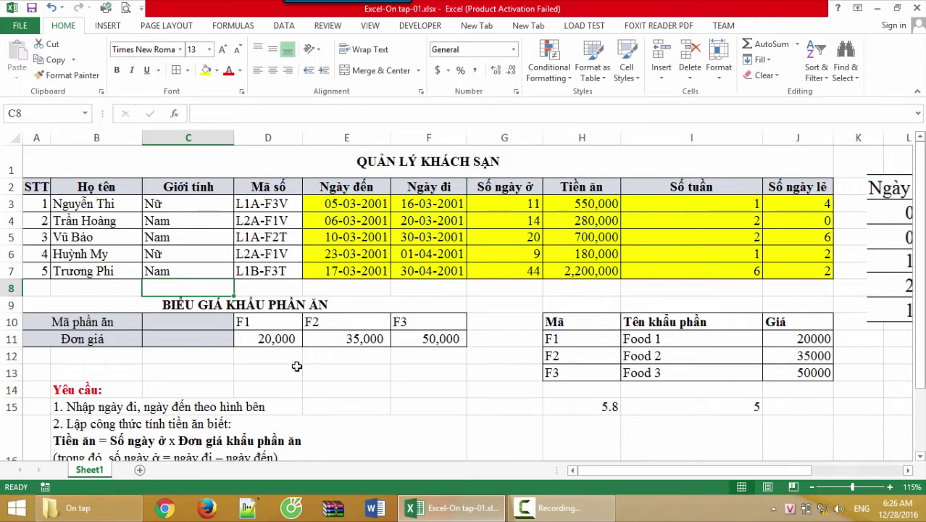
left_click(166, 364)
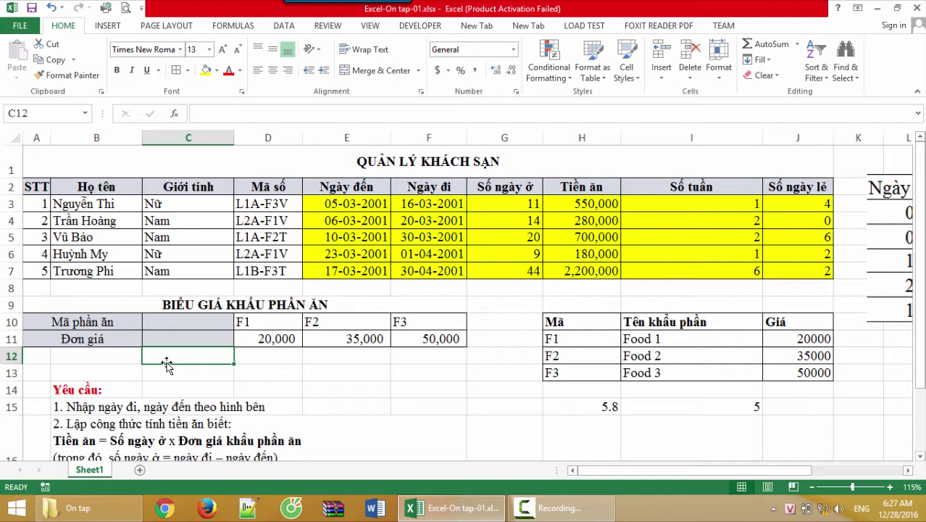
- Enter =COUNTIF(C3:C7,"nam") in C12 to count the male guests
type("=")
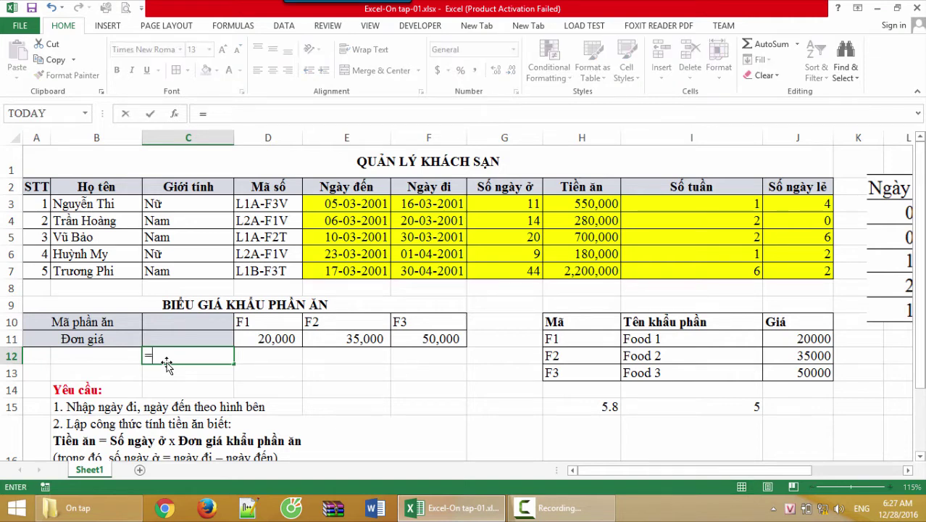
type("counti")
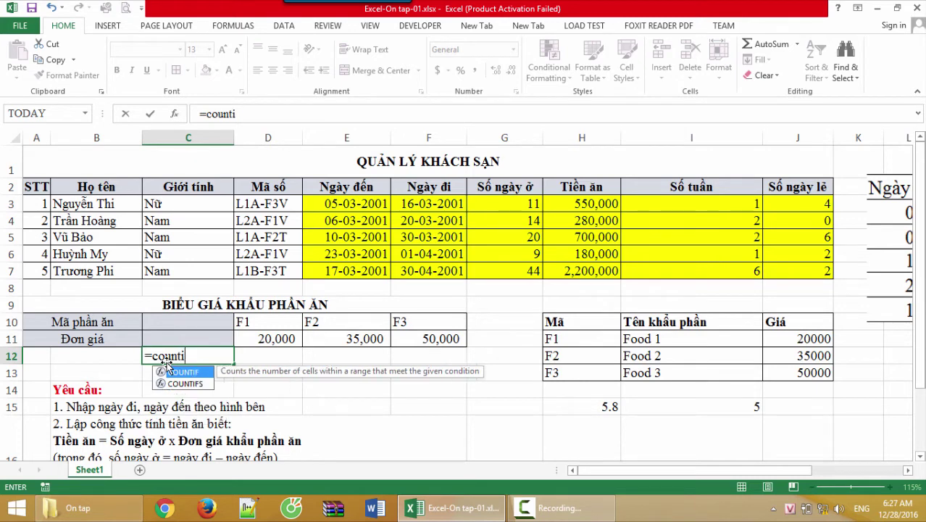
type("f(")
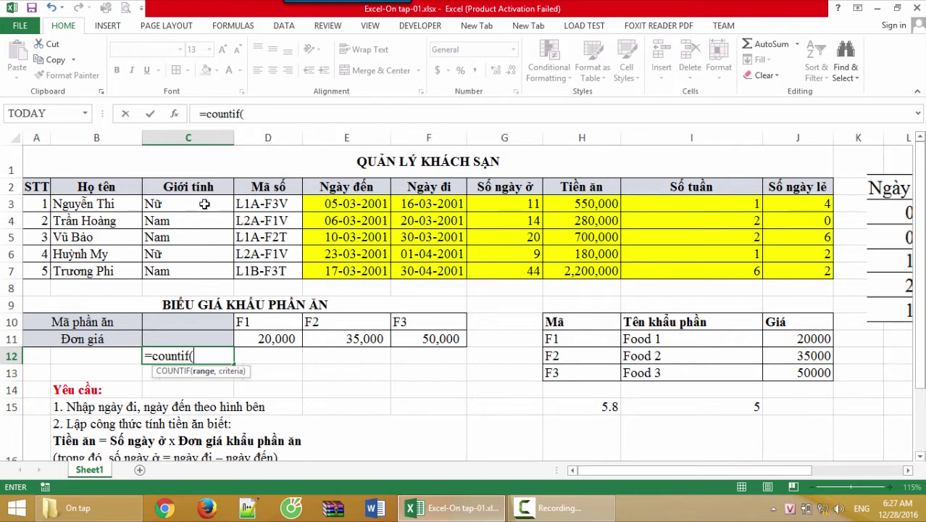
left_click_drag(204, 204, 203, 274)
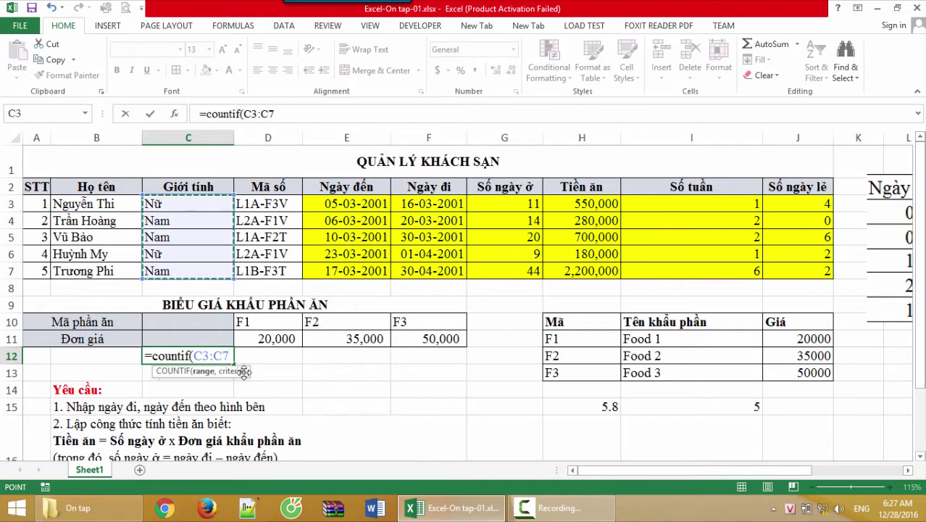
type(",")
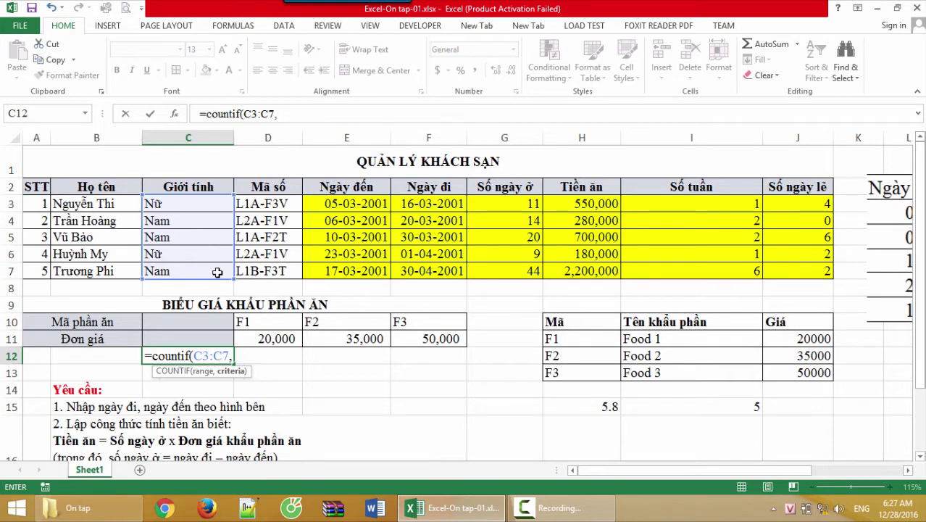
type("\"Na")
key("BackSpace")
key("BackSpace")
type("nam\"")
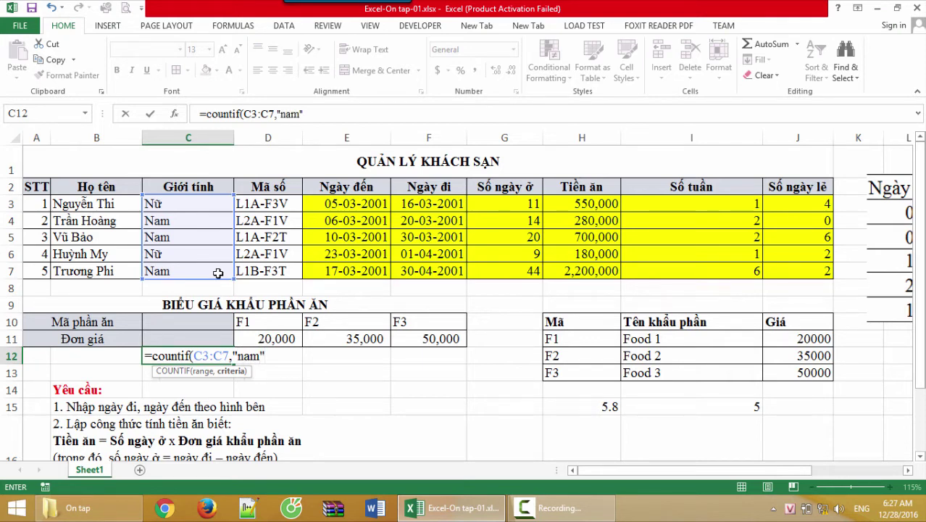
type(")")
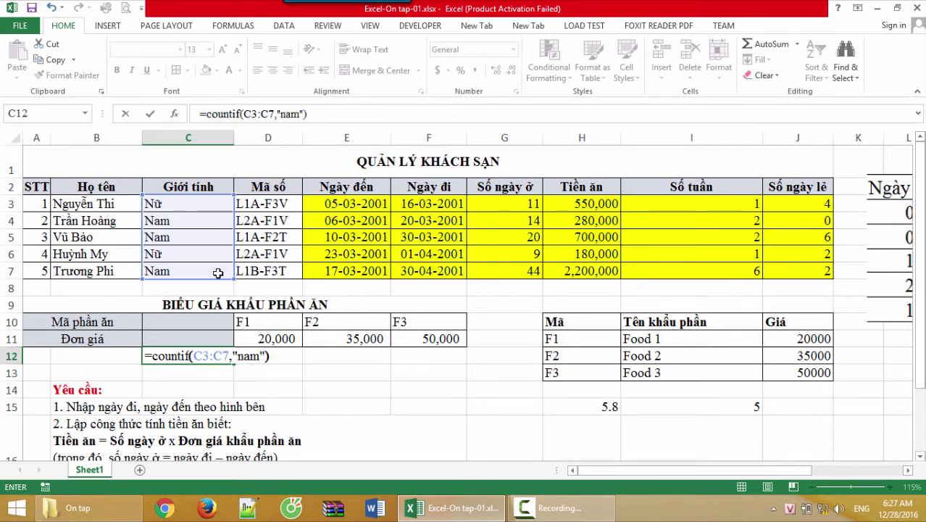
key("Return")
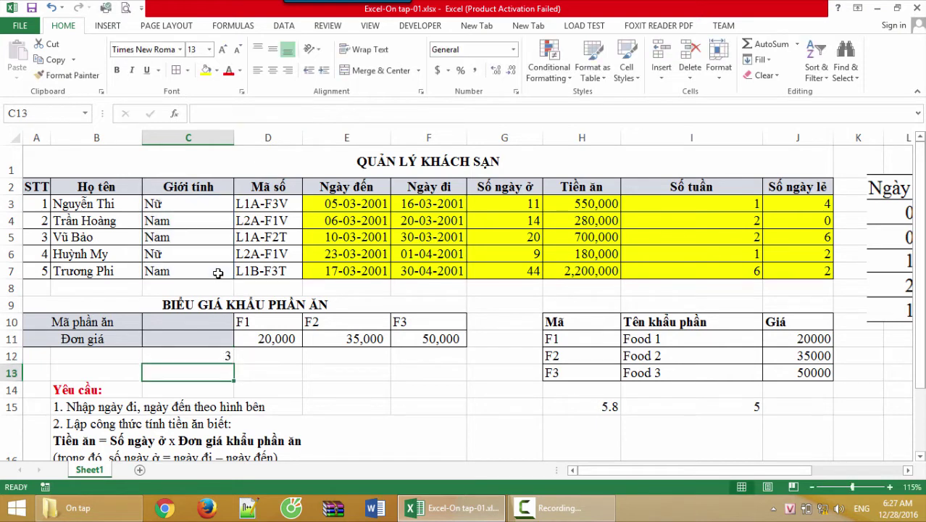
- Check C12's count of 3 against the Nam entries, then begin a COUNTIF formula in D12
left_click(222, 355)
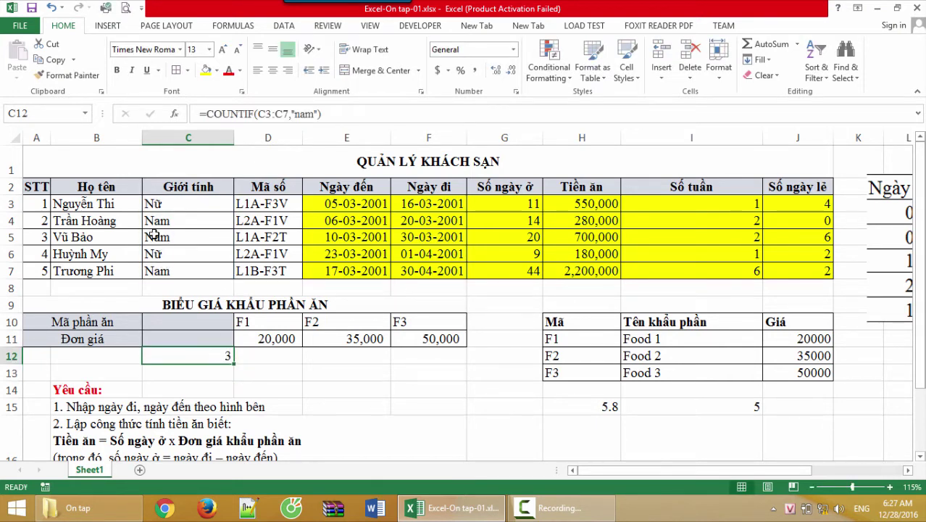
left_click(174, 220)
left_click(165, 237)
left_click(187, 272)
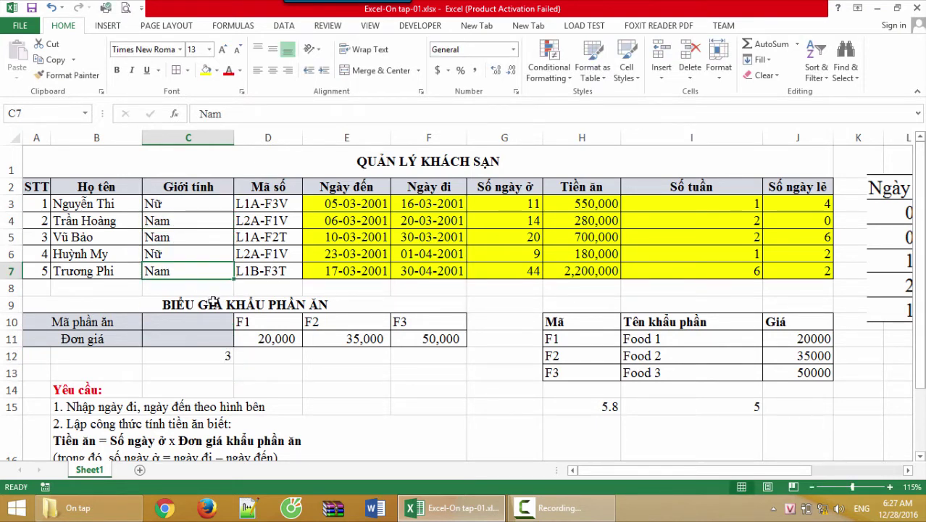
left_click(215, 358)
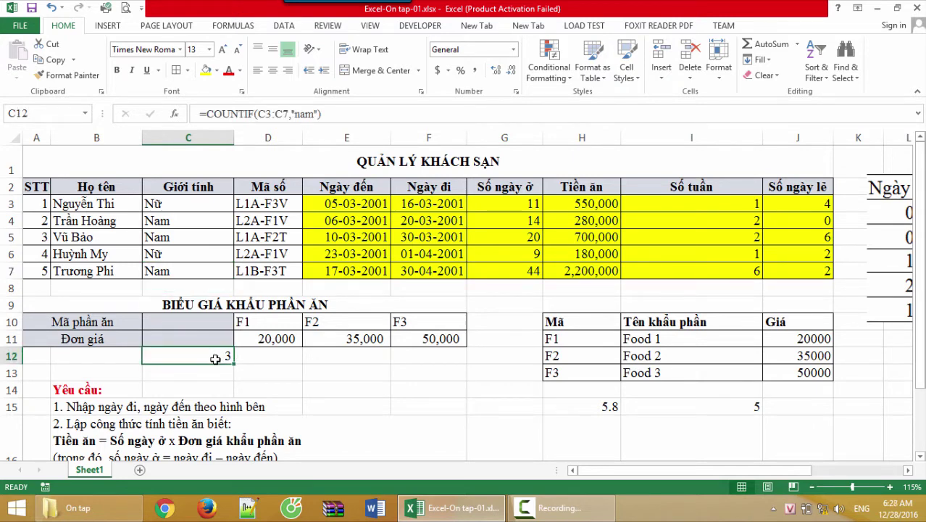
scroll(218, 362, "down", 3)
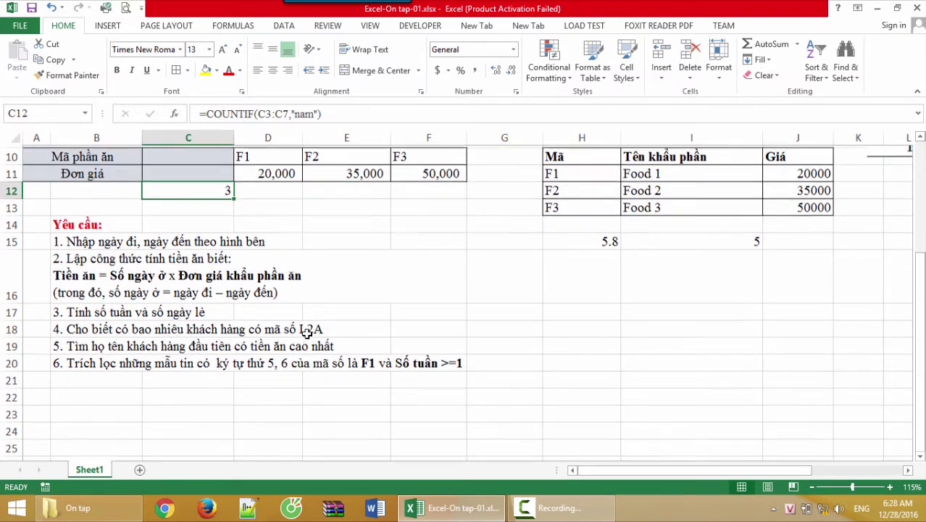
scroll(306, 332, "up", 3)
left_click(261, 203)
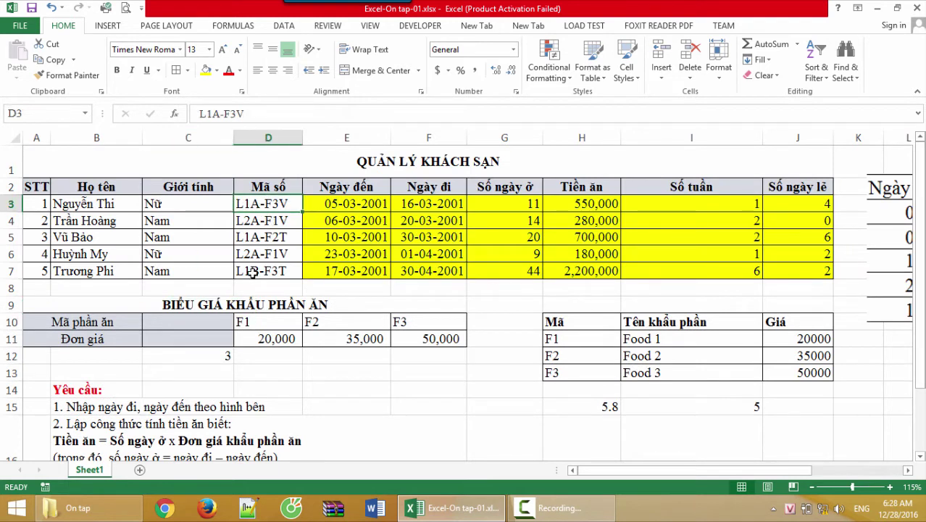
left_click(197, 359)
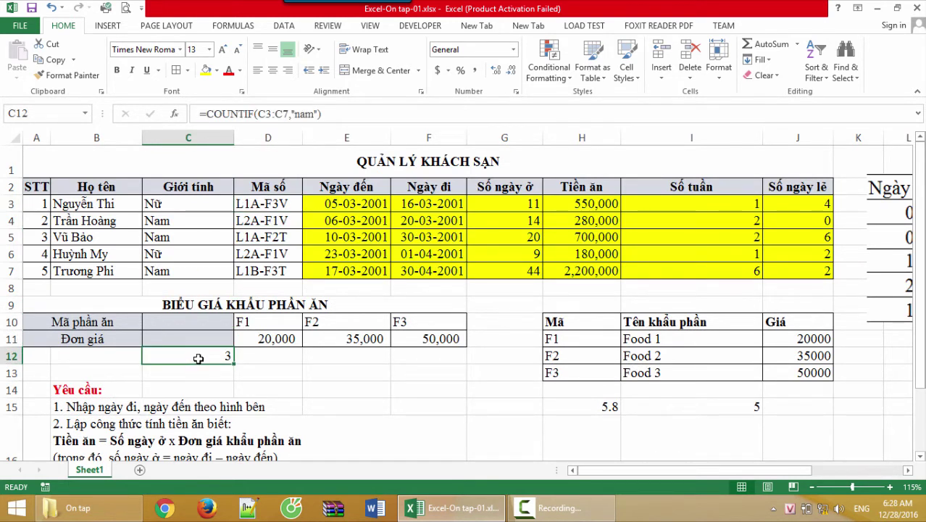
left_click(289, 360)
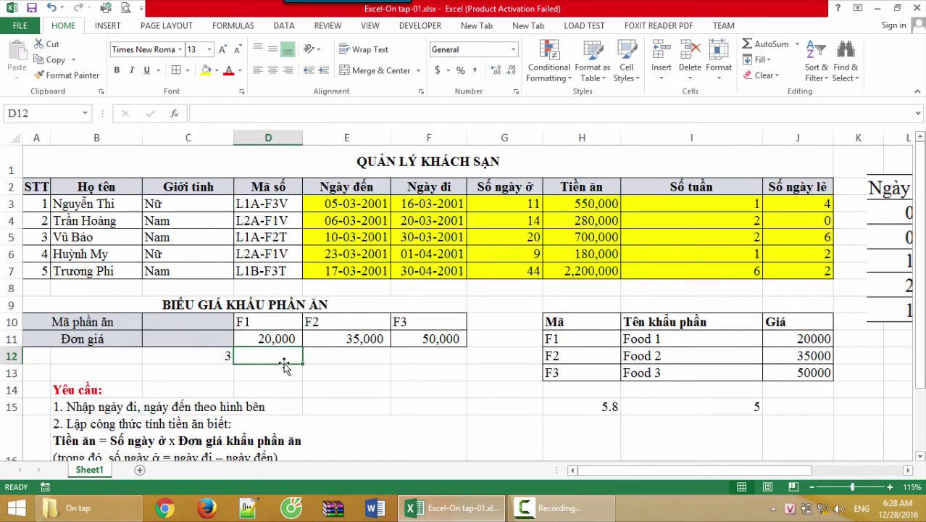
type("=c")
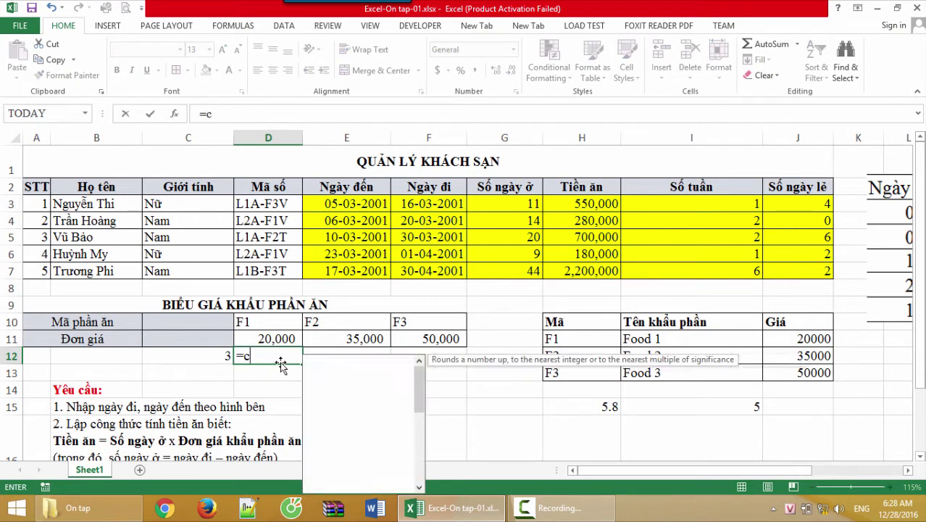
type("ountif(")
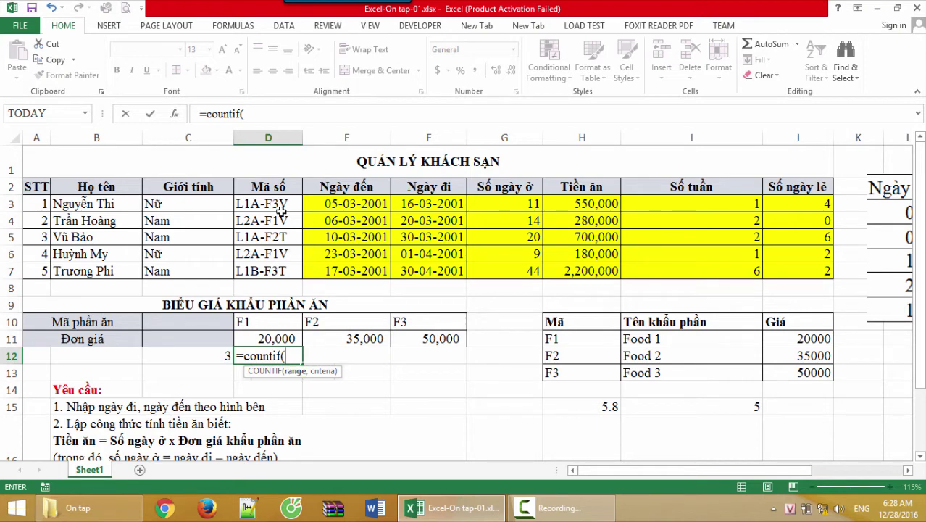
- Complete D12 as =COUNTIF(D3:D7,"L2A"), which returns 0
left_click_drag(282, 204, 287, 270)
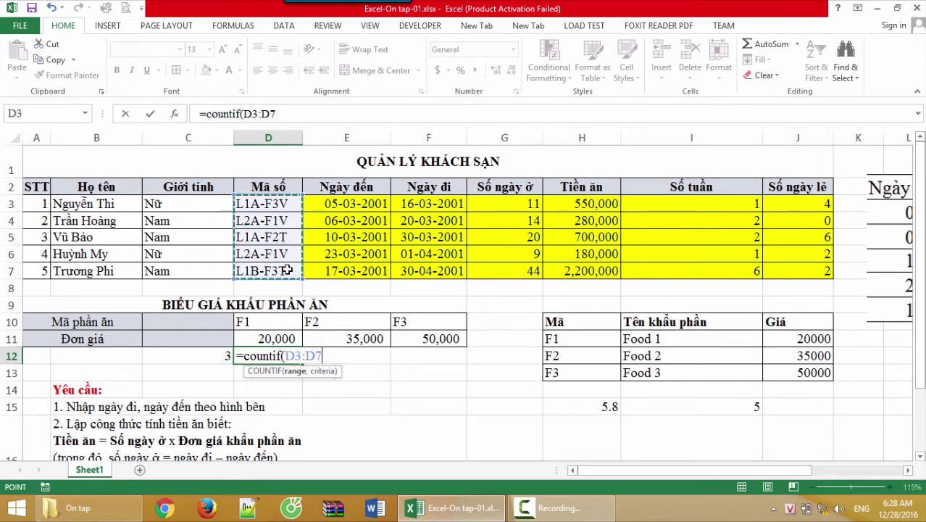
type(",")
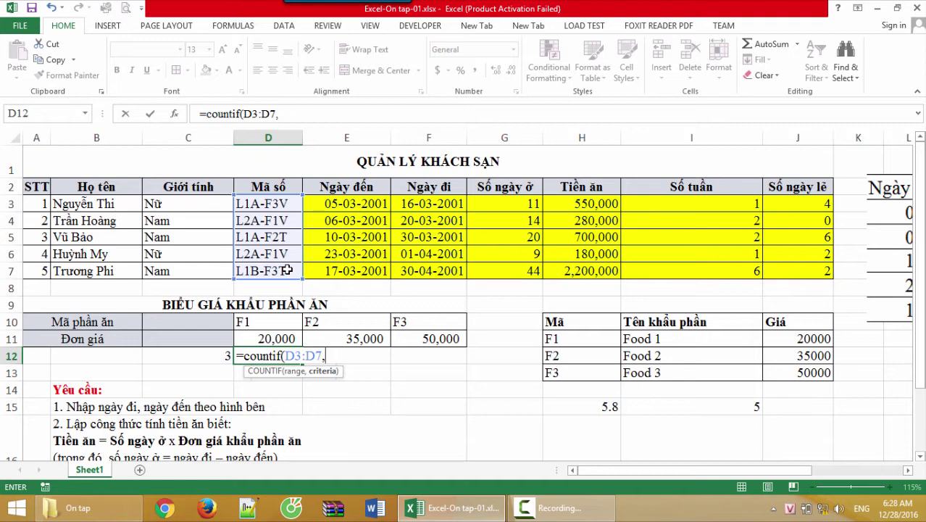
type("\"L2A")
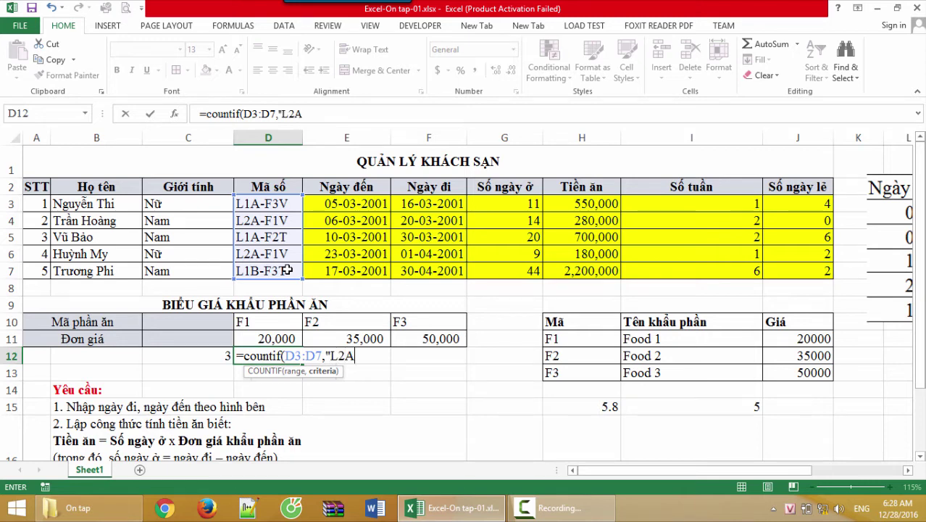
type("\"")
type(")")
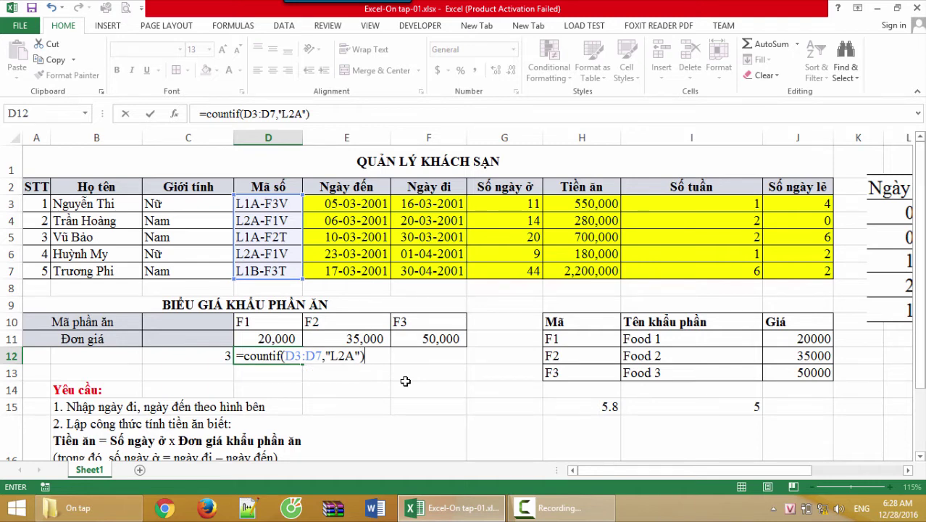
key("Return")
left_click(269, 356)
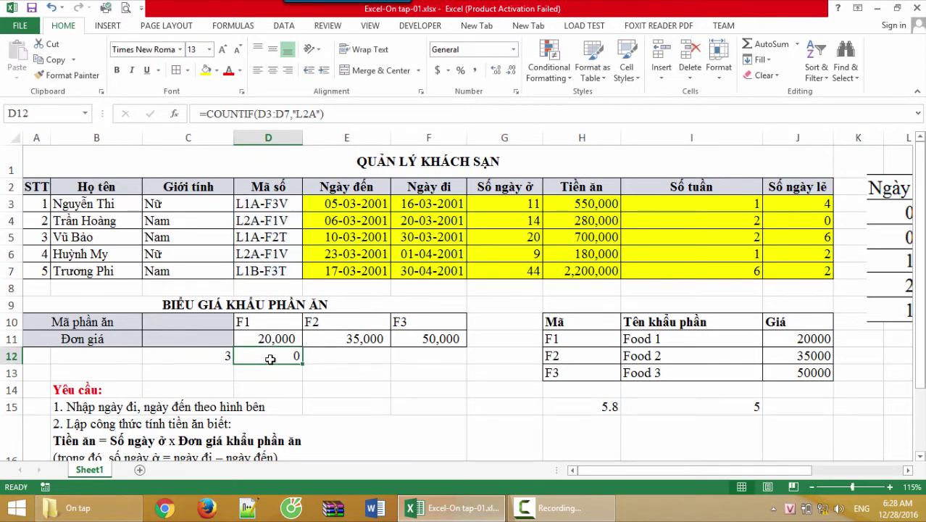
- Change D12's criterion to the wildcard "L2A*" so it counts 2 codes, checked against D4 and D6
double_click(274, 356)
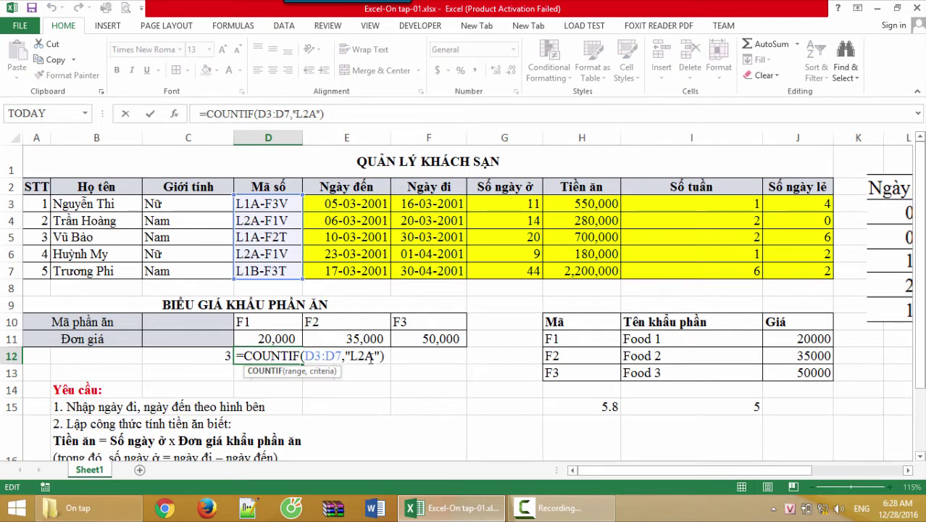
left_click(373, 356)
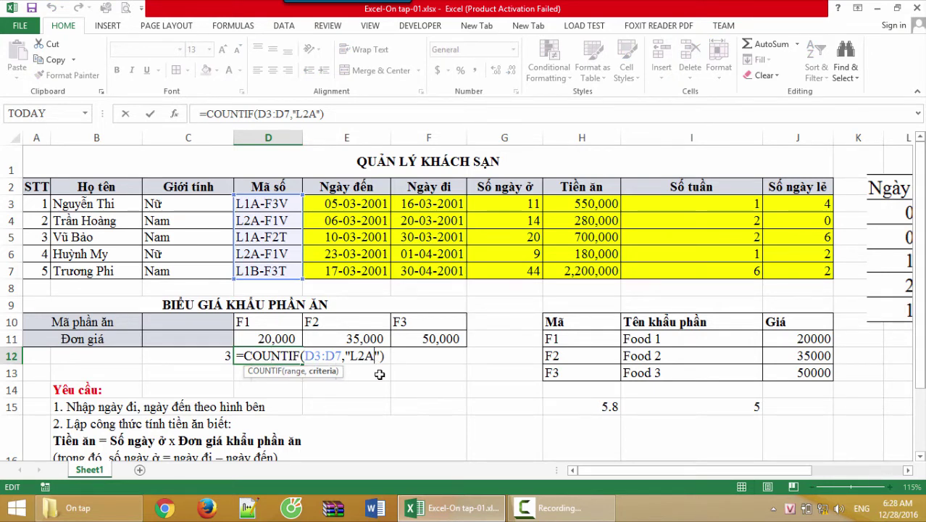
type("g")
type("ì gì đó")
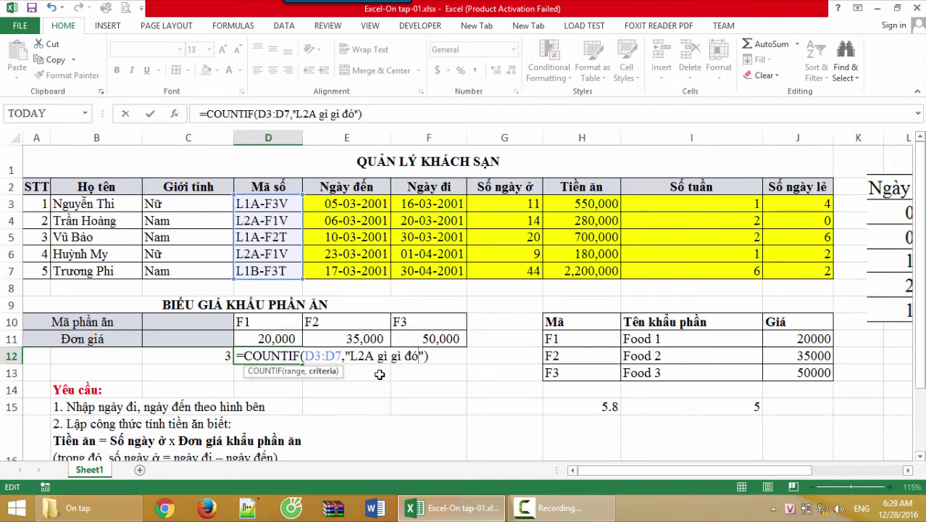
key("BackSpace")
key("BackSpace")
key("BackSpace")
key("BackSpace")
key("BackSpace")
key("BackSpace")
key("BackSpace")
key("BackSpace")
key("BackSpace")
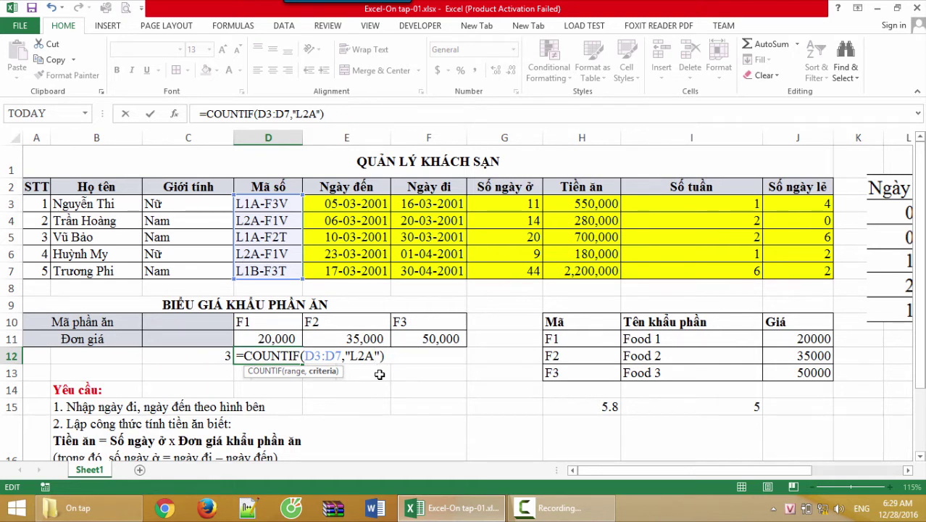
type("*")
key("Return")
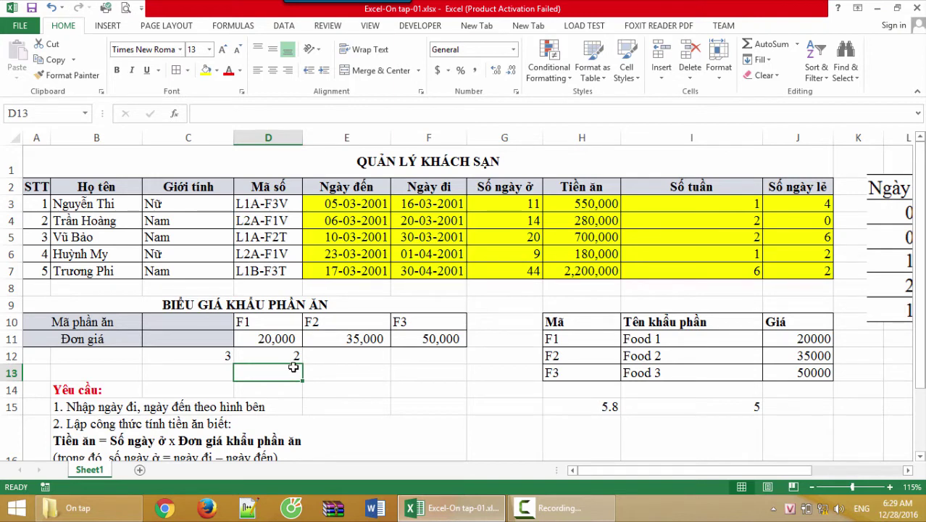
left_click(286, 353)
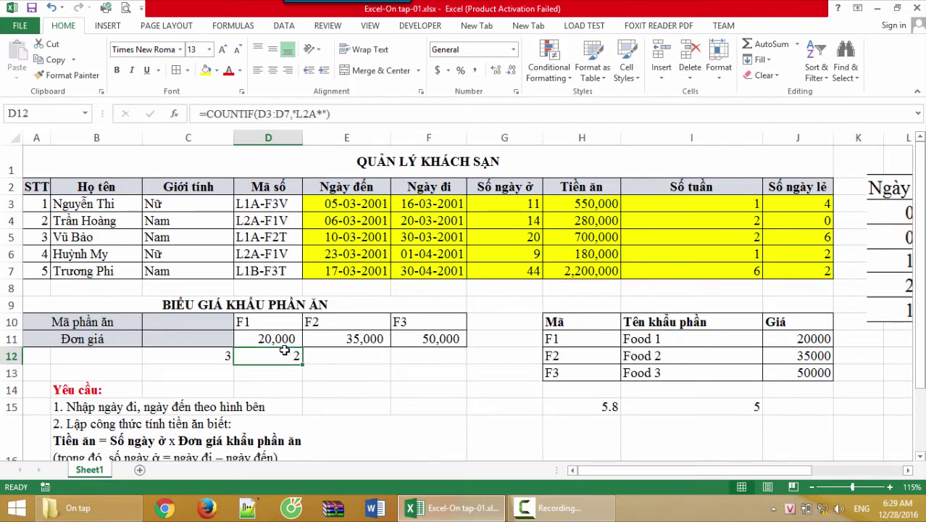
left_click(253, 223)
left_click(251, 254)
left_click(296, 355)
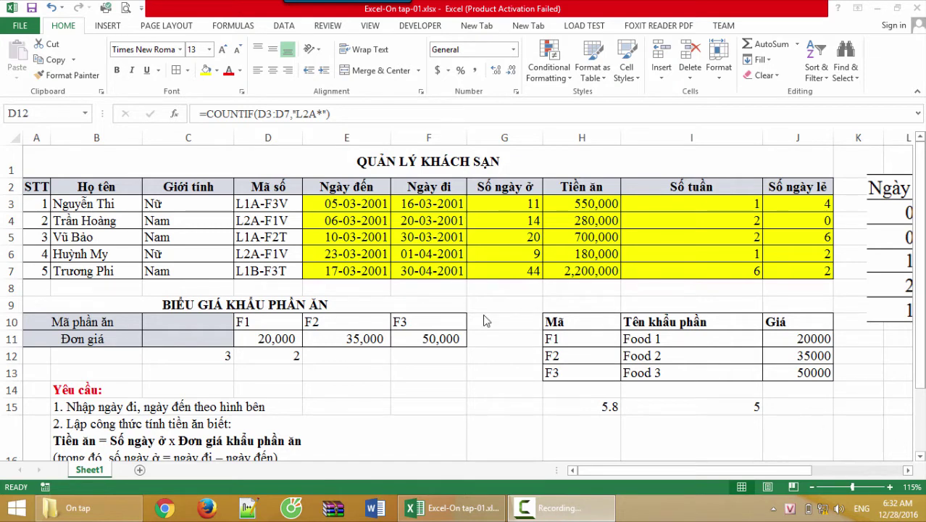
- Type the note 'Đếm số kh có ký tự thứ 2, 3 của mã số là 1A' into D13
left_click(271, 374)
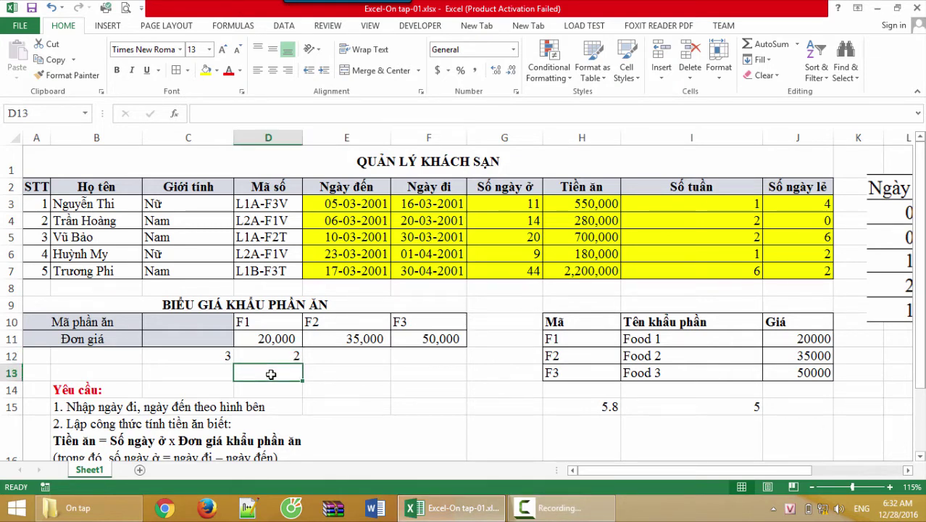
type("Đếm s")
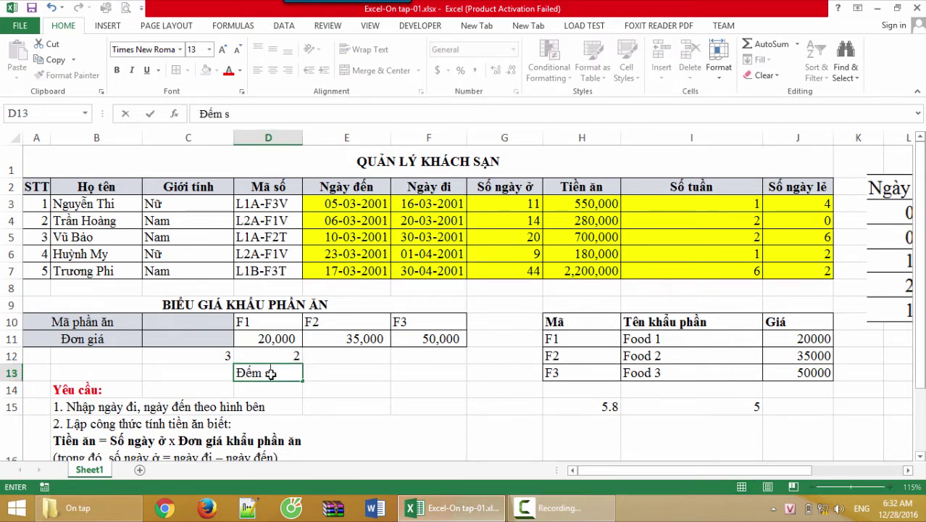
type("ố kh")
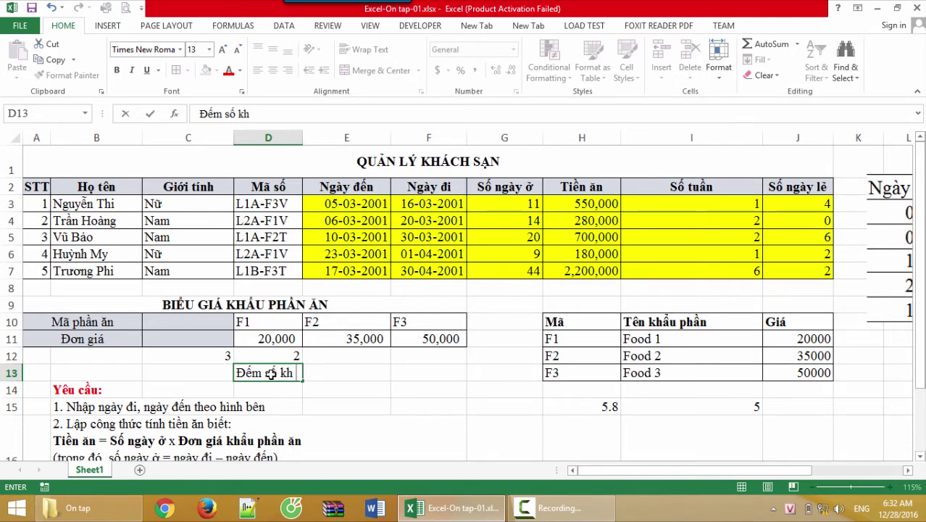
type(" cos")
type(" k")
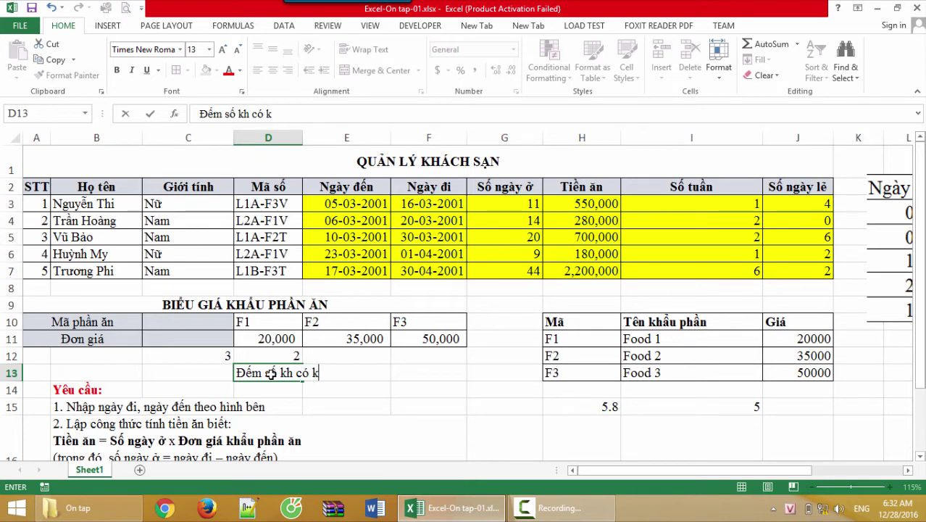
type("ý tự thuws")
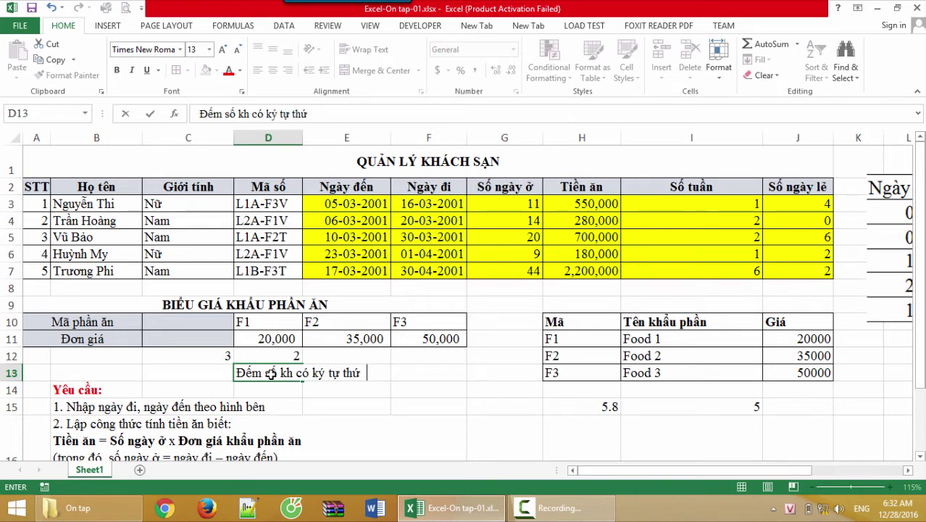
type("  2, 3 cua")
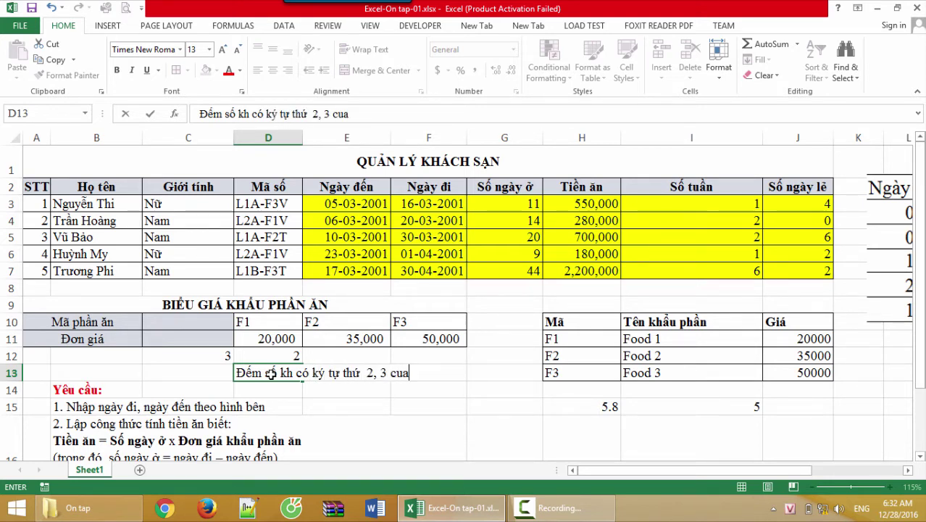
type("r max soos laf")
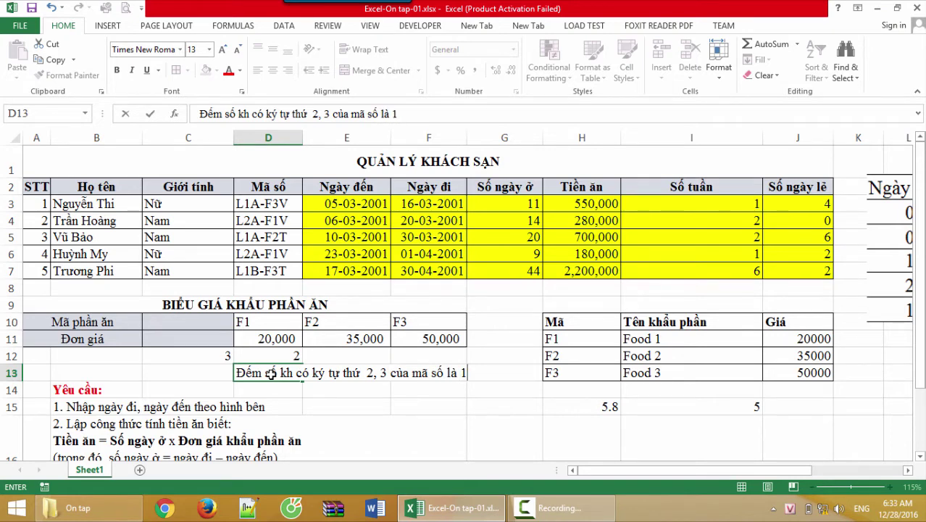
type("A")
key("Return")
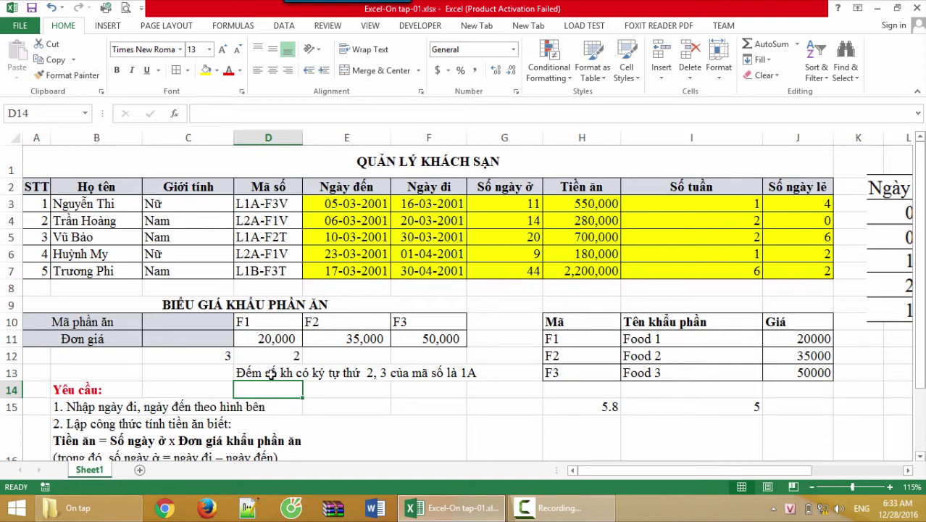
left_click(266, 375)
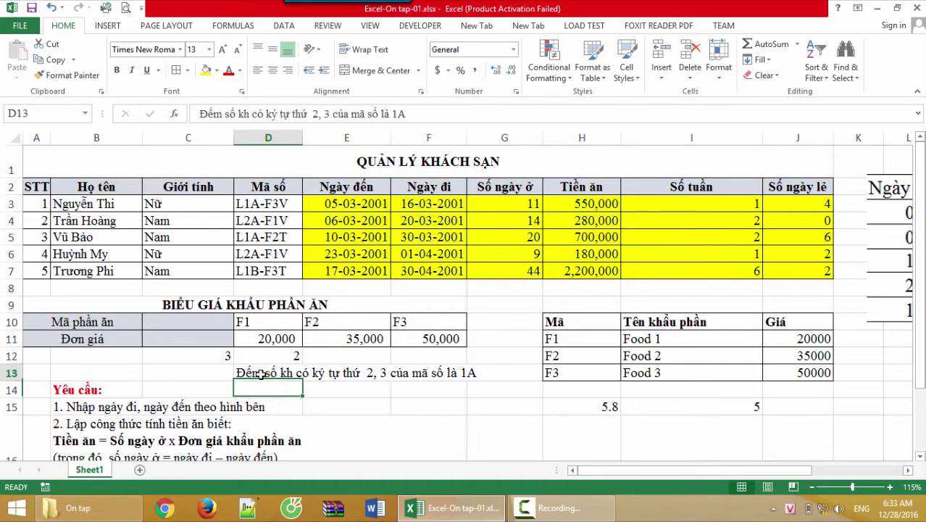
left_click(348, 359)
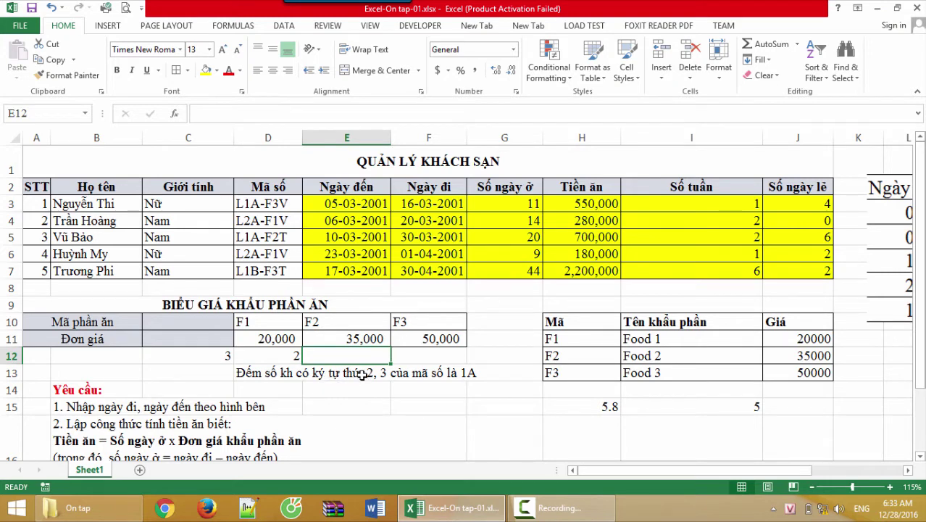
- Enter =COUNTIF(D3:D7,"?1A*") in E12, returning 2, and verify against the codes in D3 and D5
type("=countif")
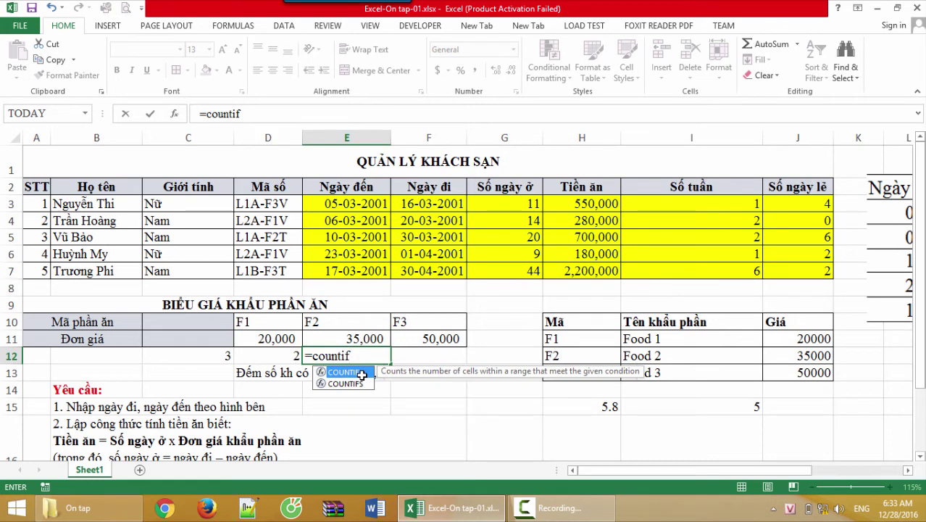
type("(")
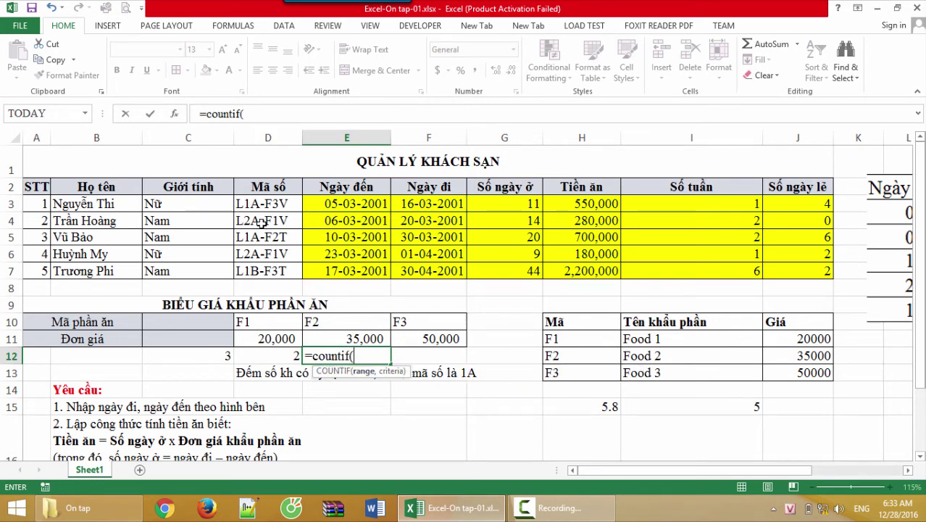
left_click_drag(265, 206, 262, 271)
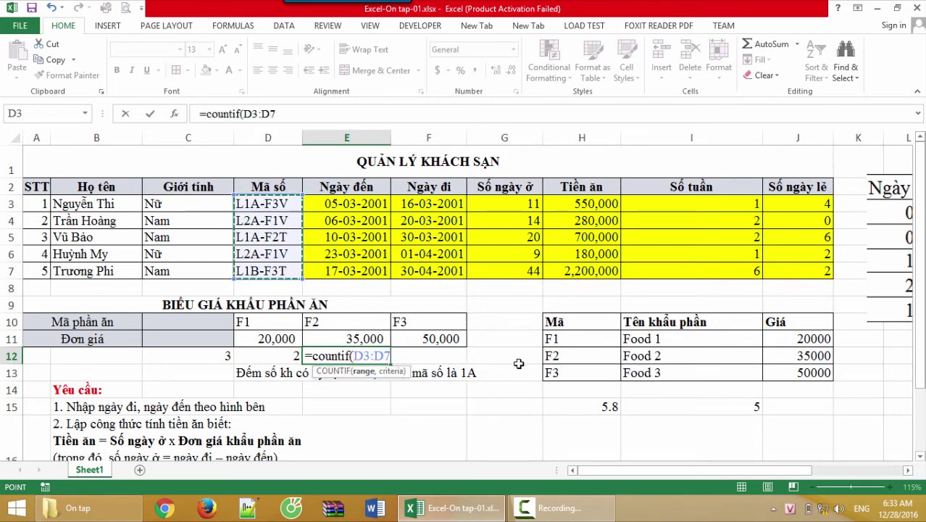
type(",")
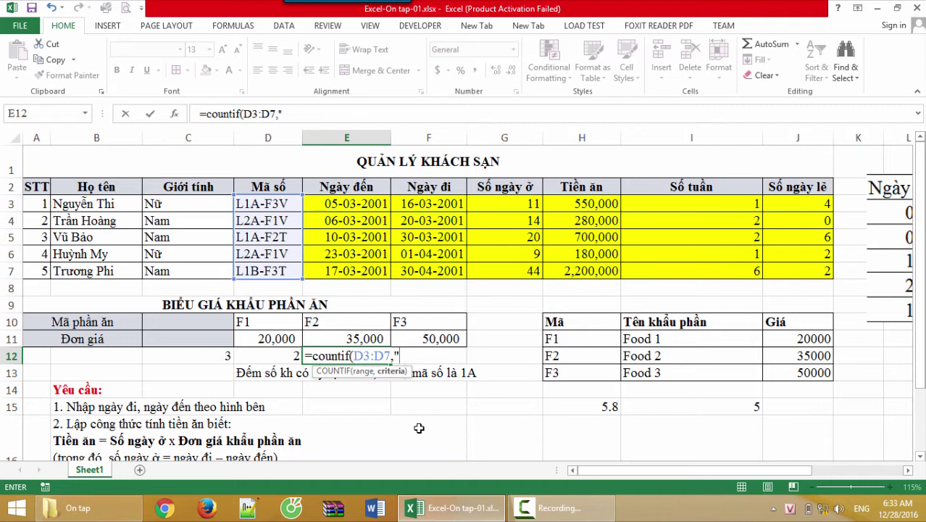
type("?1")
type("A*")
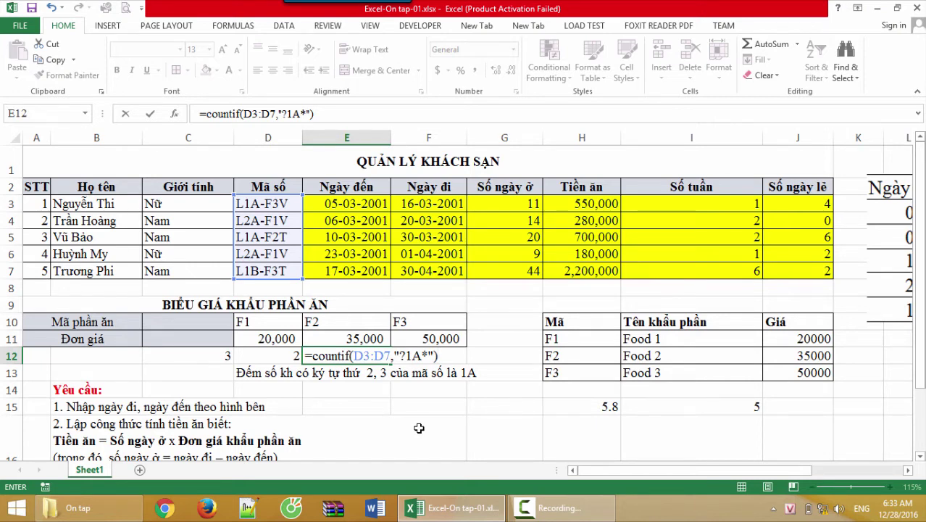
left_click(400, 355)
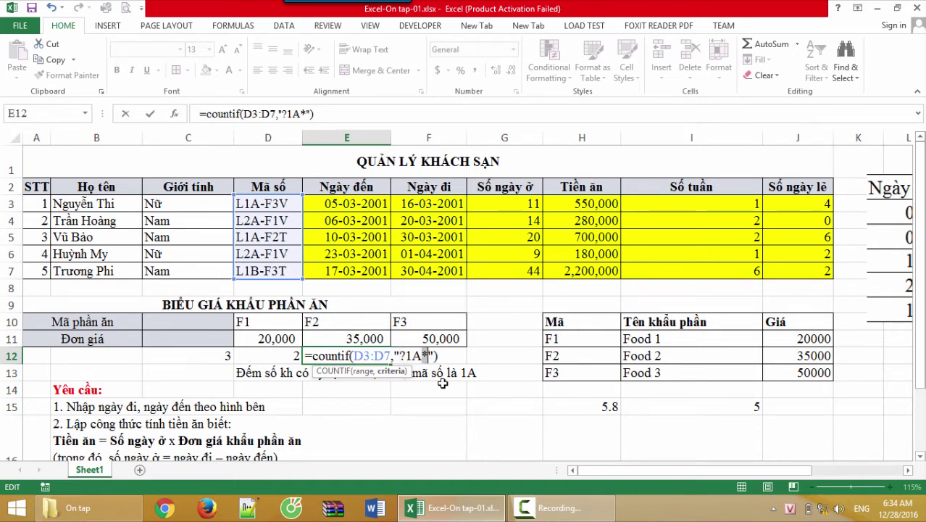
left_click(444, 355)
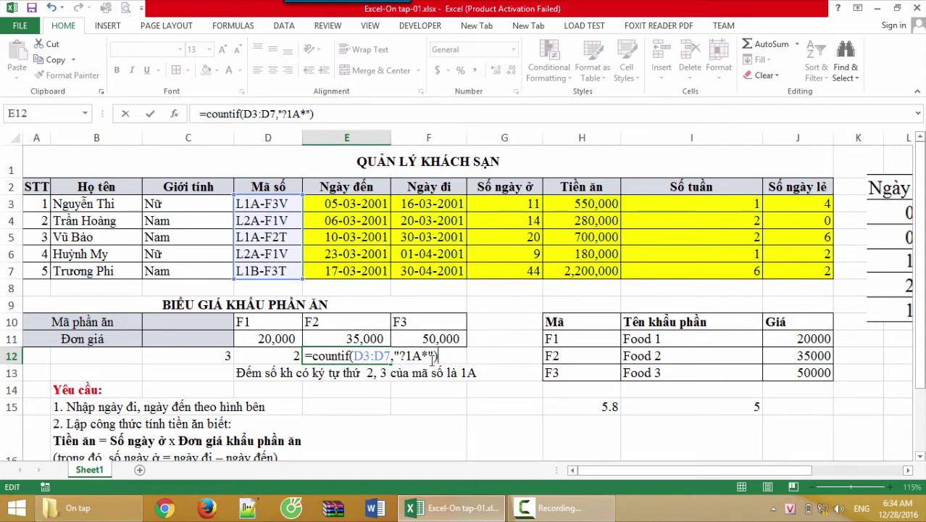
key("Return")
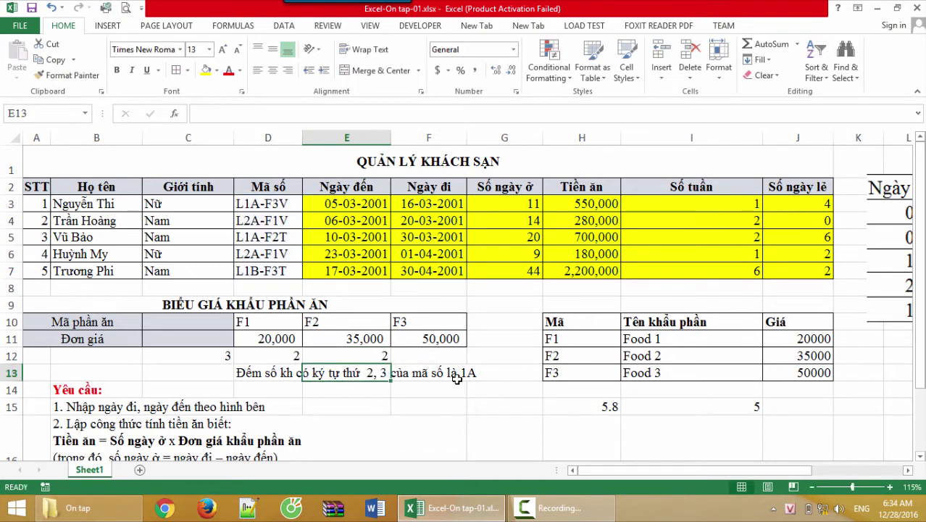
left_click(351, 355)
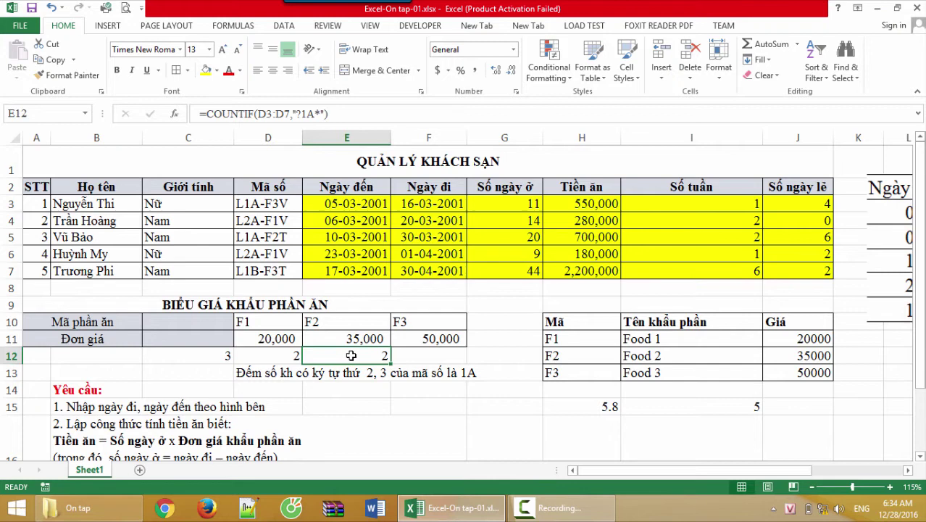
left_click(254, 206)
left_click(261, 239)
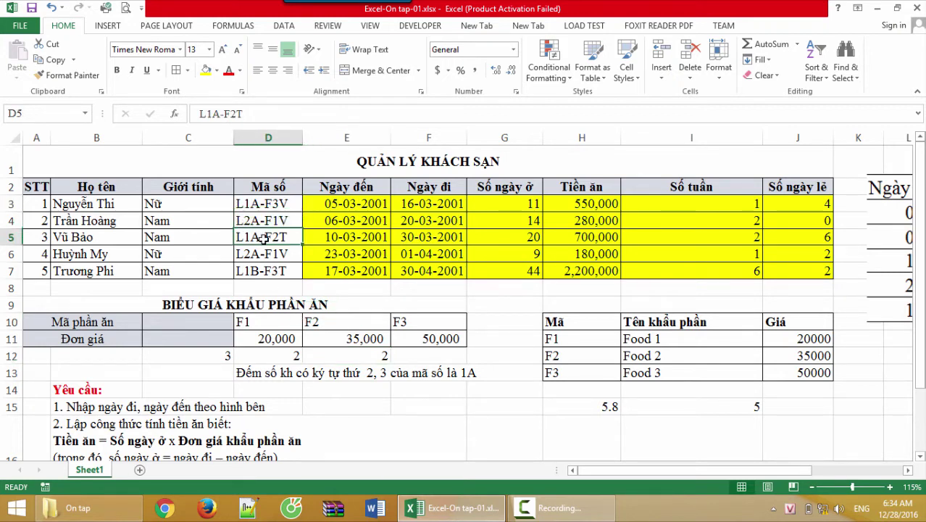
left_click(338, 356)
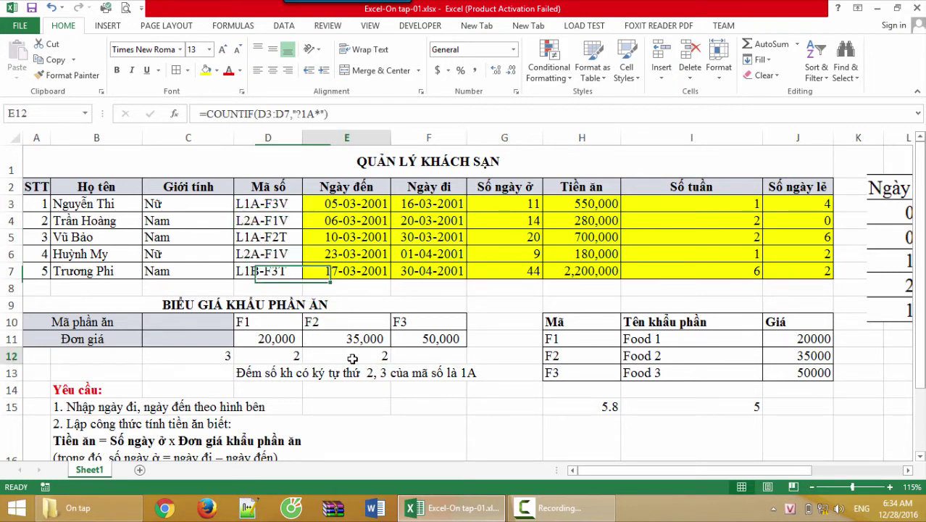
left_click(274, 389)
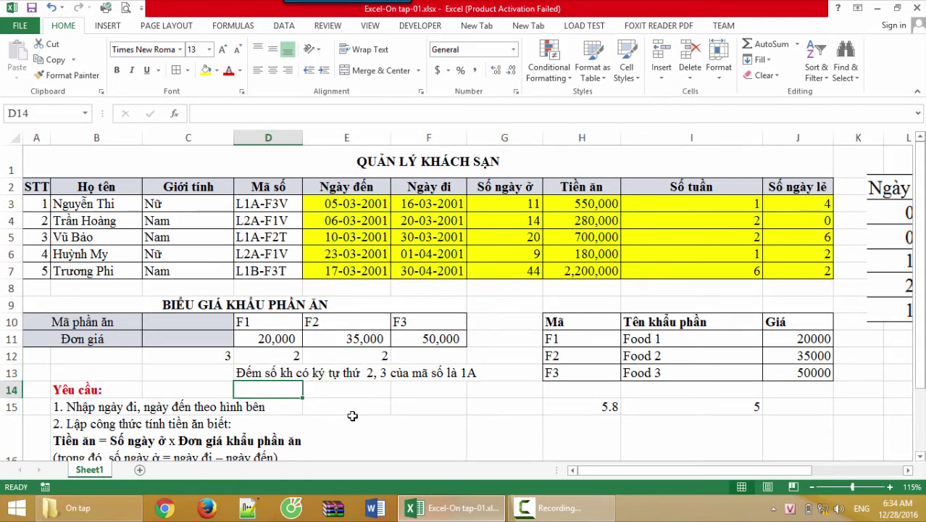
- Note in D14–E14 that * replaces zero or more arbitrary characters
type("*")
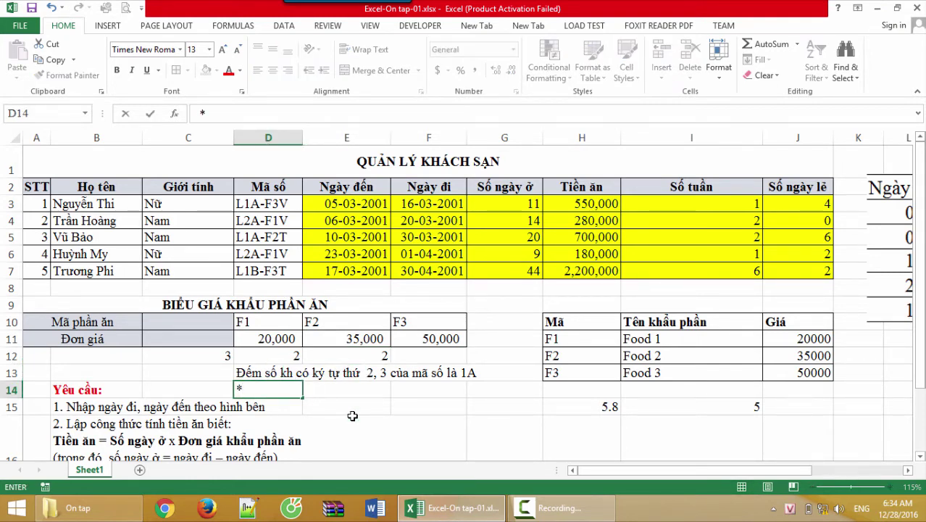
key("Tab")
type("Thay thê")
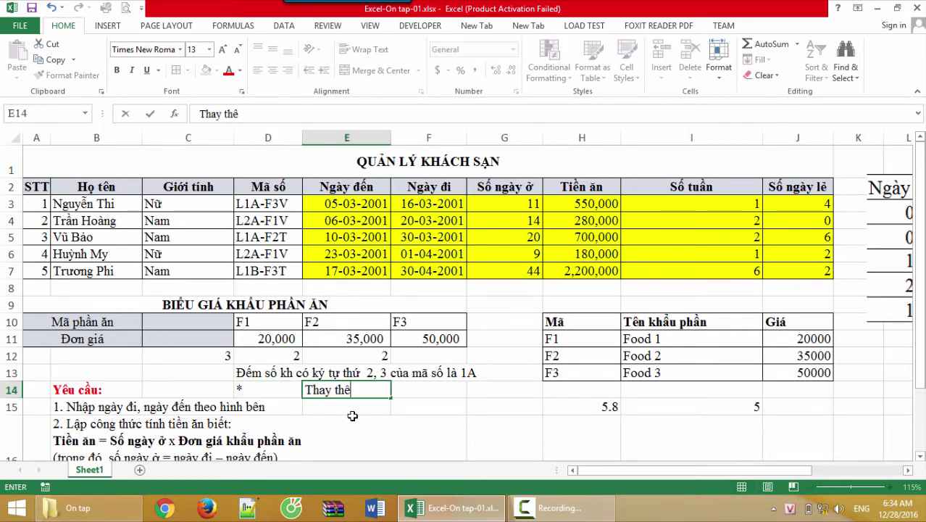
key("BackSpace")
type("ế cho không")
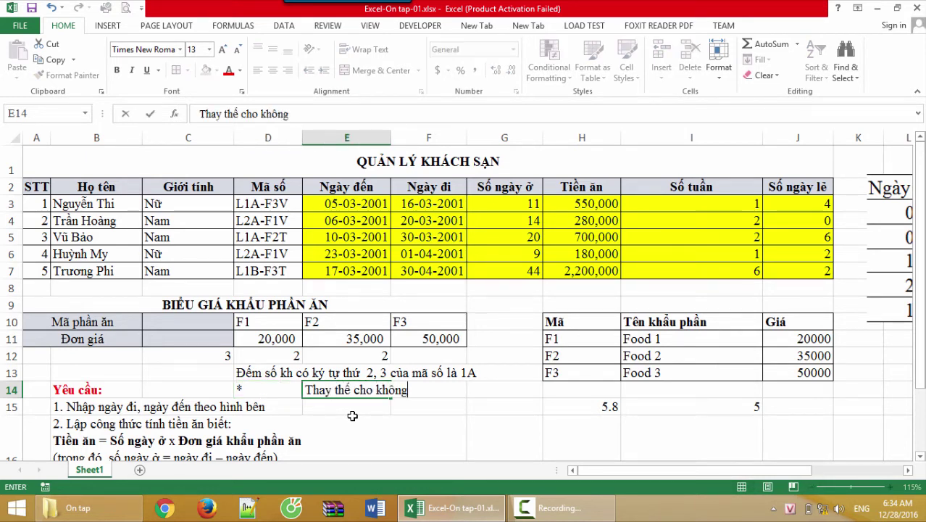
type(" hoặc nhiều ky")
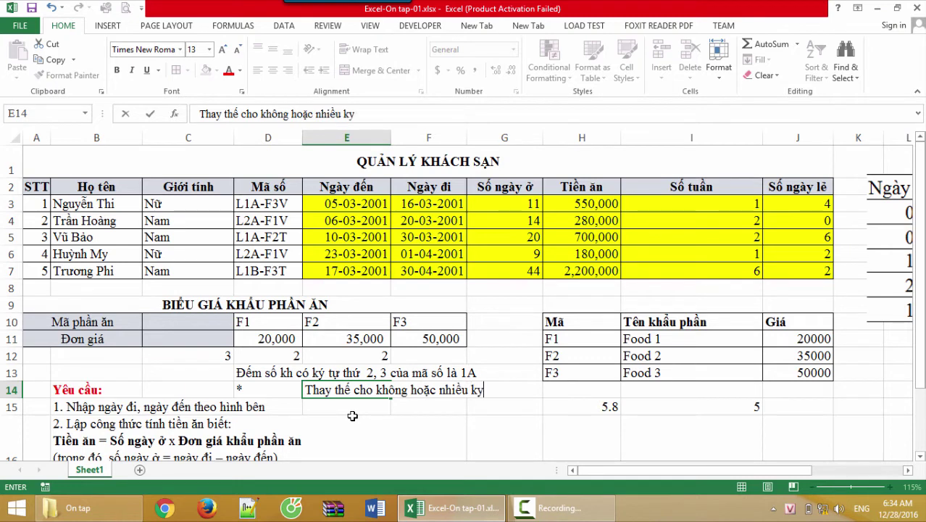
key("BackSpace")
type("ự baất k")
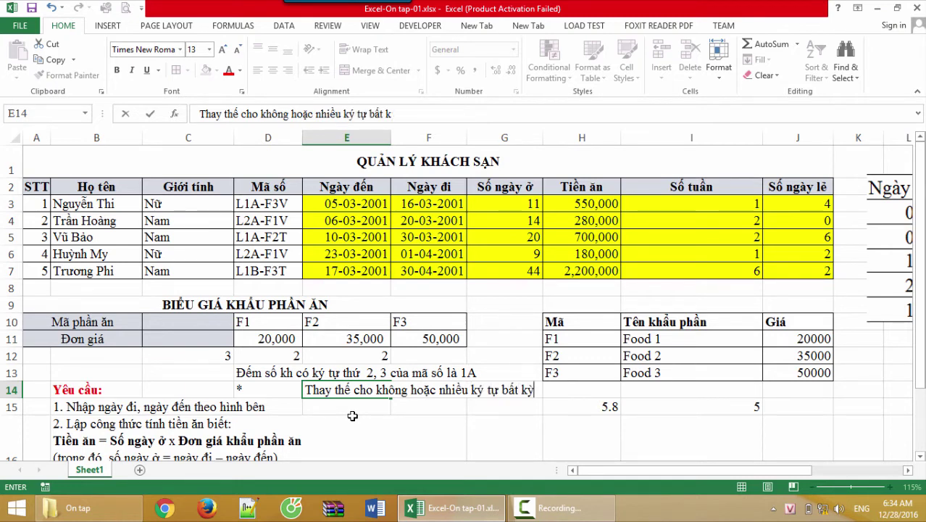
type("ỳ")
key("Return")
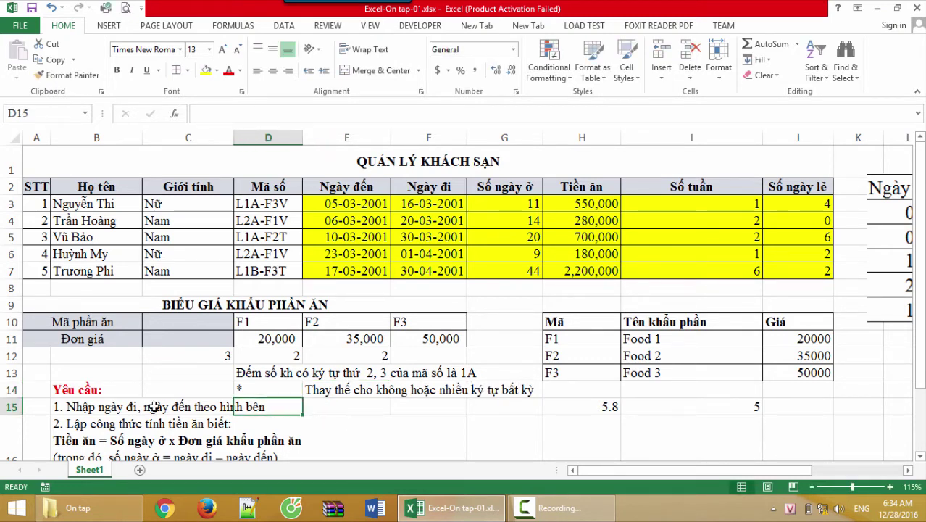
- Note in E15–F15 that ? replaces exactly one arbitrary character
left_click(337, 410)
type("?")
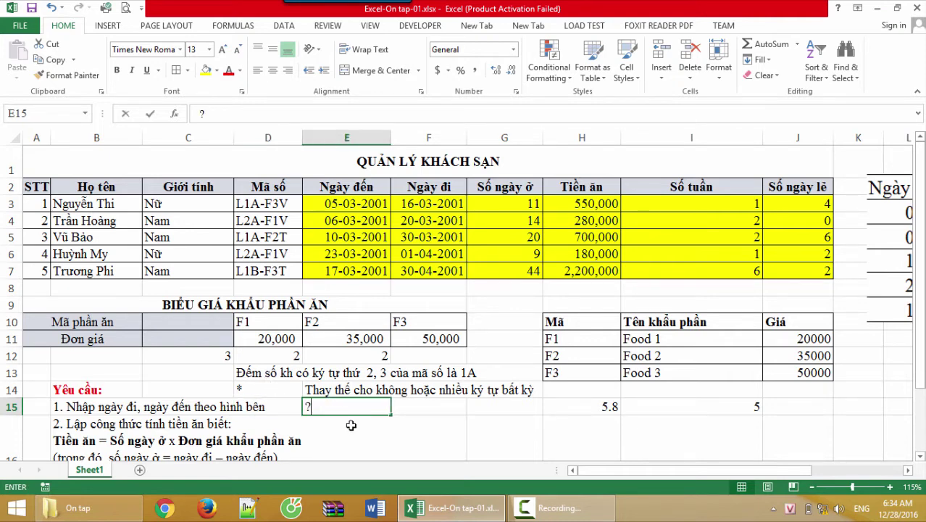
key("Tab")
type("Thay thế")
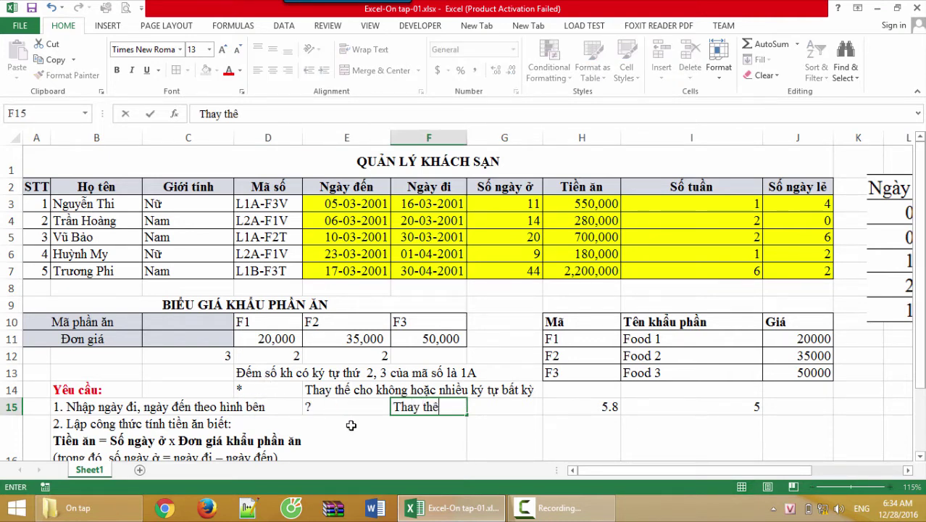
type("cho môt k")
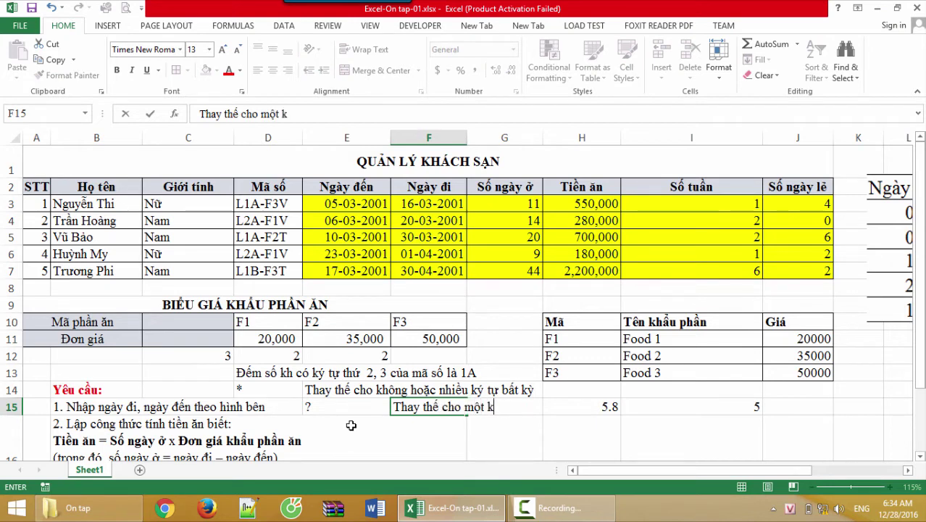
type("ý tự bat")
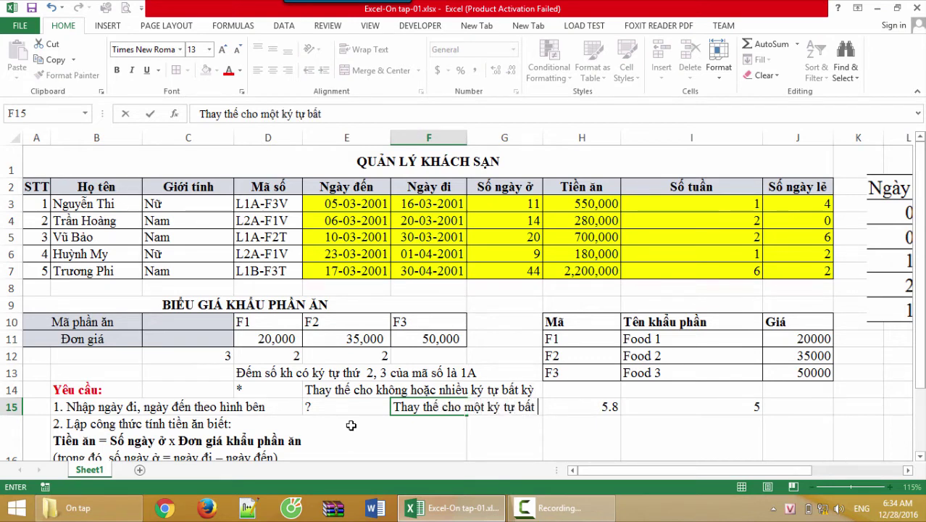
type(" kỳ")
key("Return")
key("Return")
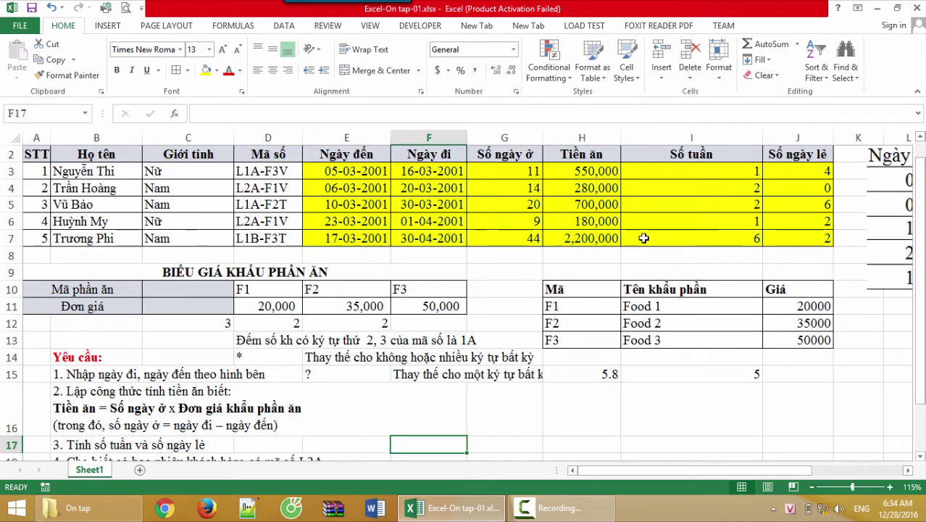
- Widen column G and read requirement 5 about the highest meal cost
double_click(543, 137)
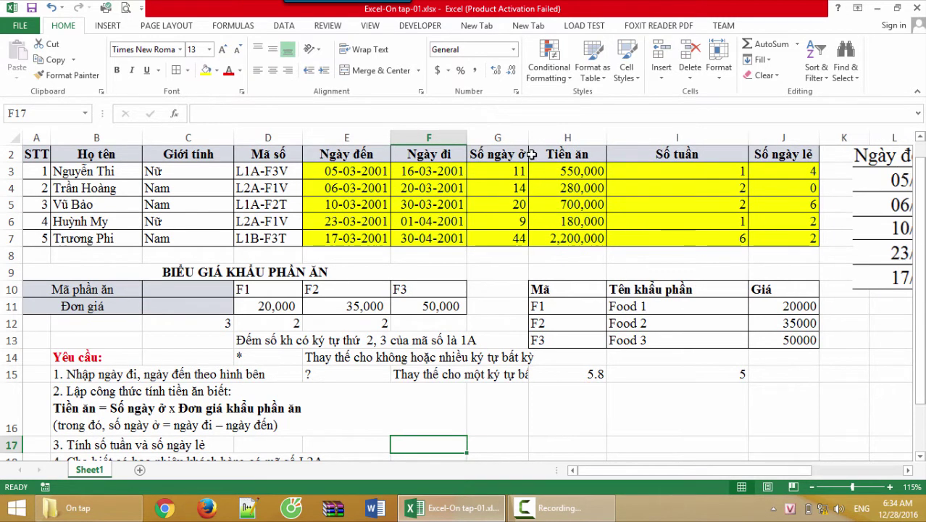
left_click_drag(532, 138, 552, 138)
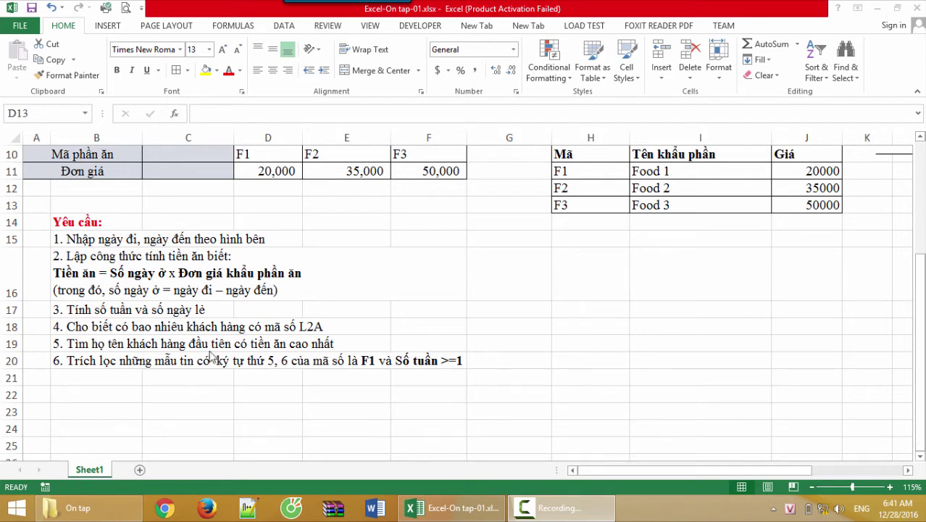
left_click(73, 348)
left_click(73, 348)
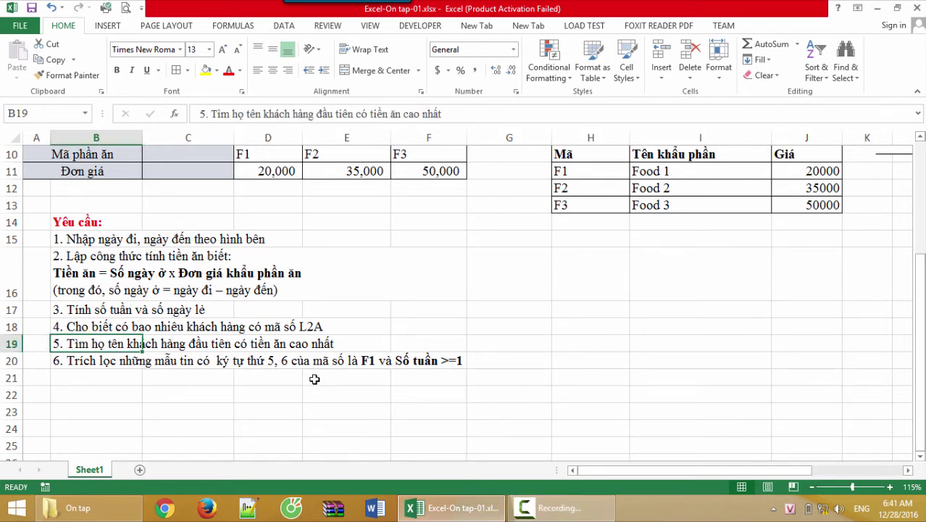
- Scroll back to the table top and select names B3:B7, then meal costs H3:H7
scroll(310, 381, "up", 1)
scroll(314, 379, "up", 2)
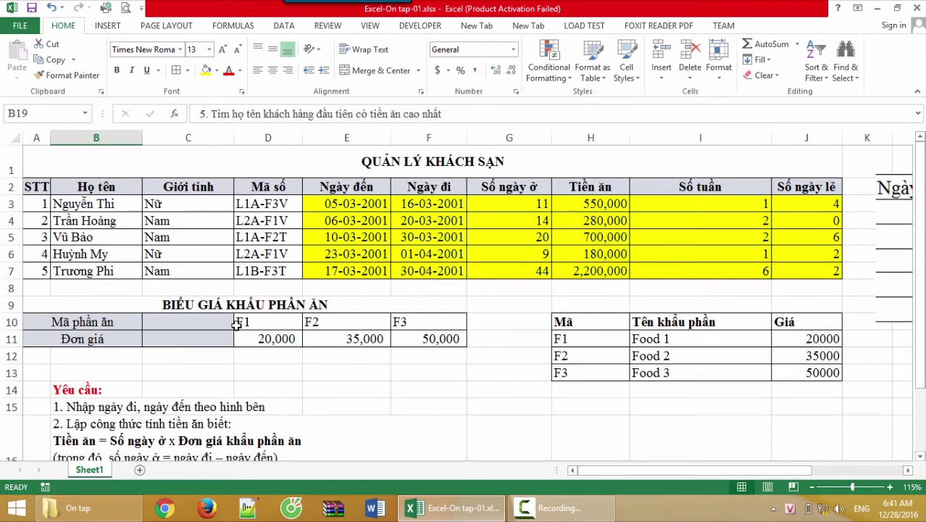
left_click(119, 204)
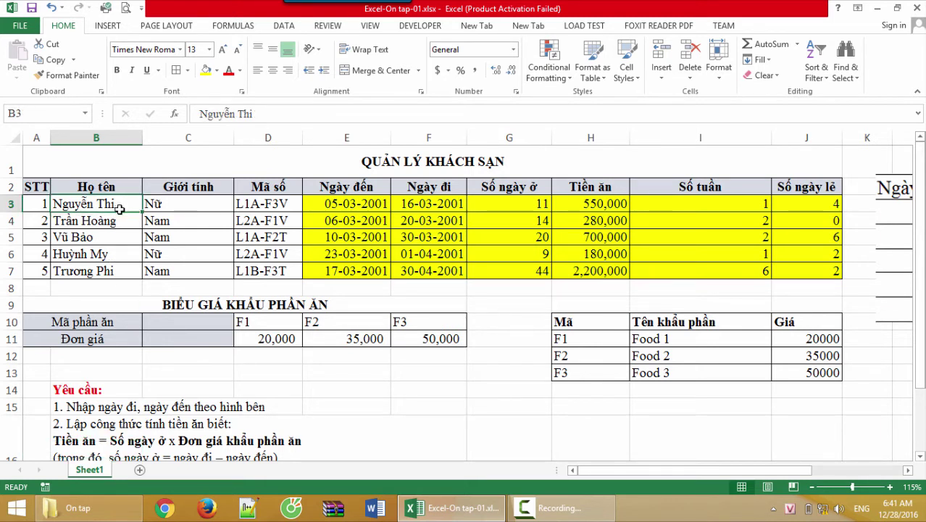
left_click_drag(120, 204, 107, 270)
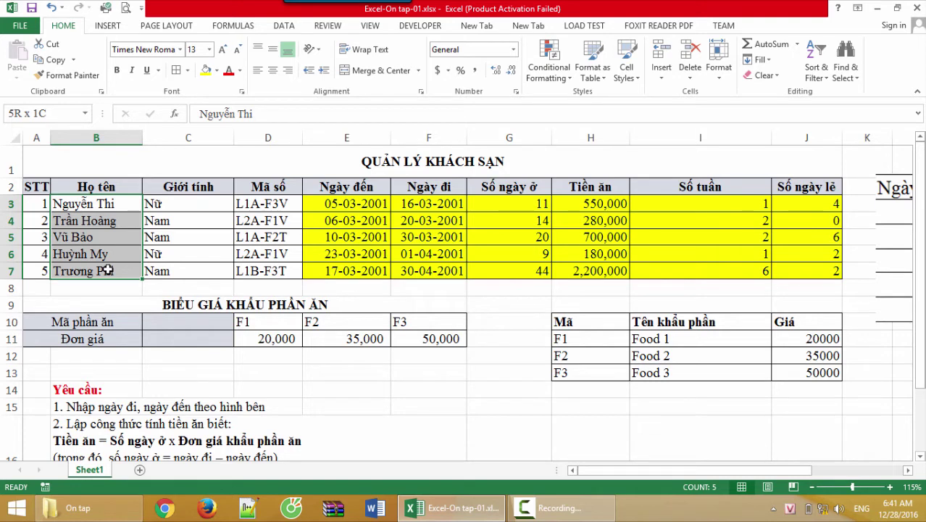
left_click_drag(599, 203, 592, 268)
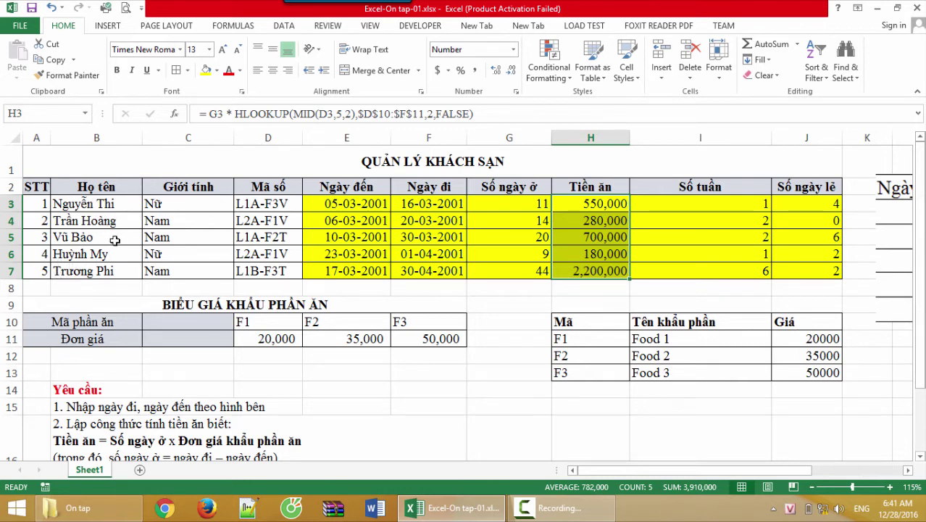
- Enter =INDEX(B3:B7,2) in D13 over the customer names
left_click(335, 395)
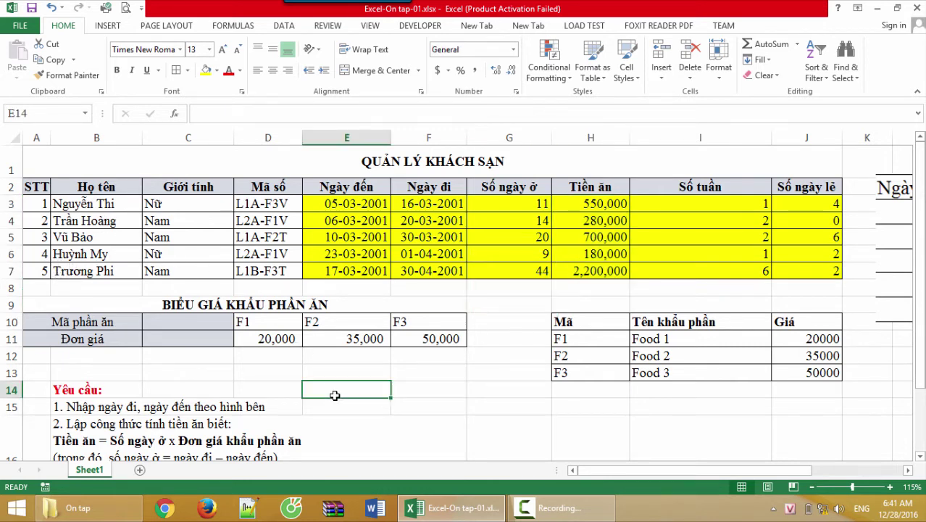
left_click(286, 375)
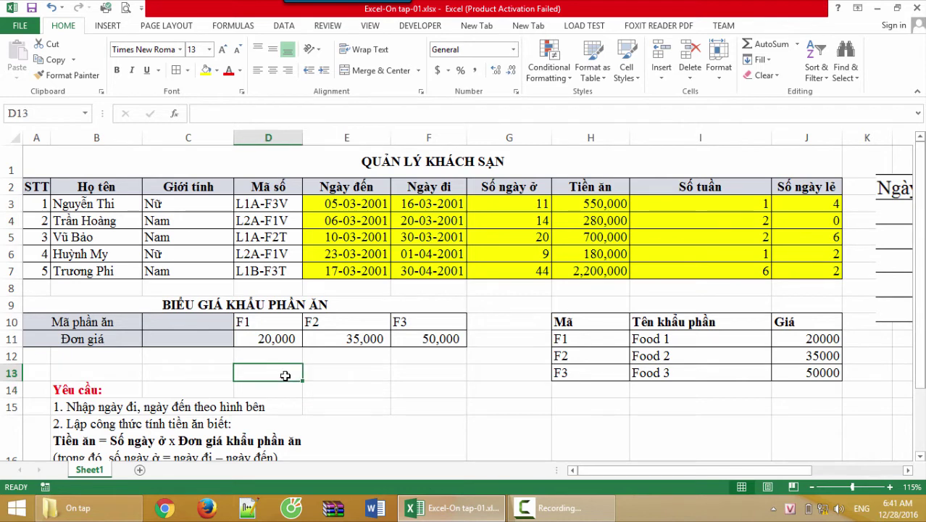
type("=ind")
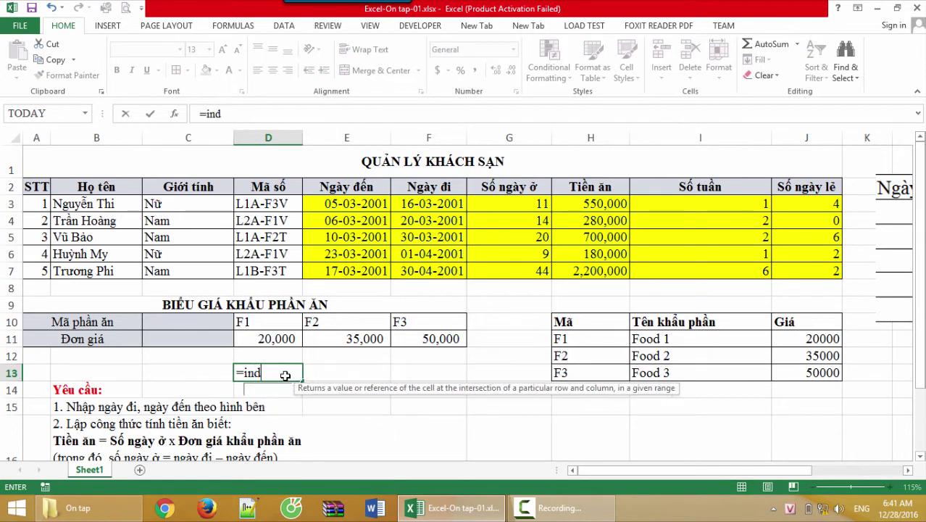
type("ex(")
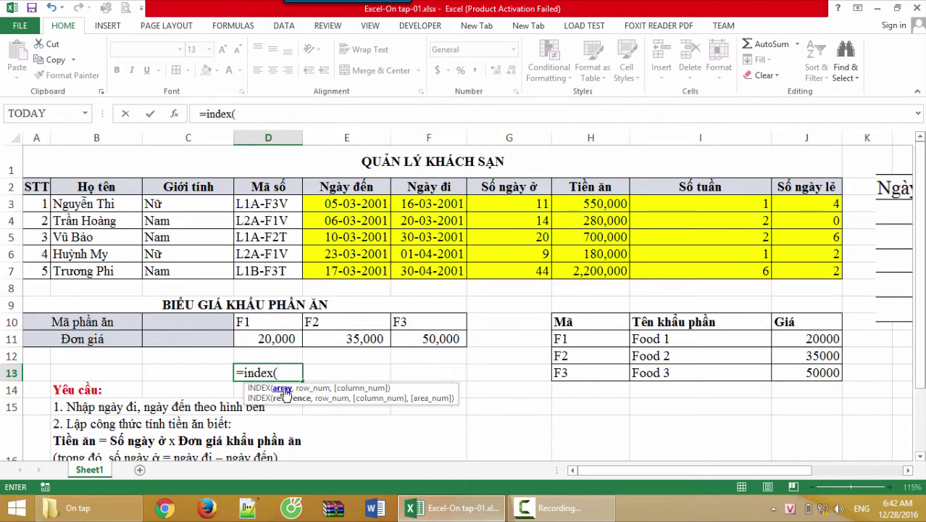
left_click_drag(124, 210, 125, 271)
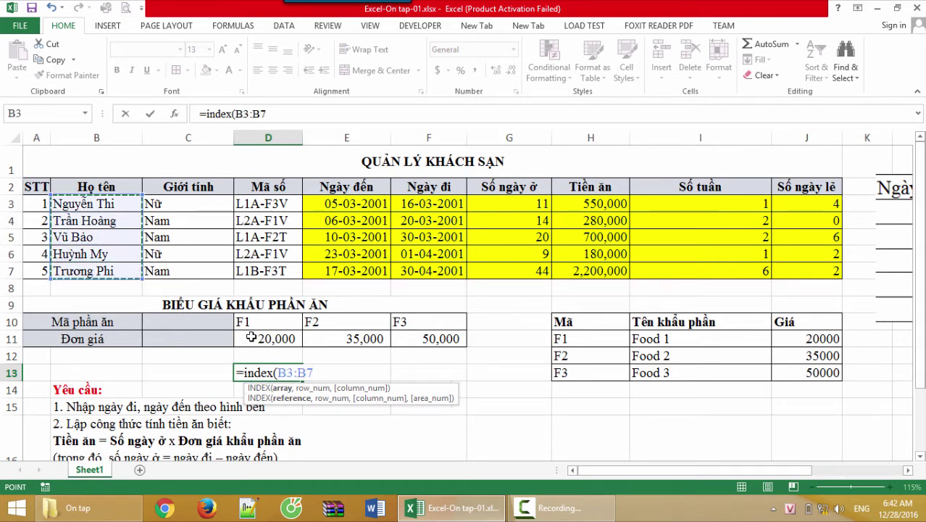
type(",2")
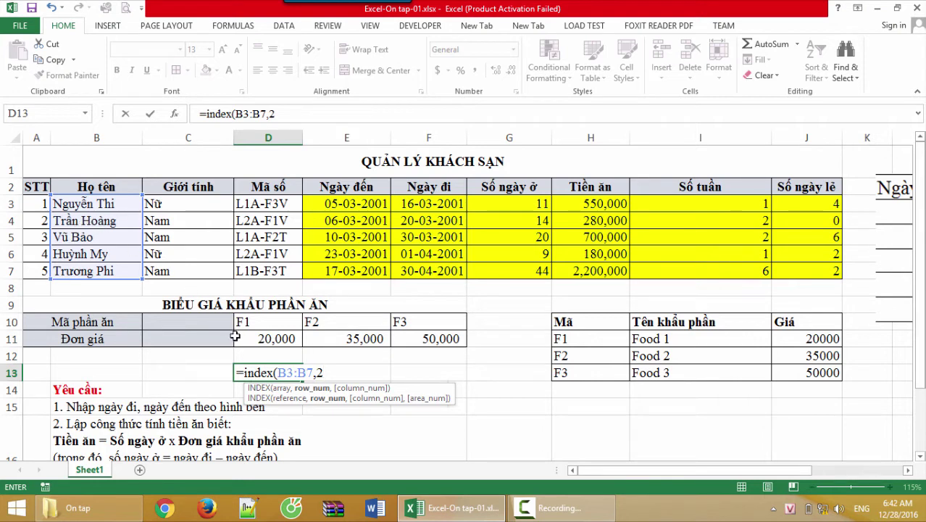
type(")")
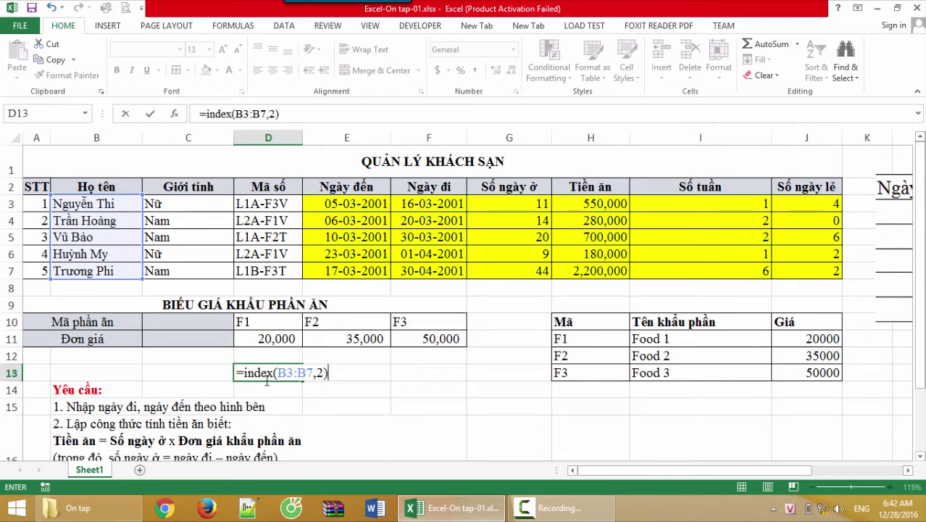
key("Return")
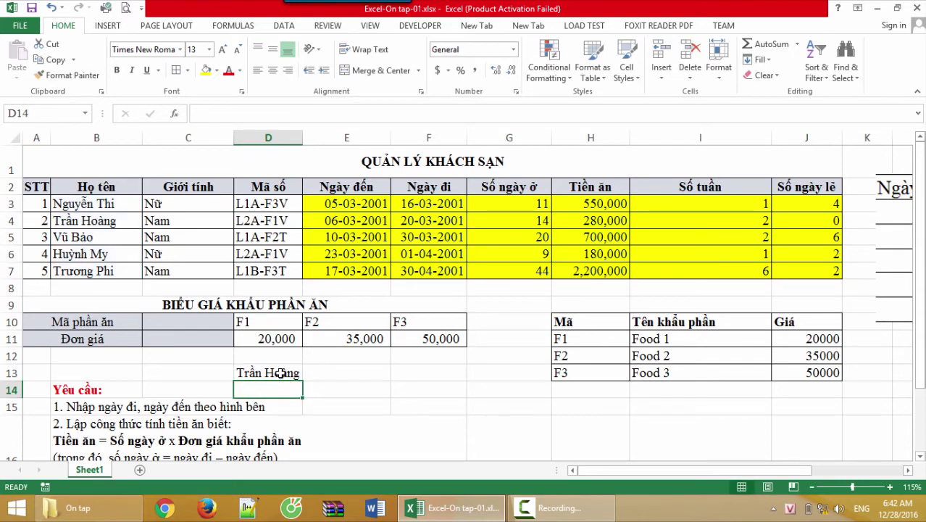
double_click(296, 372)
left_click(336, 373)
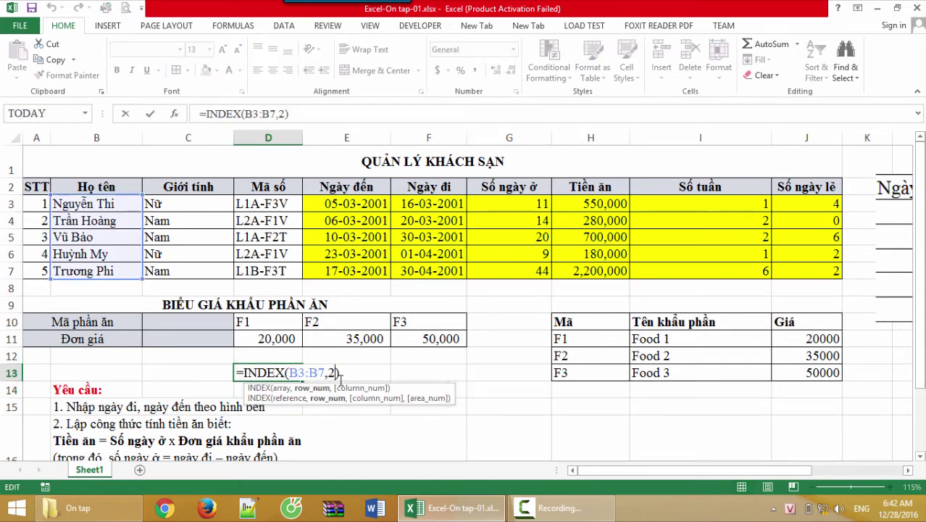
key("BackSpace")
type("3")
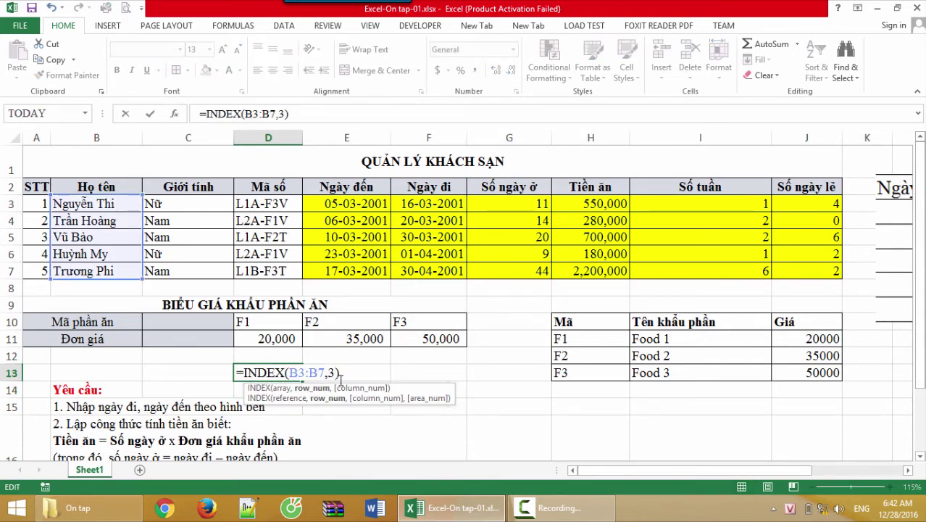
key("Return")
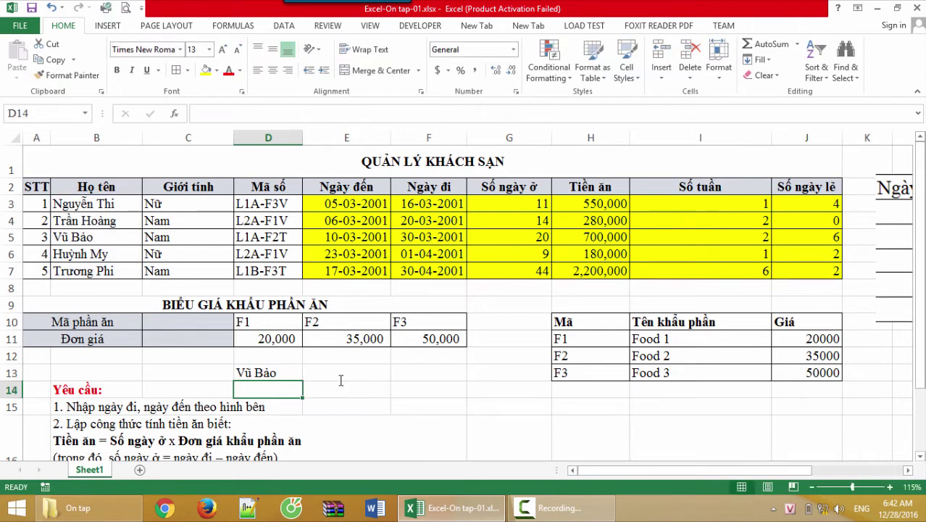
left_click(112, 240)
left_click(120, 203)
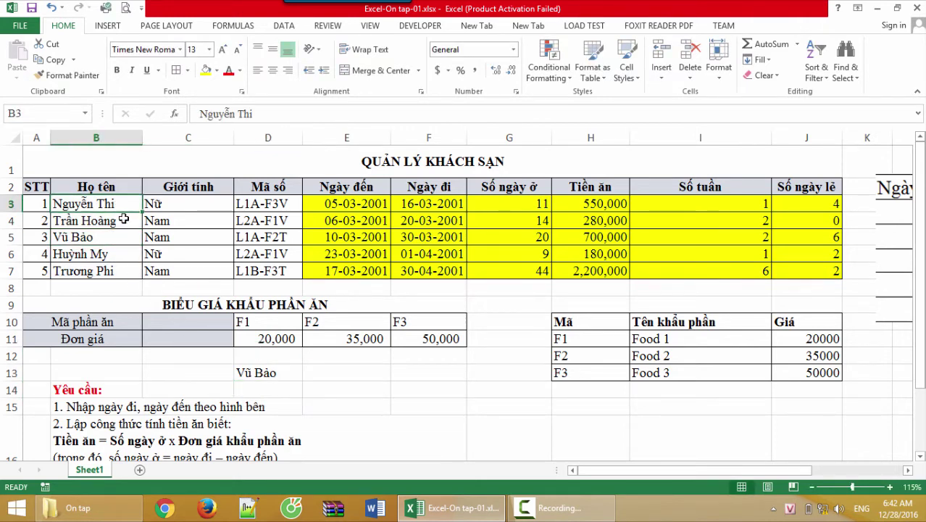
left_click(122, 236)
left_click(250, 374)
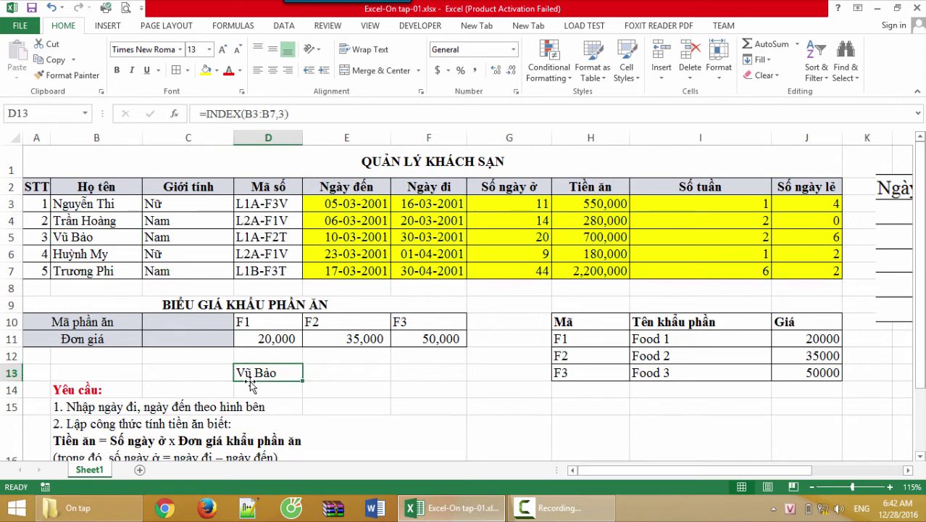
double_click(272, 374)
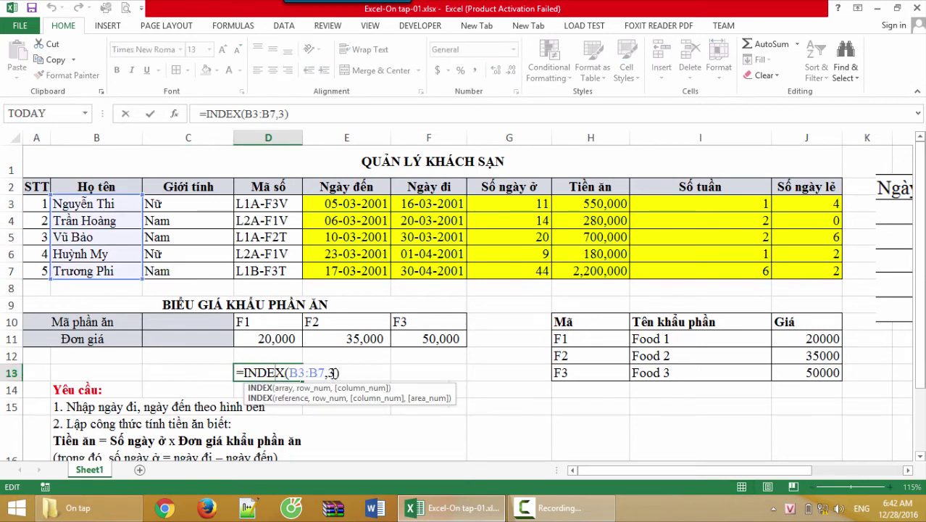
- Replace the row number 3 in D13's INDEX formula with a note about the highest meal cost row
left_click(331, 372)
key("BackSpace")
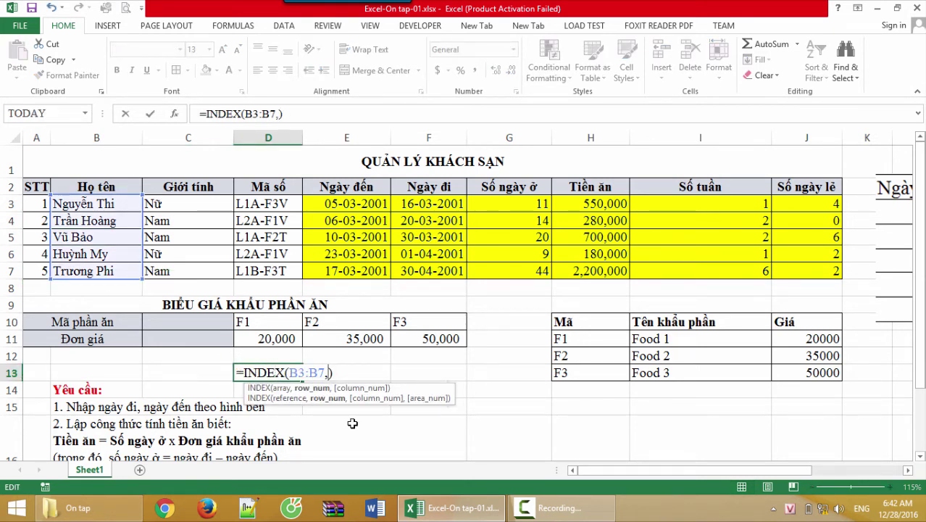
type("dòng nà")
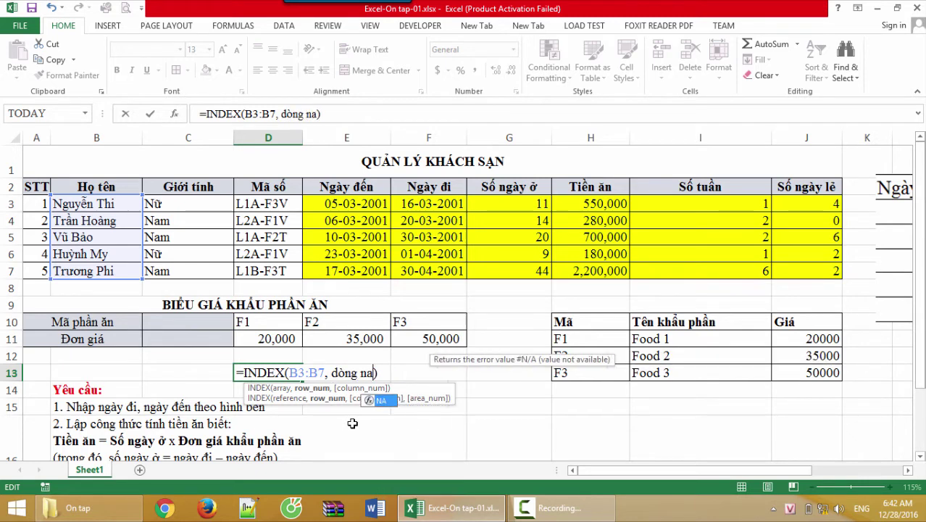
type("o sẽ t")
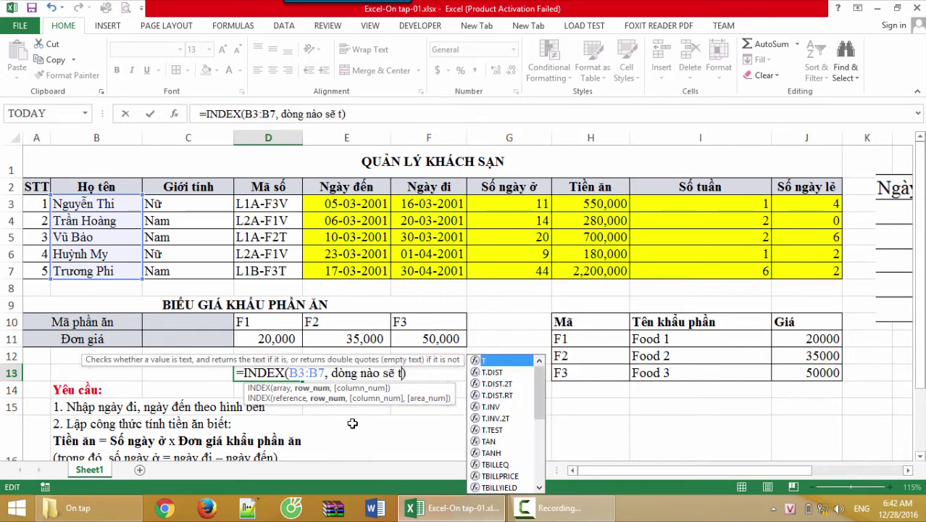
type("ương ưng với")
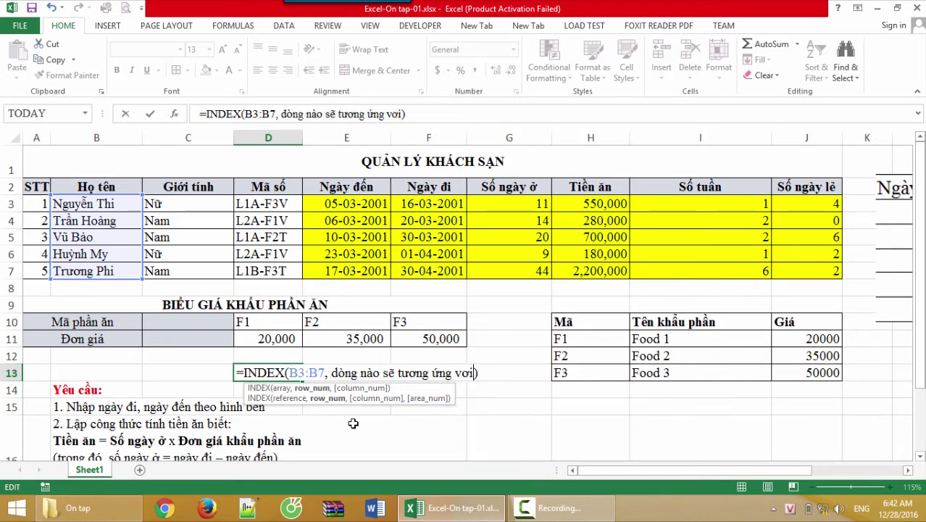
type(" số")
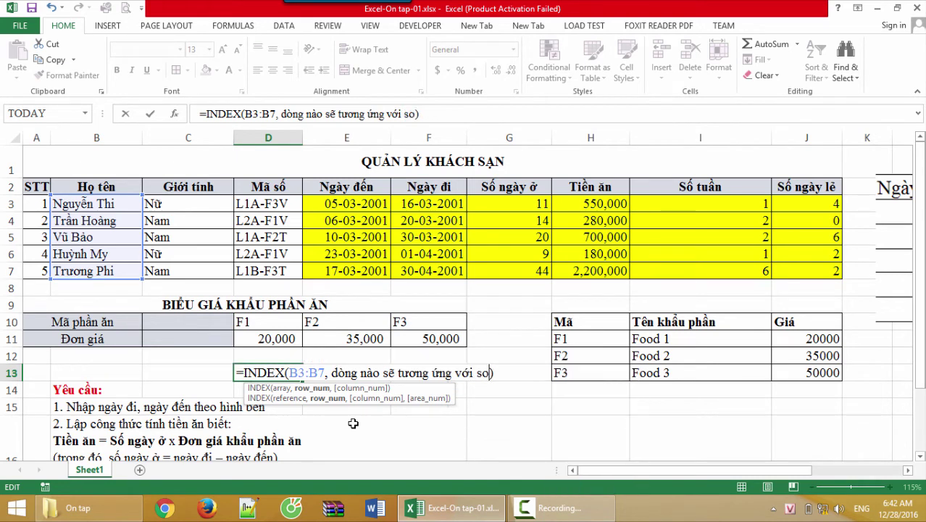
type(" tiền ăn ")
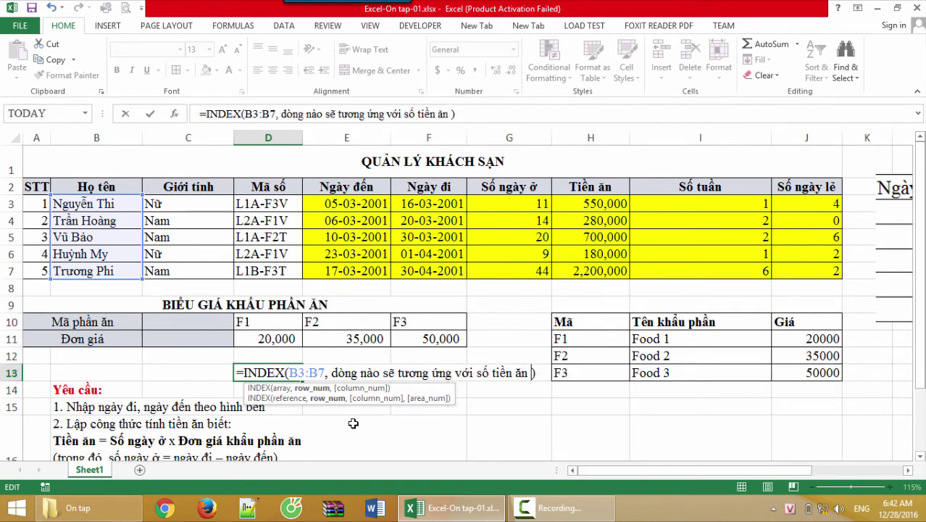
type("cao nhất")
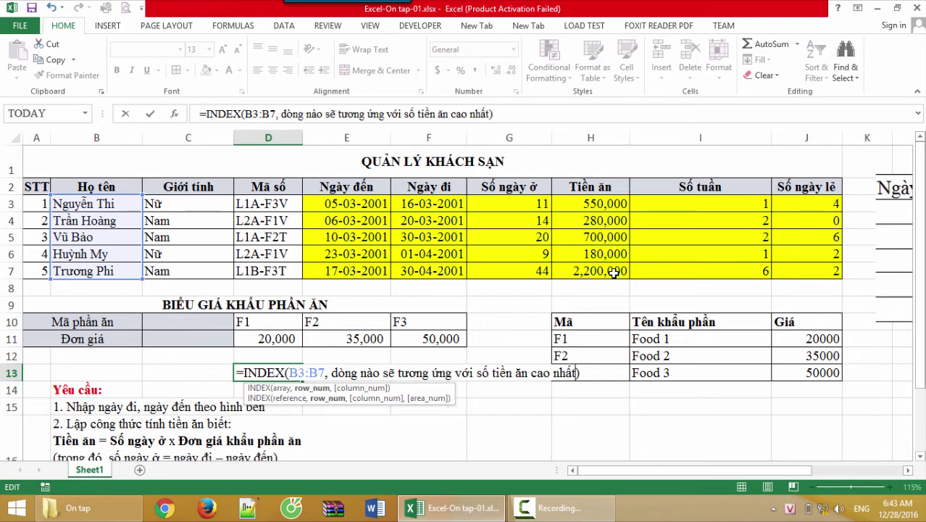
key("Return")
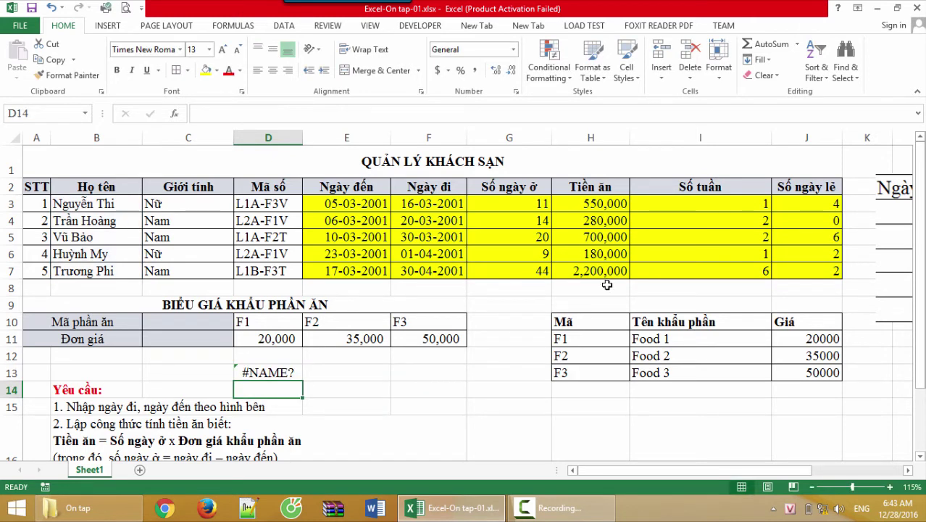
- Begin typing the note that MATCH returns a value's position in a range into E14
left_click(338, 391)
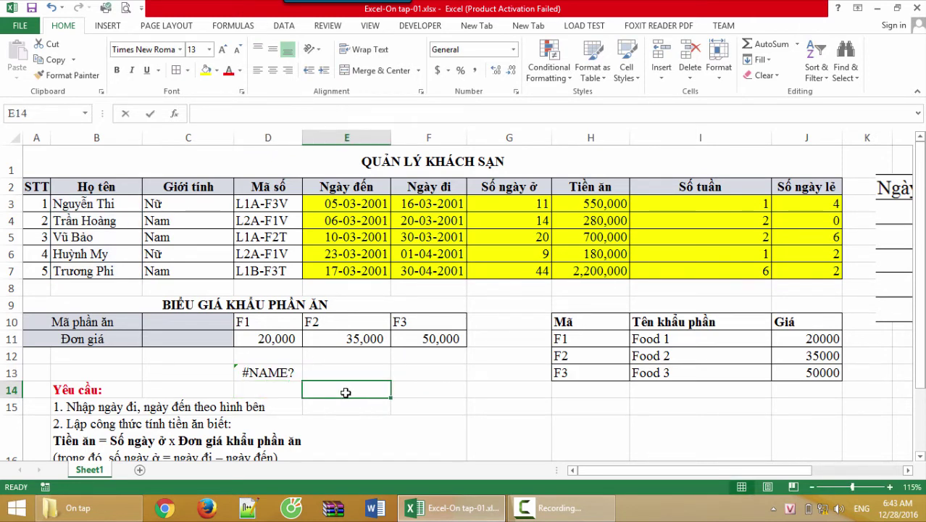
type("Ham")
type(" m")
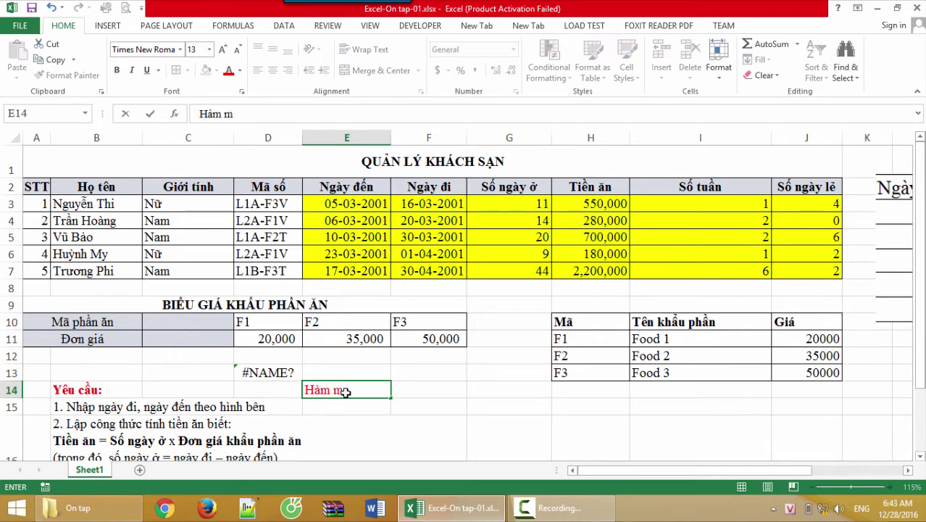
type("MATCH")
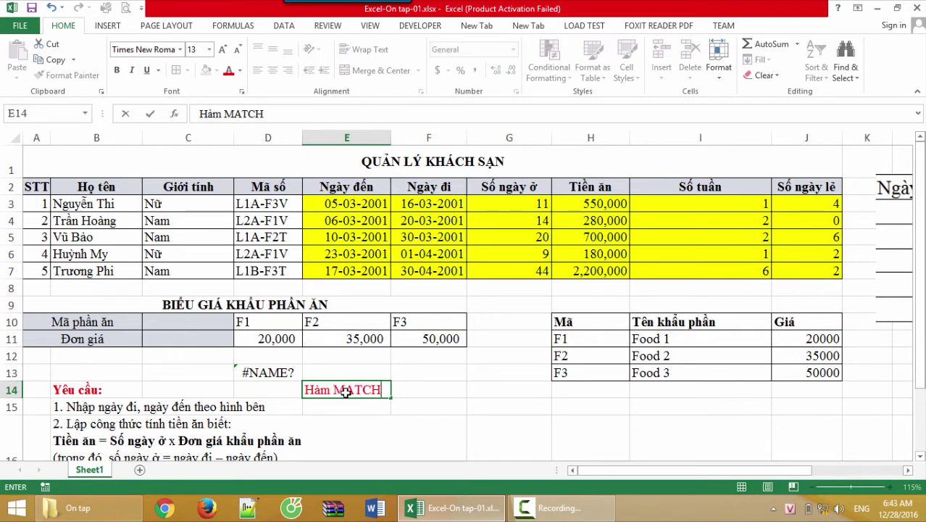
type(" dung để")
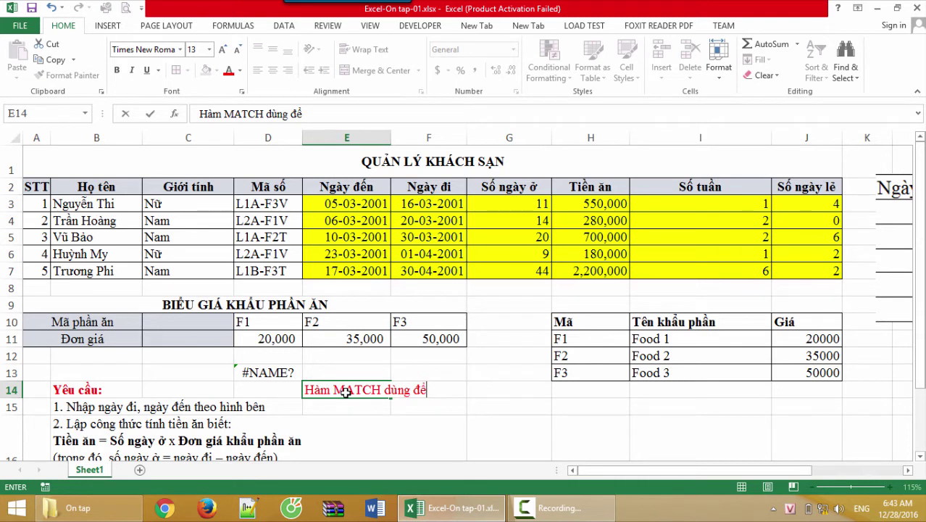
type("ả về")
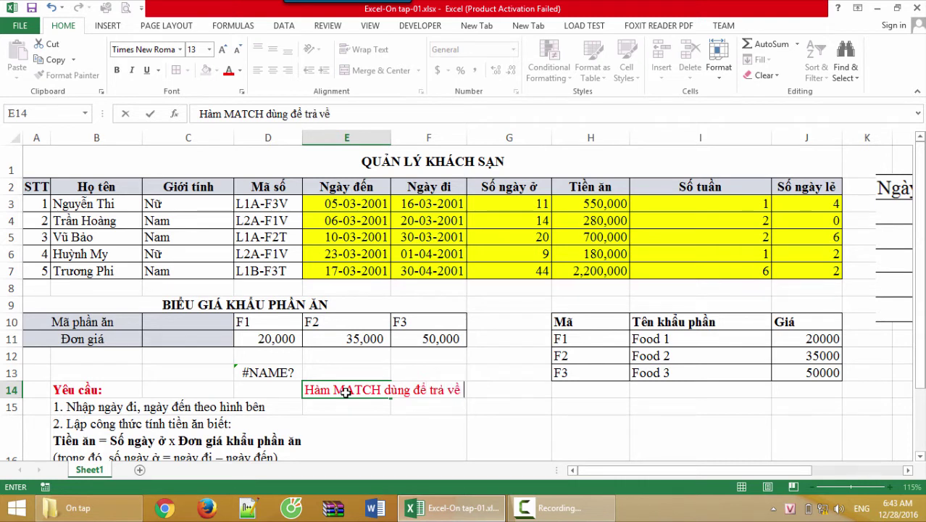
type("VI")
type(" TRÍ")
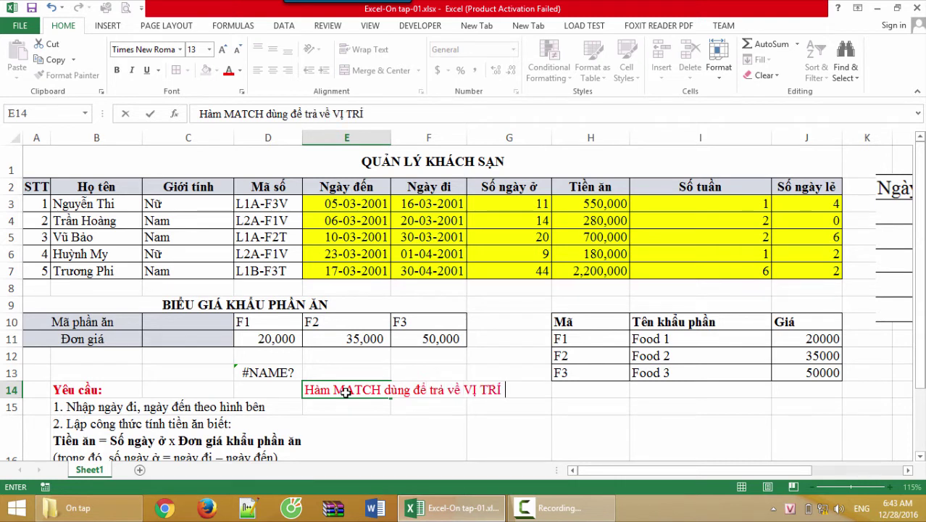
type("cua")
type("một")
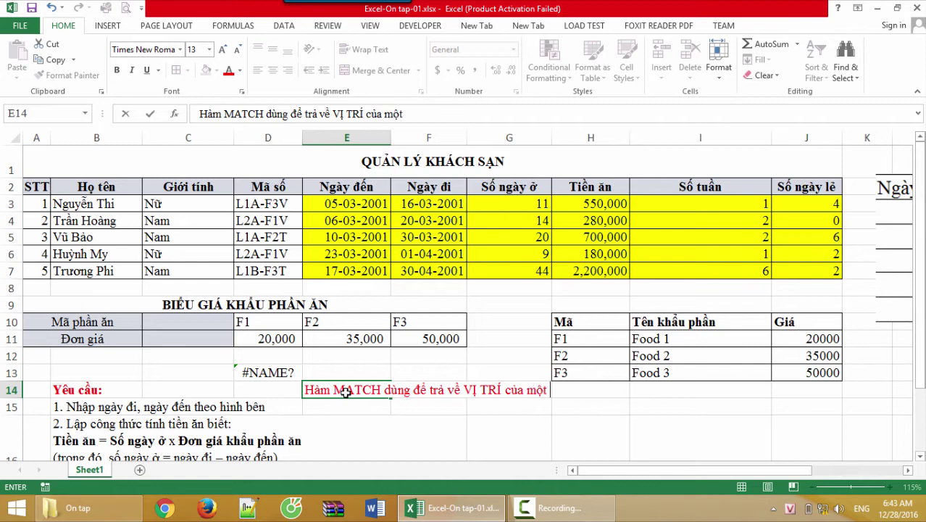
type("gia")
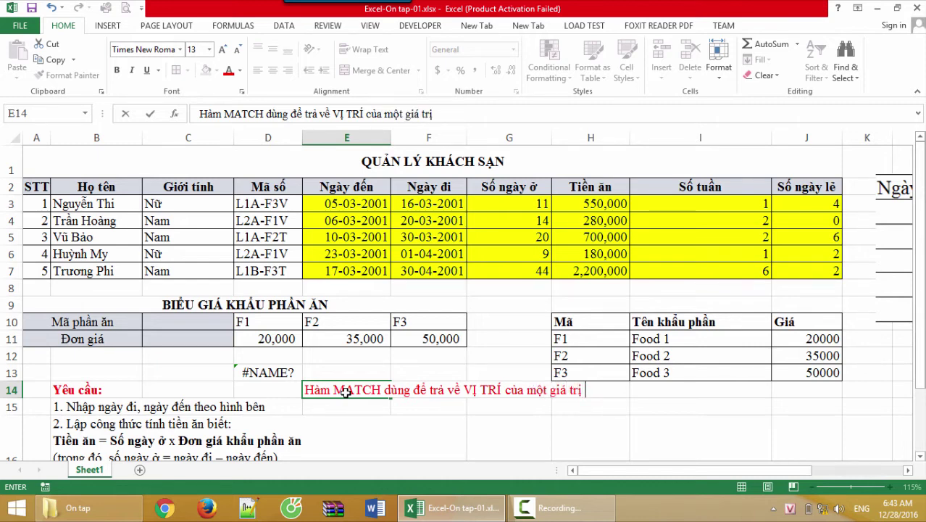
type("trong mo")
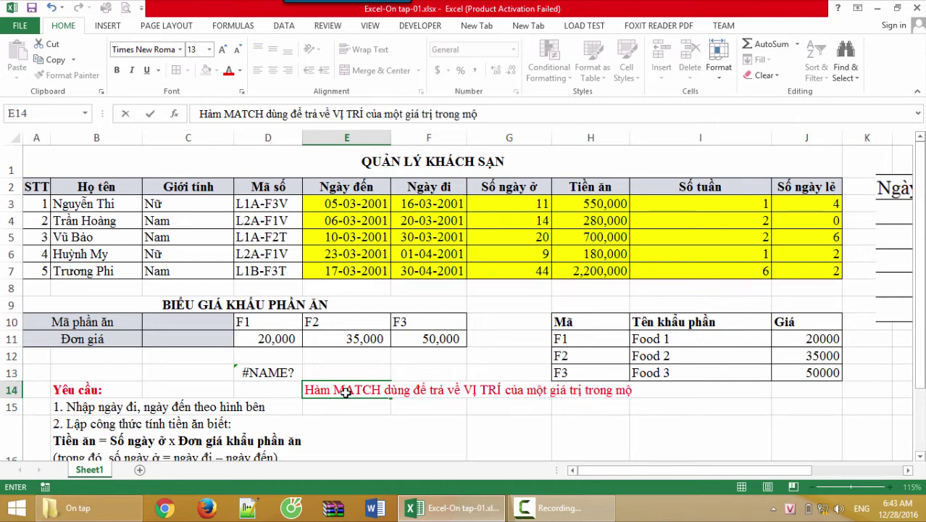
type("t da")
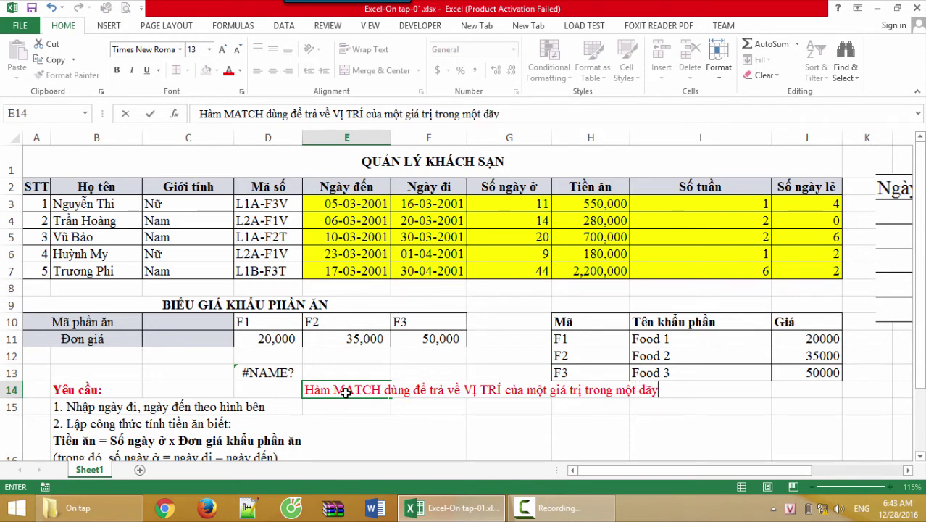
key("Return")
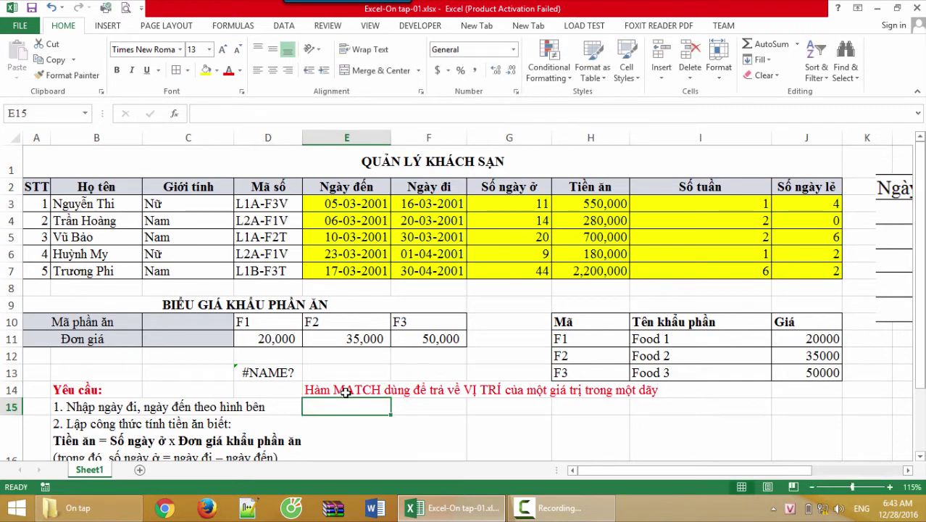
left_click_drag(578, 207, 587, 274)
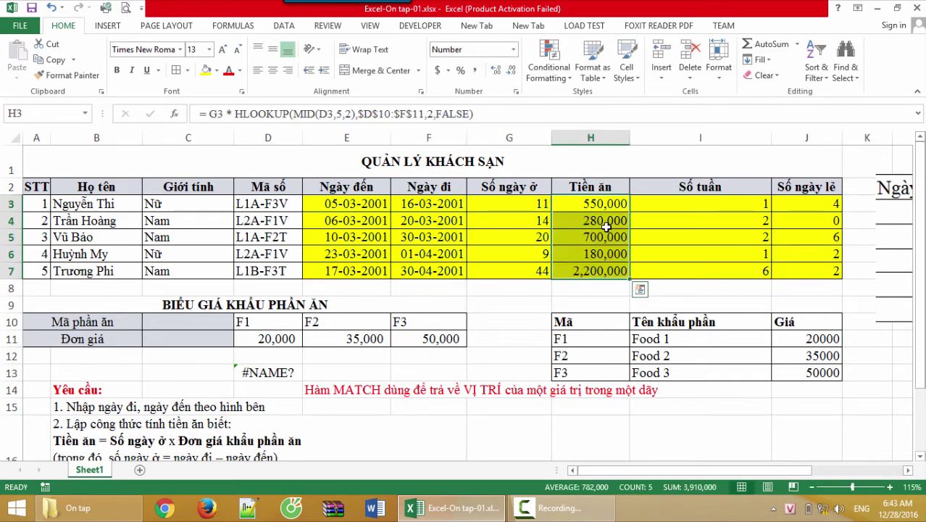
double_click(274, 373)
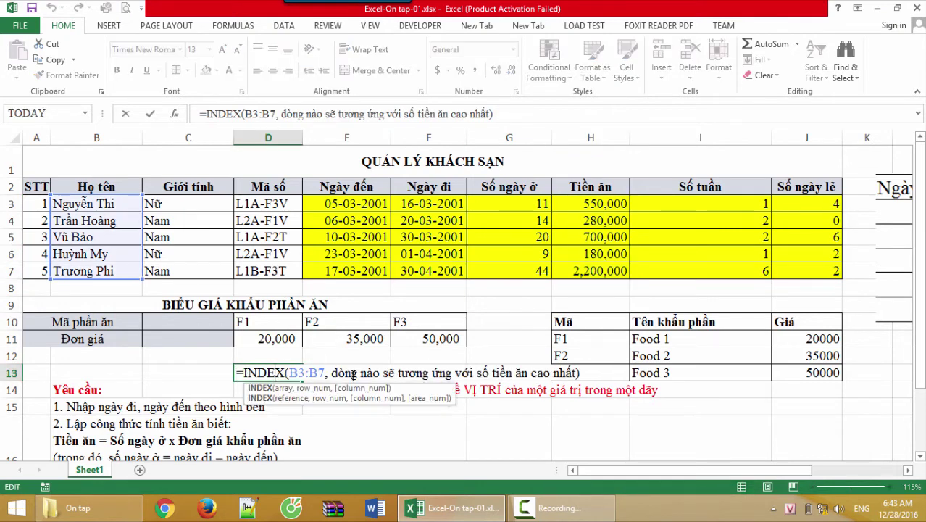
left_click_drag(331, 373, 417, 374)
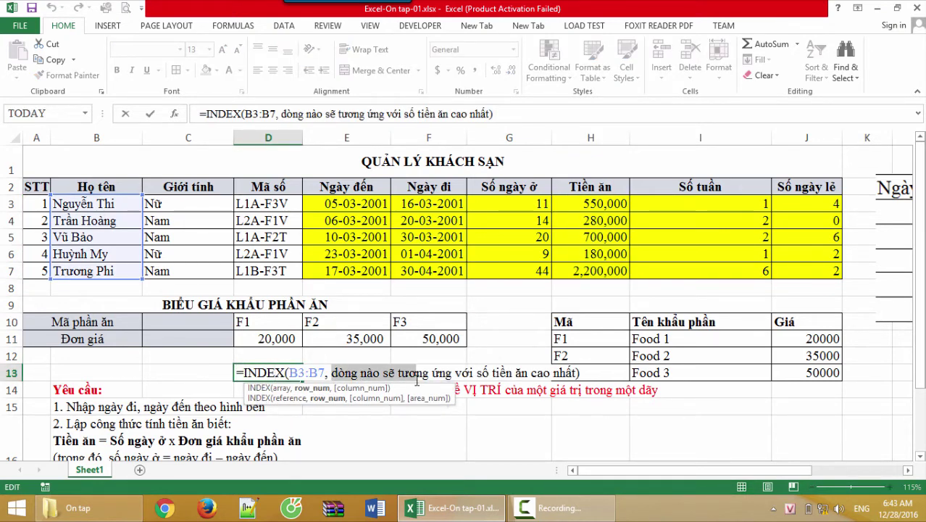
key("Escape")
left_click(589, 208)
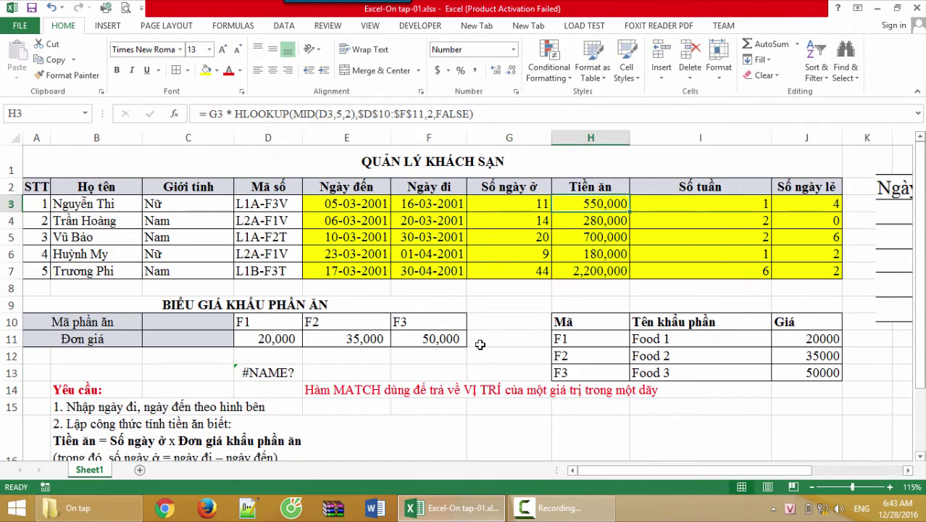
- Enter =MATCH(14,G3:G7,0) in E15 so it returns position 2
left_click(368, 411)
type("=")
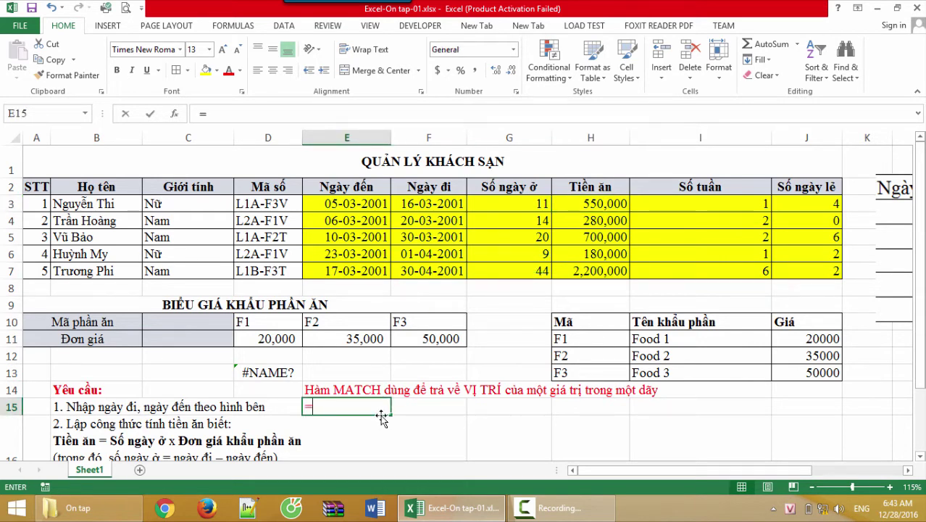
type("Mat")
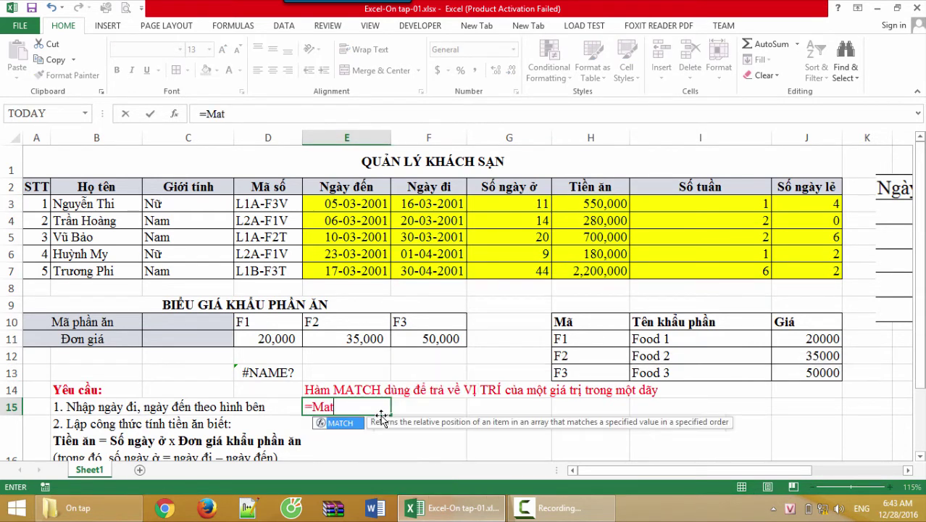
type("ch(")
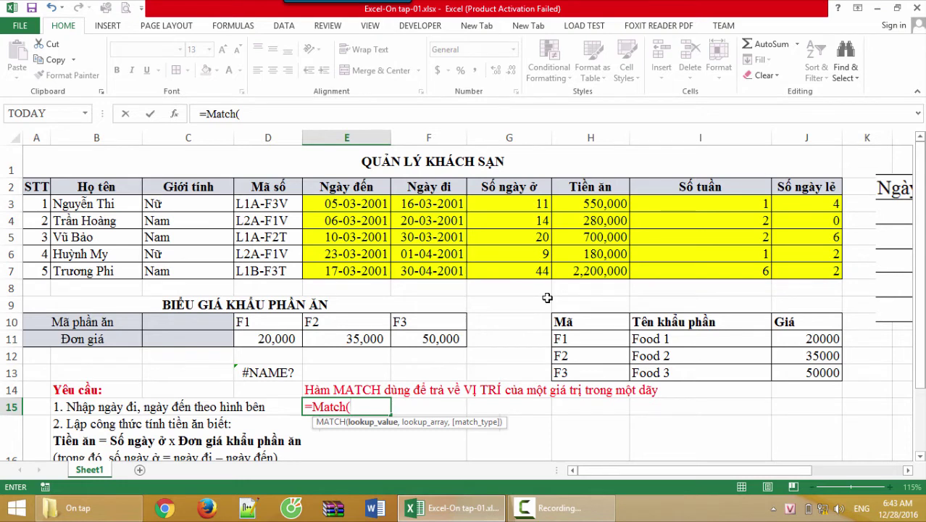
type("1")
type("4,")
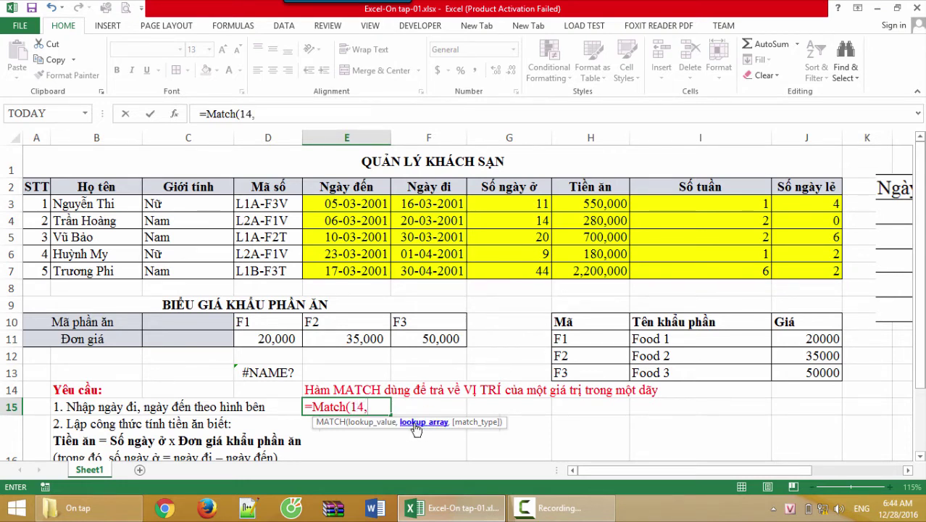
left_click_drag(498, 205, 511, 272)
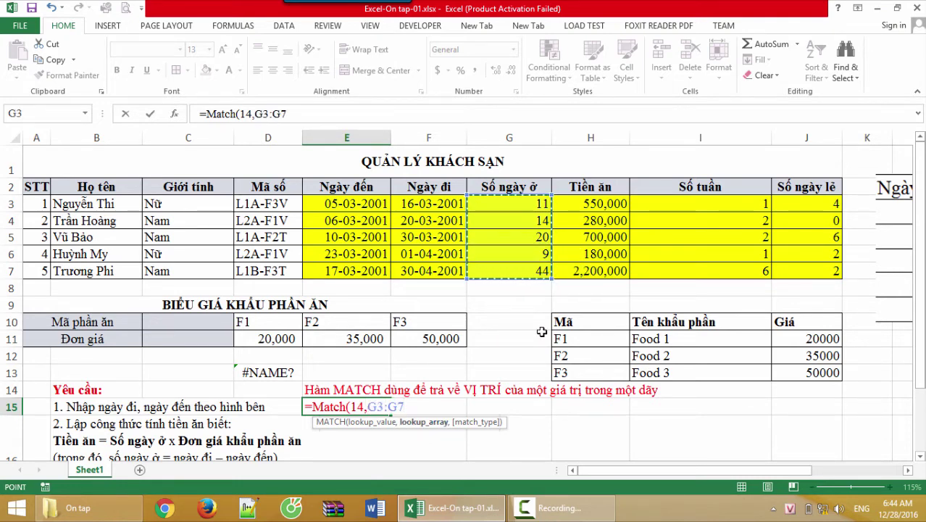
type(",")
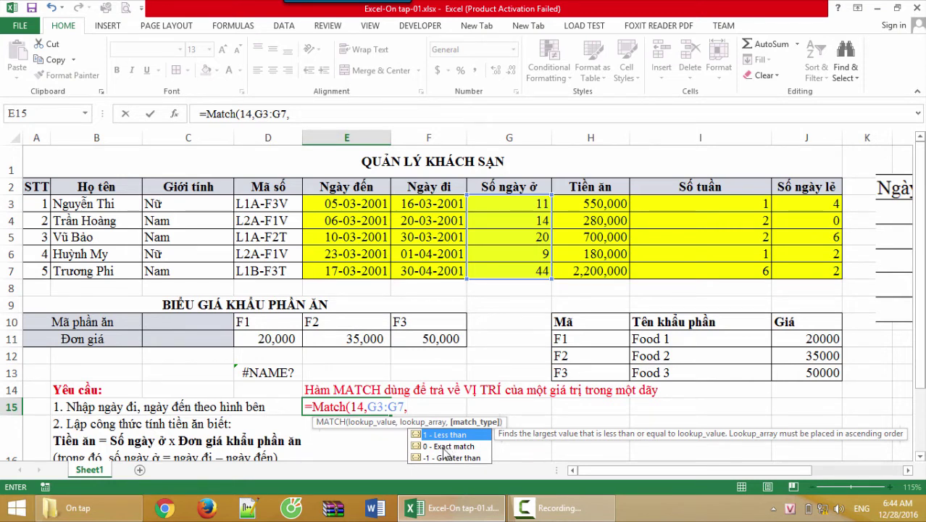
double_click(447, 446)
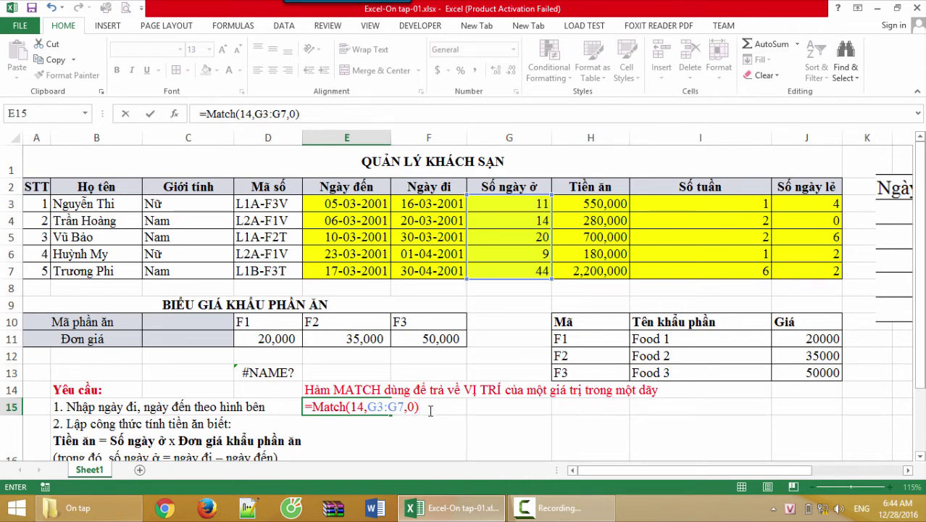
key("Return")
left_click(358, 376)
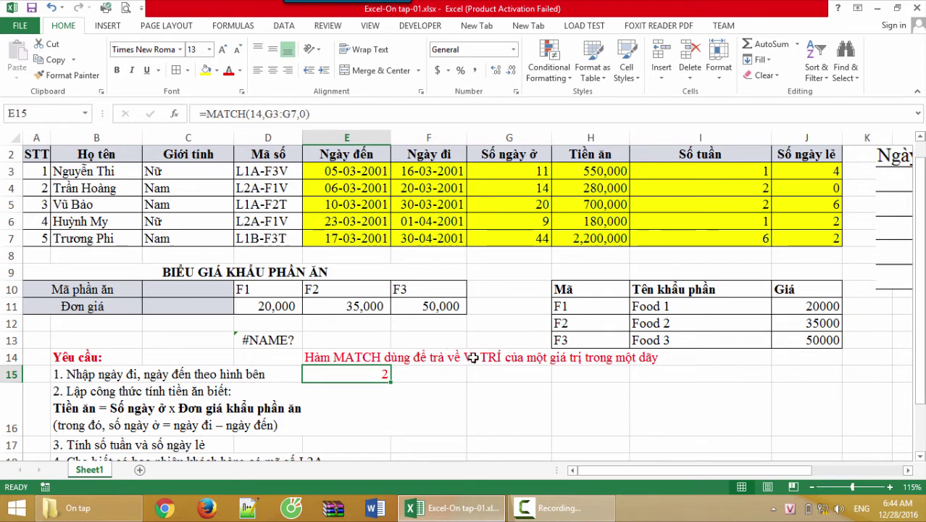
- Change E15's MATCH lookup value from 14 to 9, which returns 4
double_click(358, 373)
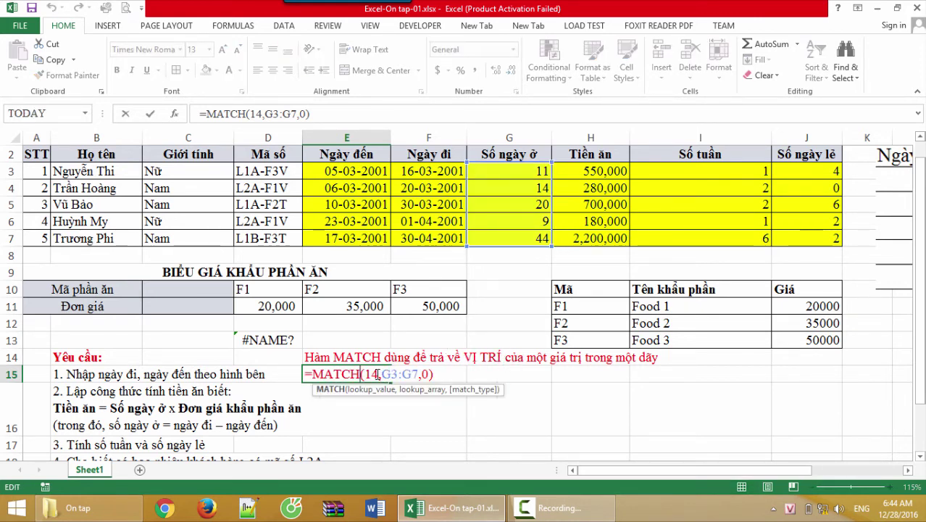
left_click(378, 374)
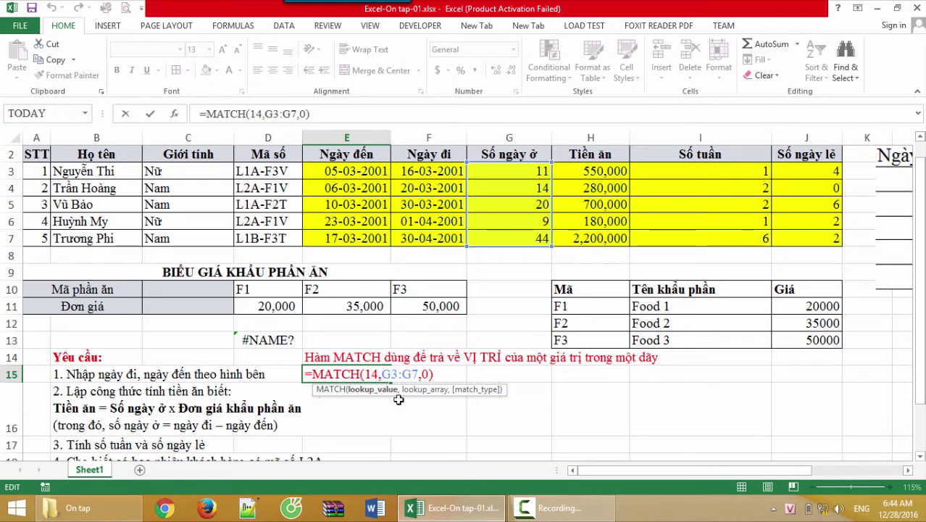
key("BackSpace")
key("BackSpace")
type("9")
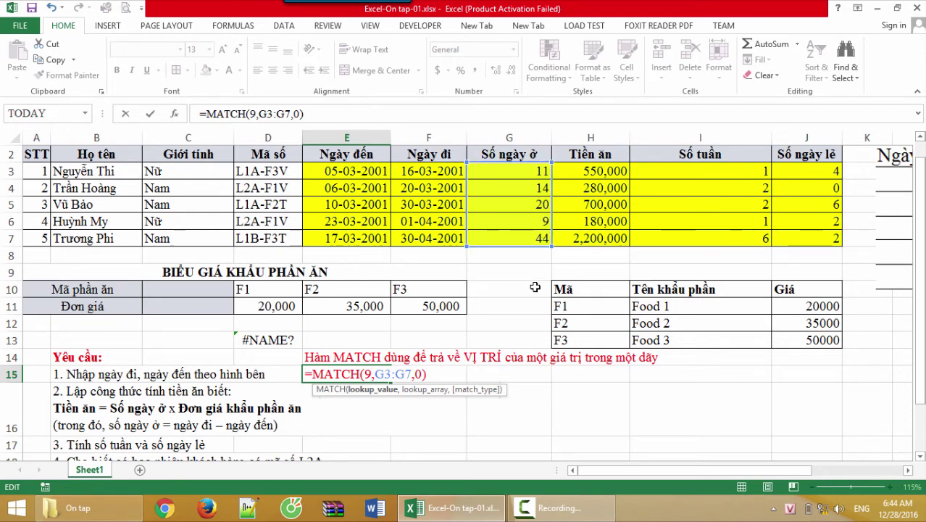
key("Return")
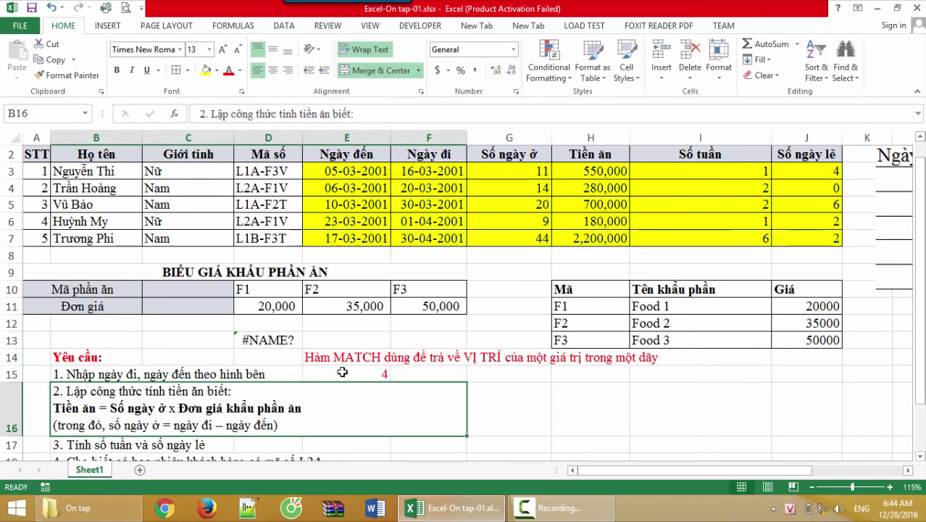
left_click(355, 371)
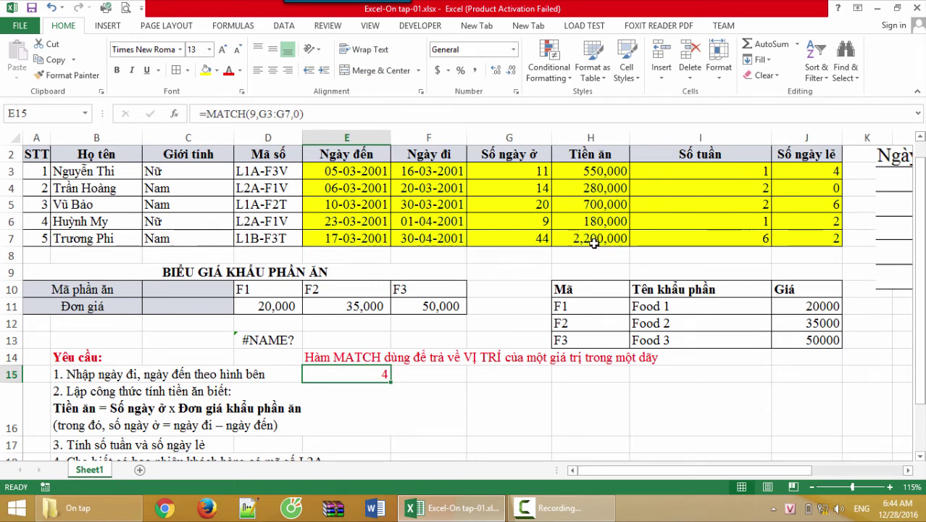
- Make E15 look up 2200000 in H3:H7 instead of G3:G7, returning 5
double_click(377, 376)
key("BackSpace")
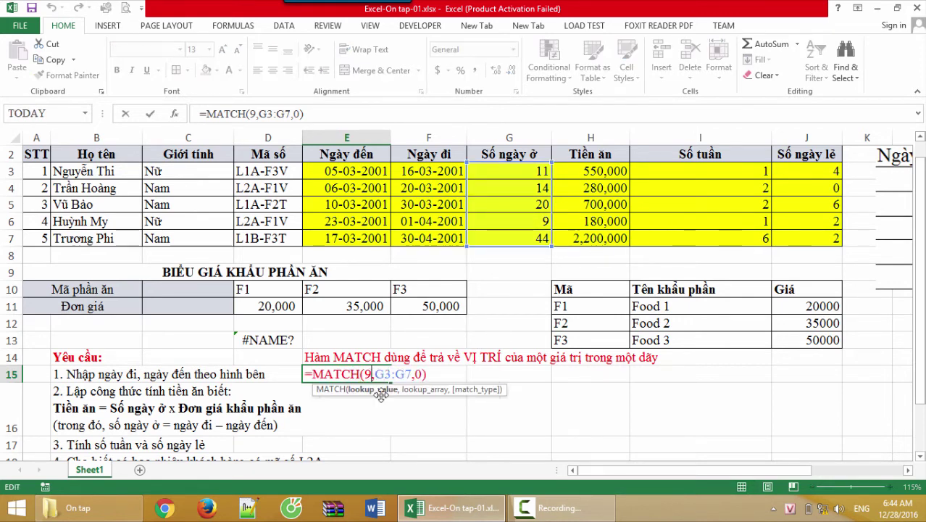
type("22")
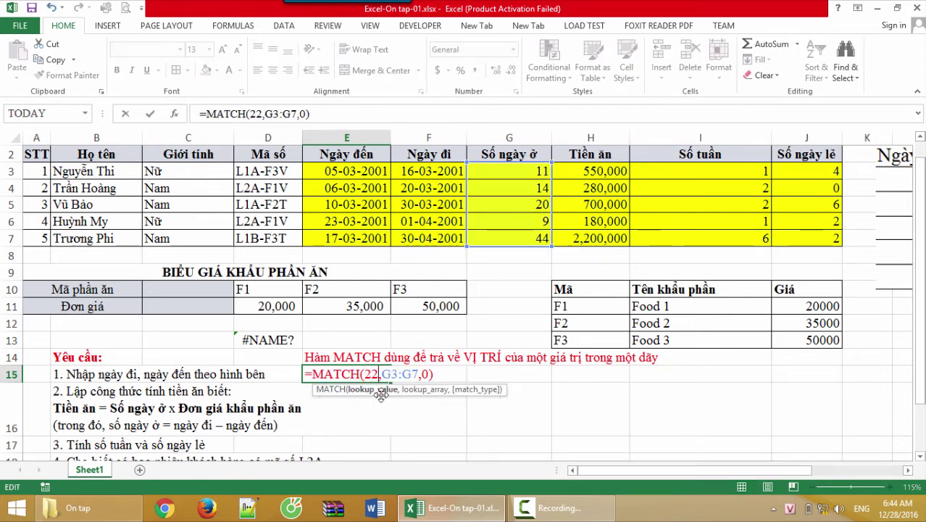
type("00000")
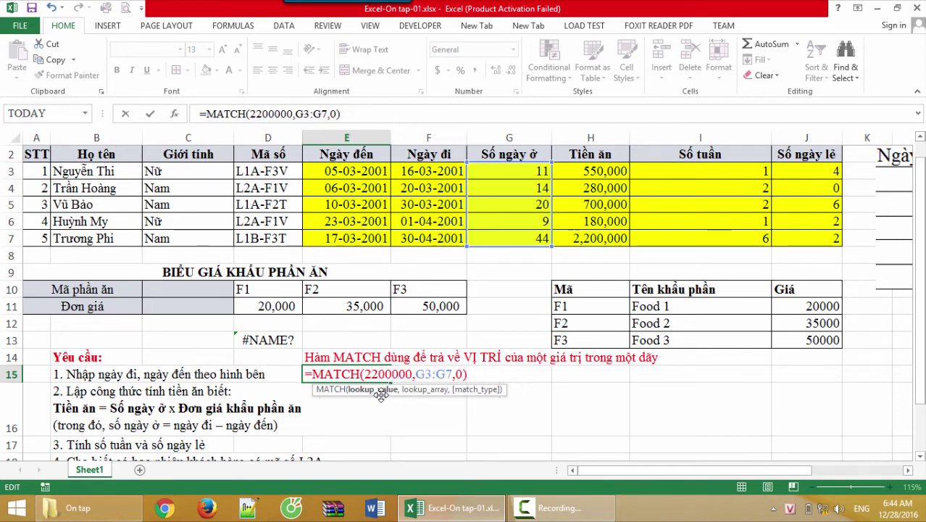
type("0")
key("shift+Left")
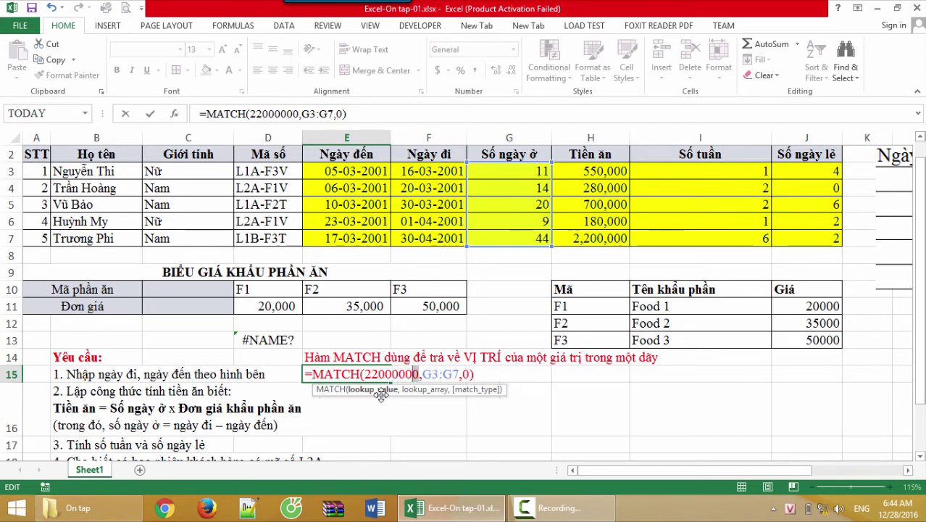
key("shift+Left")
key("shift+Left")
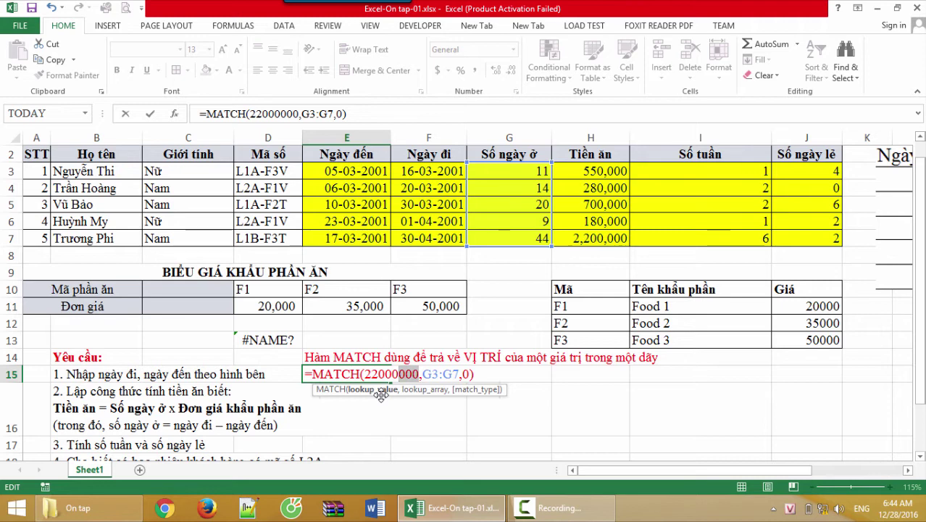
key("Left")
key("Delete")
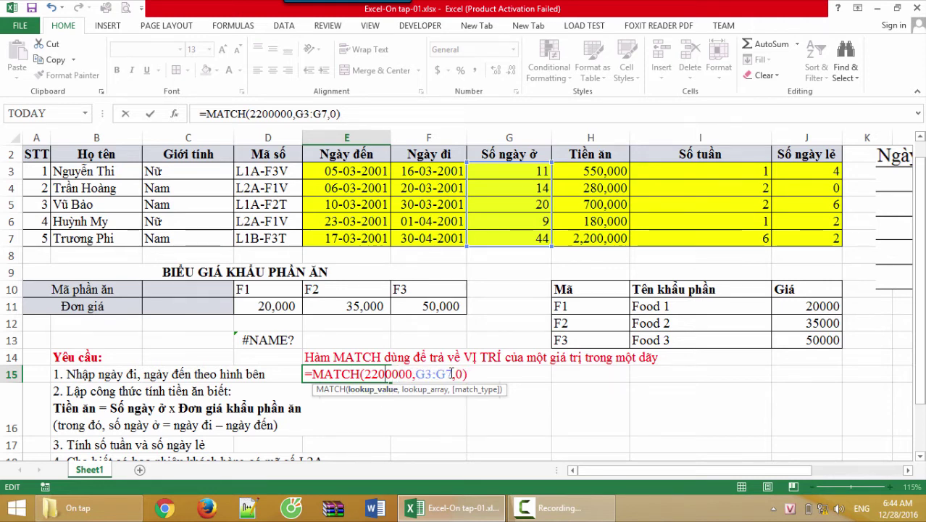
left_click_drag(452, 373, 415, 373)
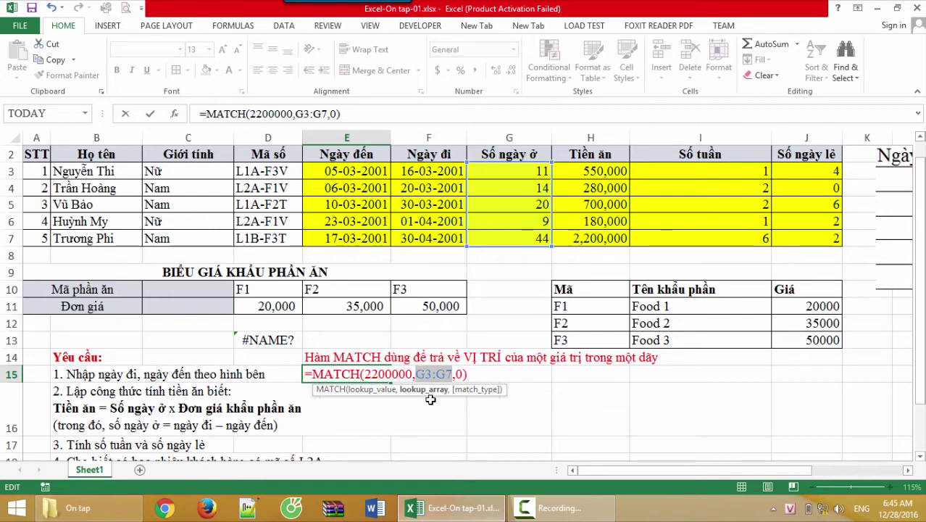
left_click_drag(601, 173, 596, 236)
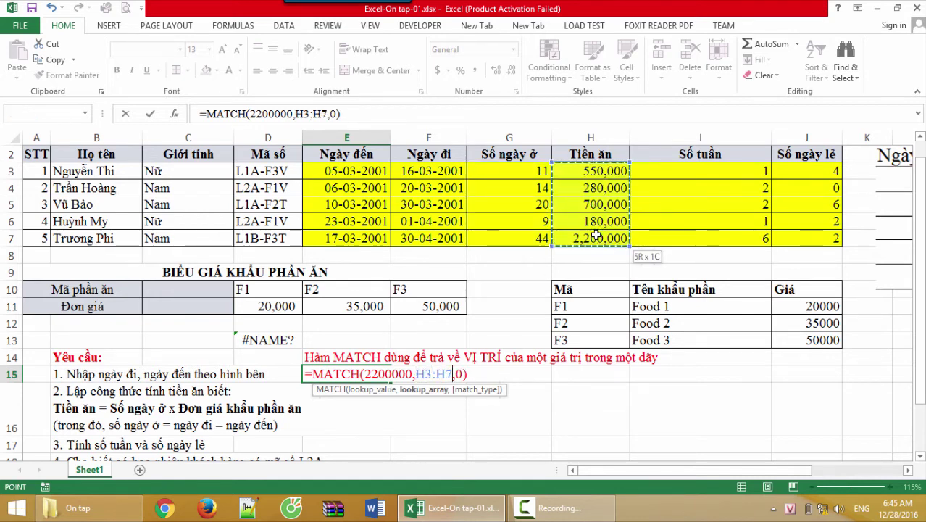
left_click(479, 374)
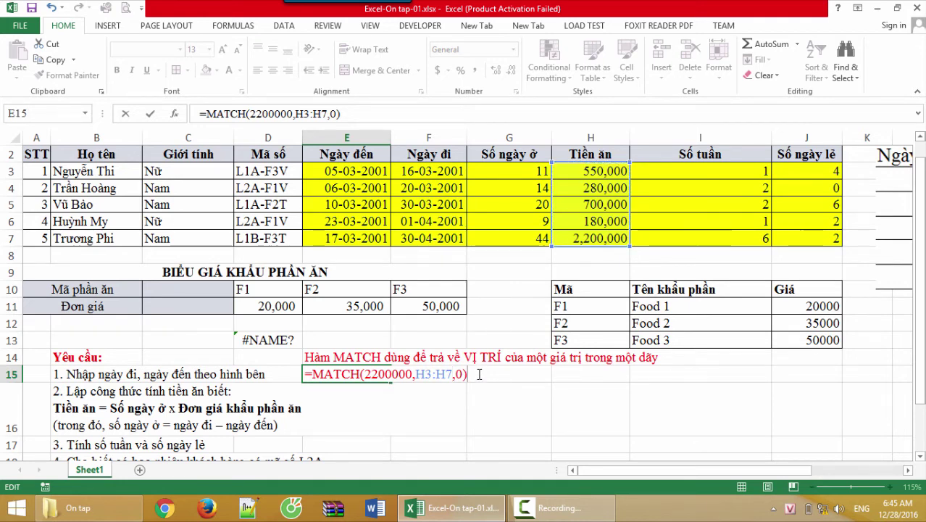
key("Return")
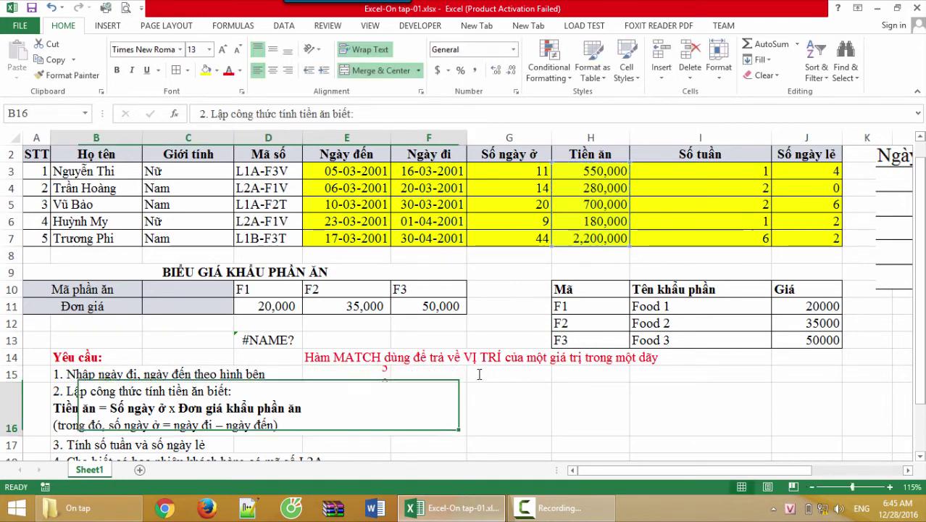
- Check H7's value and E15's MATCH formula without changing them
left_click(591, 239)
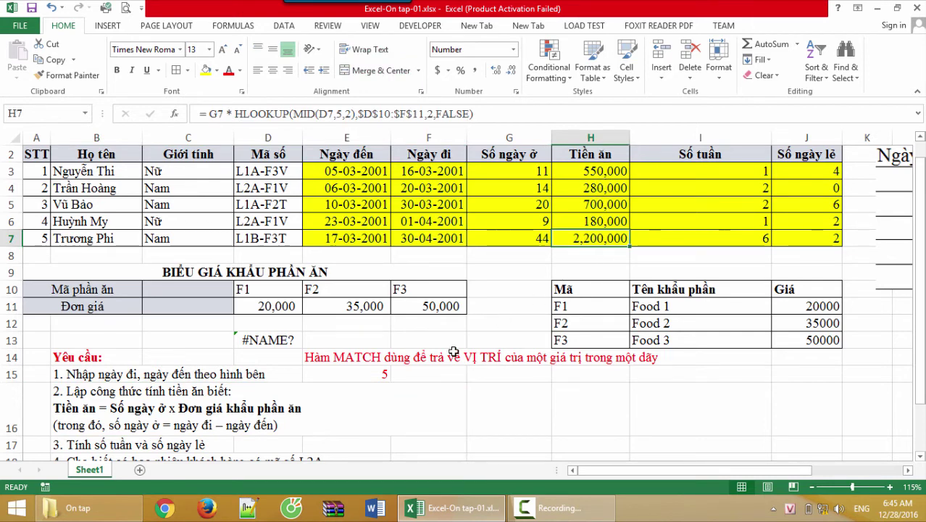
left_click(373, 374)
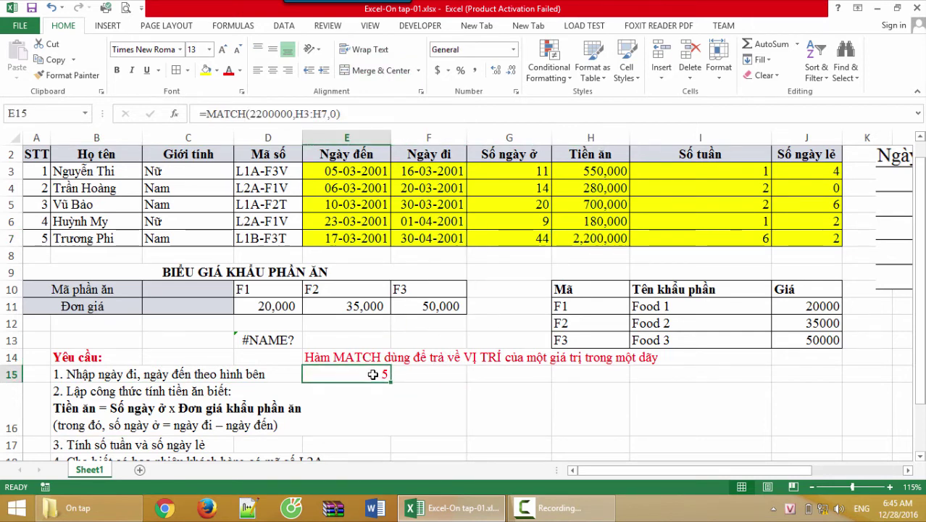
double_click(373, 374)
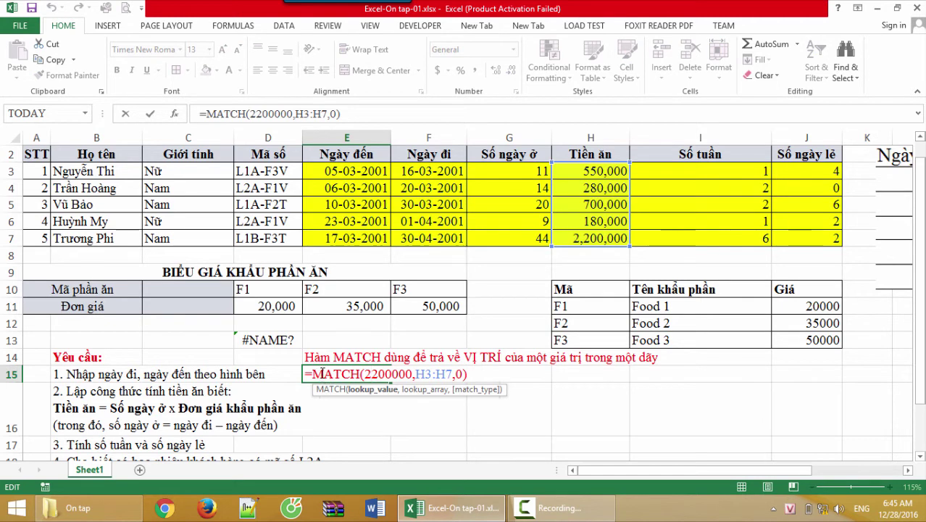
left_click_drag(321, 374, 332, 374)
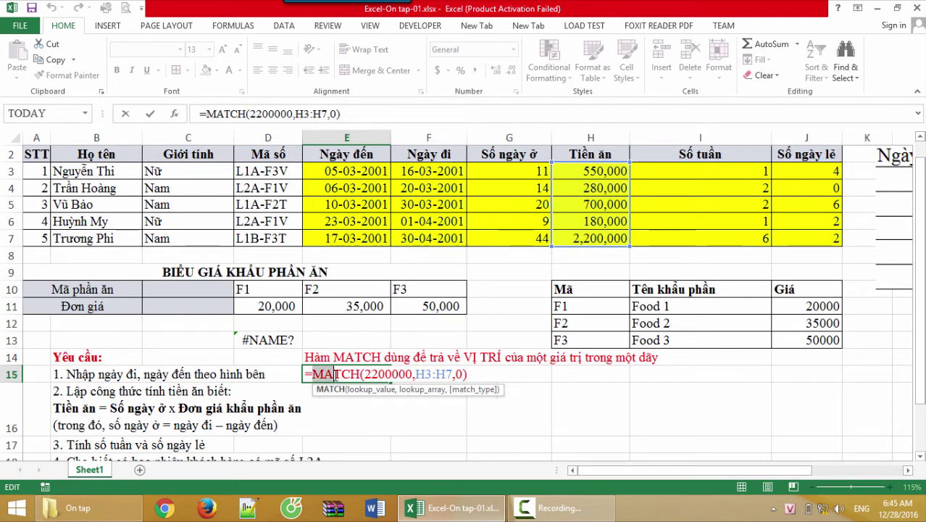
key("Escape")
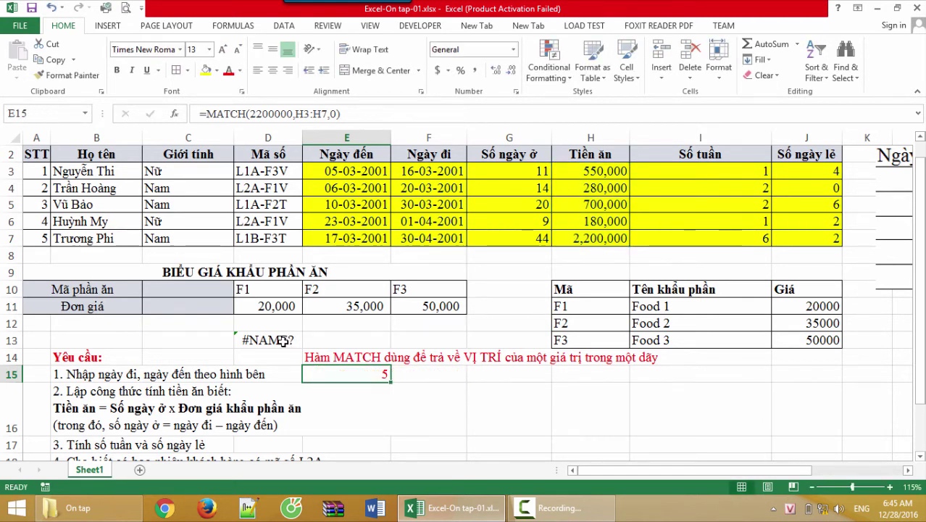
double_click(289, 347)
- Replace D13's placeholder text with MATCH(2200000,H3:H7,0), completing the INDEX formula over B3:B7
left_click_drag(331, 340, 575, 340)
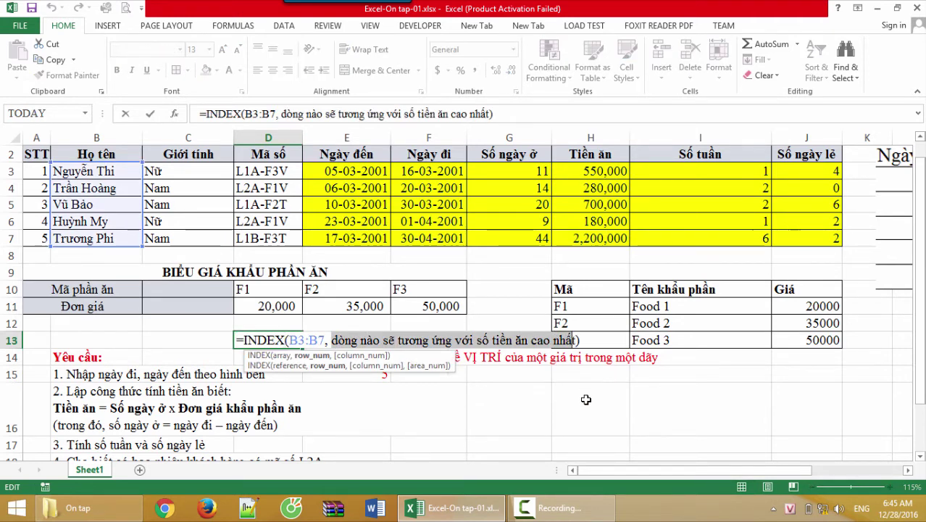
key("BackSpace")
type("mat")
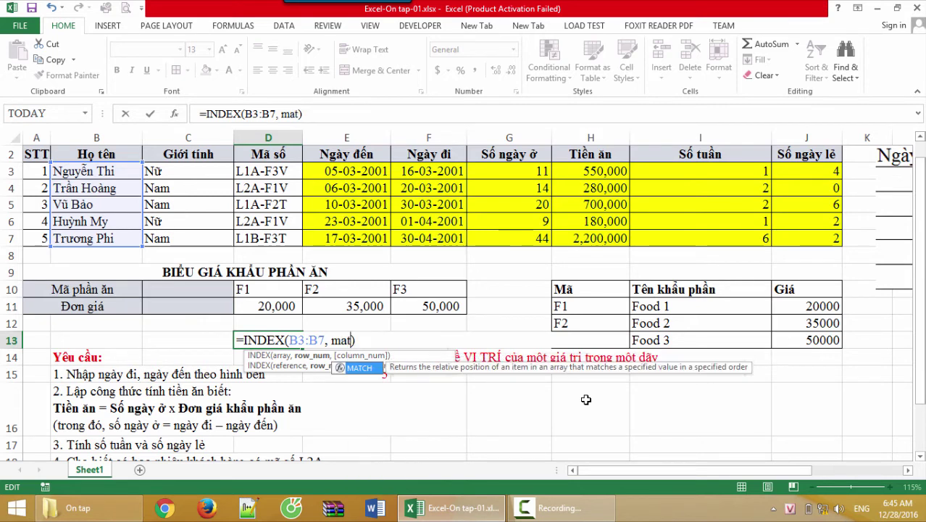
type("ch(")
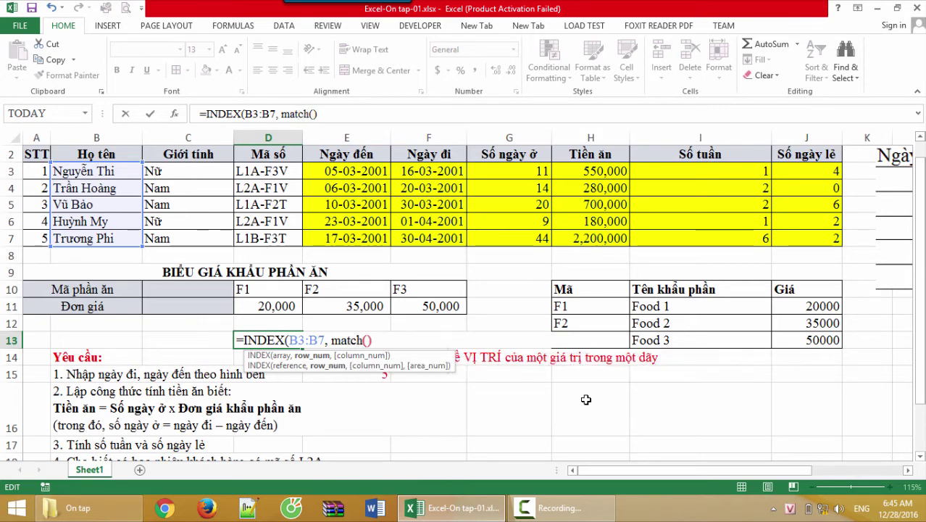
type("2200")
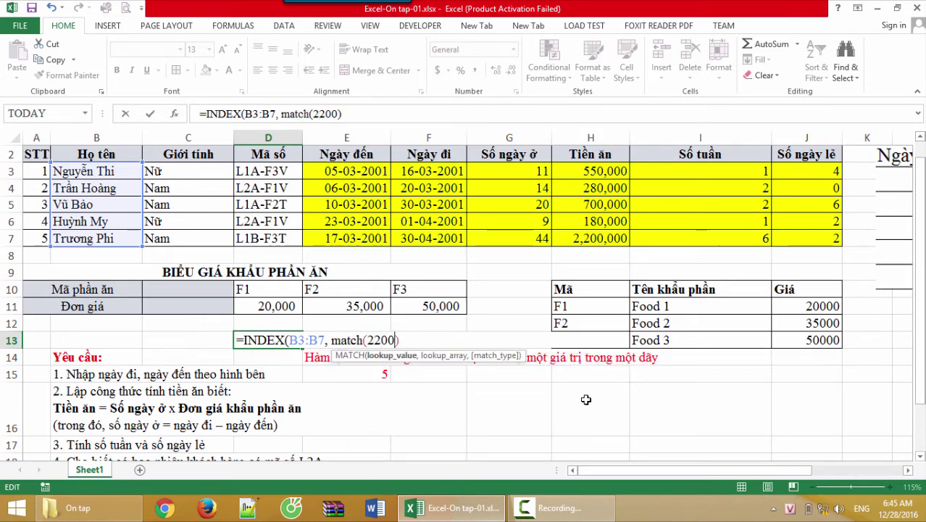
type("00")
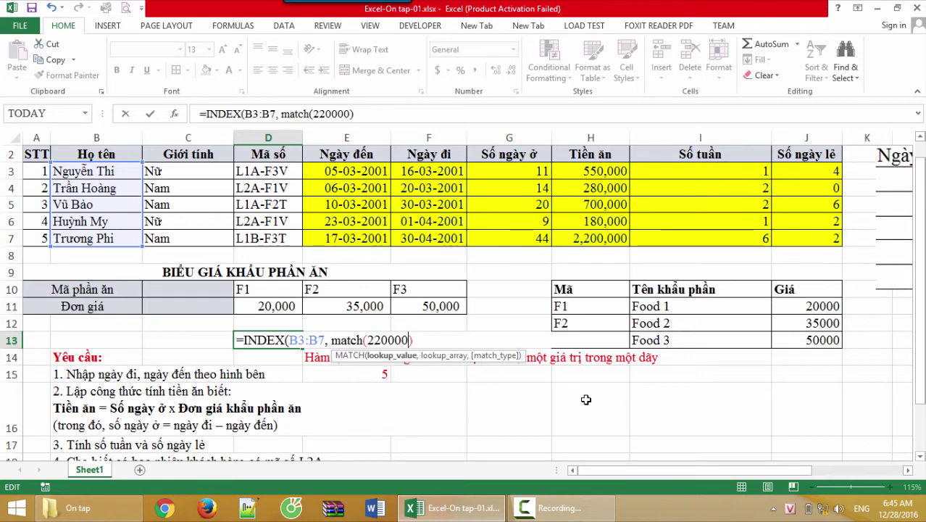
type("0,")
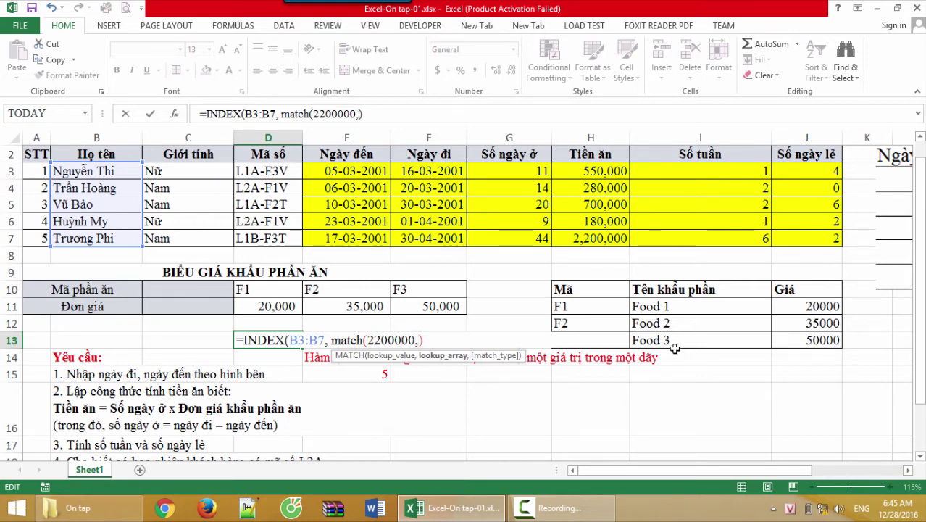
left_click(616, 176)
left_click_drag(608, 204, 612, 236)
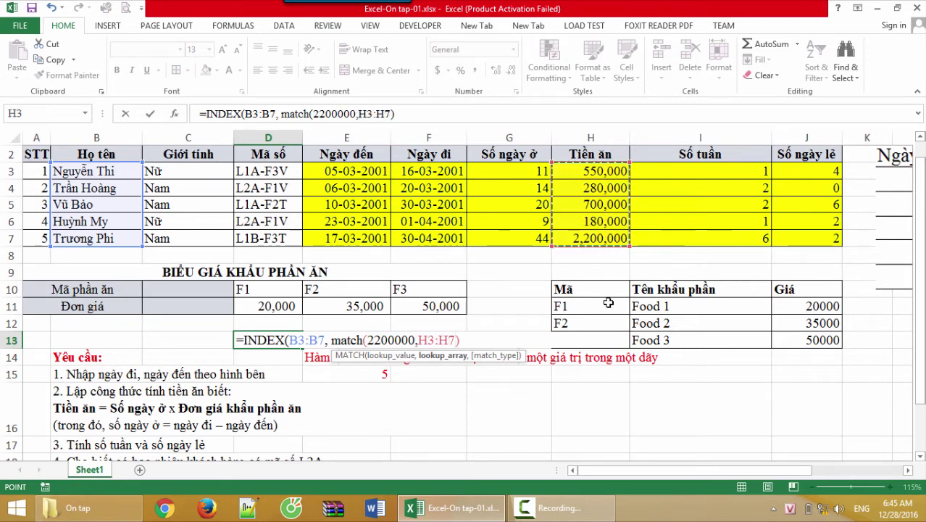
type(",")
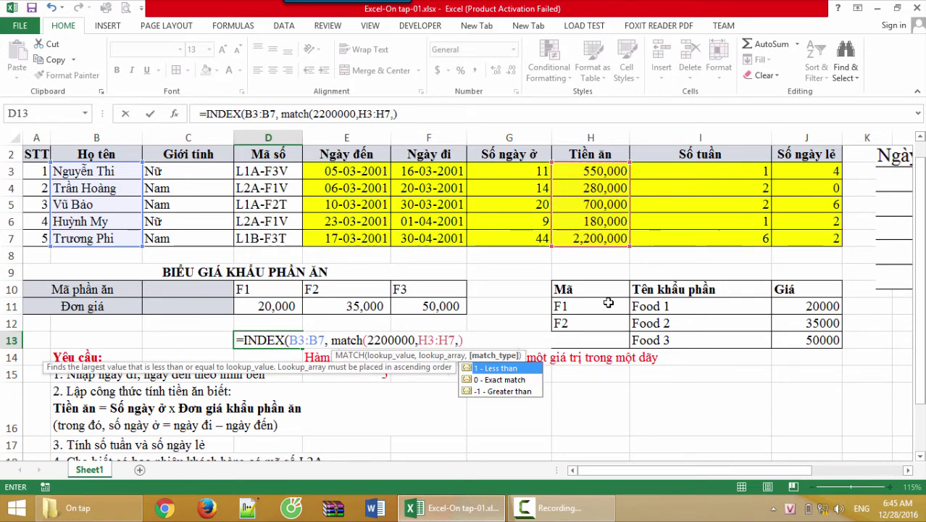
type("0)")
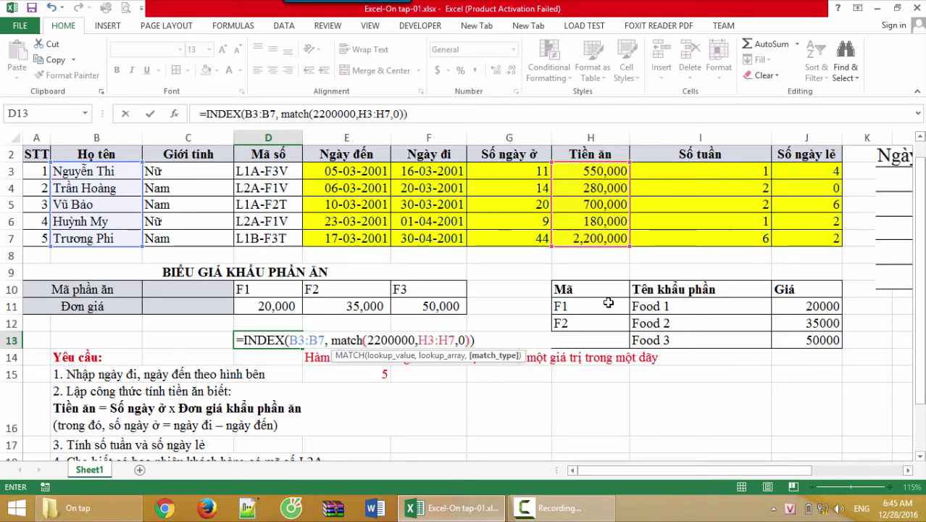
key("Left")
left_click_drag(469, 341, 332, 341)
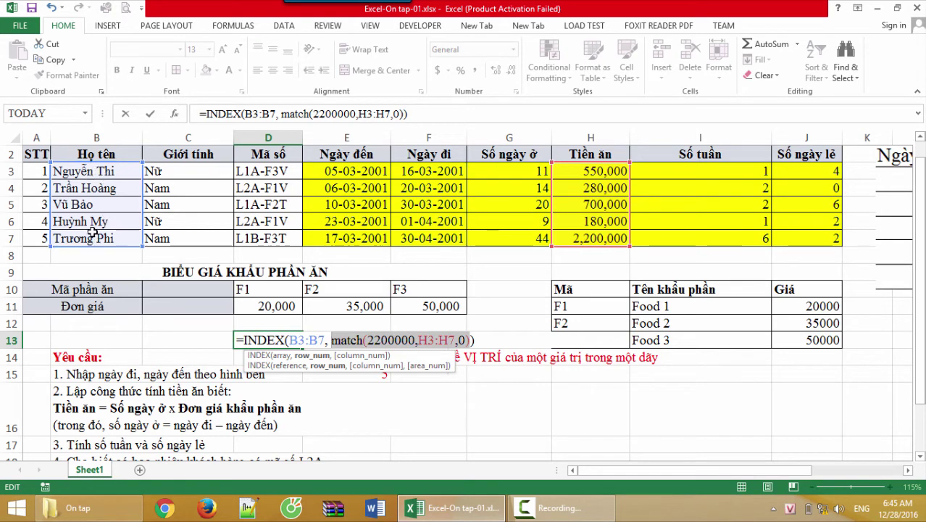
left_click(487, 341)
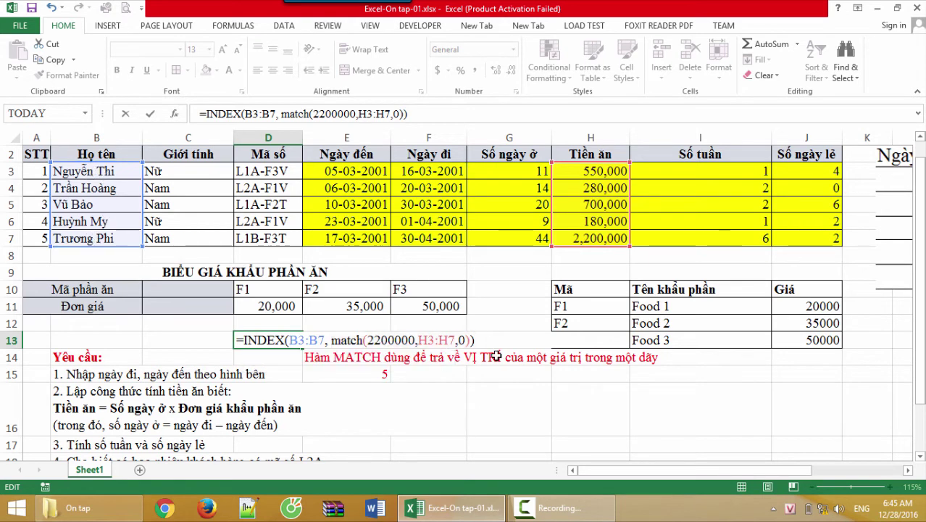
key("Return")
left_click(259, 344)
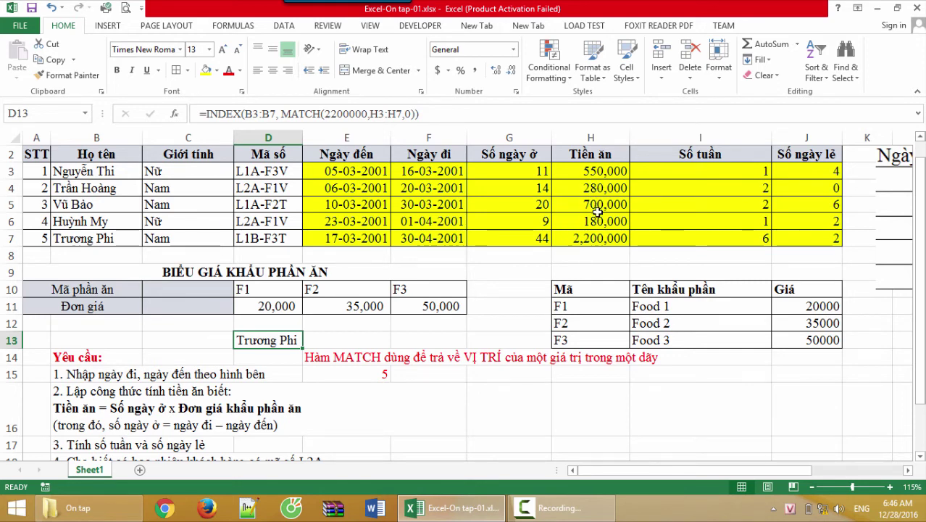
- Replace the fixed 2200000 in D13's MATCH with MAX(H3:H7) to look up the highest meal cost
double_click(271, 342)
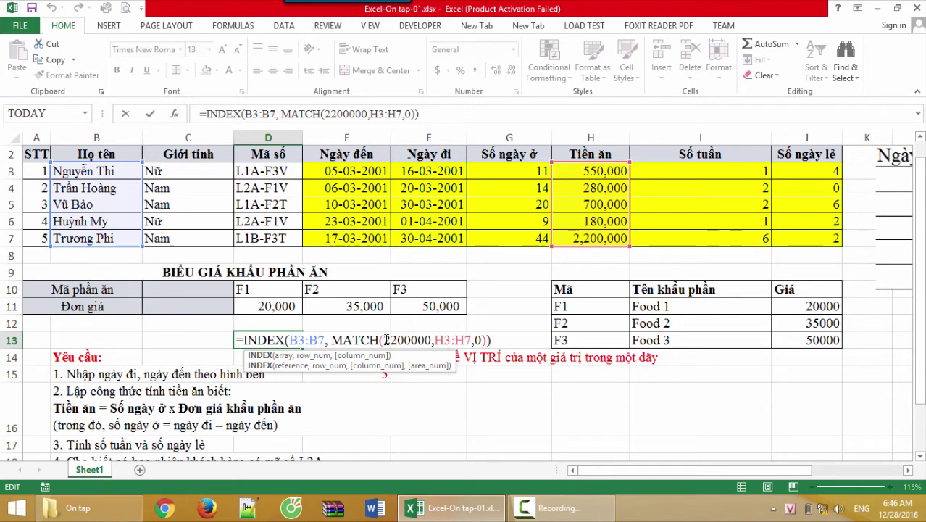
left_click_drag(383, 340, 433, 340)
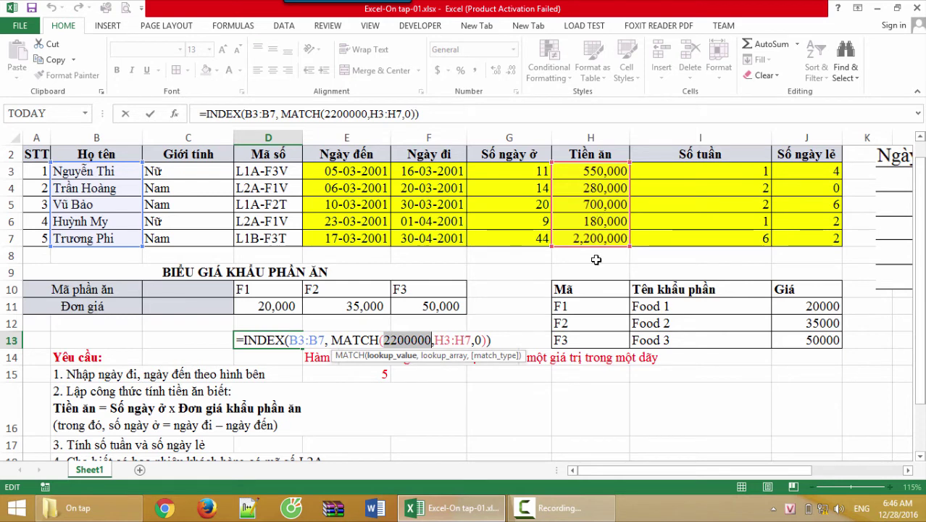
type("max")
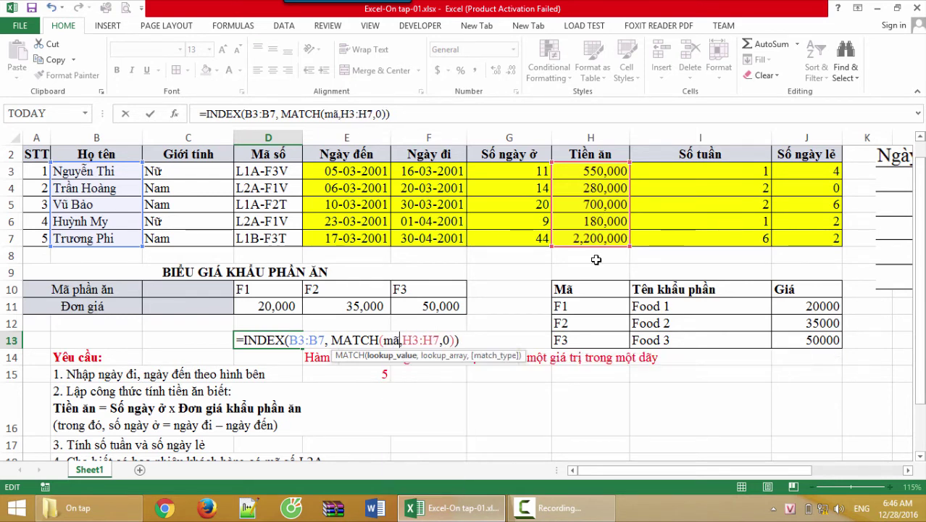
type("(")
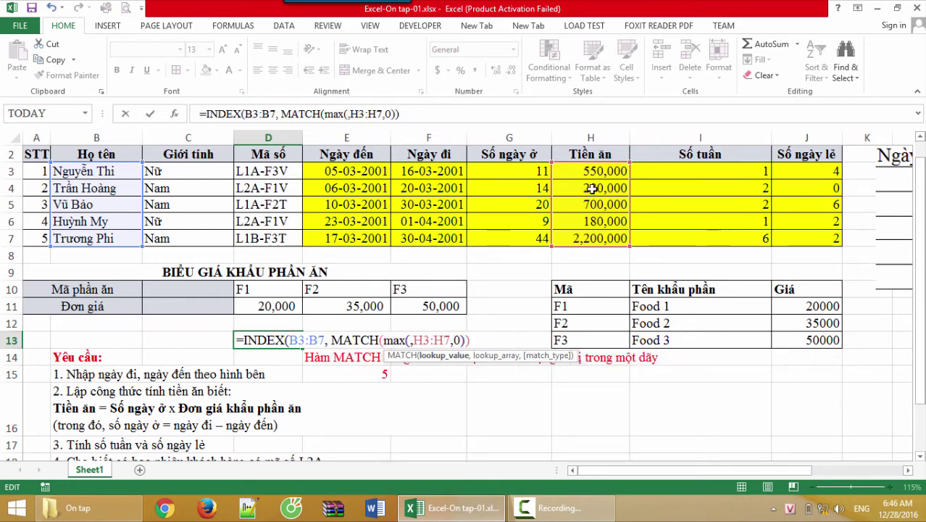
left_click_drag(591, 171, 592, 238)
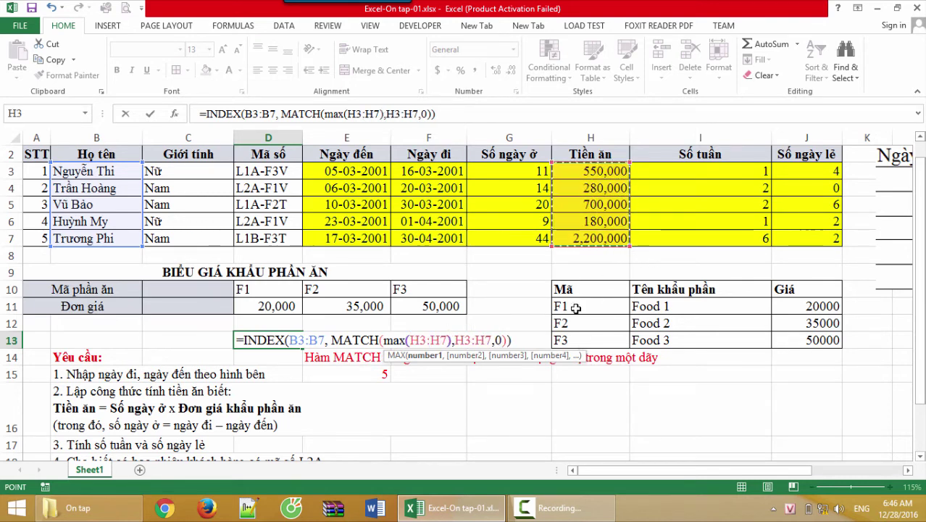
type(")")
left_click_drag(453, 341, 385, 341)
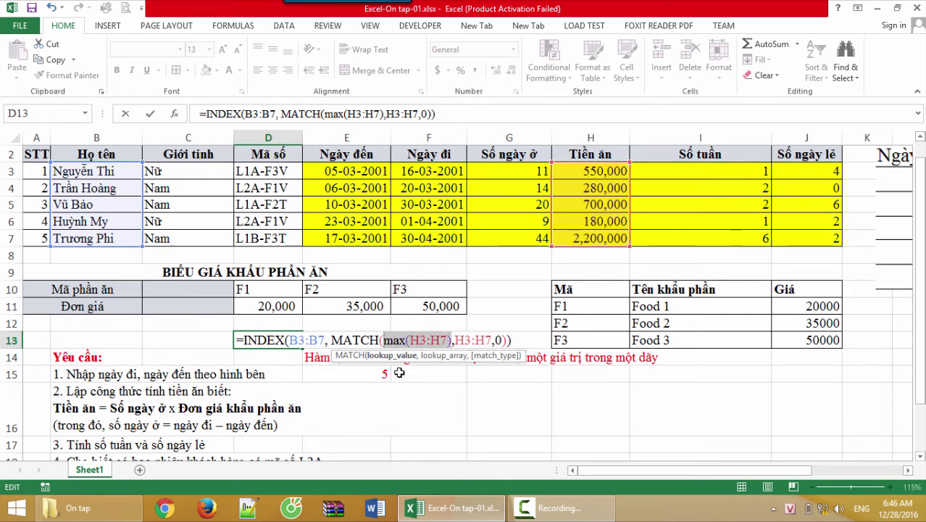
key("Return")
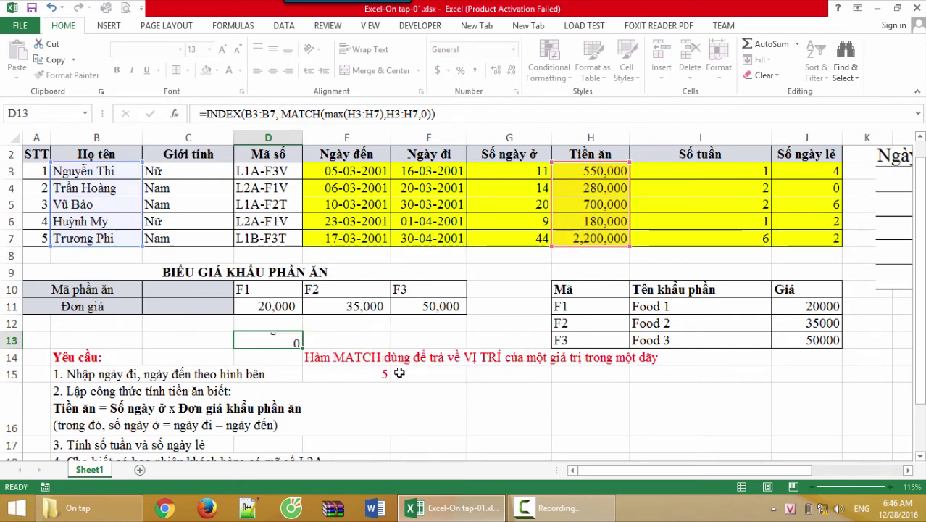
left_click(274, 340)
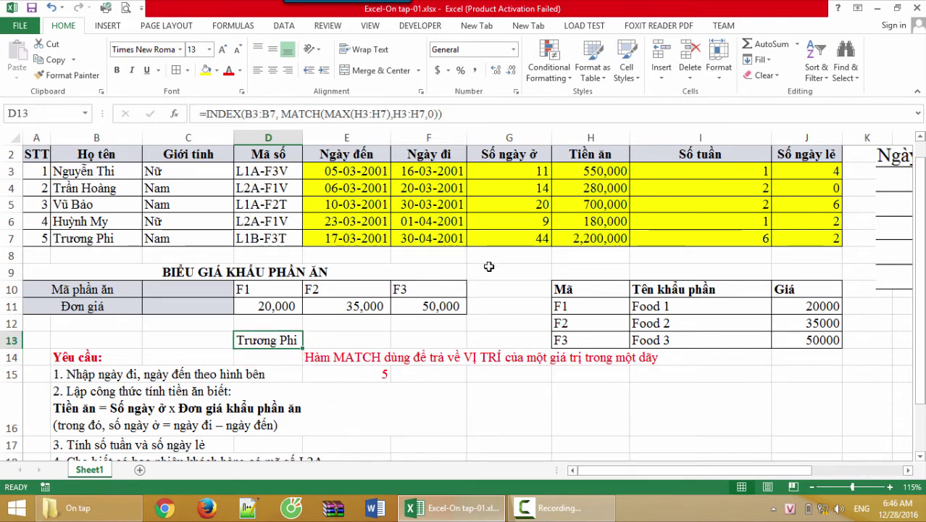
left_click(562, 189)
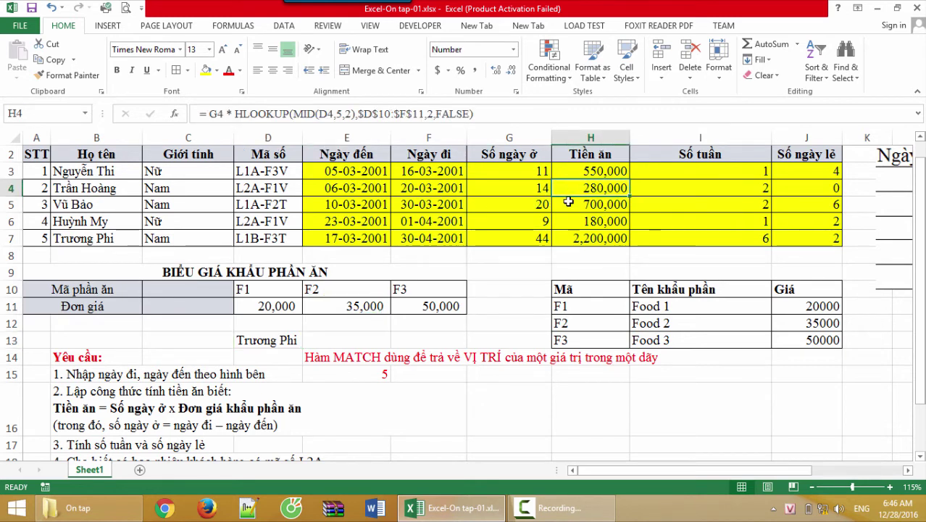
type("500")
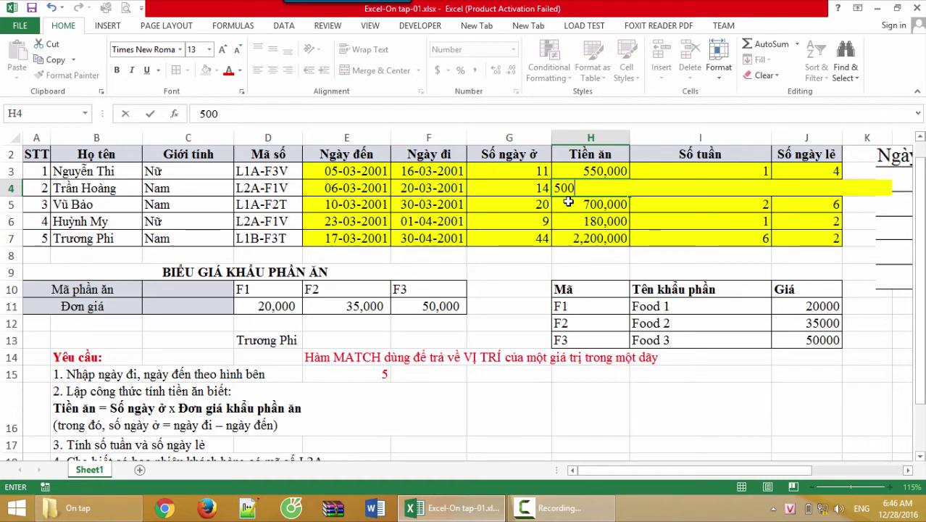
type("0000")
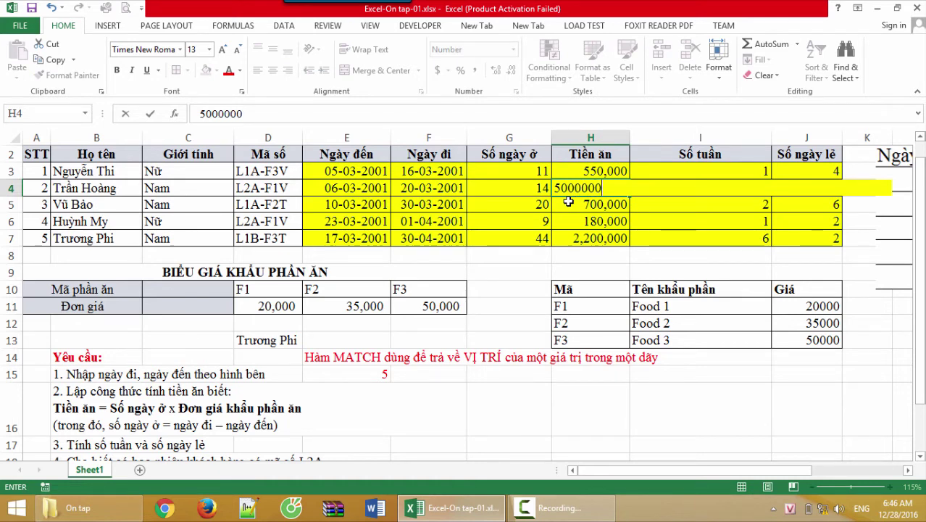
key("Return")
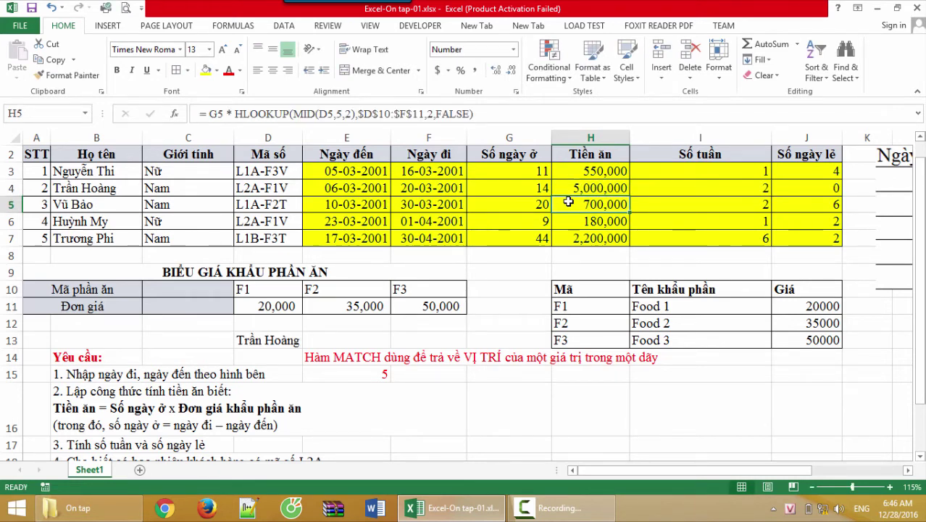
left_click(600, 189)
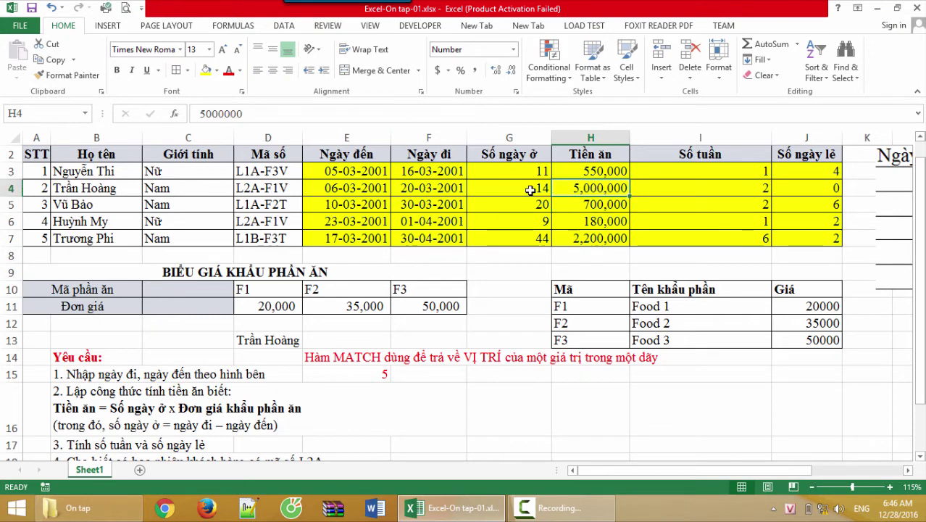
left_click(92, 188)
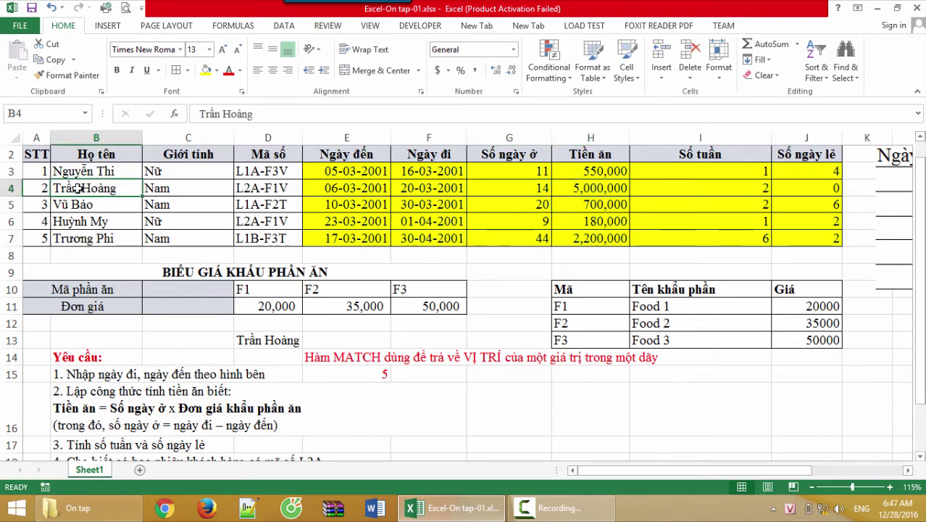
- Recheck the D13 lookup formula and locate the requirement 6 text in B20
left_click(269, 341)
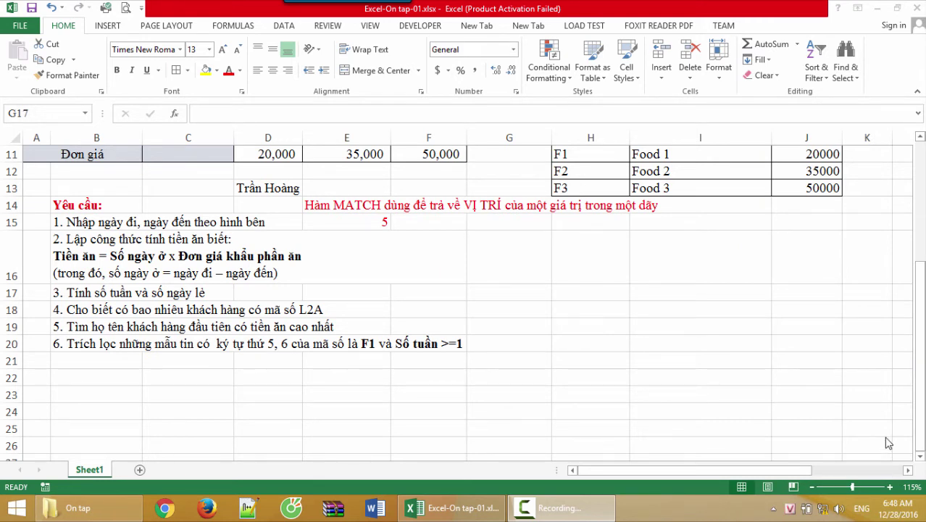
left_click(98, 345)
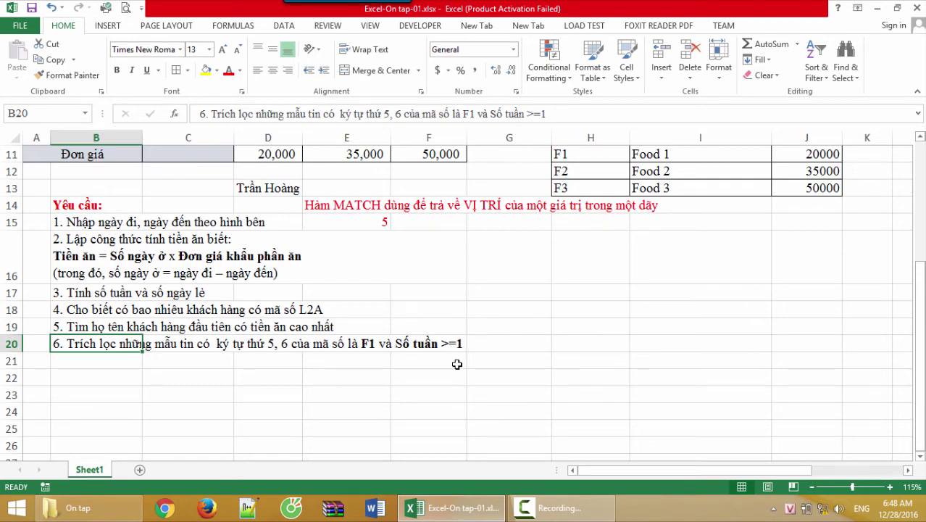
scroll(457, 363, "up", 2)
scroll(280, 330, "up", 2)
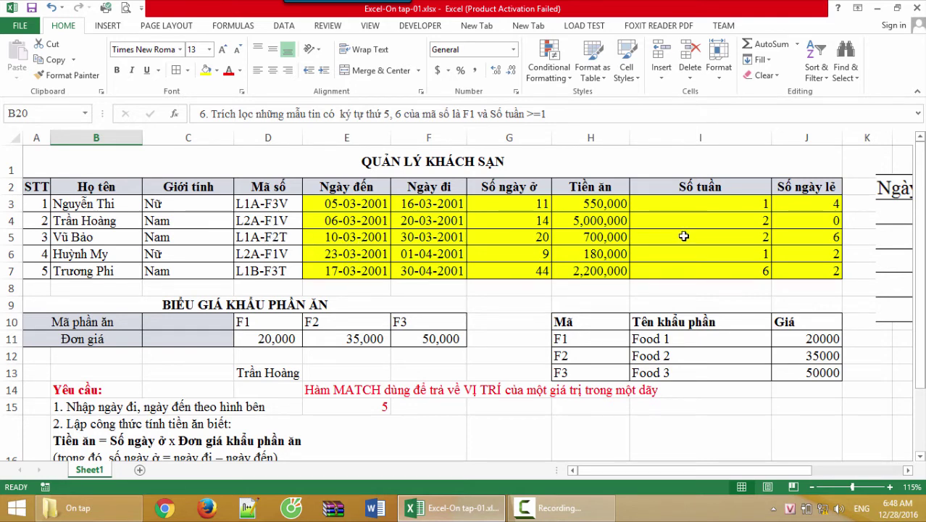
scroll(684, 267, "down", 2)
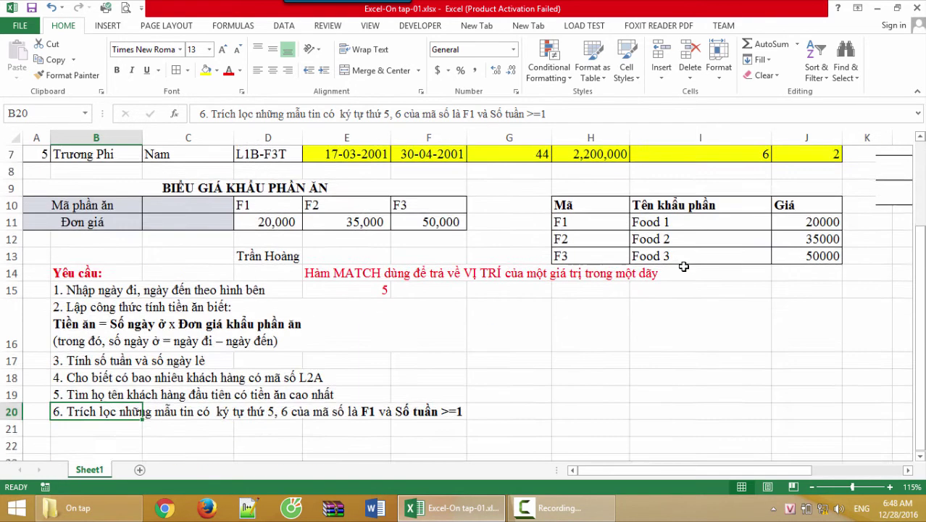
scroll(684, 267, "down", 1)
scroll(683, 267, "up", 2)
scroll(683, 267, "up", 1)
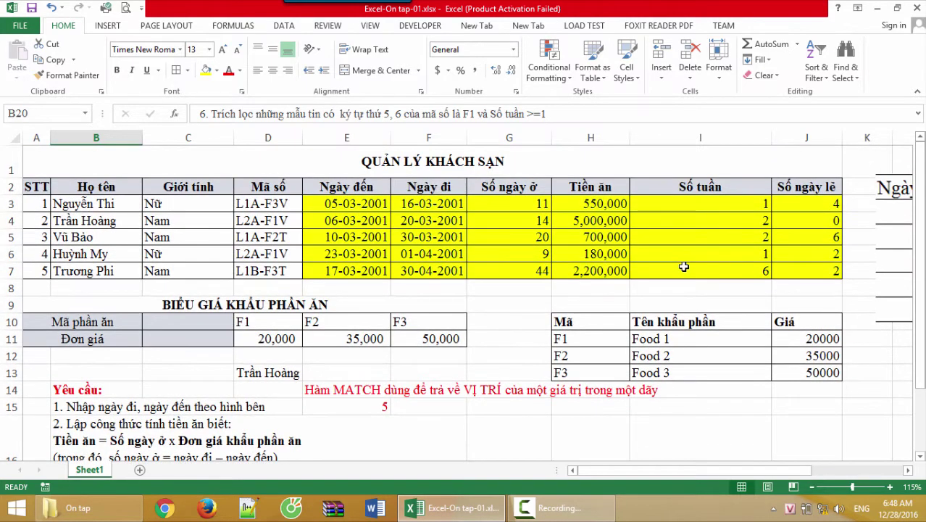
scroll(683, 267, "down", 3)
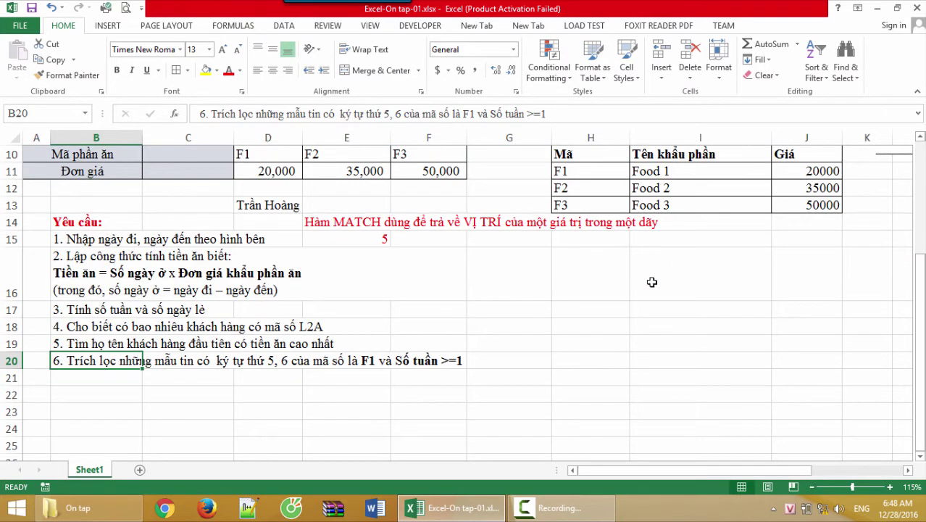
- Edit requirement 6 so its condition reads Số tuần >=2 instead of >=1
double_click(61, 361)
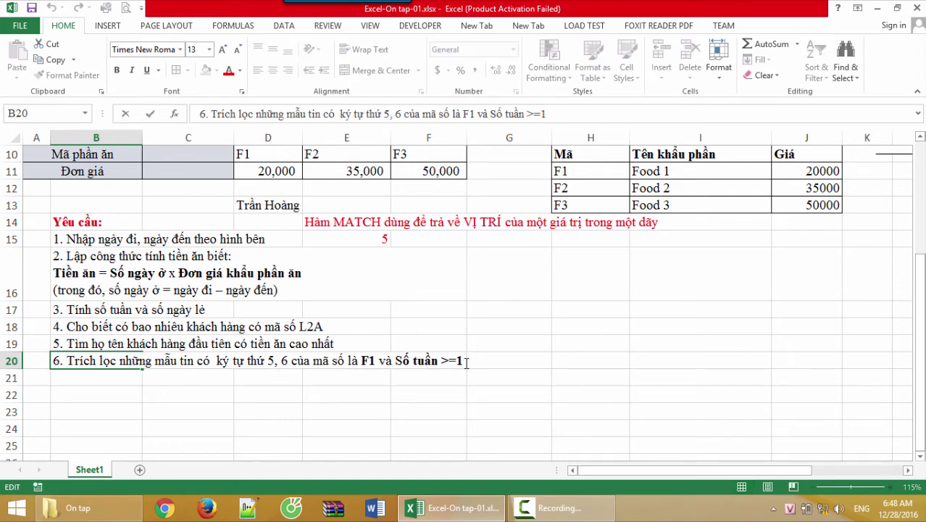
key("Escape")
scroll(470, 391, "up", 3)
scroll(470, 400, "down", 2)
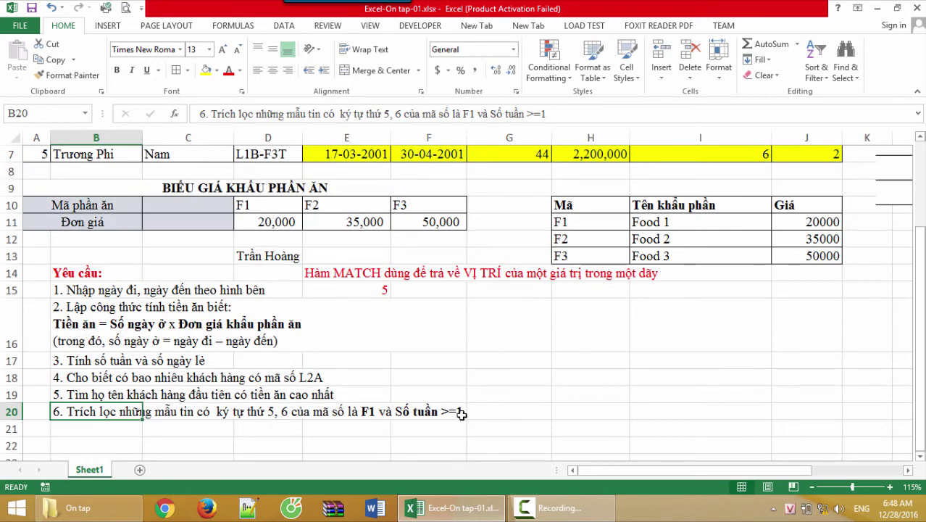
double_click(64, 412)
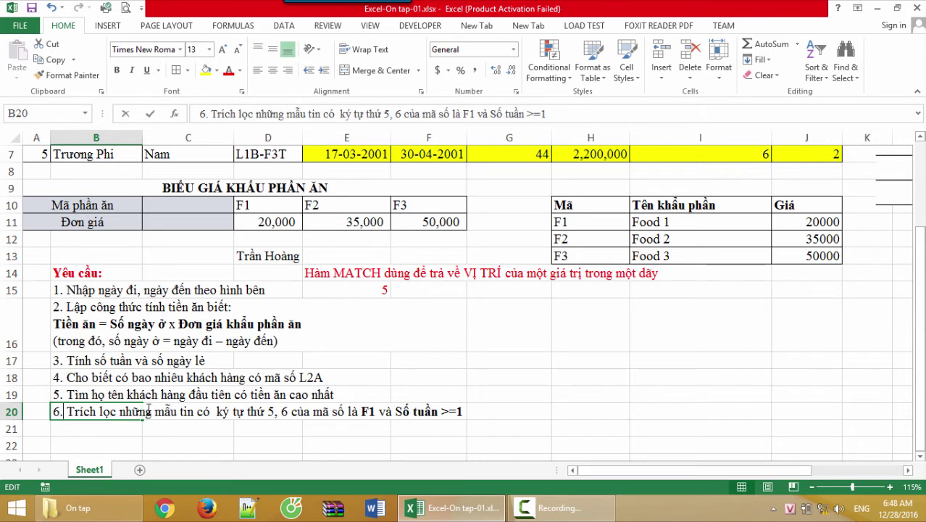
left_click(460, 412)
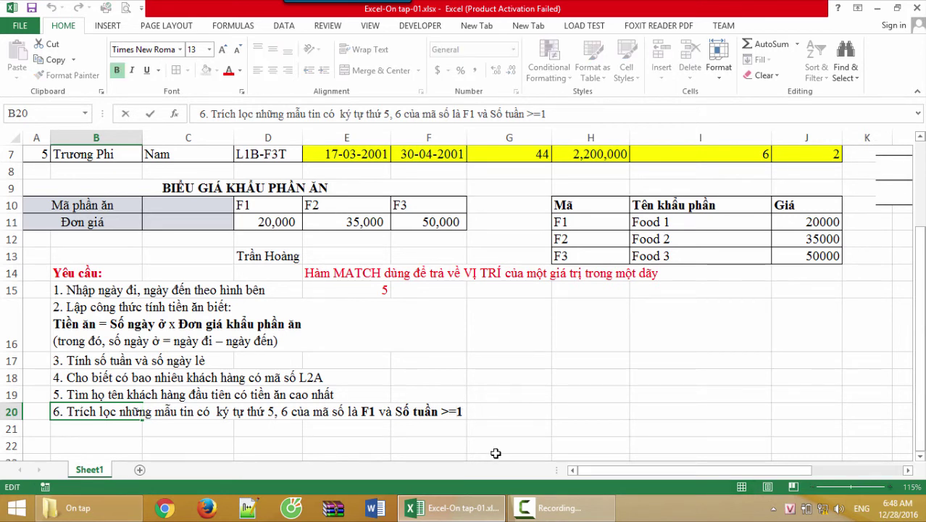
key("BackSpace")
type("2")
key("Return")
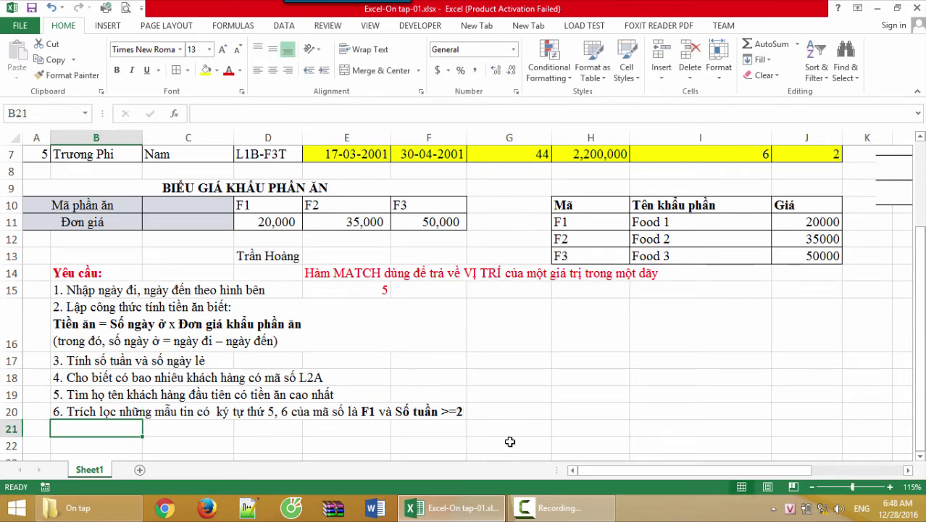
scroll(527, 407, "up", 2)
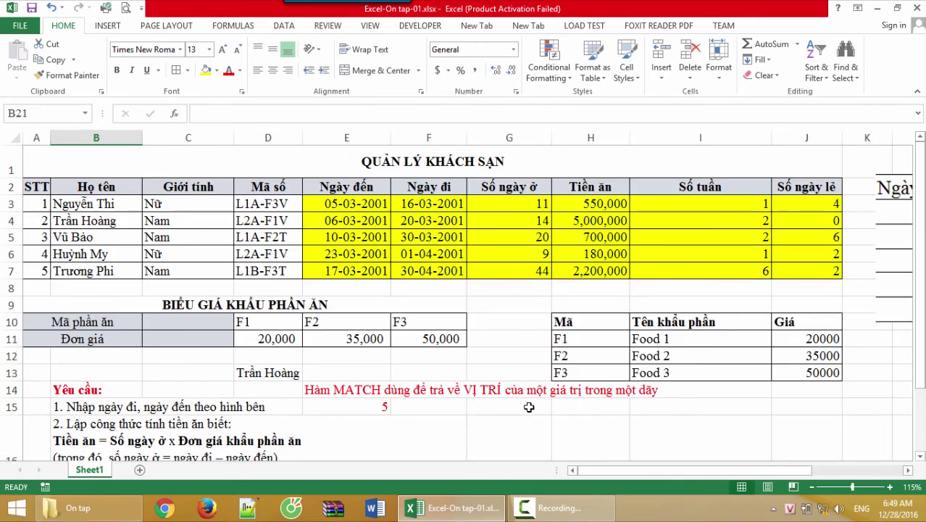
scroll(529, 407, "down", 3)
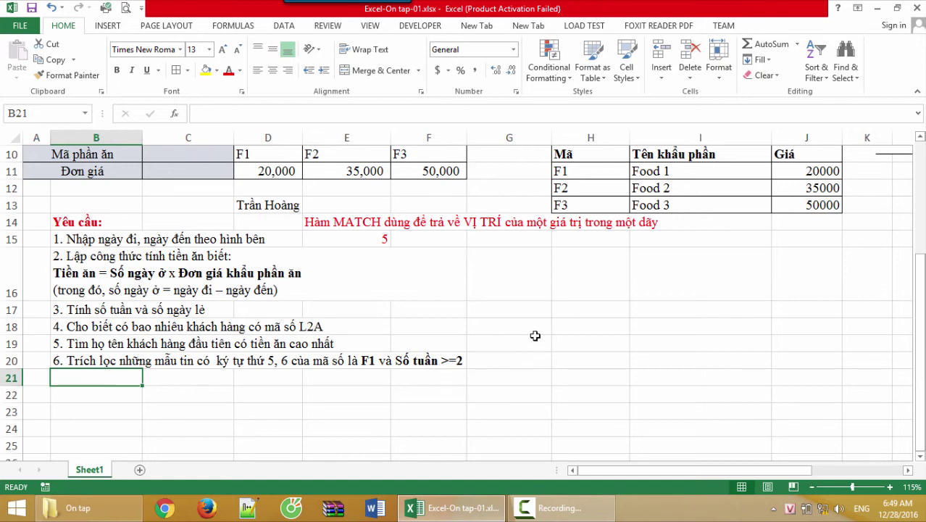
left_click(272, 373)
left_click(249, 362)
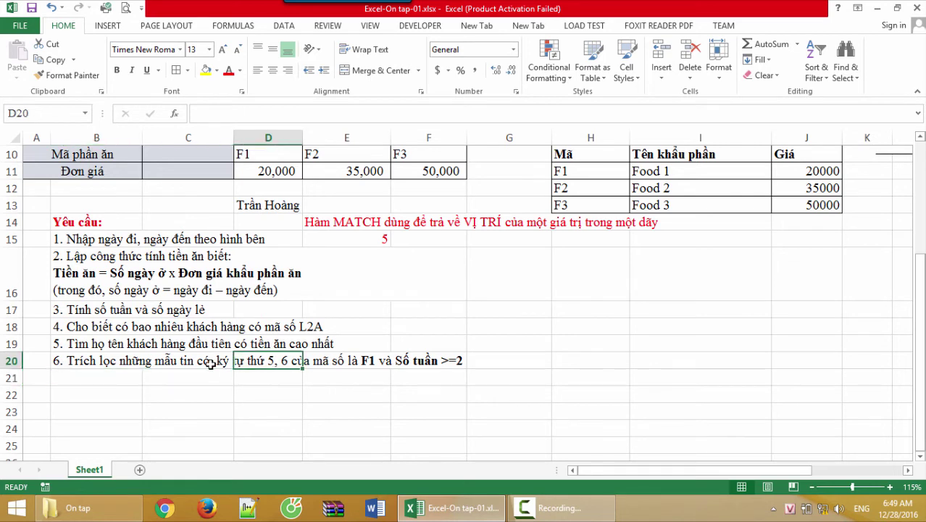
left_click(338, 363)
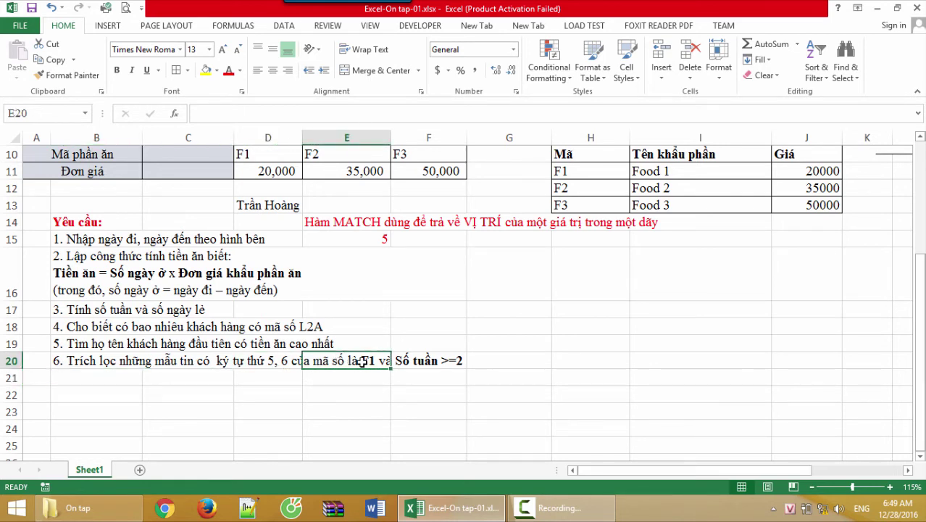
scroll(374, 374, "up", 2)
scroll(374, 372, "up", 1)
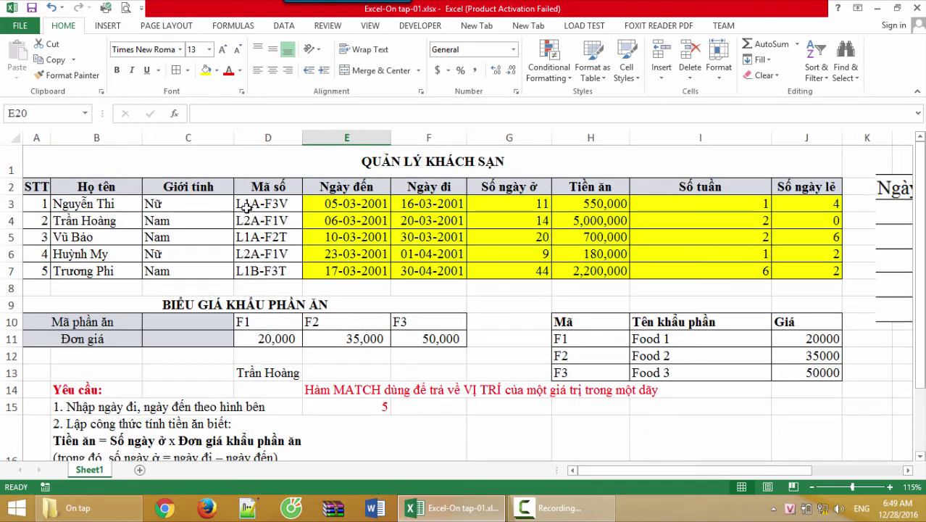
- Copy the Mã số header from D2 into H18
left_click(268, 191)
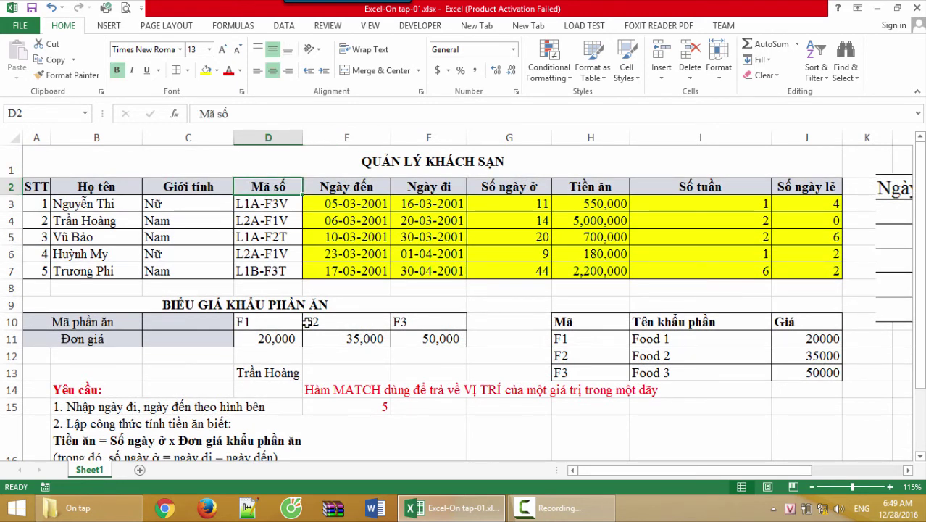
key("ctrl+c")
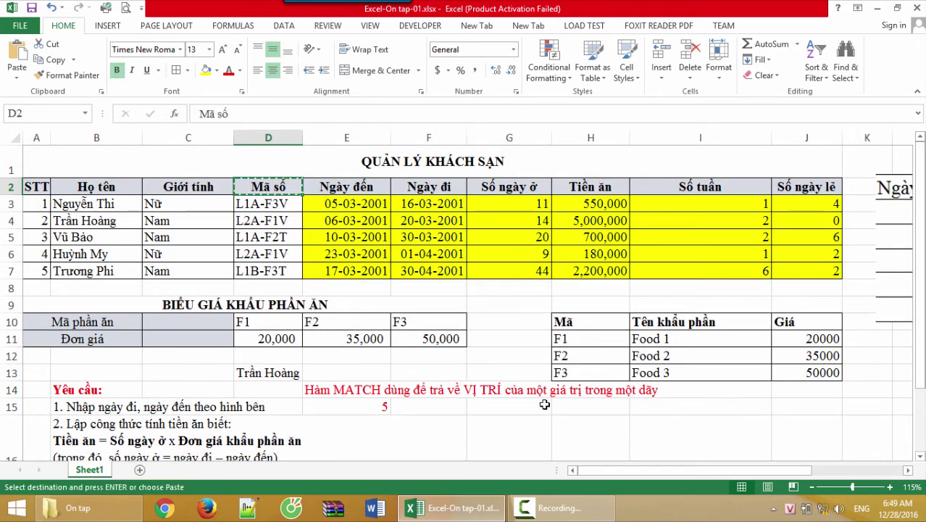
scroll(545, 400, "down", 2)
scroll(546, 398, "down", 1)
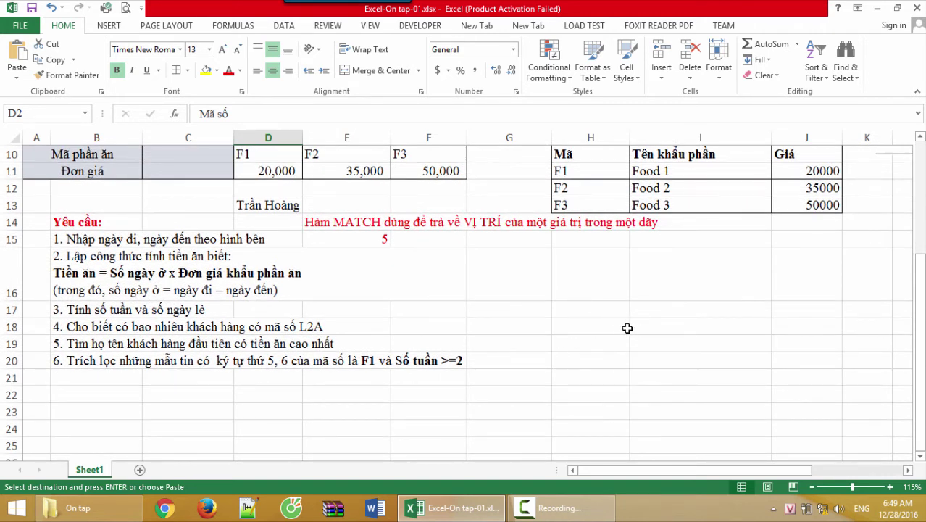
left_click(615, 328)
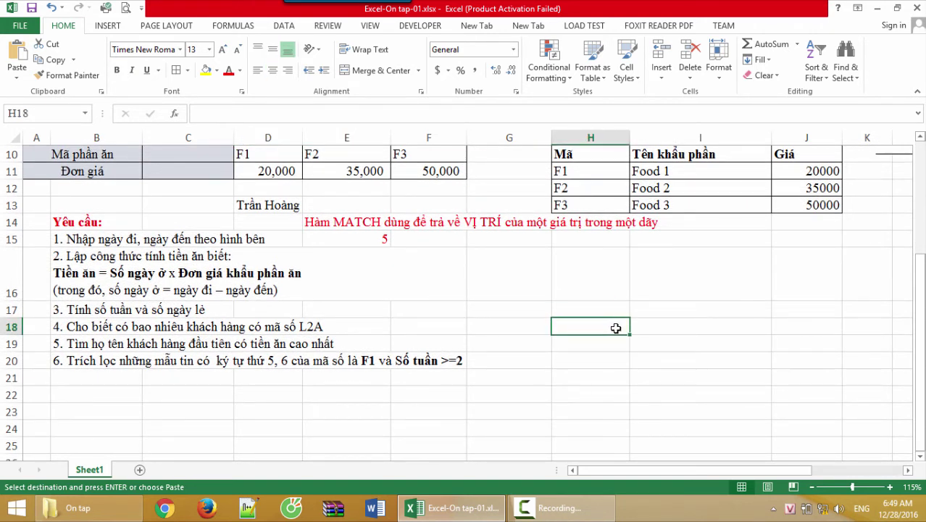
key("ctrl+v")
key("Up")
left_click(600, 349)
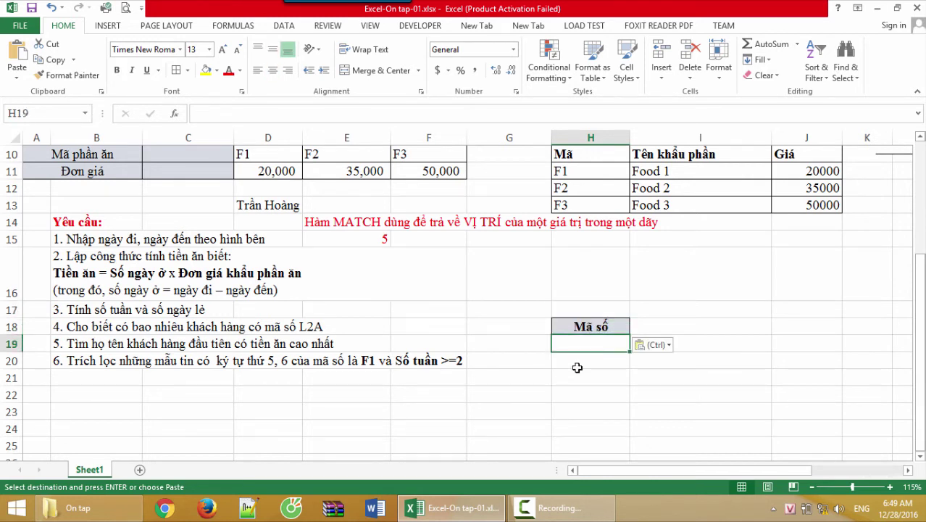
- Copy the Số tuần header from I2 into I18
scroll(580, 367, "up", 3)
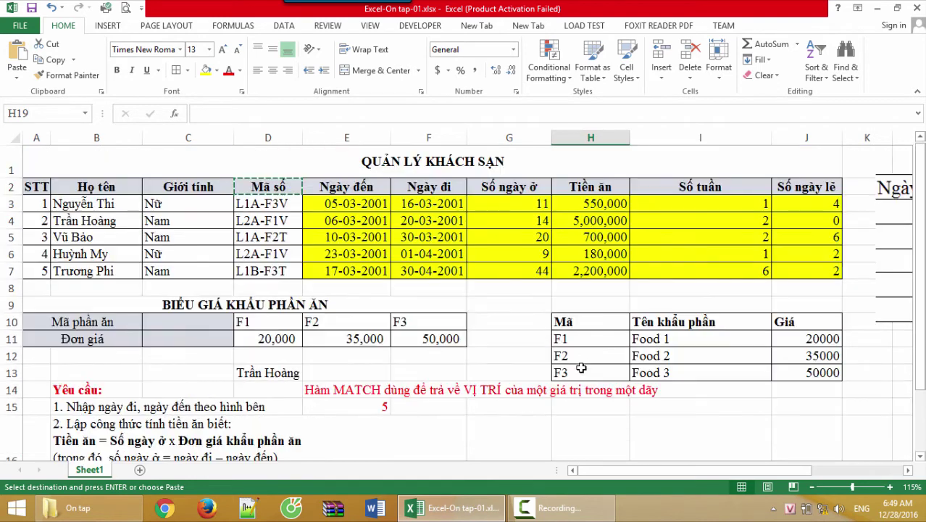
left_click(684, 190)
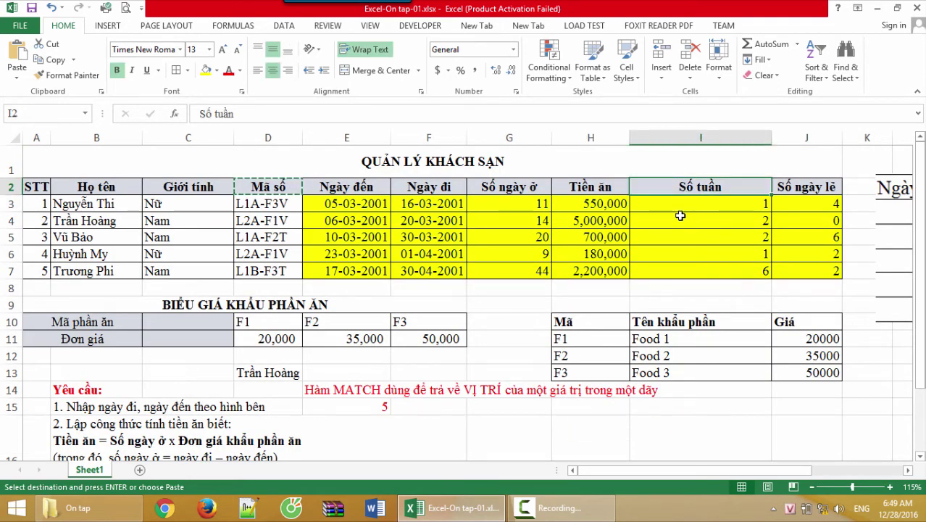
scroll(661, 377, "down", 2)
left_click(661, 377)
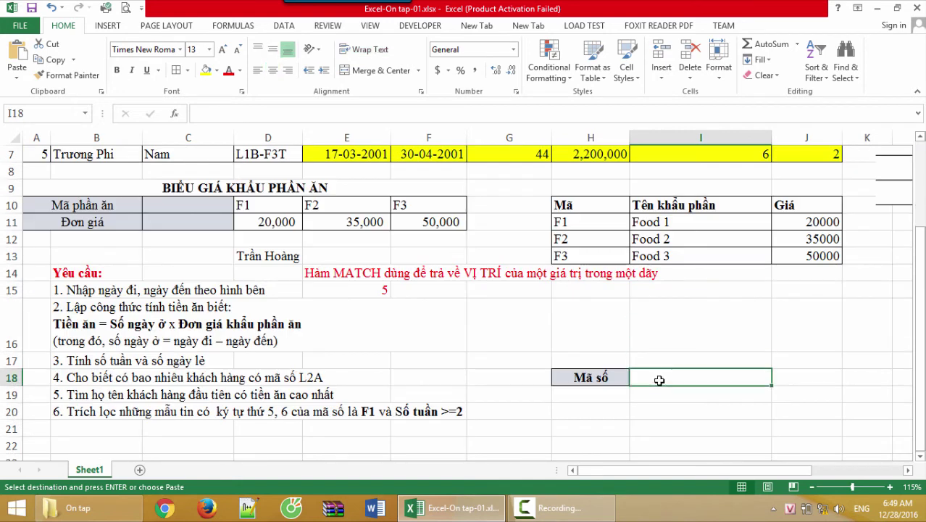
key("ctrl+v")
left_click(576, 400)
scroll(584, 397, "down", 1)
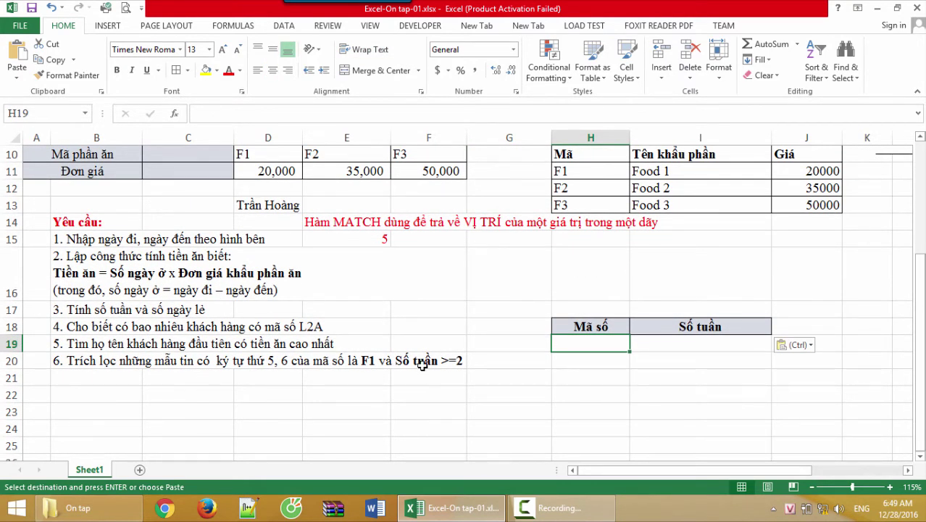
- Enter the conditions >=2 in I19 and ????F1* in H19
left_click(663, 346)
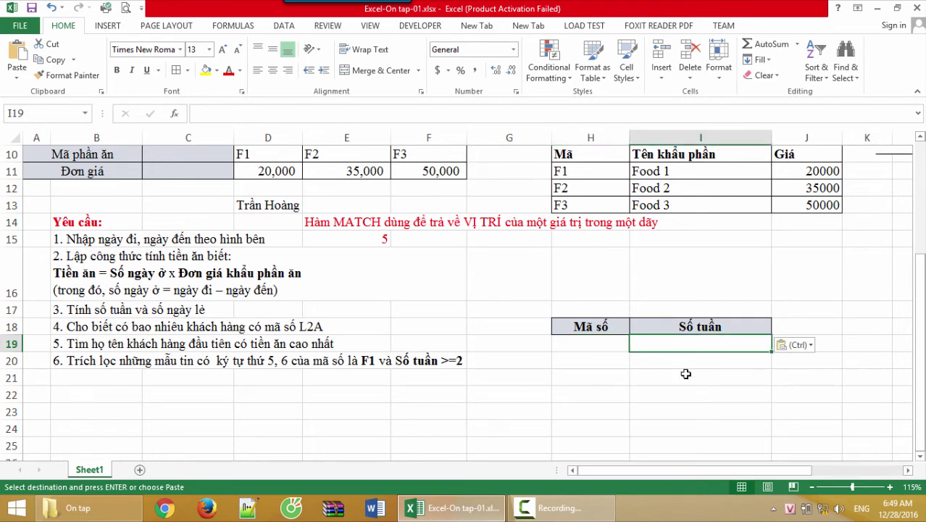
type(">=2")
key("Return")
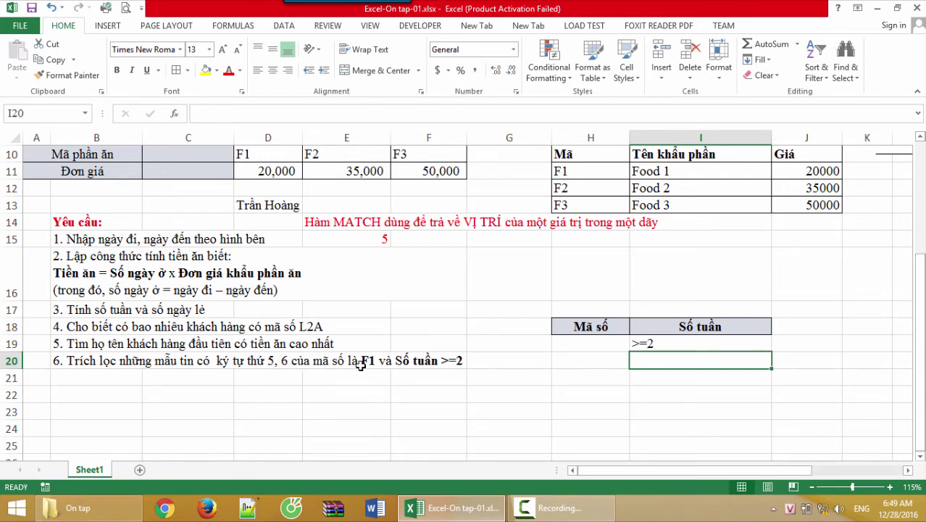
left_click(564, 346)
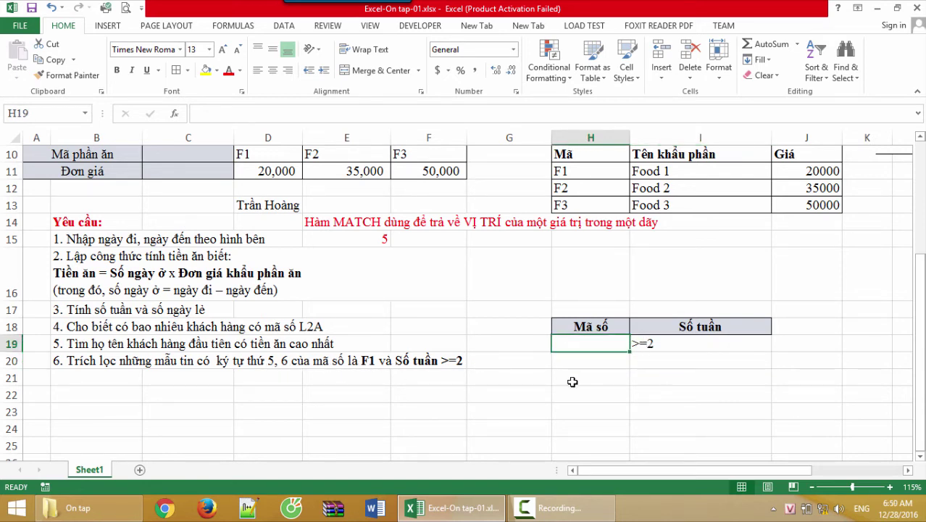
scroll(573, 383, "up", 3)
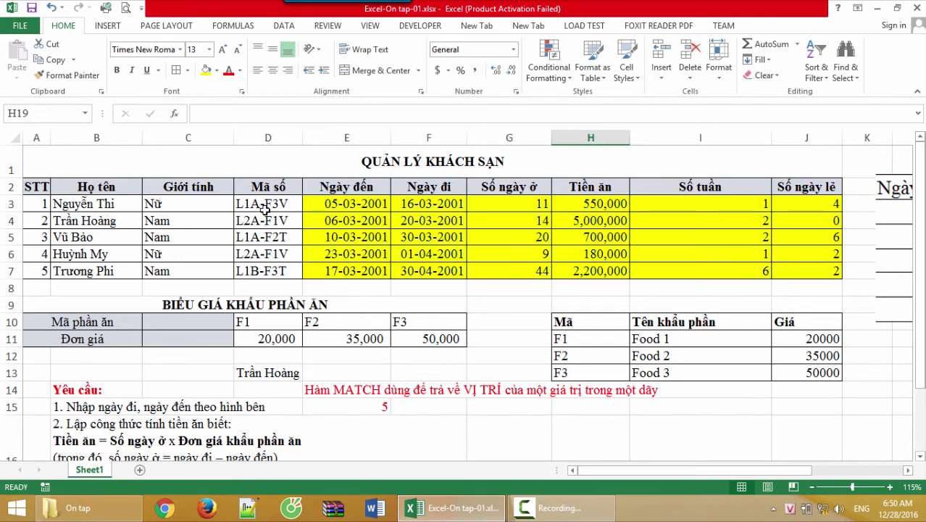
scroll(431, 328, "down", 2)
scroll(522, 376, "down", 2)
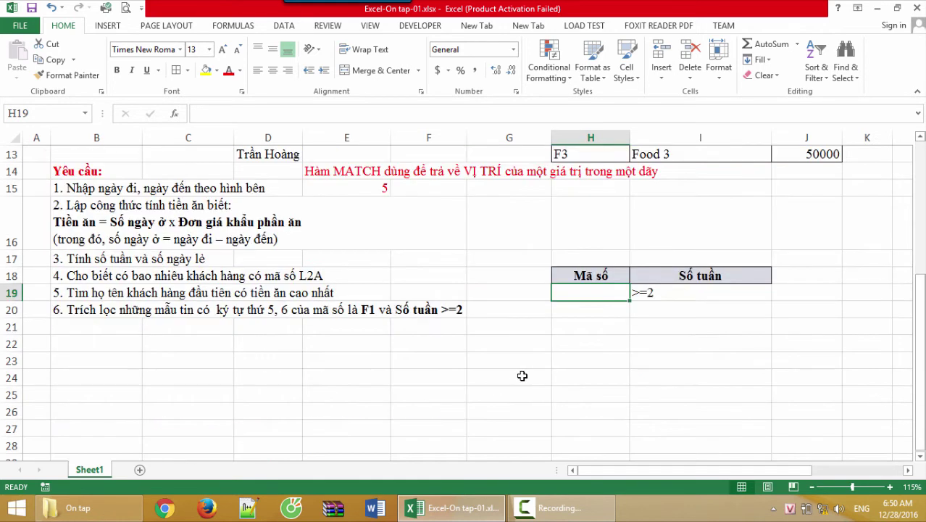
double_click(584, 293)
type("????")
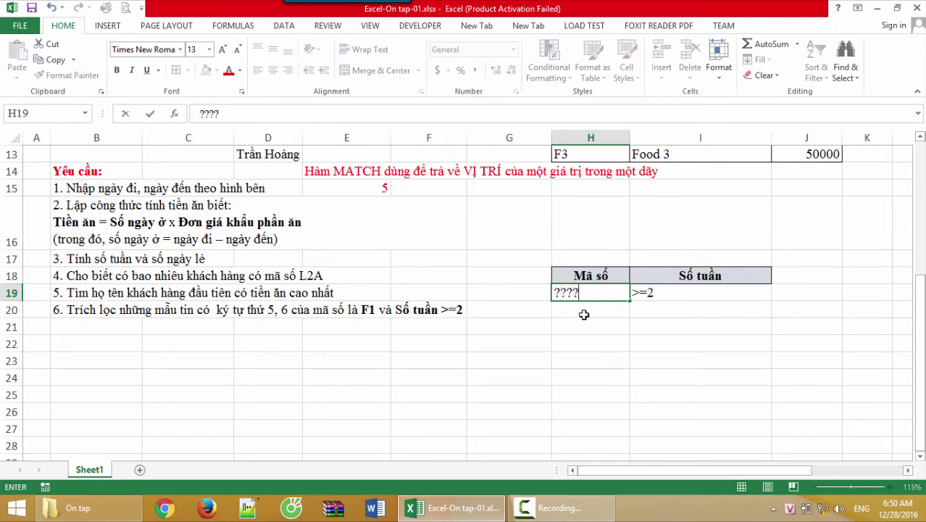
type("F1*")
key("Return")
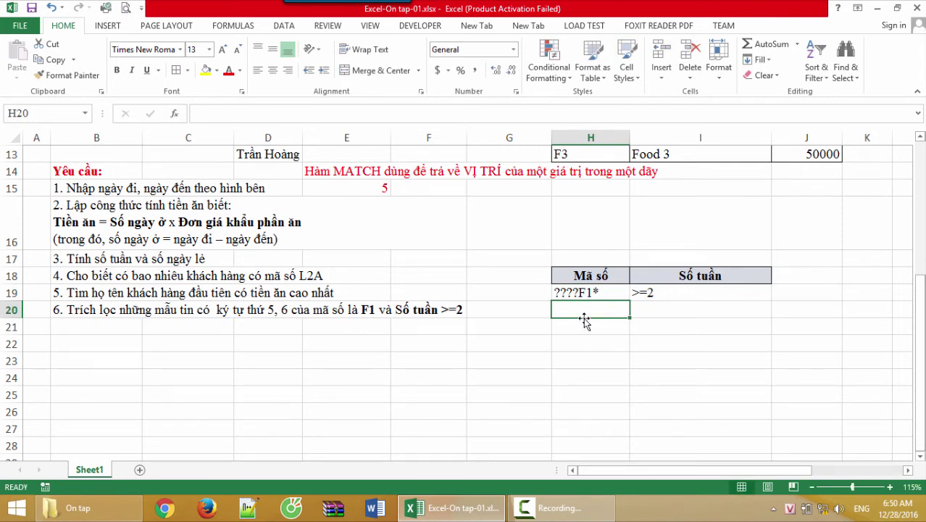
- Review the finished H18:I19 criteria block and its two conditions
left_click(593, 279)
left_click_drag(635, 281, 658, 292)
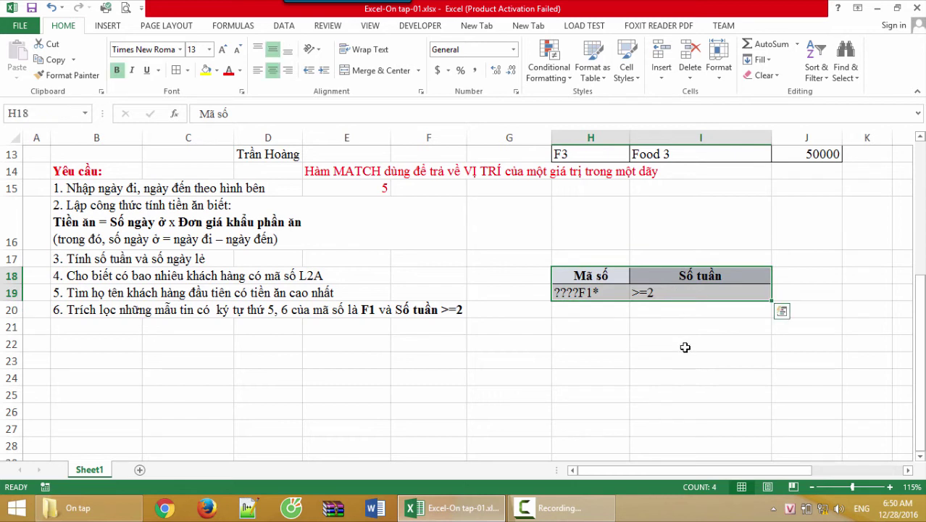
left_click(585, 327)
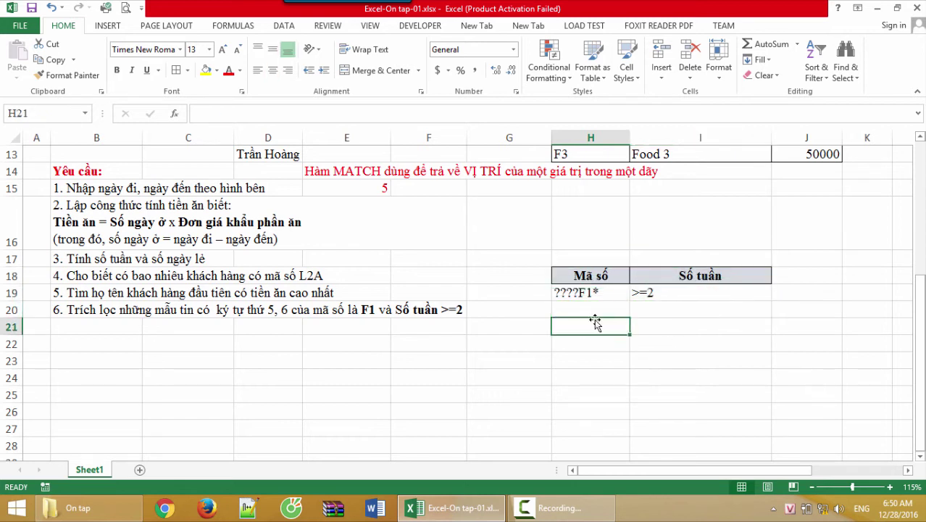
left_click_drag(572, 293, 659, 293)
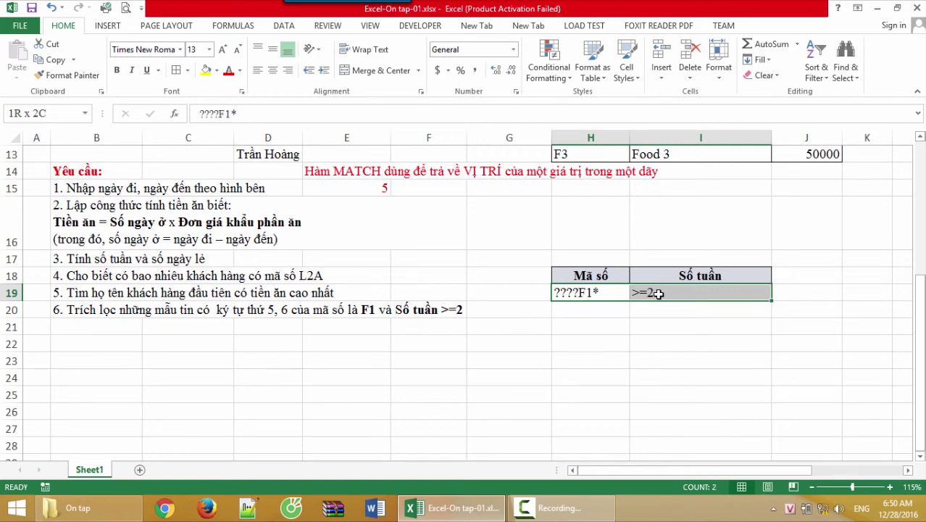
left_click(605, 293)
left_click(596, 277)
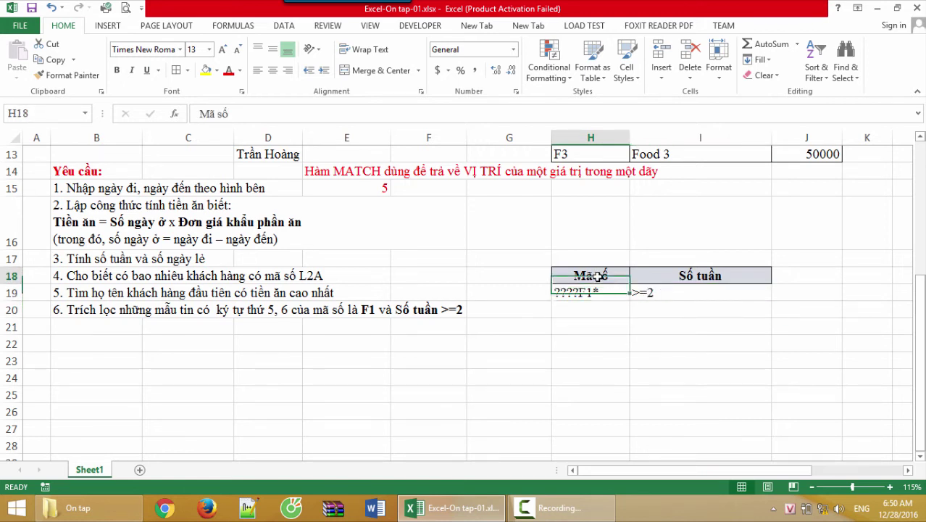
left_click(590, 293)
left_click_drag(649, 275, 653, 293)
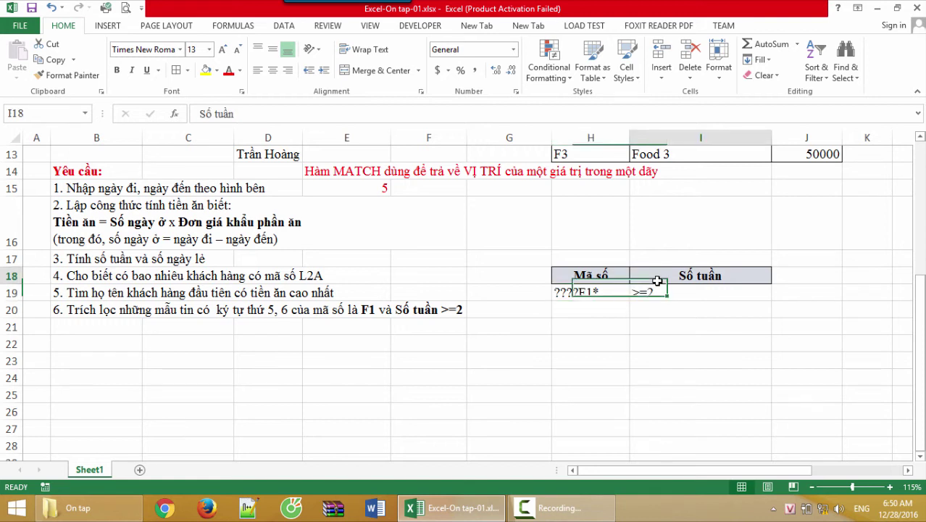
left_click(656, 294)
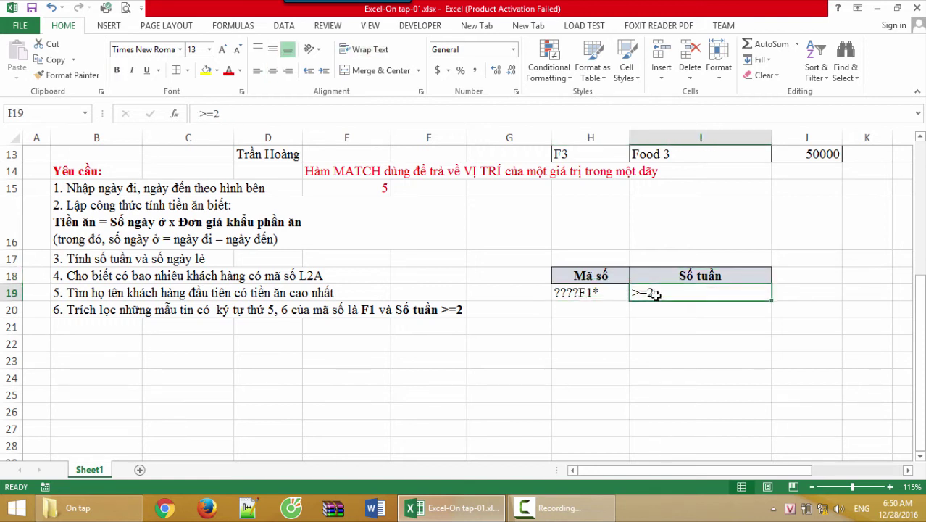
left_click(599, 298)
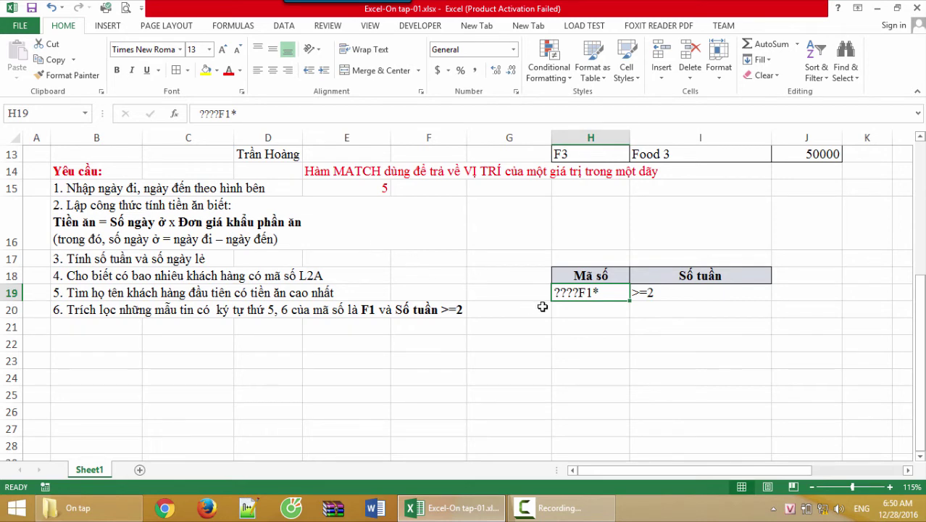
scroll(542, 307, "up", 3)
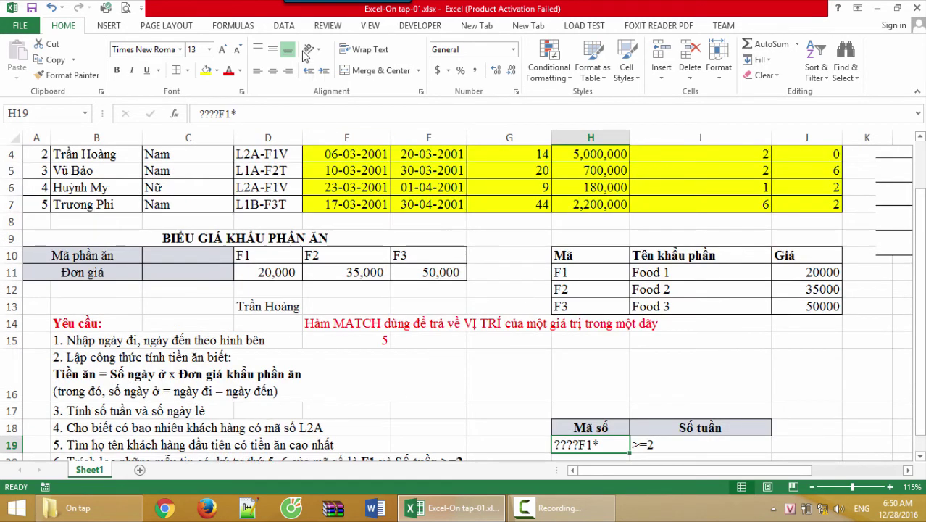
- Open Data > Advanced and set the list range to the guest table $A$2:$J$7
left_click(283, 29)
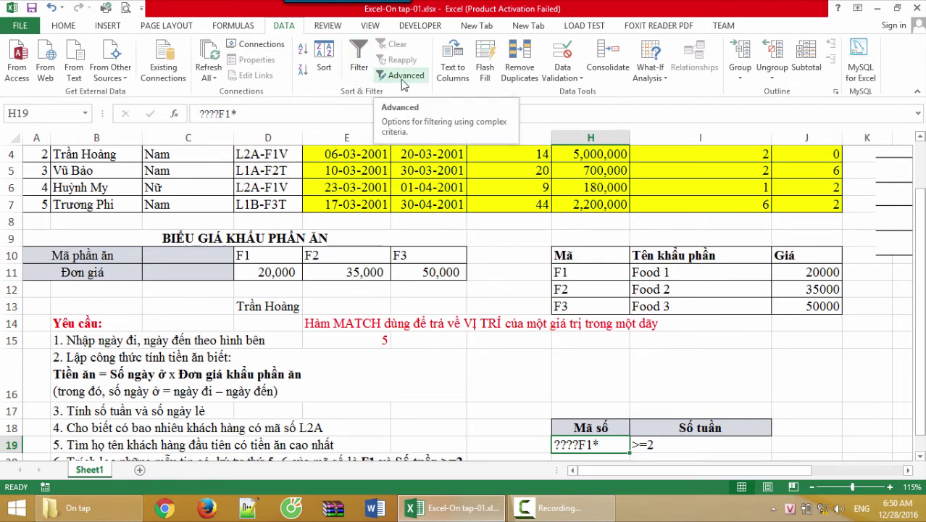
left_click(403, 80)
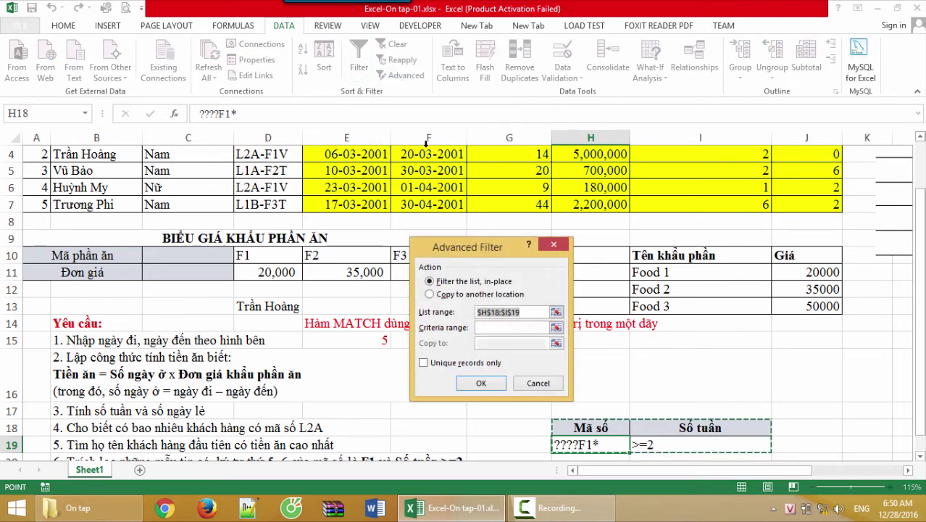
left_click_drag(473, 251, 661, 216)
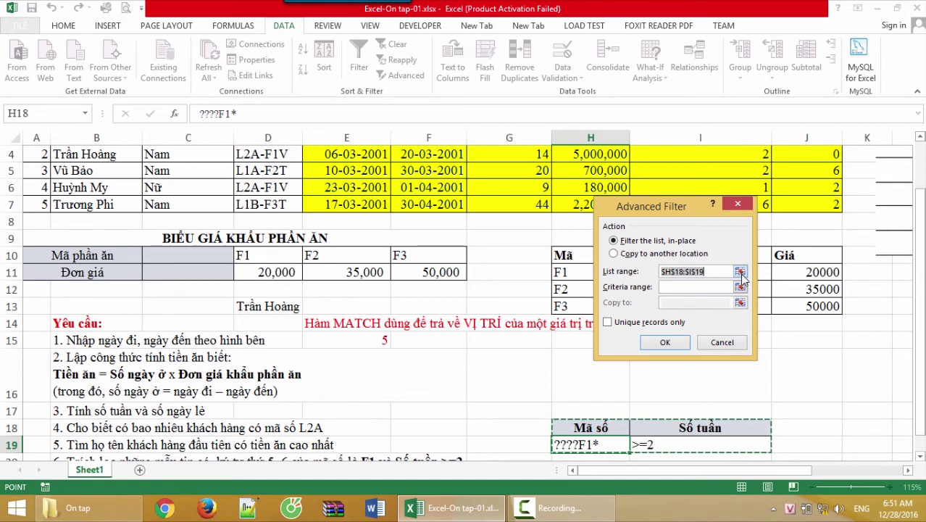
left_click(740, 273)
scroll(745, 284, "up", 3)
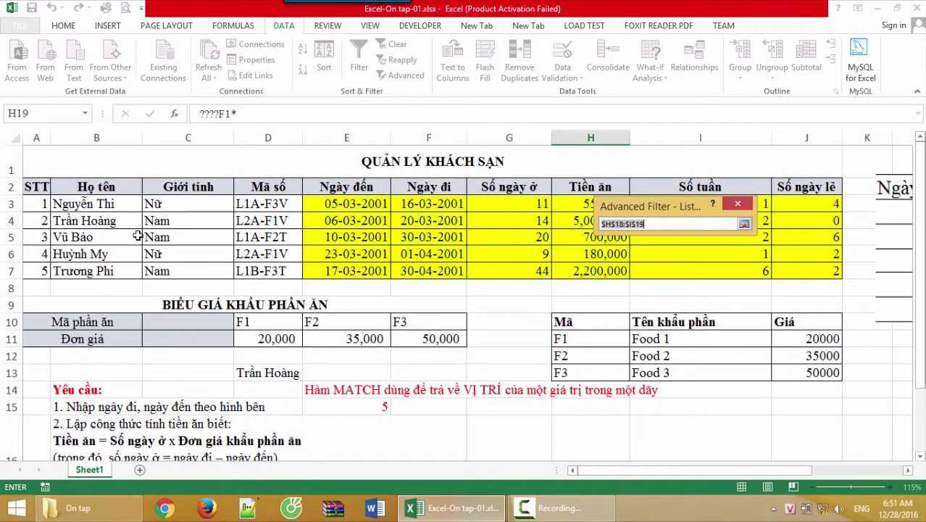
left_click_drag(40, 187, 795, 271)
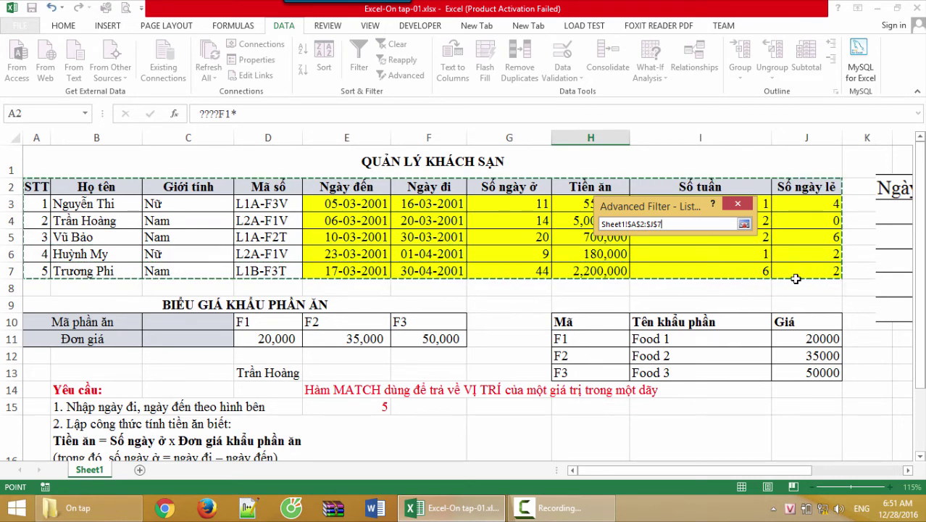
left_click(744, 225)
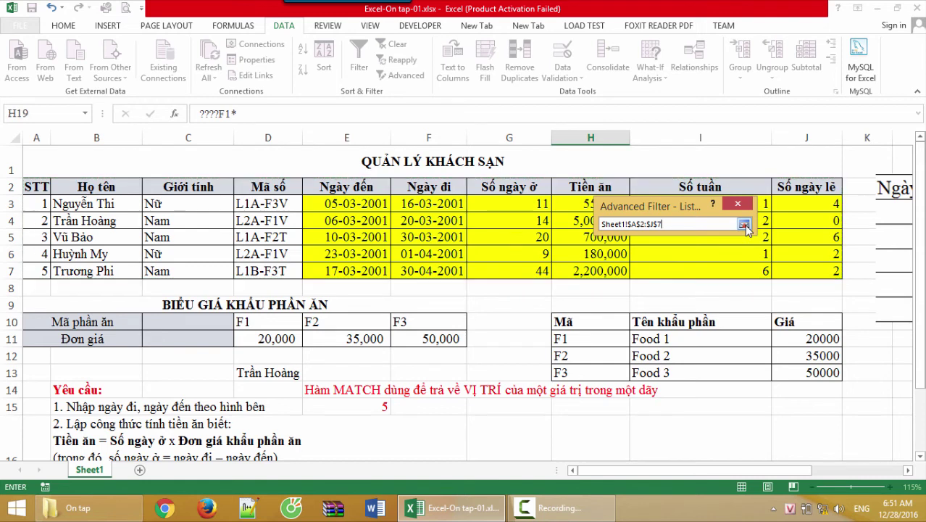
left_click(745, 225)
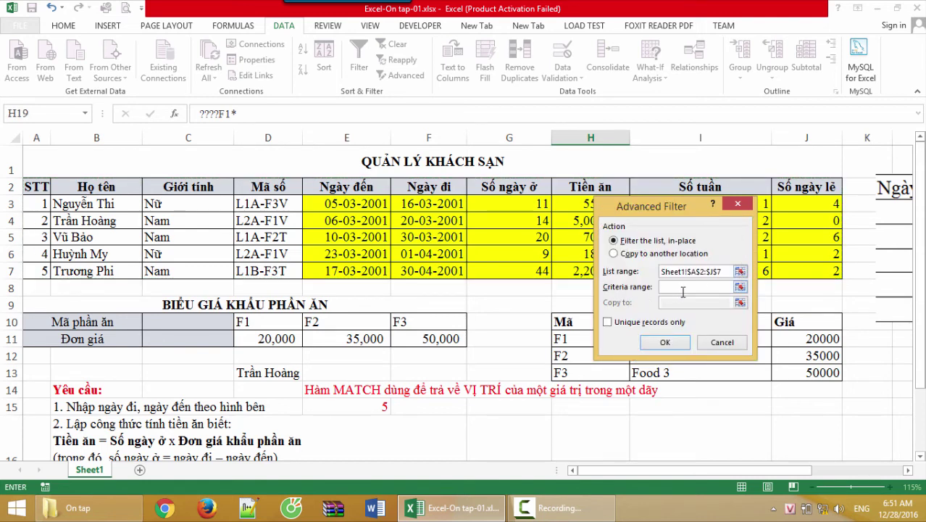
- Set the Advanced Filter criteria range to $H$18:$I$19
left_click(740, 288)
scroll(622, 352, "down", 2)
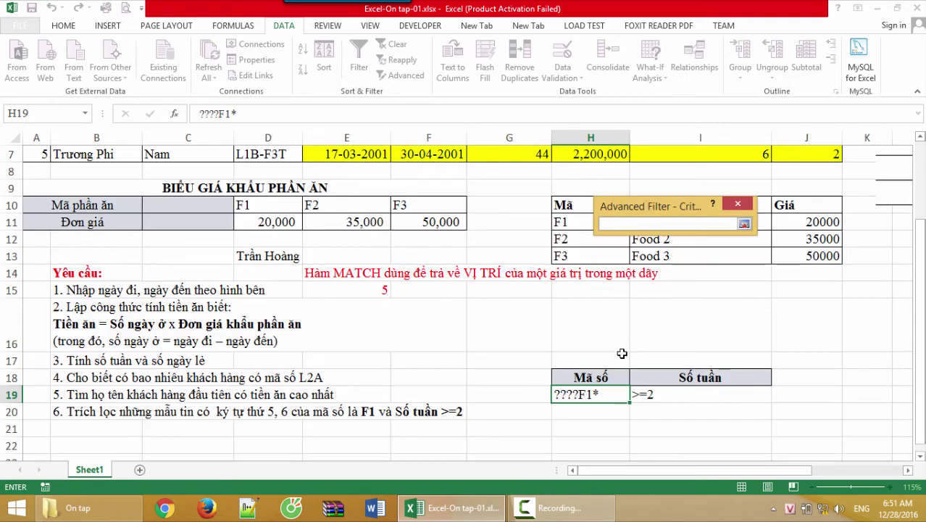
scroll(622, 352, "down", 1)
left_click_drag(601, 333, 685, 339)
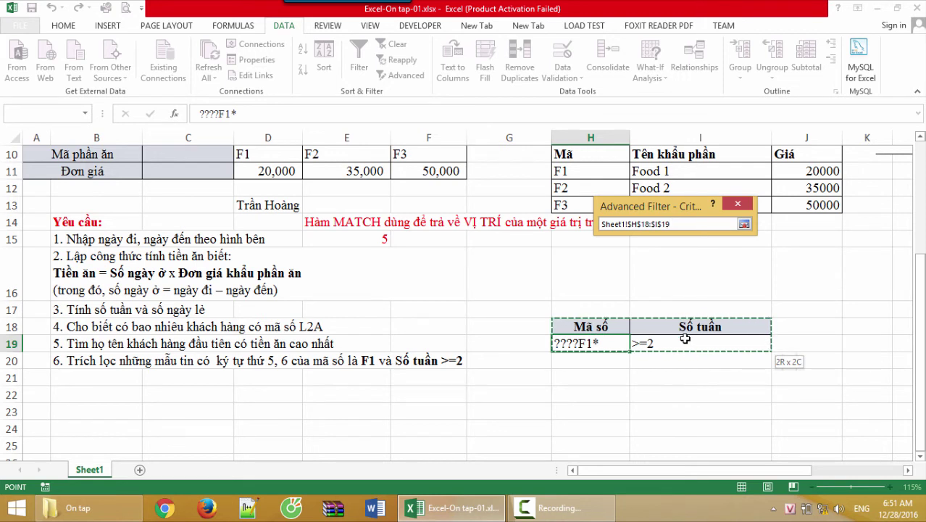
left_click_drag(685, 339, 686, 342)
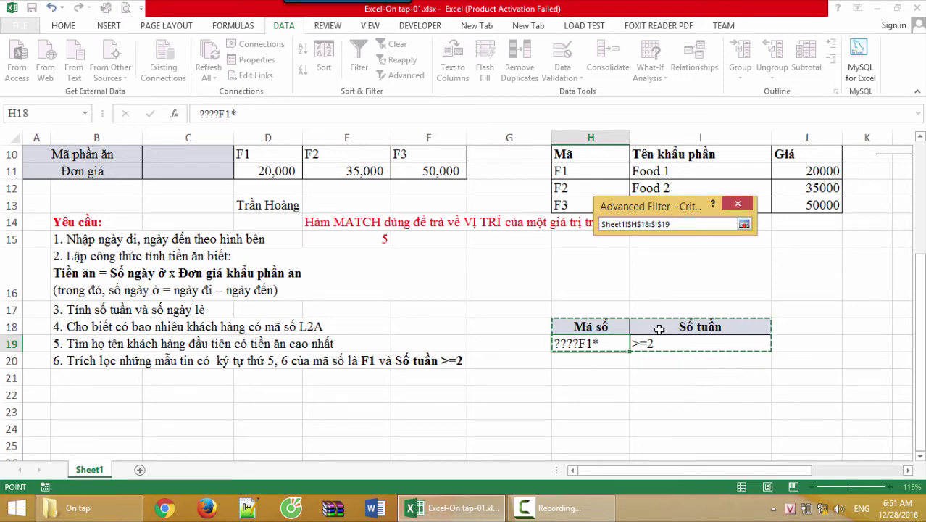
left_click(744, 225)
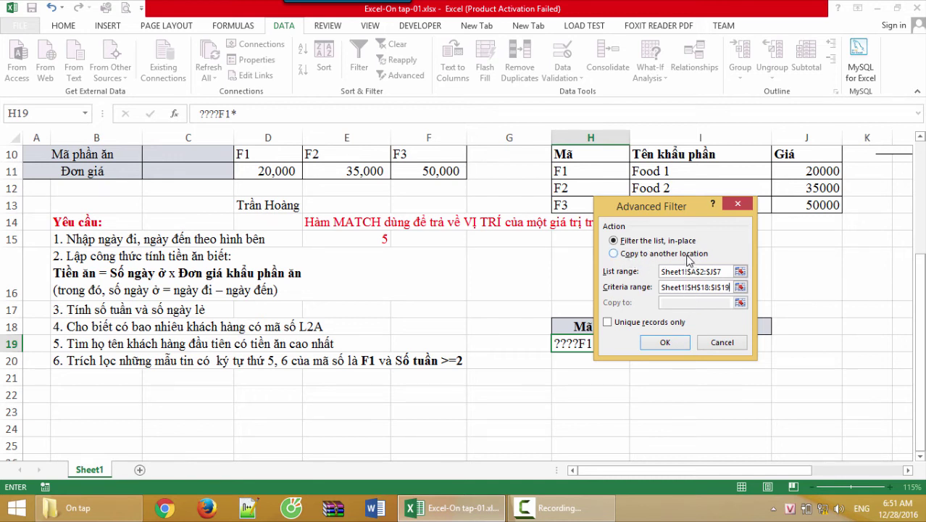
- Choose Copy to another location and set the destination to $B$24
left_click(688, 257)
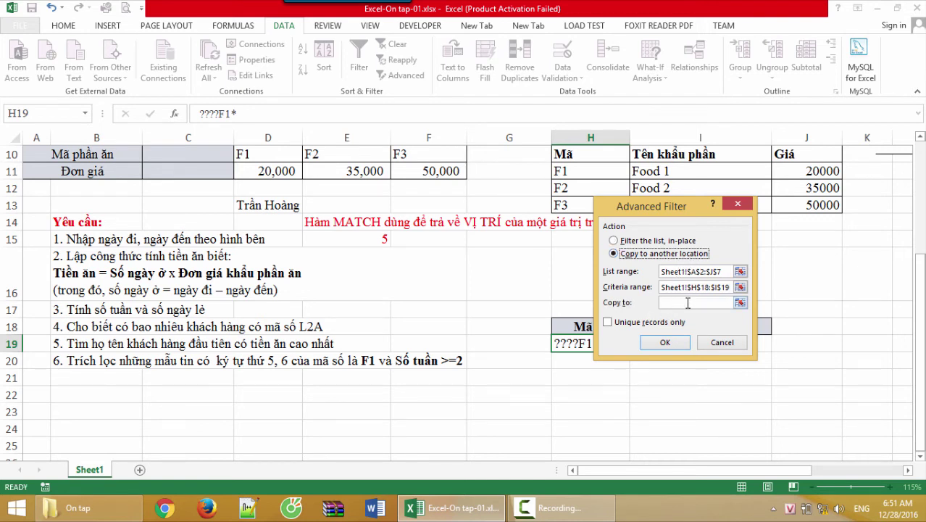
left_click(740, 303)
scroll(142, 366, "down", 2)
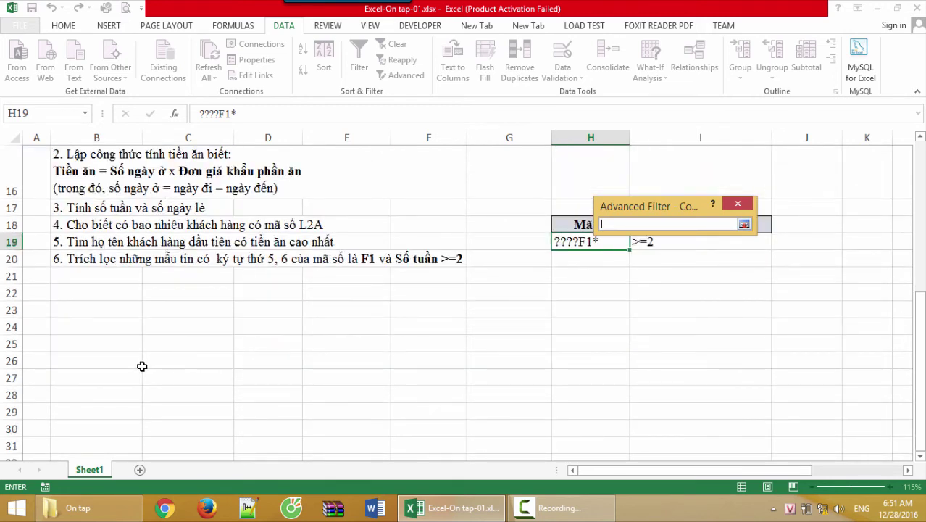
left_click(81, 324)
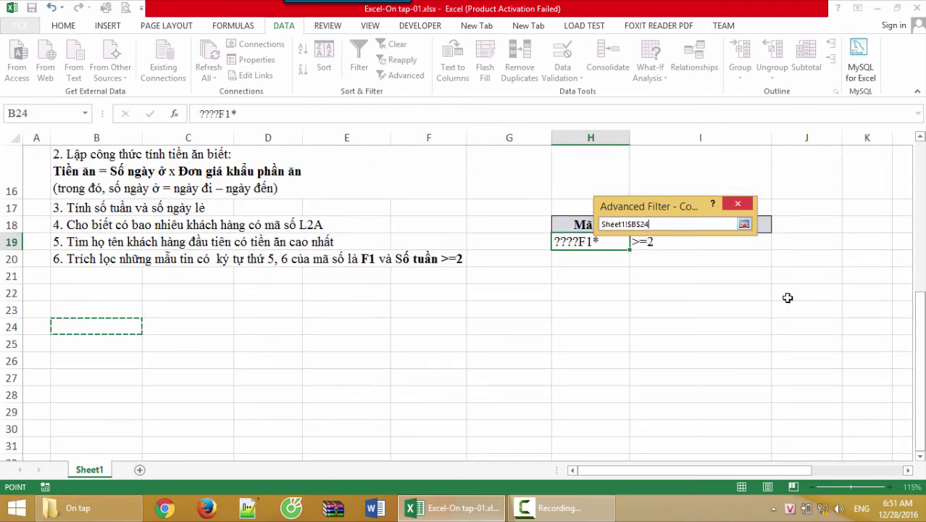
left_click(744, 224)
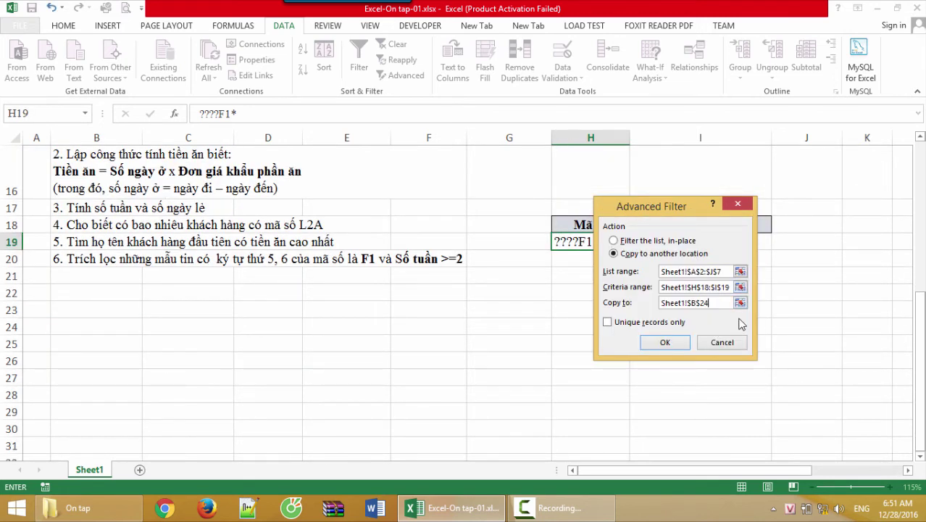
- Run the Advanced Filter and inspect the extracted record's code and weeks in row 25
left_click(672, 348)
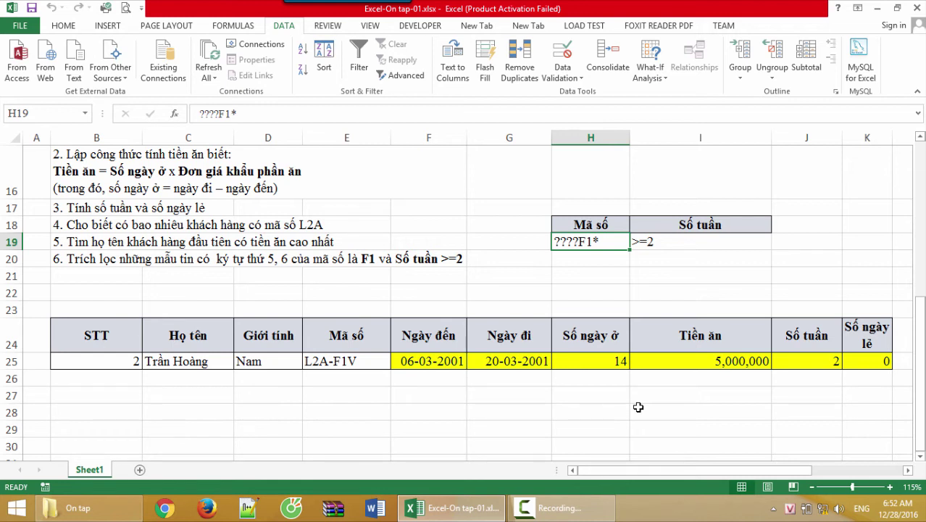
left_click(339, 366)
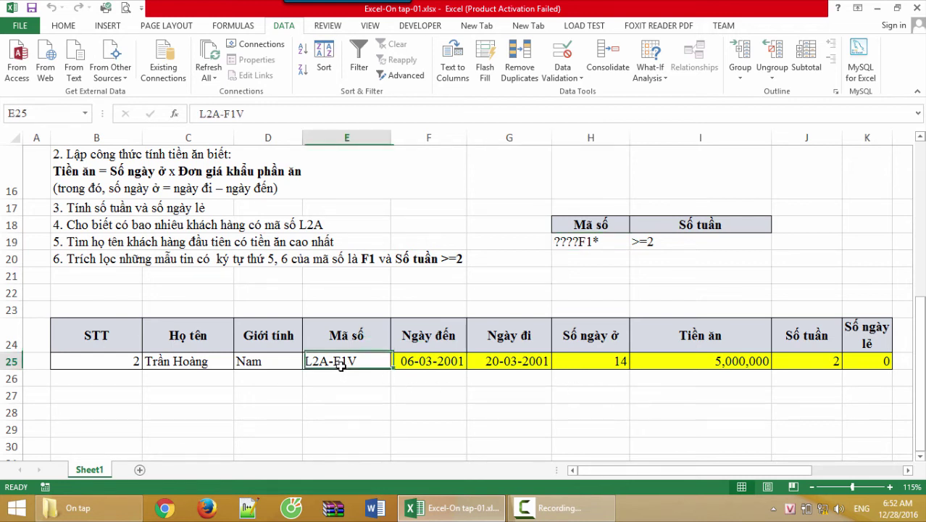
left_click(803, 363)
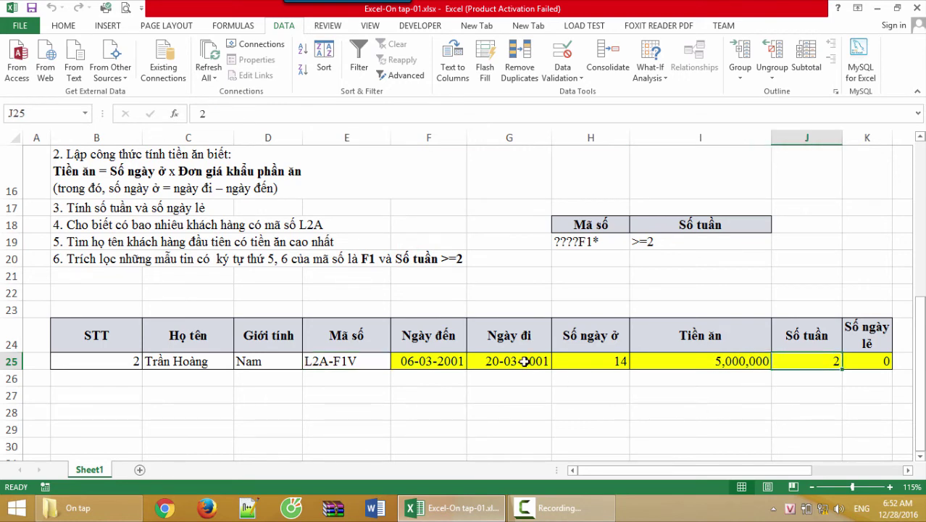
- Compare codes and weeks in rows 4, 5 and 7 to confirm only L2A-F1V qualifies
scroll(525, 361, "up", 5)
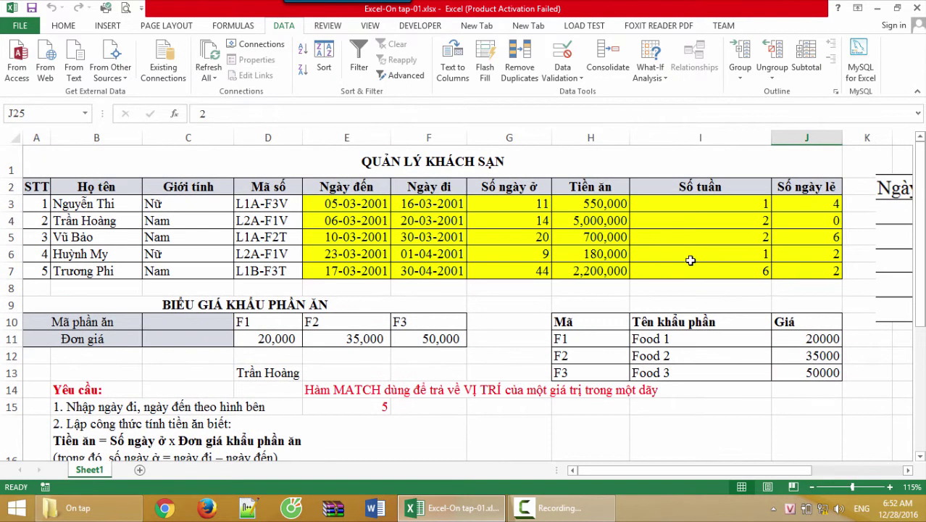
left_click(741, 221)
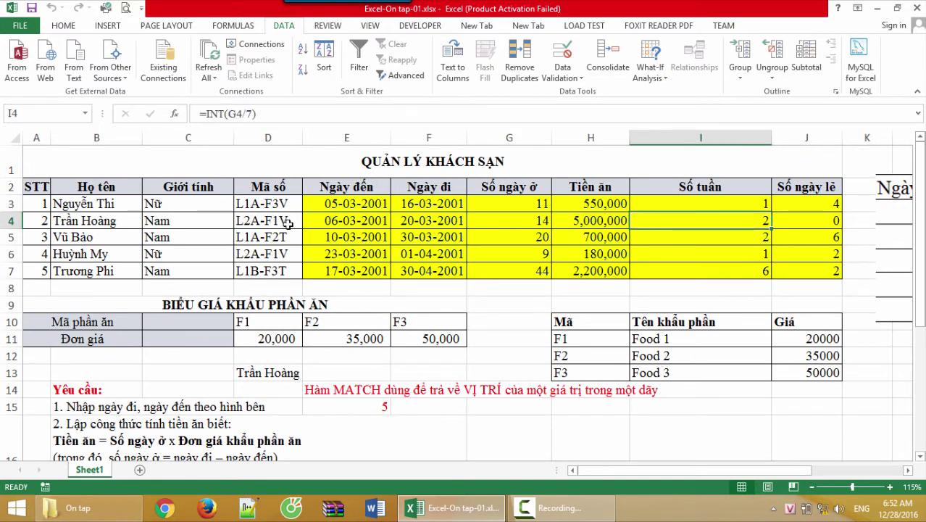
left_click(258, 223)
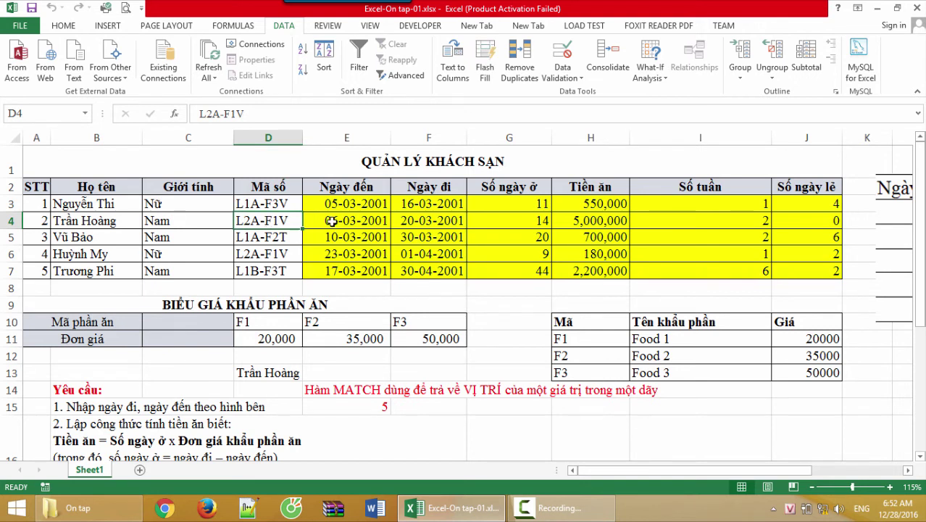
left_click(743, 243)
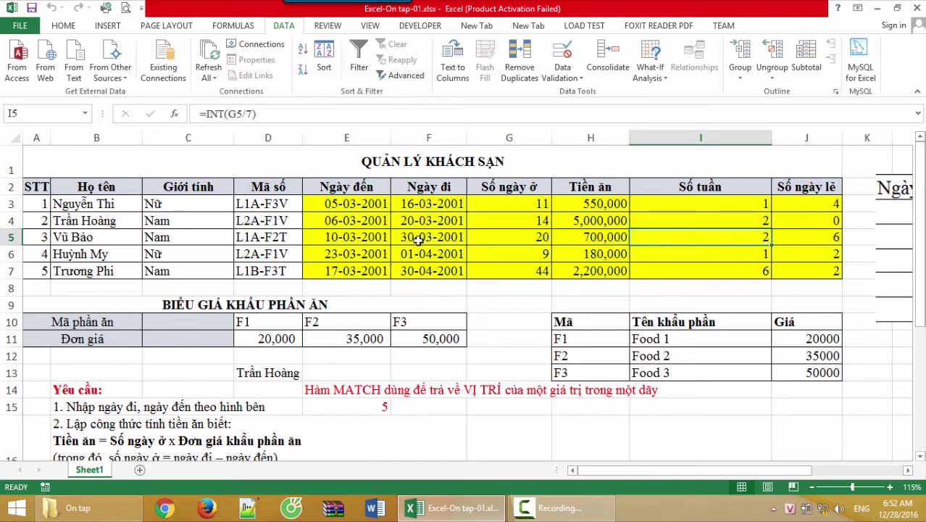
left_click(275, 242)
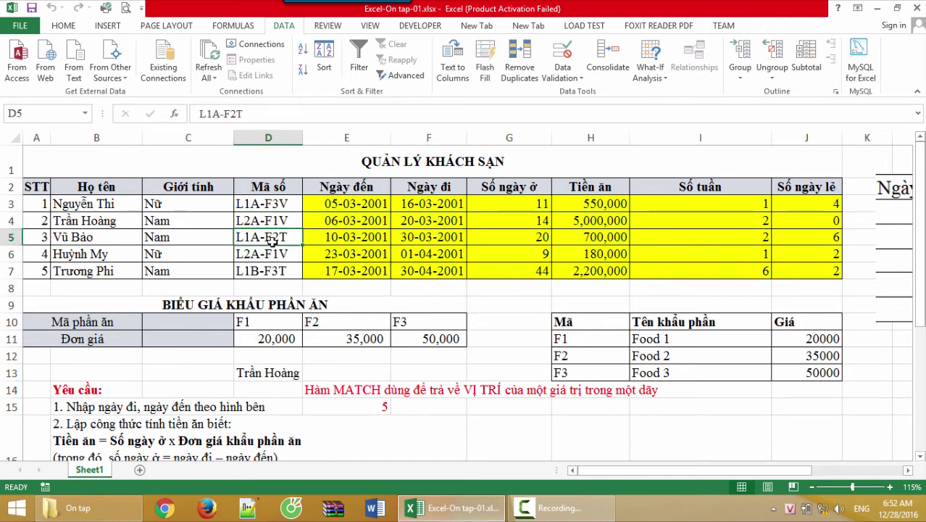
left_click(729, 273)
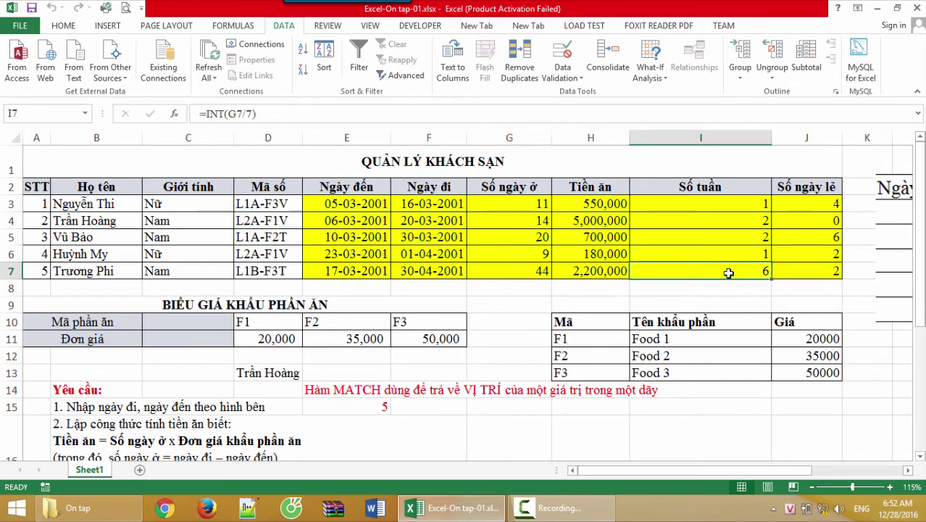
left_click(280, 272)
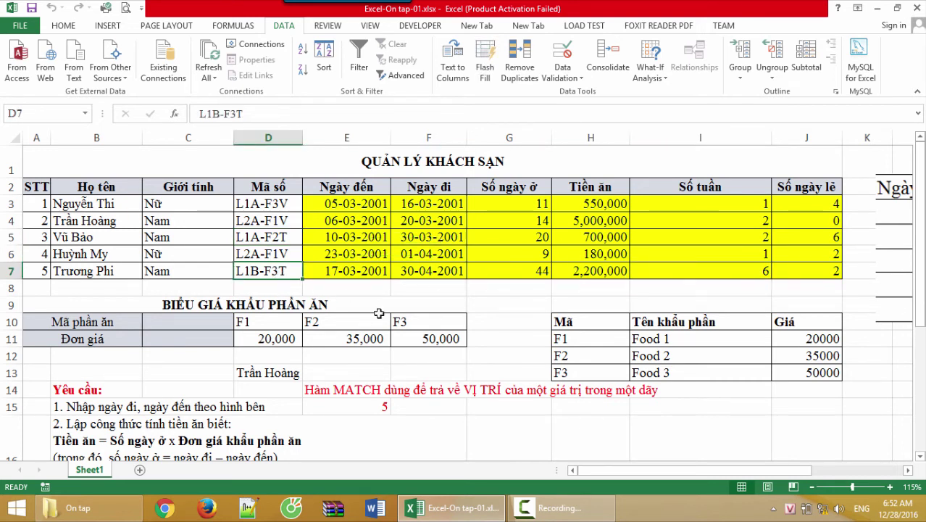
left_click(8, 221)
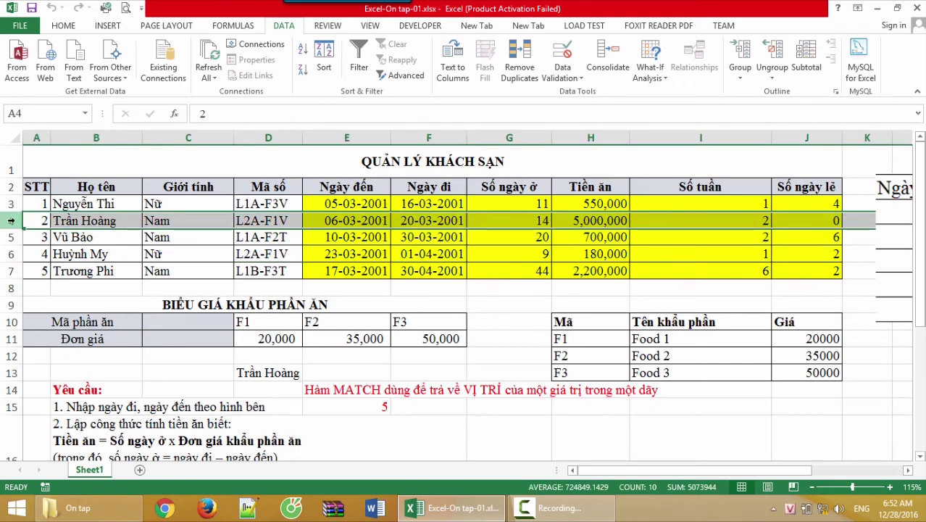
scroll(468, 334, "down", 3)
scroll(435, 363, "down", 1)
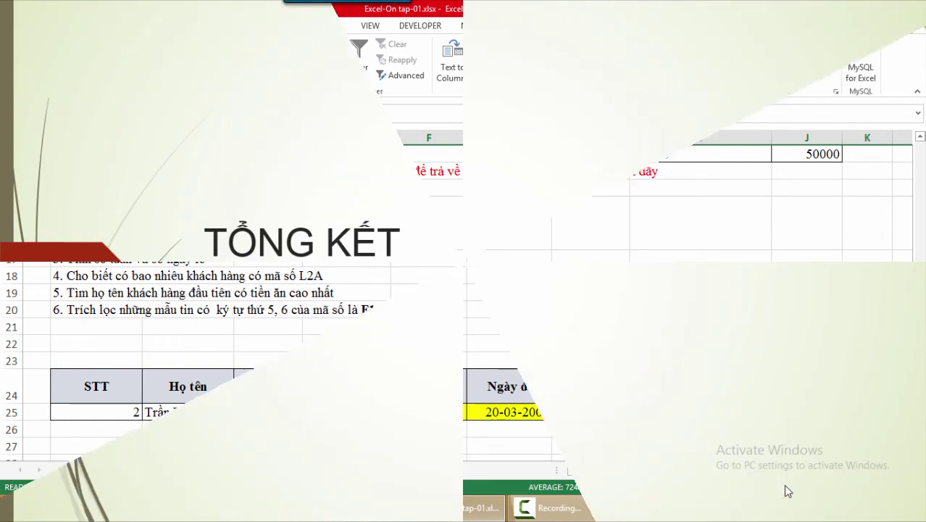
- Advance the slideshow past the TỔNG KẾT and Format Cells slides to VLOOKUP/HLOOKUP
left_click(784, 484)
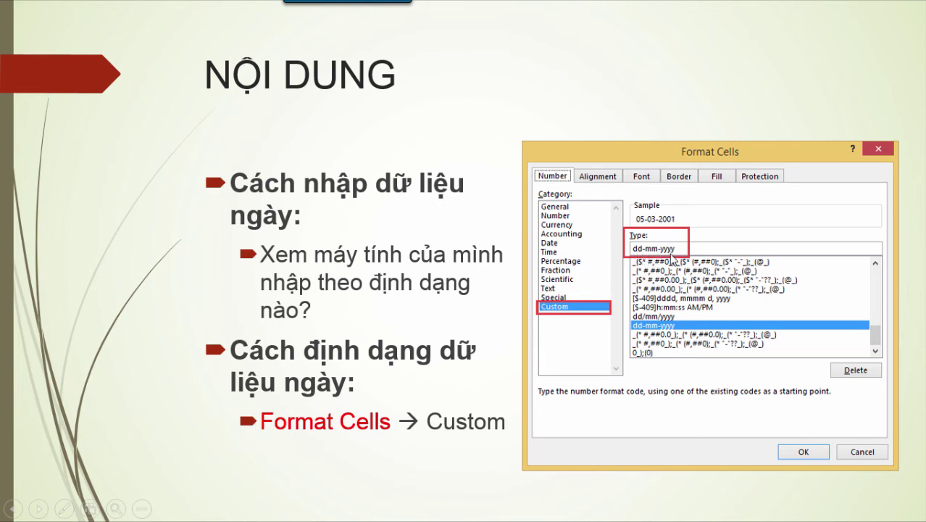
left_click(672, 257)
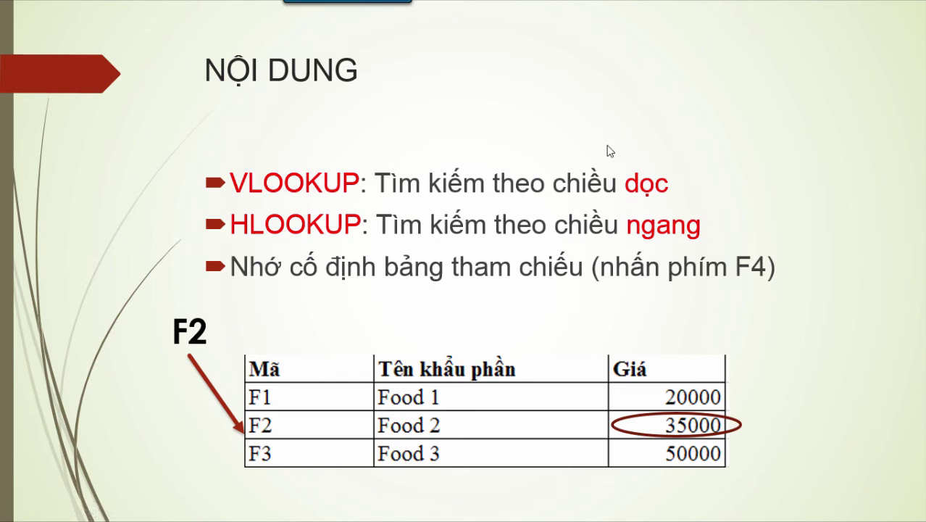
mouse_move(384, 3)
- Advance through the MID/INT/MOD and COUNTIF slides to the MATCH and INDEX slide
left_click(661, 438)
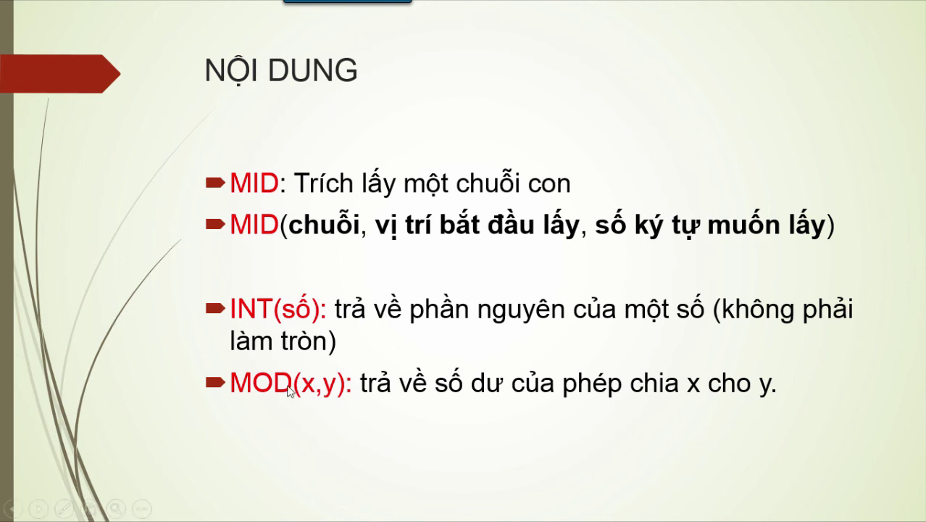
left_click(329, 403)
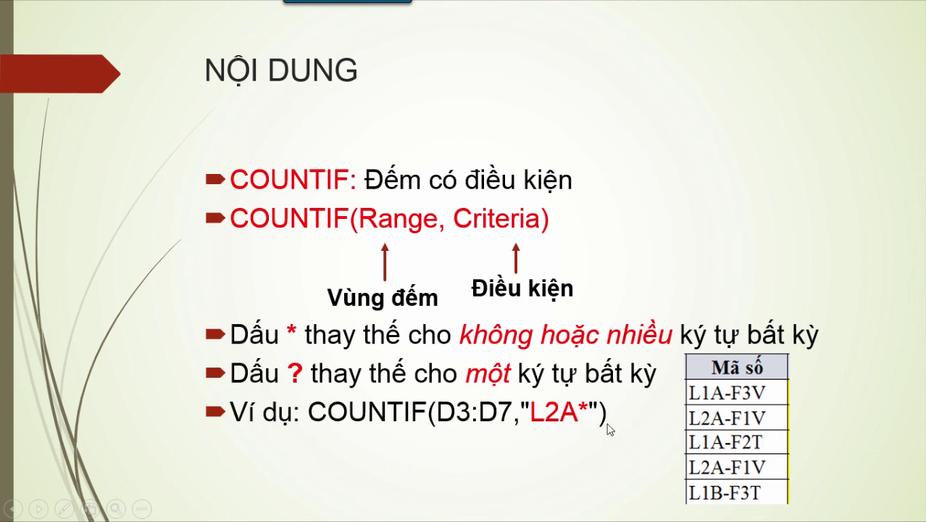
left_click(609, 429)
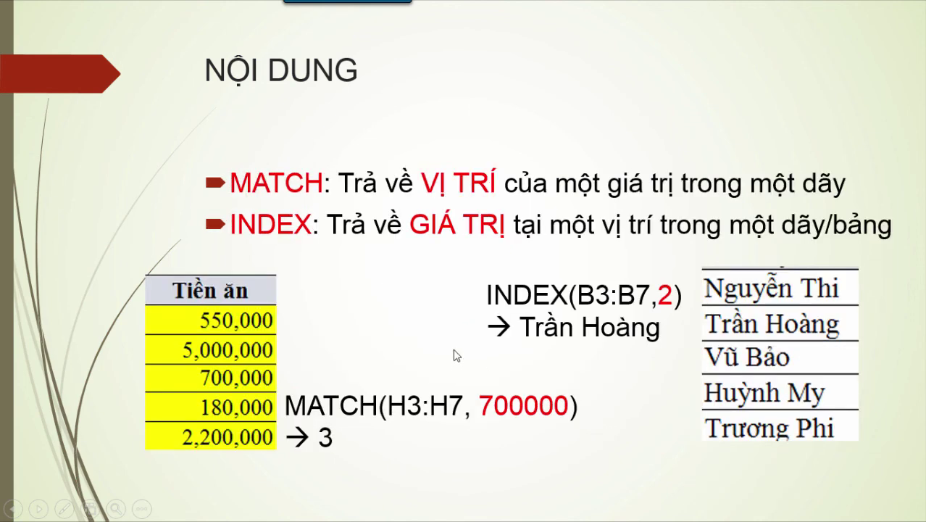